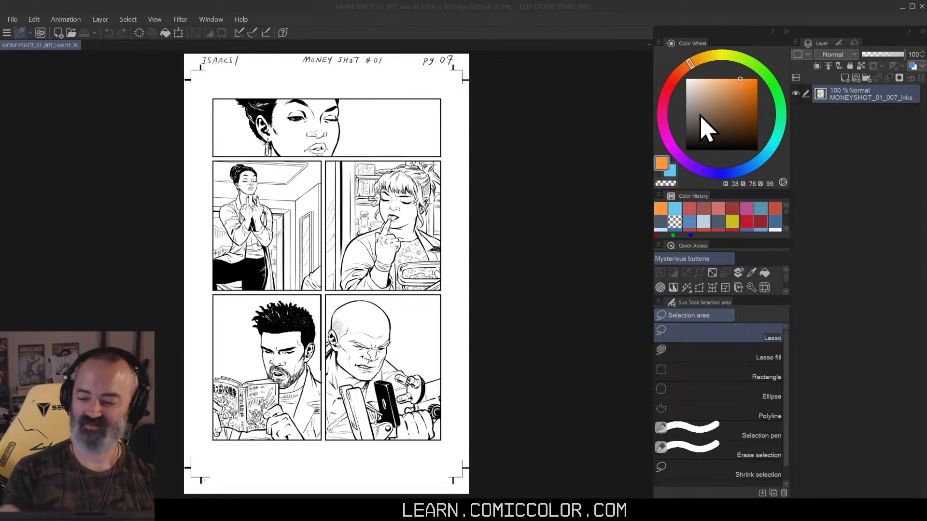
Step: Change the inked page's image resolution to 400 dpi, scaling it to 4400 x 6800 px
left_click(34, 20)
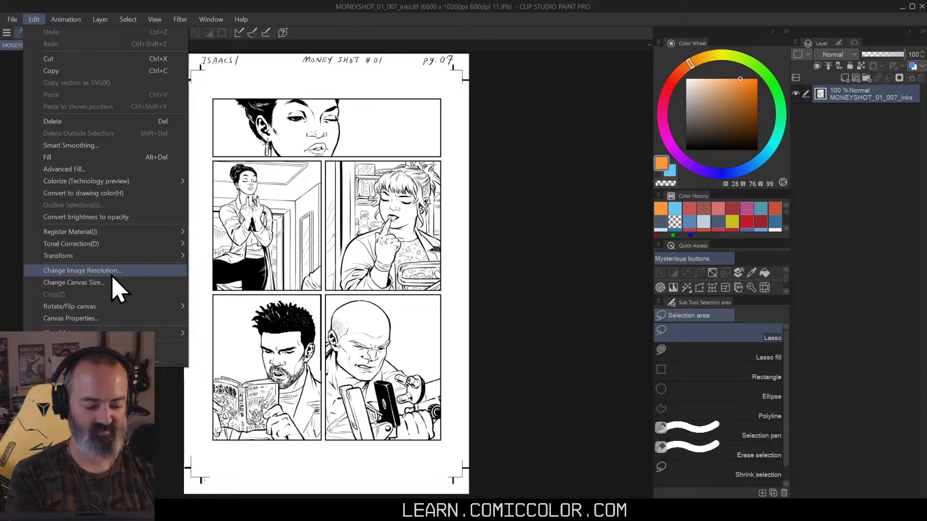
left_click(115, 271)
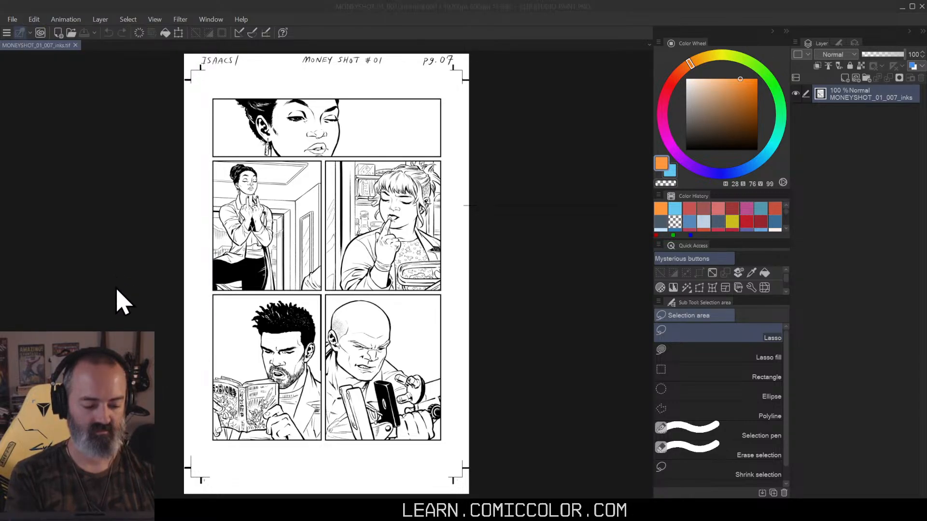
double_click(524, 176)
type("400")
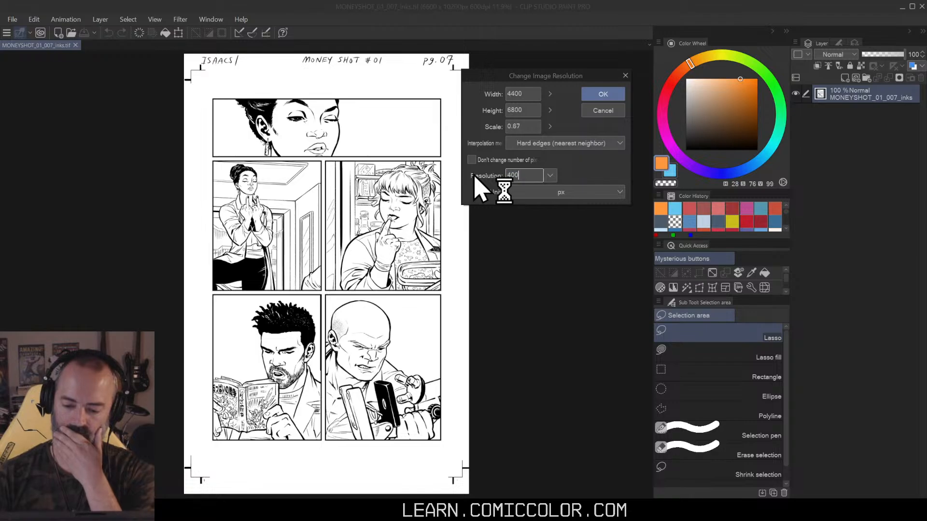
left_click(603, 94)
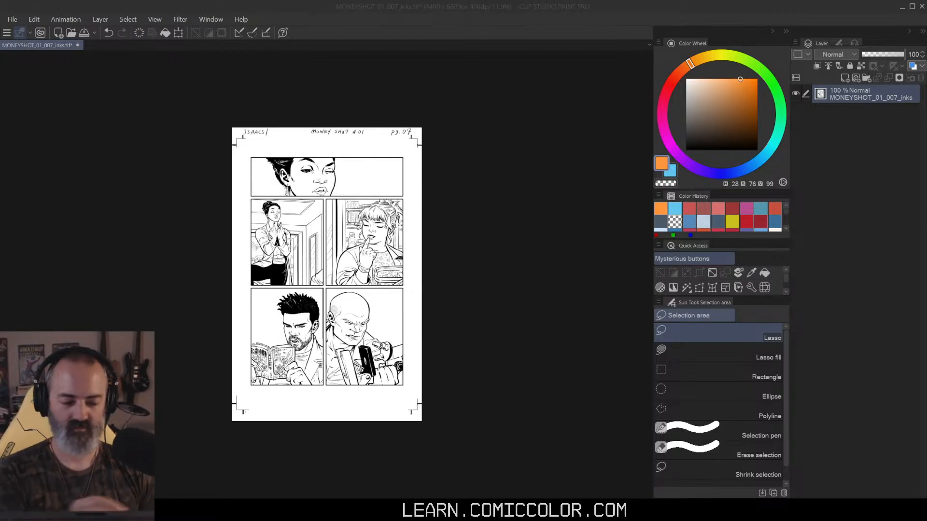
left_click(12, 20)
left_click(29, 31)
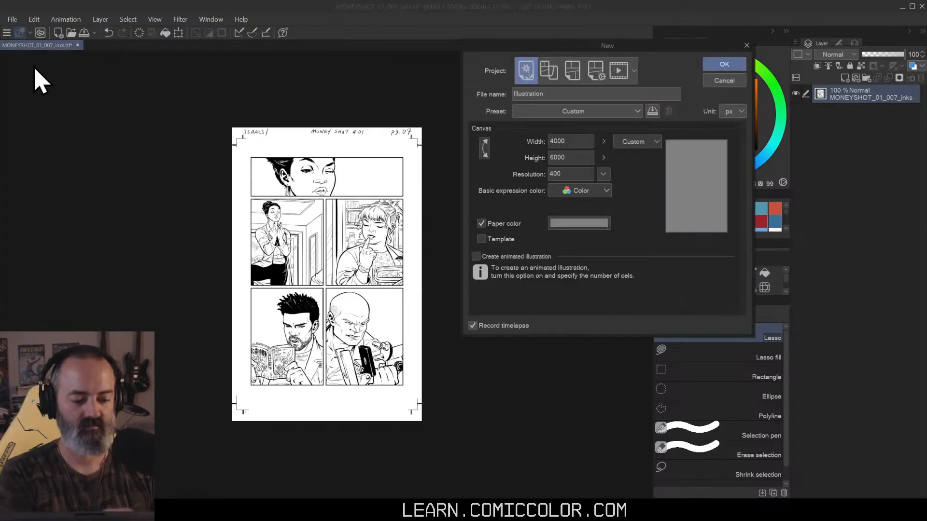
left_click(729, 83)
left_click(12, 20)
mouse_move(57, 25)
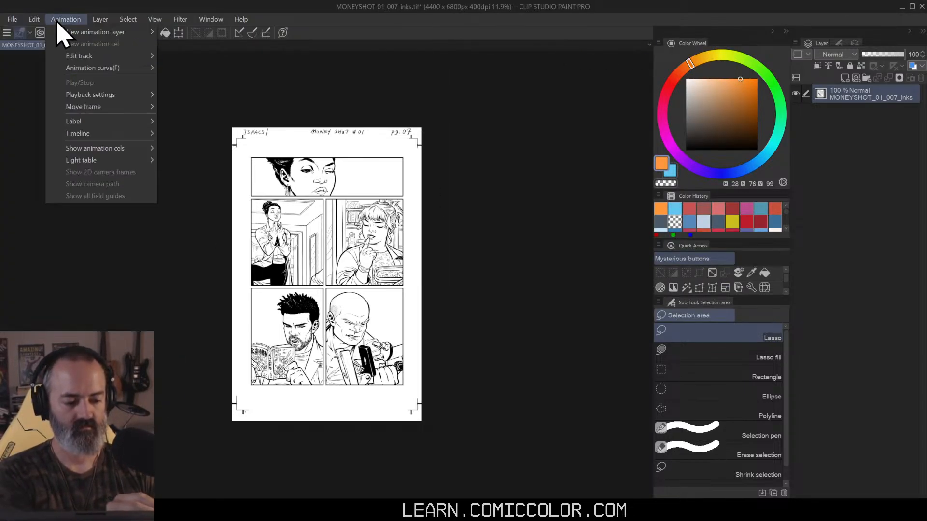
left_click(152, 283)
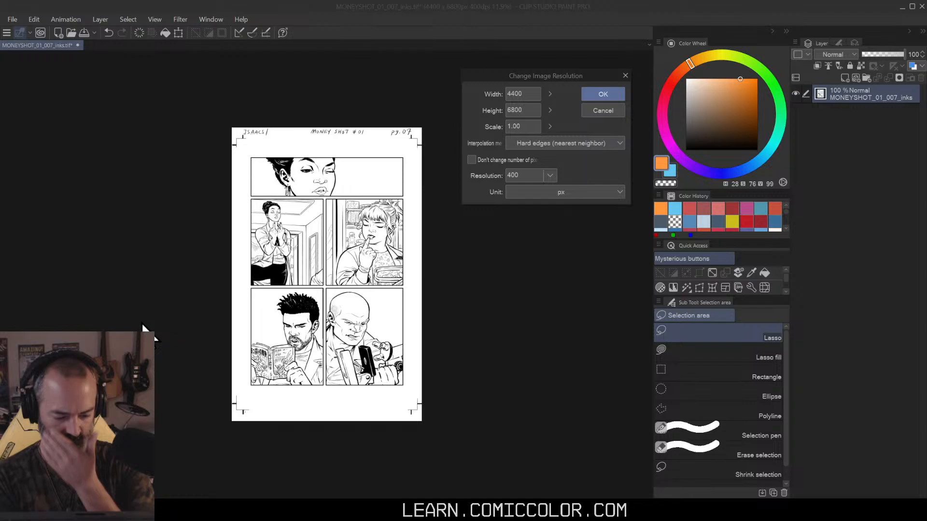
left_click(614, 112)
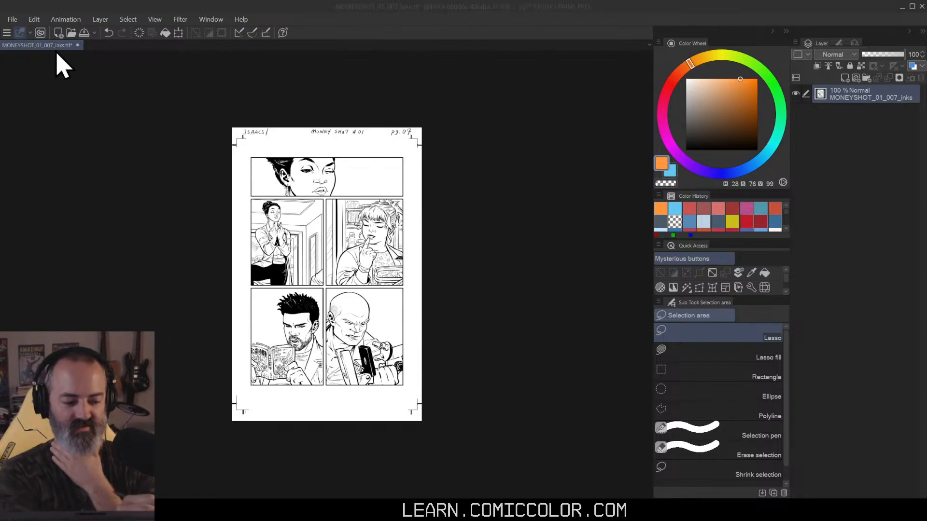
Step: Create a new illustration canvas 4400 px wide and 6800 px high at 400 dpi with gray paper
left_click(12, 19)
left_click(30, 31)
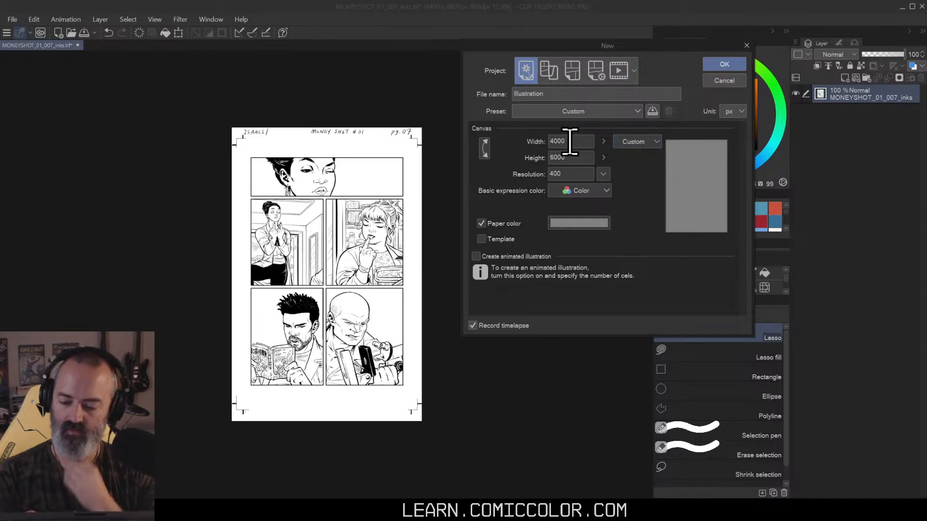
double_click(568, 141)
type("4400")
key("Tab")
type("6800")
key("Return")
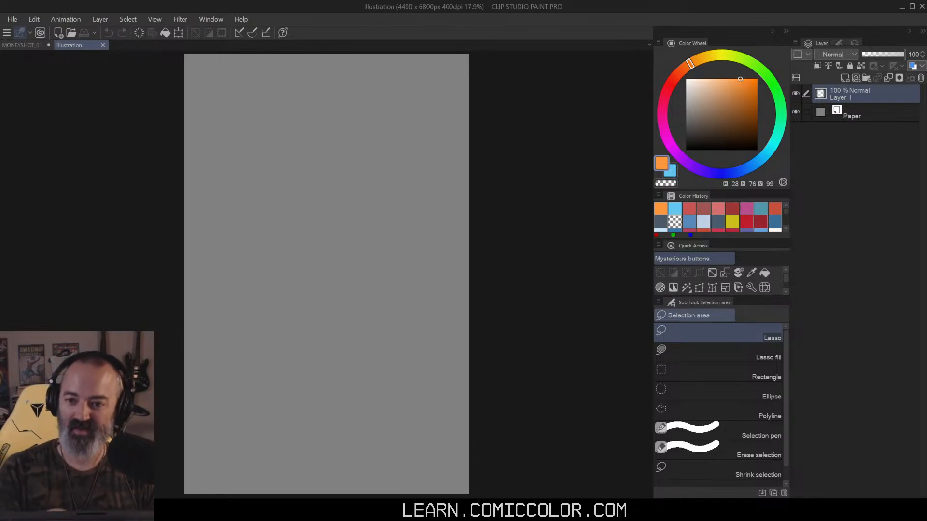
Step: Set the drawing color to black and try a stroke with the Krupuk Wash 4 brush, undoing it
mouse_move(401, 164)
left_mouse_down()
mouse_move(514, 128)
mouse_move(468, 182)
left_mouse_up()
key("b")
left_click_drag(691, 145, 660, 177)
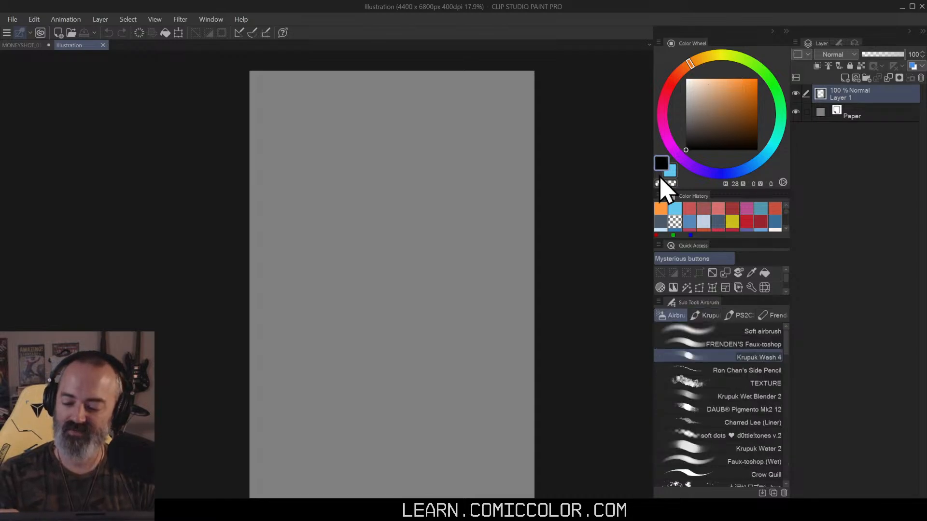
left_click_drag(382, 170, 406, 141)
key("ctrl+z")
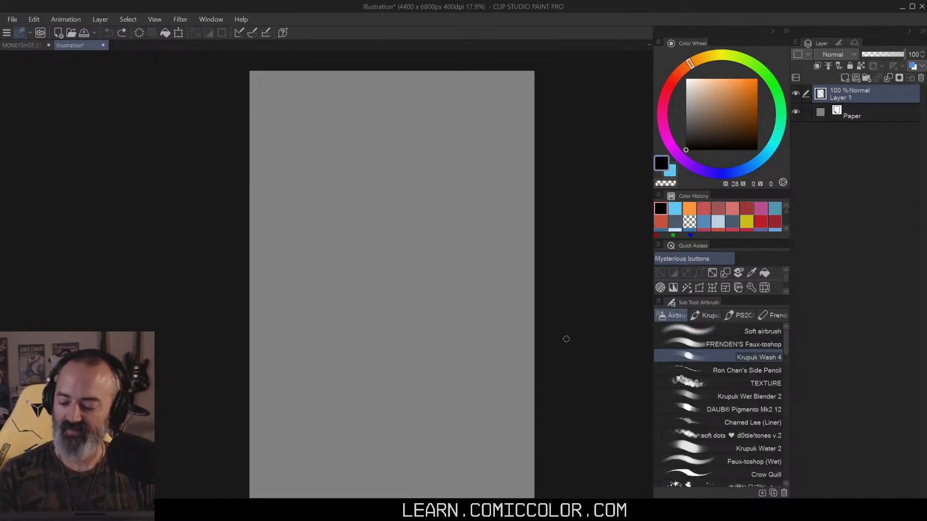
Step: Choose the Ron Chan's Side Pencil brush, test it with short curved strokes in the upper canvas area, and undo them
left_click(766, 370)
left_click_drag(435, 138, 437, 126)
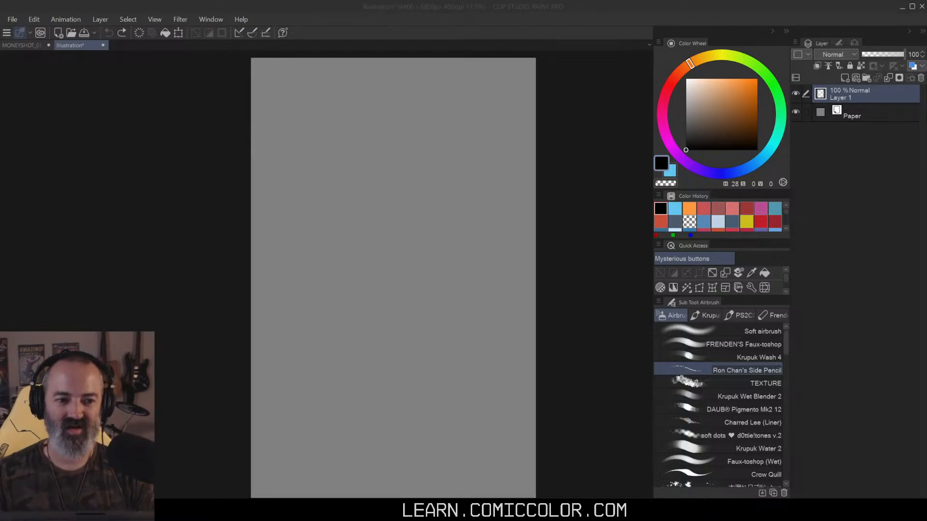
left_click(425, 149)
mouse_move(417, 163)
left_mouse_down()
mouse_move(426, 147)
mouse_move(452, 141)
left_mouse_up()
left_click_drag(412, 164, 427, 155)
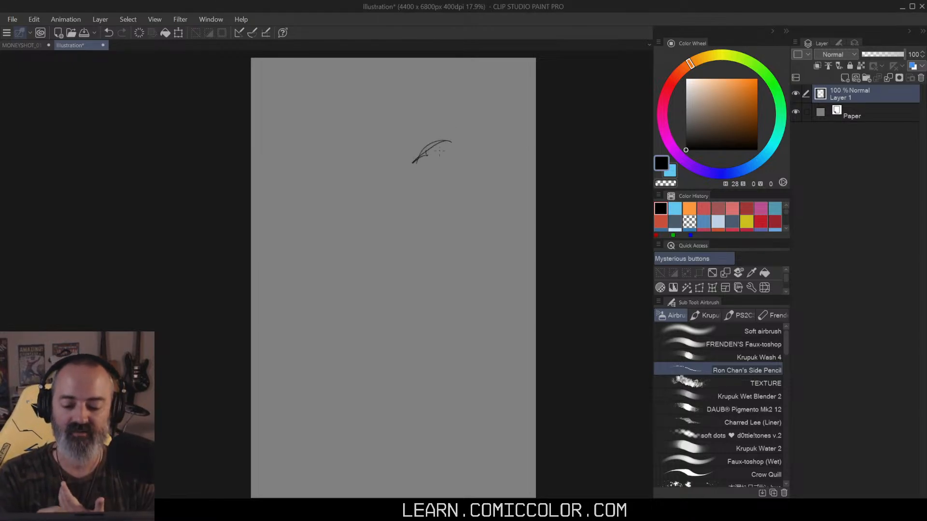
key("ctrl+z")
key("ctrl+z")
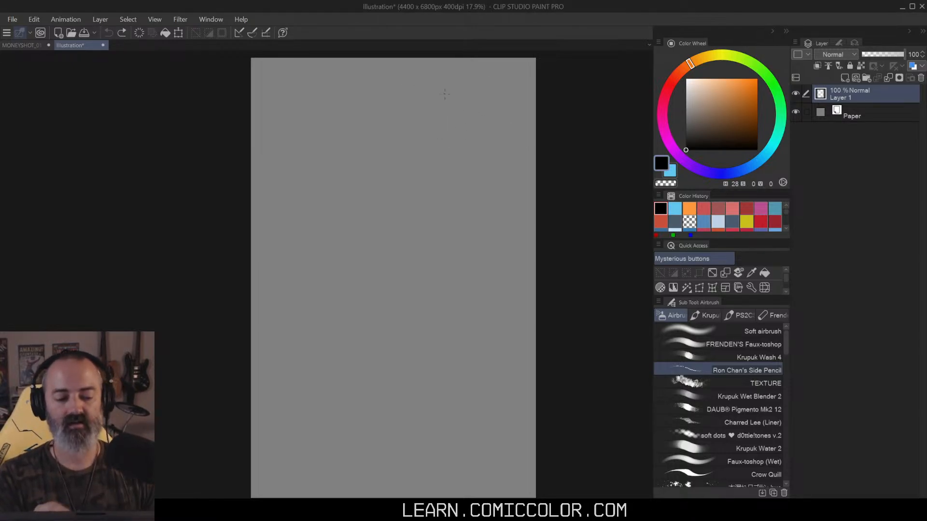
Step: Copy the whole MONEYSHOT_01_007_inks page and paste it into the Illustration canvas
left_click(23, 44)
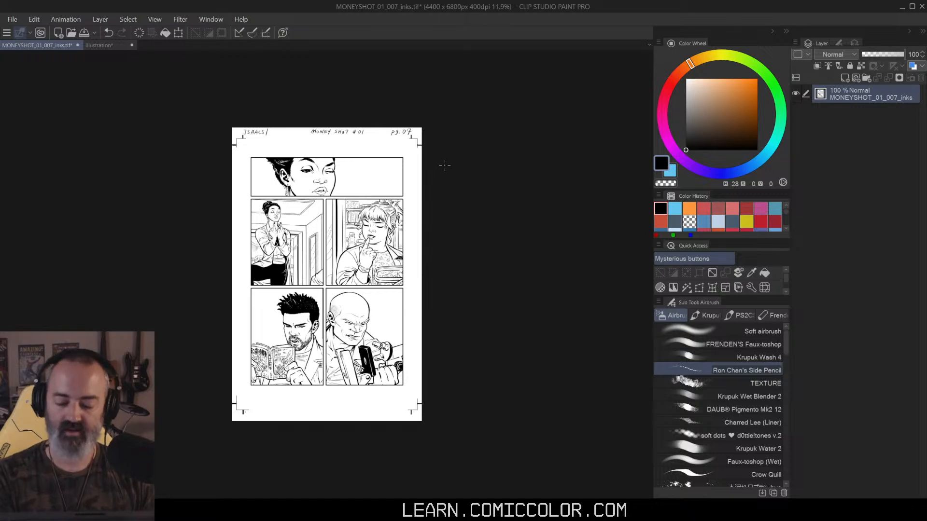
key("ctrl+shift+s")
left_click(766, 369)
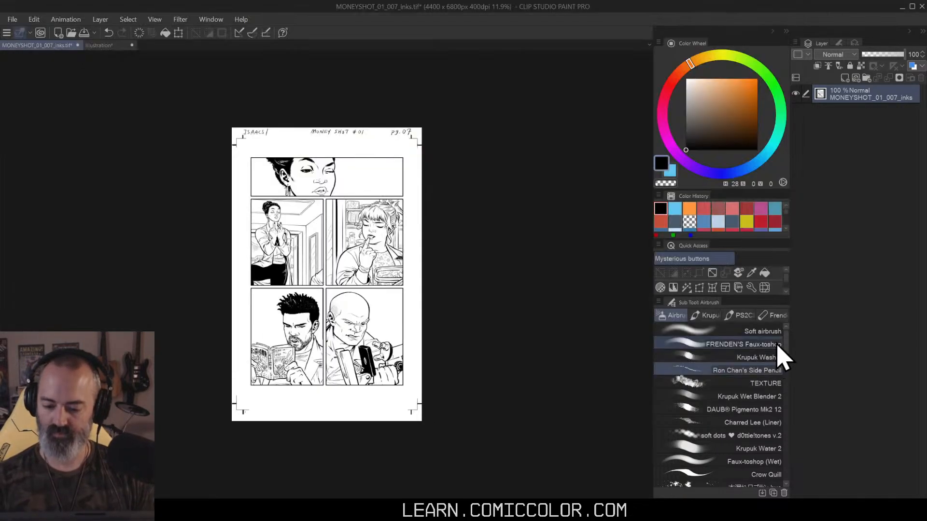
key("ctrl+a")
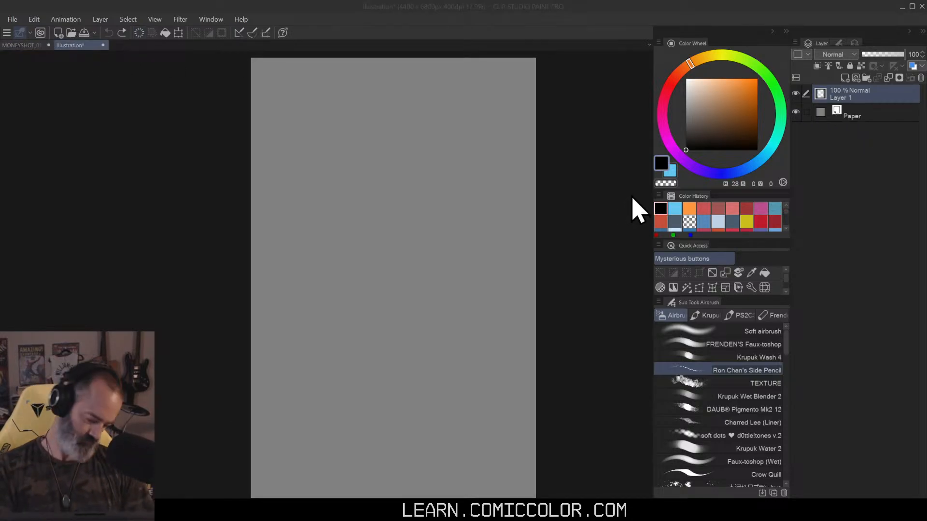
left_click(29, 45)
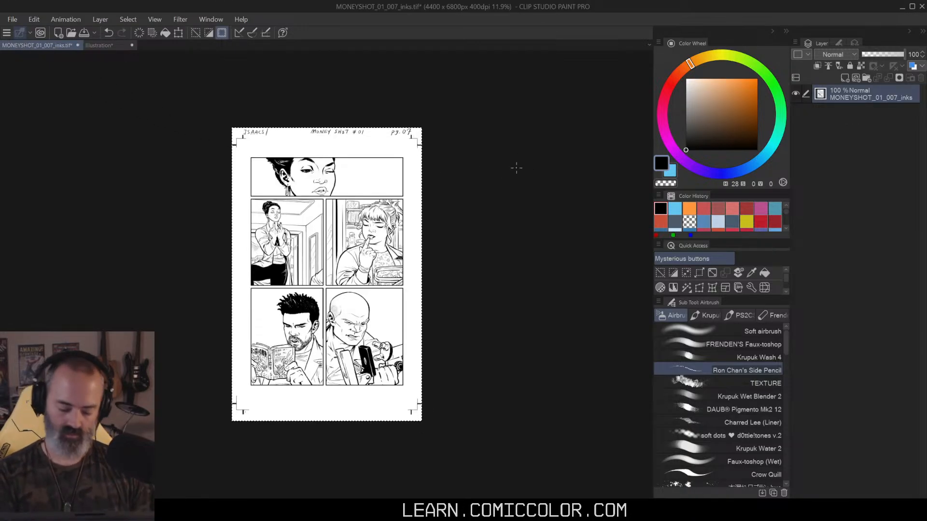
left_click(101, 46)
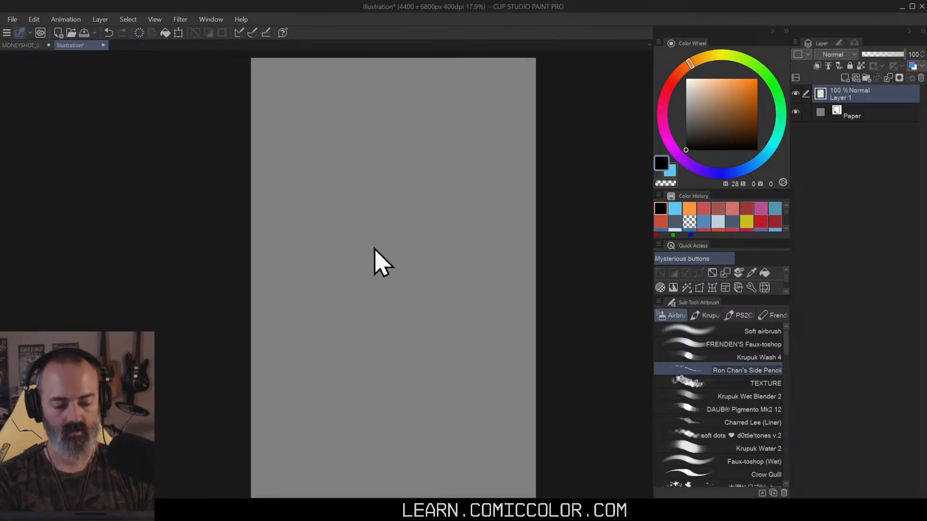
key("ctrl+v")
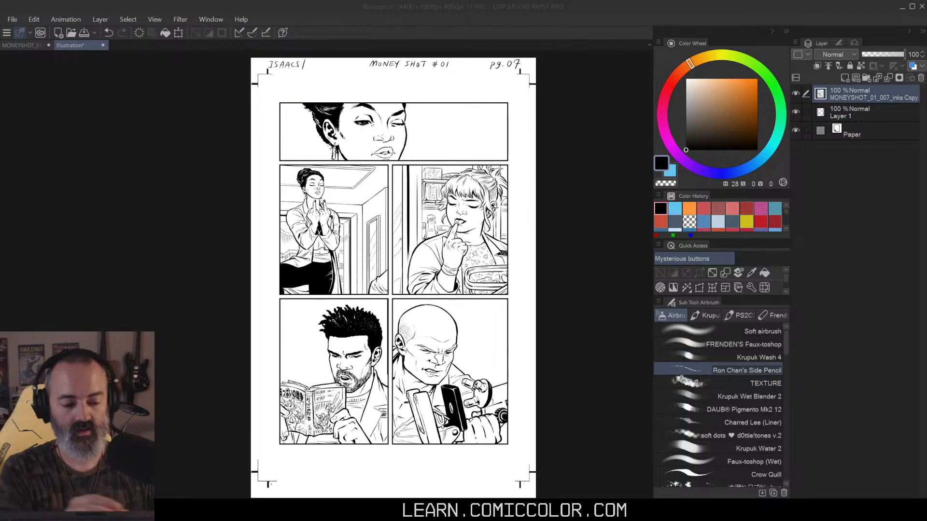
Step: Lower the pasted inks layer's opacity to 25% and move Layer 1 above it
left_click(872, 55)
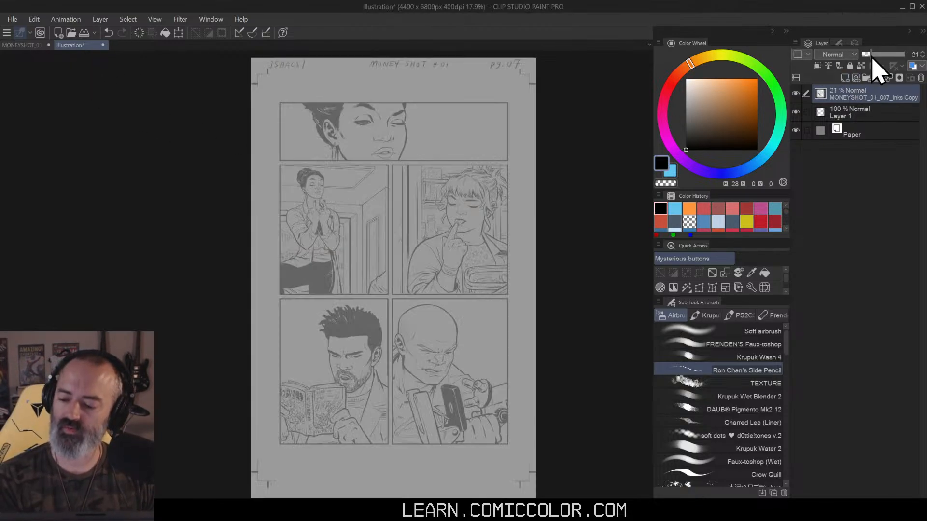
left_click_drag(872, 57, 873, 57)
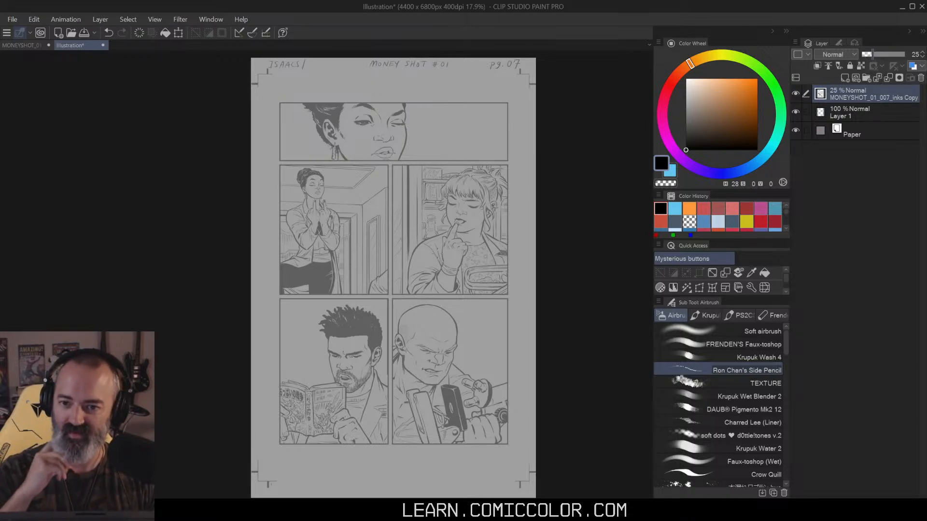
left_click(845, 116)
key("m")
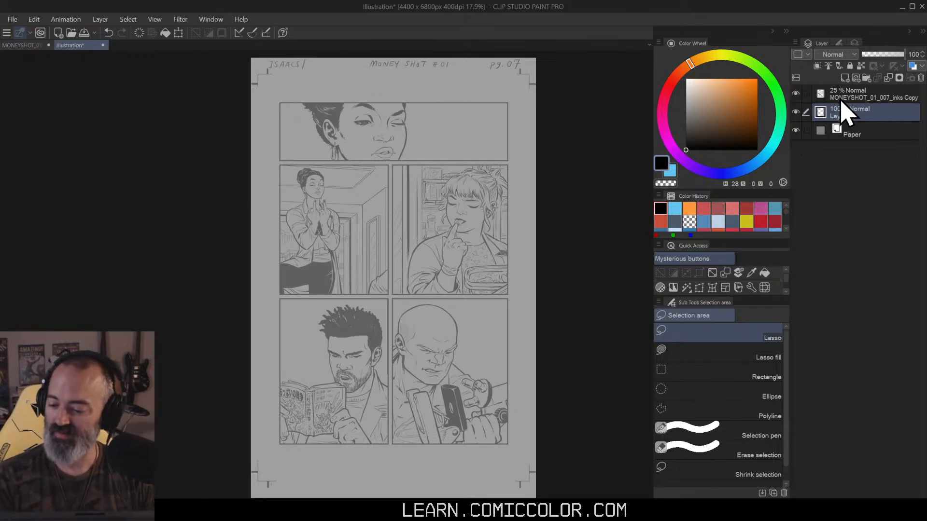
left_click_drag(845, 115, 856, 90)
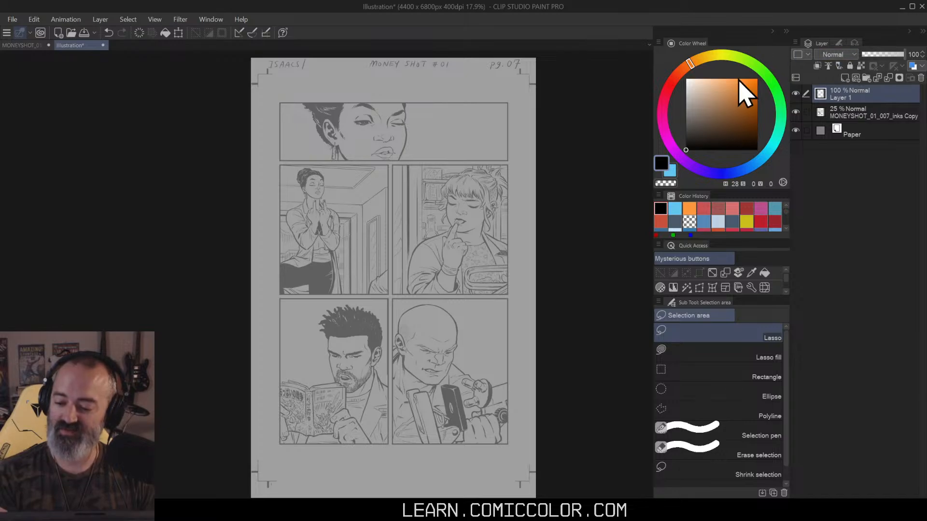
Step: Trace the outer border of the panels on Layer 1 with Ron Chan's Side Pencil, then hide the faded inks layer
key("b")
left_click(278, 102)
left_click(508, 103, "shift")
left_click(507, 444, "shift")
left_click(279, 445, "shift")
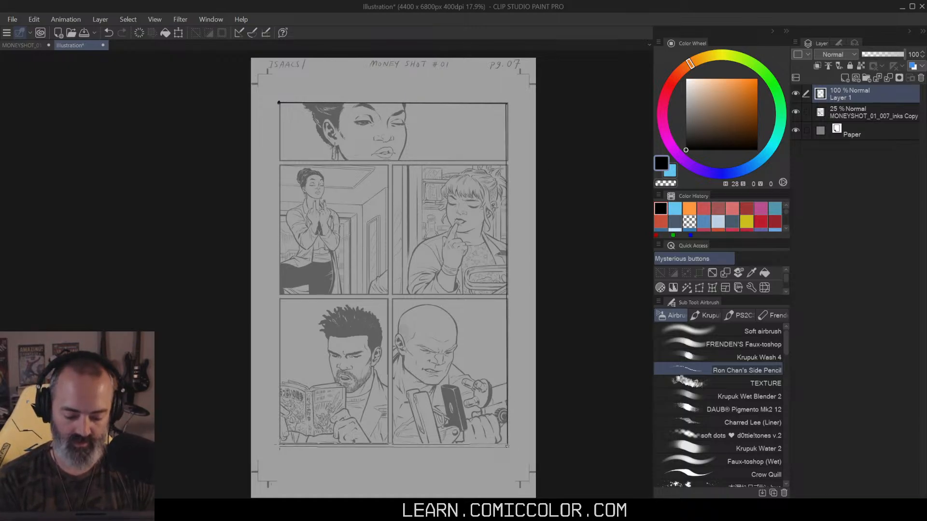
mouse_move(289, 447)
left_mouse_down()
mouse_move(505, 448)
mouse_move(286, 446)
mouse_move(490, 445)
left_mouse_up()
left_click(279, 102)
left_click(278, 444)
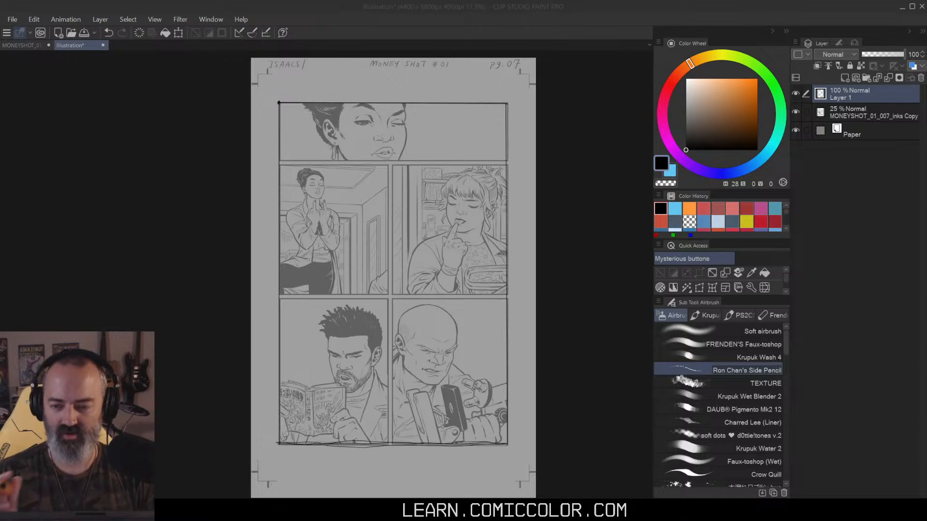
left_click(795, 112)
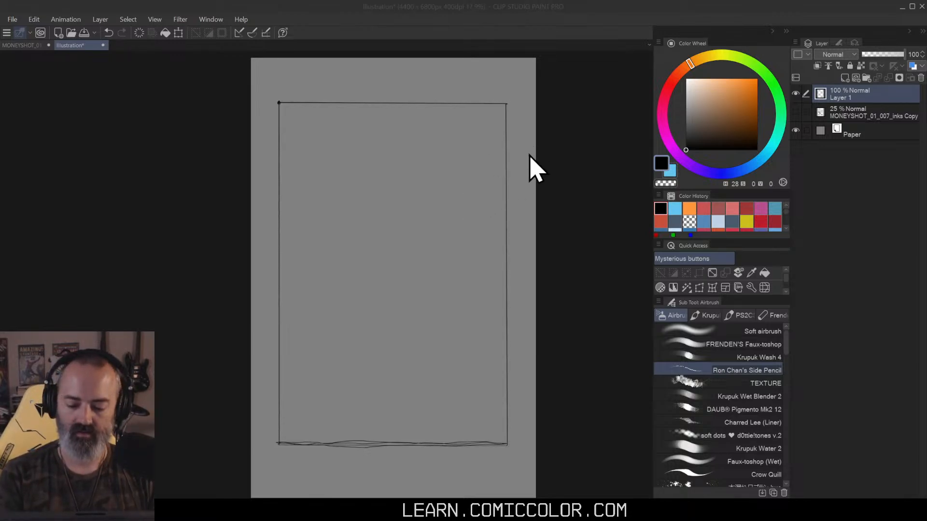
Step: Try roughing in freehand lines that divide the page border into three stacked full-width panels
mouse_move(278, 202)
left_mouse_down()
mouse_move(533, 205)
mouse_move(502, 202)
left_mouse_up()
left_click_drag(309, 327, 535, 324)
left_click_drag(280, 330, 524, 350)
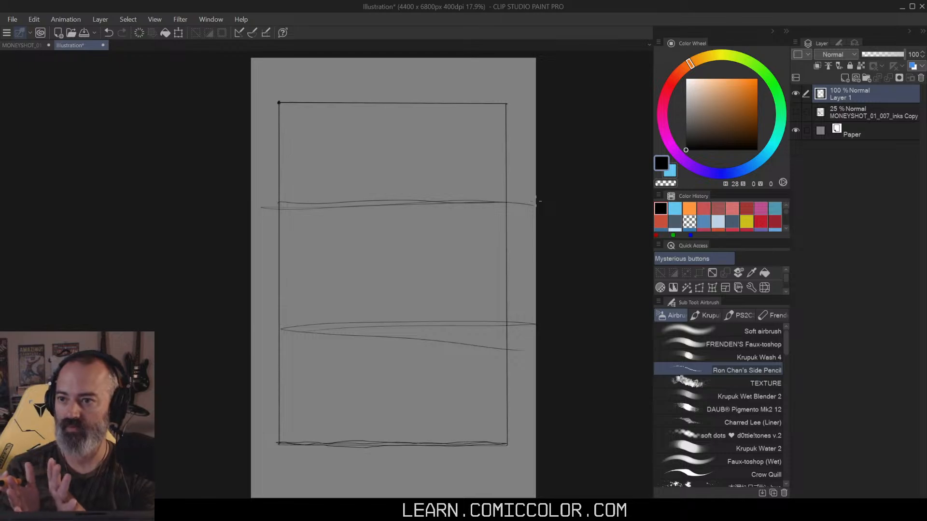
mouse_move(285, 211)
left_mouse_down()
mouse_move(489, 209)
mouse_move(509, 188)
mouse_move(502, 97)
mouse_move(272, 111)
mouse_move(282, 208)
mouse_move(478, 215)
mouse_move(329, 219)
mouse_move(515, 225)
mouse_move(509, 317)
mouse_move(364, 327)
mouse_move(296, 291)
mouse_move(304, 219)
mouse_move(516, 222)
mouse_move(507, 327)
mouse_move(312, 327)
mouse_move(282, 218)
left_mouse_up()
mouse_move(285, 338)
left_mouse_down()
mouse_move(495, 344)
mouse_move(506, 435)
left_mouse_up()
left_click_drag(317, 343, 281, 319)
left_click_drag(281, 239, 277, 328)
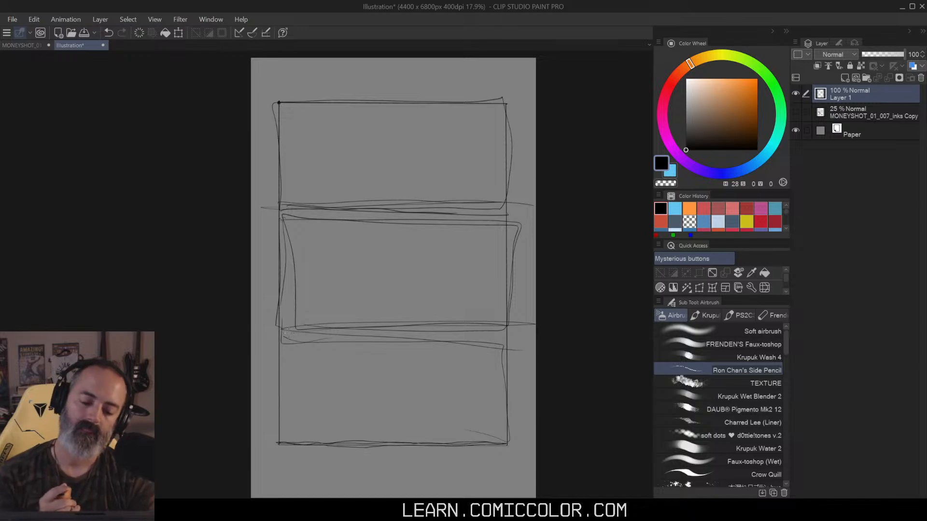
Step: Try reinforcing the edges of the middle panel and the outline of the bottom panel with extra pencil strokes
mouse_move(280, 223)
left_mouse_down()
mouse_move(279, 329)
mouse_move(289, 331)
left_mouse_up()
left_click_drag(503, 217, 506, 329)
left_click_drag(288, 326, 504, 326)
mouse_move(279, 342)
left_mouse_down()
mouse_move(514, 347)
mouse_move(505, 342)
mouse_move(509, 414)
left_mouse_up()
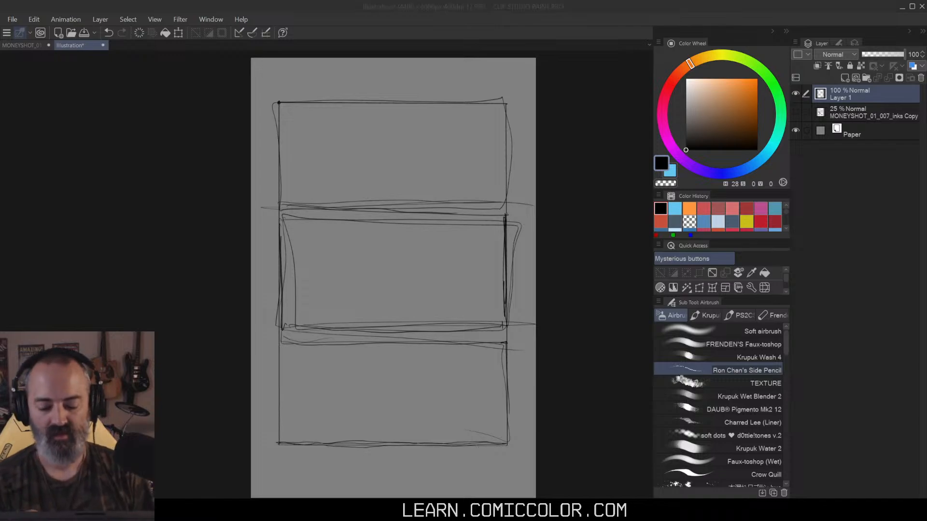
Step: Undo all the rough panel divisions, back to the traced outer border
key("ctrl+z")
key("ctrl+z")
key("ctrl+z")
key("ctrl+z")
key("ctrl+z")
key("ctrl+z")
key("ctrl+z")
key("ctrl+z")
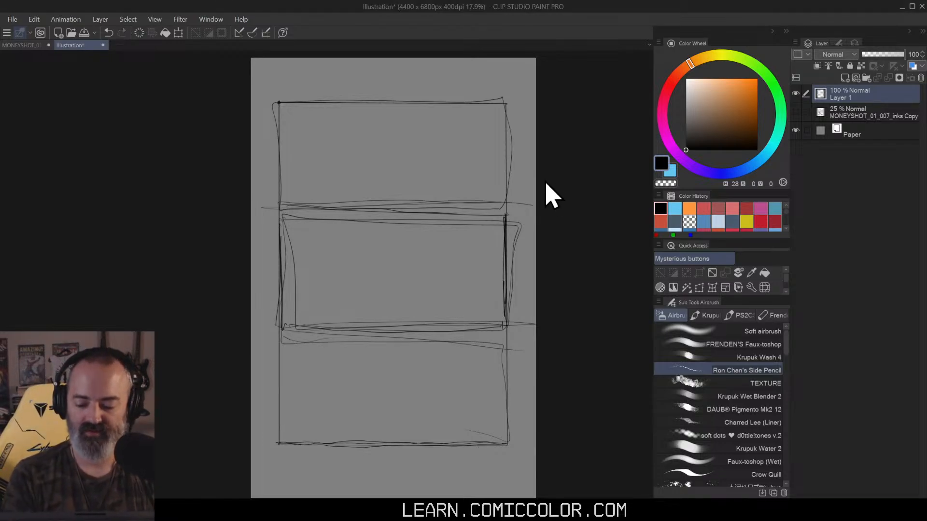
key("ctrl+z")
key("ctrl+z")
key("ctrl+z")
key("ctrl+z")
key("ctrl+z")
key("ctrl+z")
key("ctrl+z")
key("ctrl+z")
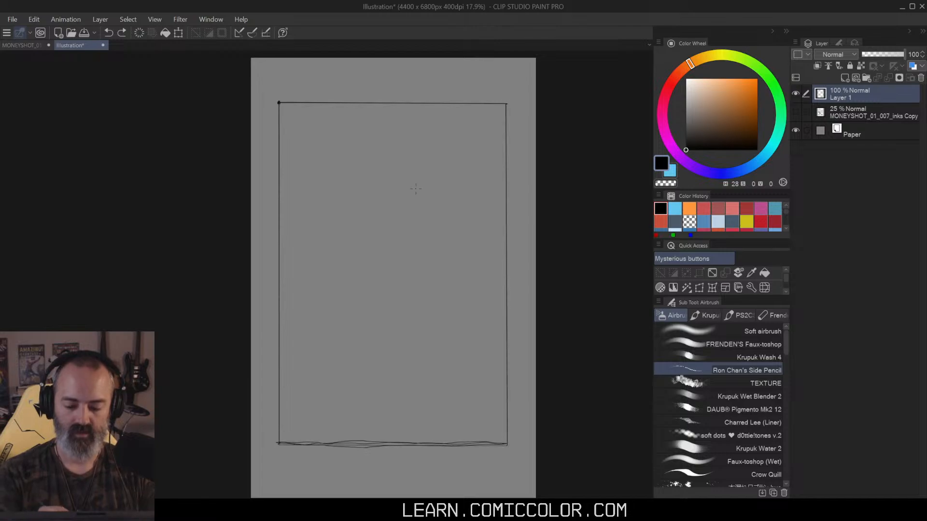
left_click_drag(428, 225, 450, 242)
left_click(458, 197)
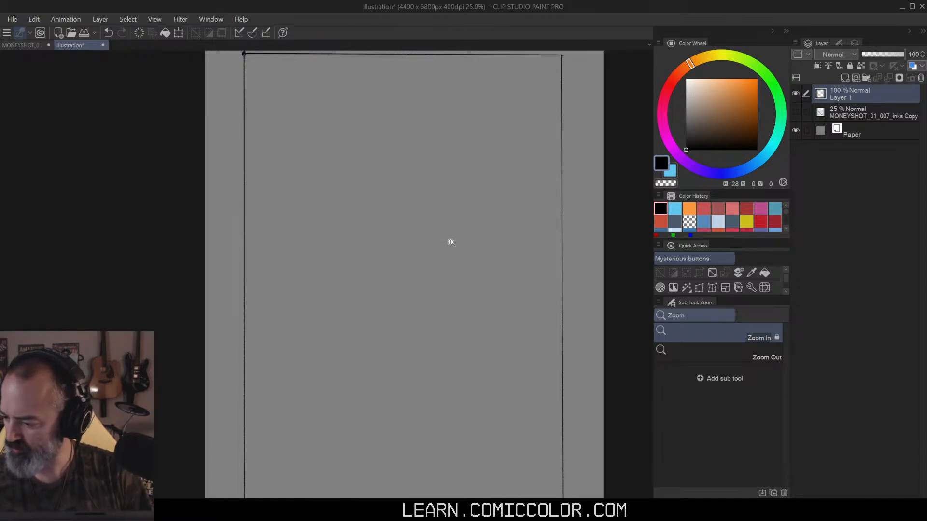
scroll(459, 157, "up", 1)
scroll(461, 163, "down", 3)
mouse_move(500, 189)
left_mouse_down()
mouse_move(478, 181)
mouse_move(492, 185)
left_mouse_up()
scroll(459, 221, "up", 2)
mouse_move(468, 218)
left_mouse_down()
mouse_move(482, 277)
mouse_move(476, 201)
mouse_move(476, 210)
left_mouse_up()
scroll(476, 210, "down", 2)
key("b")
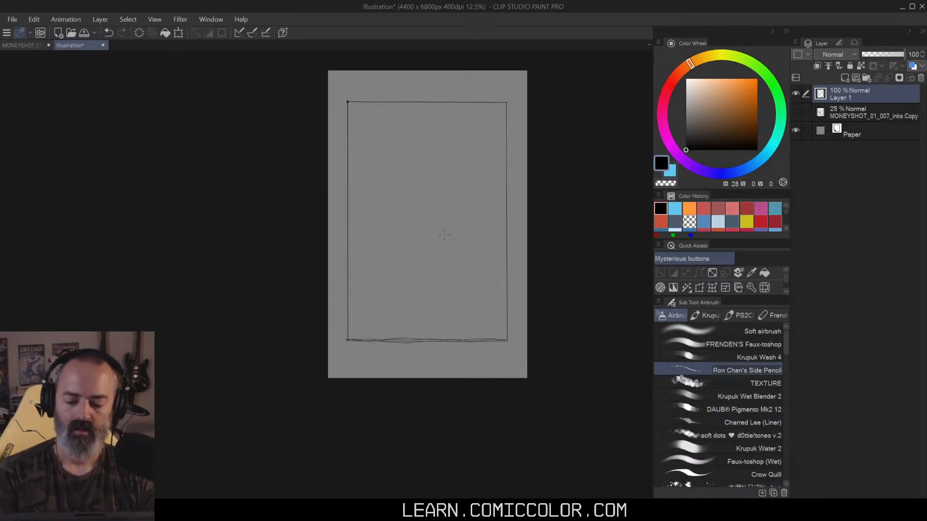
Step: Rough in a small oval head in pencil, right of centre inside the page border
mouse_move(363, 117)
left_mouse_down()
mouse_move(440, 107)
mouse_move(487, 154)
mouse_move(414, 186)
mouse_move(406, 308)
left_mouse_up()
key("ctrl+z")
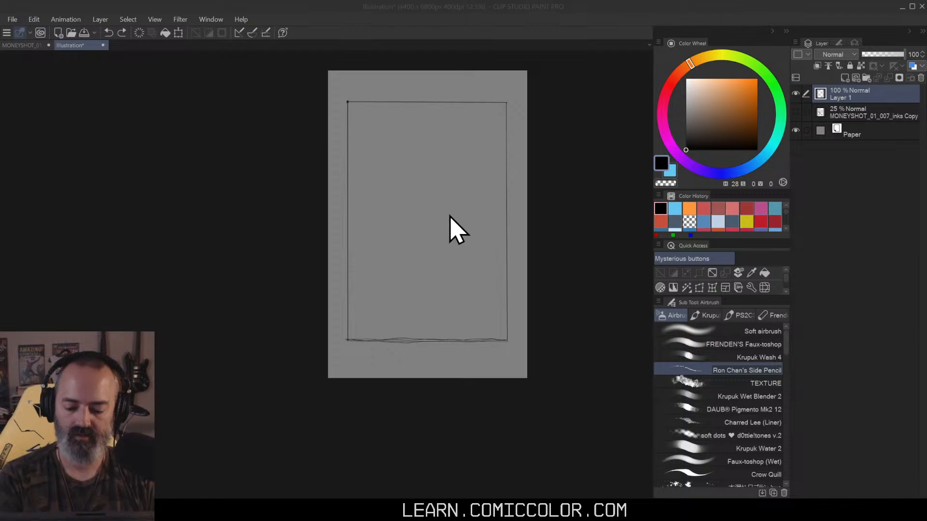
left_click_drag(448, 210, 458, 218)
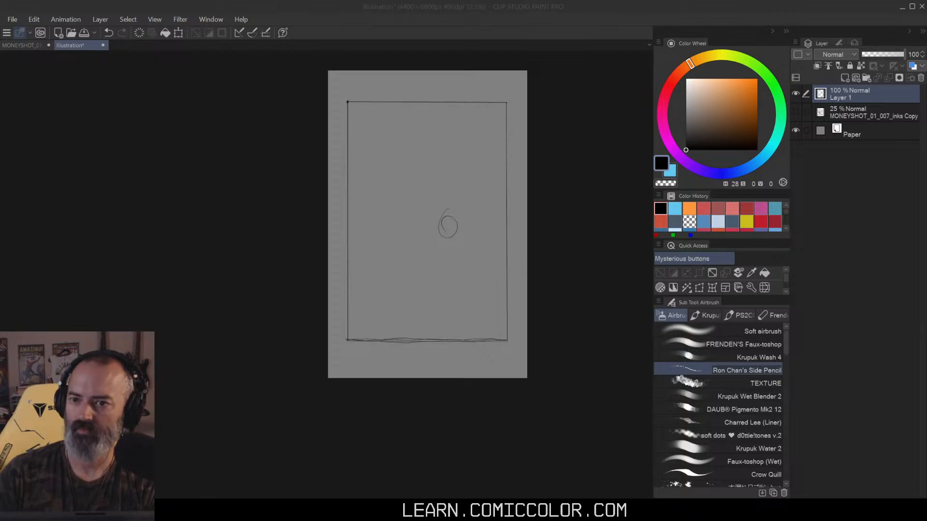
left_click(516, 186)
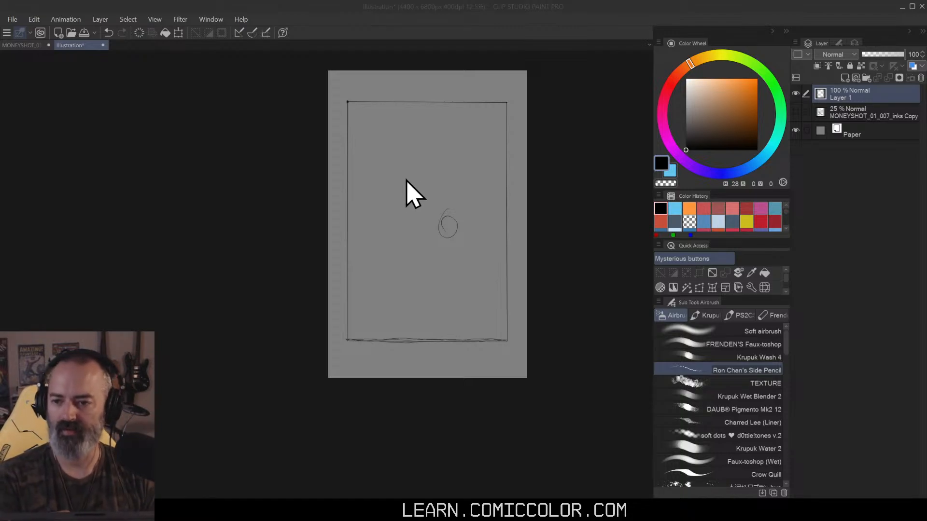
left_click(436, 164)
left_click(453, 230, "ctrl")
left_click_drag(456, 212, 461, 182)
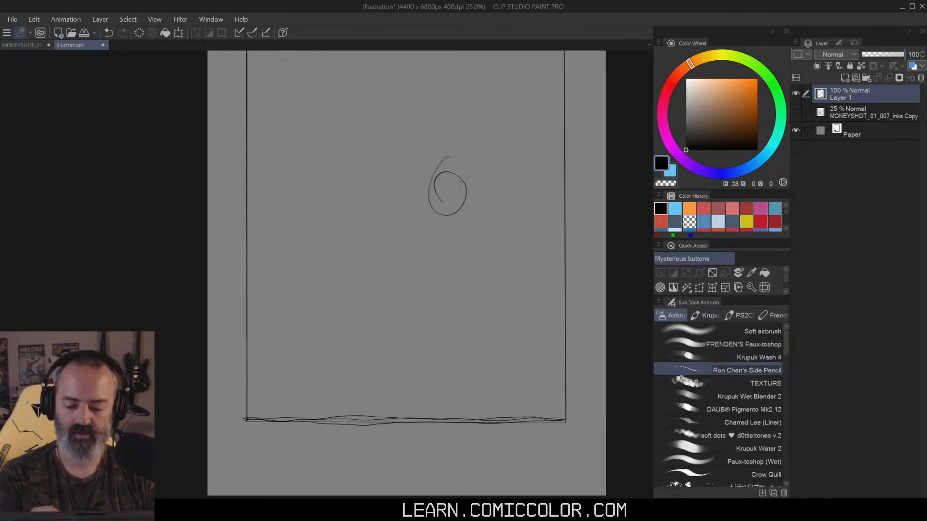
Step: Sketch facial guidelines on the head, a shoulder line beneath it, and a small rounded shoulder beside it
mouse_move(436, 220)
left_mouse_down()
mouse_move(482, 221)
mouse_move(472, 237)
left_mouse_up()
left_click_drag(431, 186, 465, 185)
left_click_drag(431, 187, 434, 225)
left_click_drag(466, 183, 455, 220)
left_click_drag(440, 171, 467, 211)
mouse_move(432, 205)
left_mouse_down()
mouse_move(466, 195)
mouse_move(452, 212)
left_mouse_up()
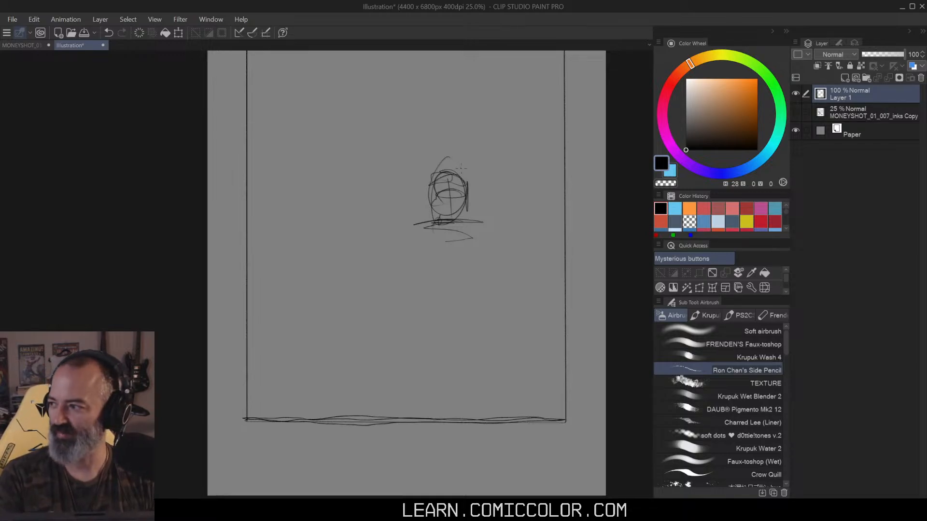
left_click_drag(452, 174, 461, 181)
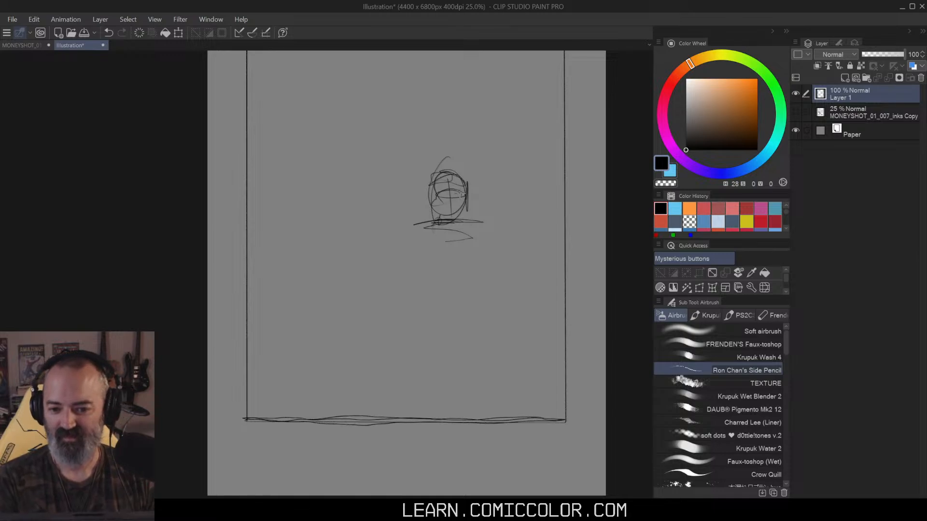
mouse_move(444, 222)
left_mouse_down()
mouse_move(454, 226)
mouse_move(418, 235)
mouse_move(427, 210)
left_mouse_up()
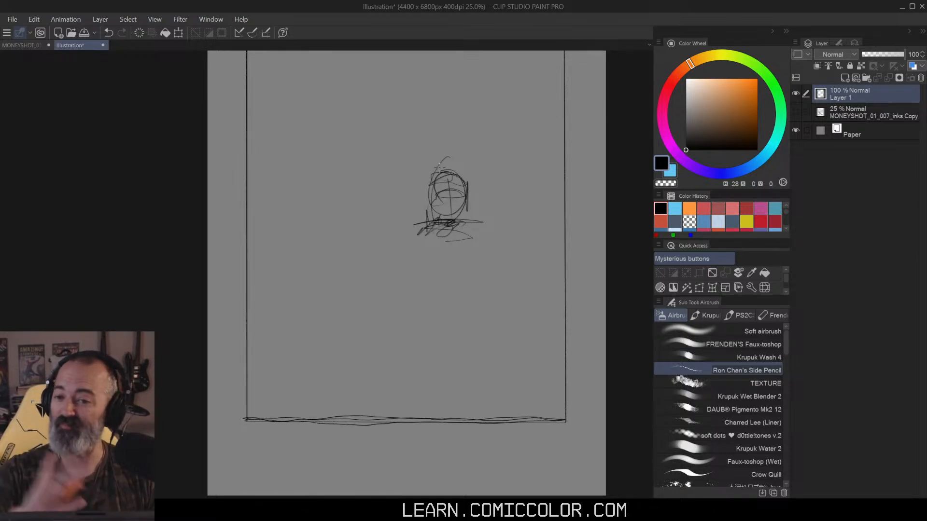
left_click_drag(421, 200, 425, 231)
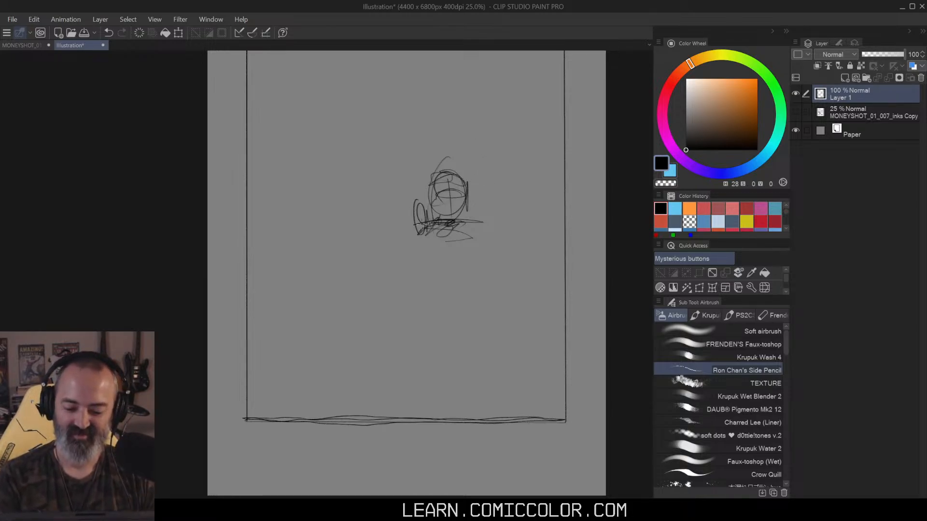
Step: Sketch the figure's outstretched arm, torso and hips, plus a bent leg with its foot near the bottom border
mouse_move(416, 221)
left_mouse_down()
mouse_move(536, 191)
mouse_move(518, 197)
mouse_move(552, 203)
mouse_move(419, 282)
left_mouse_up()
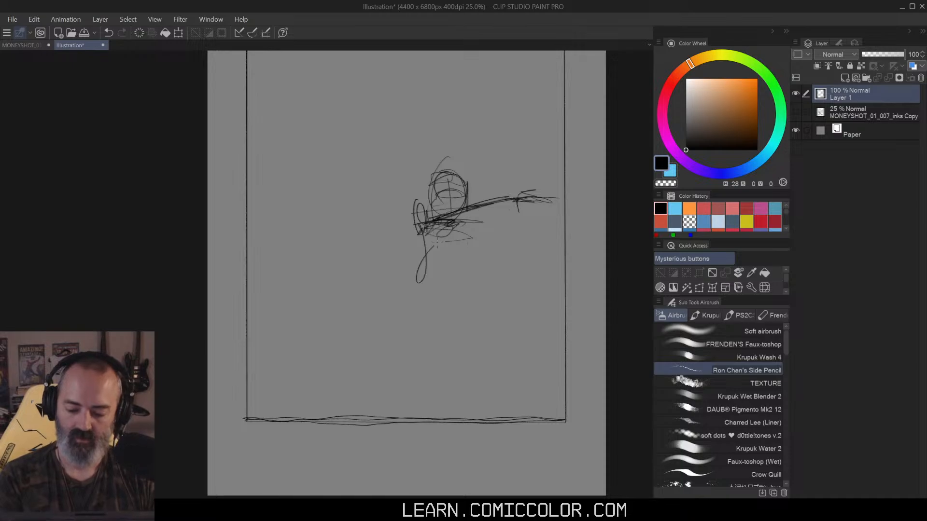
left_click_drag(483, 224, 427, 285)
mouse_move(430, 249)
left_mouse_down()
mouse_move(463, 297)
mouse_move(466, 260)
left_mouse_up()
mouse_move(420, 285)
left_mouse_down()
mouse_move(463, 263)
mouse_move(480, 278)
left_mouse_up()
left_click_drag(415, 237, 401, 283)
mouse_move(483, 241)
left_mouse_down()
mouse_move(381, 311)
mouse_move(386, 220)
mouse_move(418, 323)
left_mouse_up()
mouse_move(372, 241)
left_mouse_down()
mouse_move(397, 377)
mouse_move(338, 405)
mouse_move(402, 390)
left_mouse_up()
left_click_drag(476, 291, 466, 311)
left_click_drag(437, 311, 471, 329)
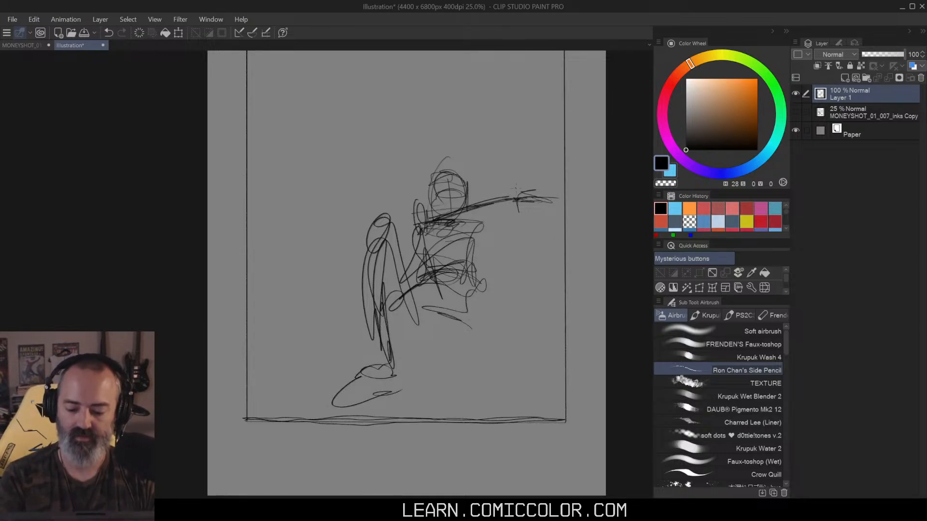
Step: Add the figure's second knee and a long diagonal shaft with a triangular tip, undoing the stray strokes
mouse_move(463, 292)
left_mouse_down()
mouse_move(465, 317)
mouse_move(449, 342)
left_mouse_up()
mouse_move(393, 193)
left_mouse_down()
mouse_move(463, 323)
mouse_move(397, 229)
mouse_move(357, 136)
mouse_move(373, 155)
left_mouse_up()
mouse_move(475, 233)
left_mouse_down()
mouse_move(494, 231)
mouse_move(505, 264)
left_mouse_up()
key("ctrl+z")
key("ctrl+z")
key("ctrl+z")
key("ctrl+z")
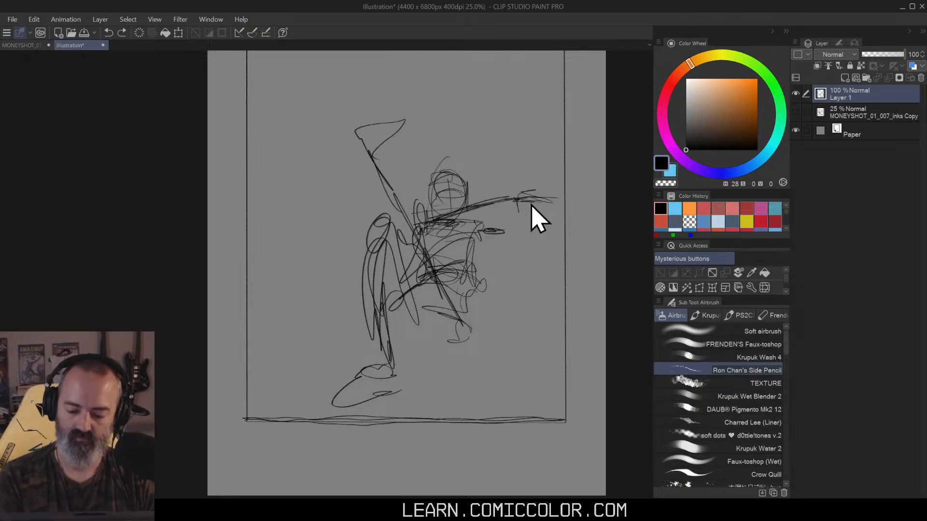
Step: Reinforce the side of the figure's torso, the chest and the shoulder with extra pencil strokes
left_click_drag(483, 225, 472, 276)
mouse_move(480, 238)
left_mouse_down()
mouse_move(465, 282)
mouse_move(469, 275)
left_mouse_up()
left_click_drag(434, 229, 470, 269)
mouse_move(437, 221)
left_mouse_down()
mouse_move(466, 251)
mouse_move(462, 205)
left_mouse_up()
left_click_drag(436, 225, 467, 205)
key("ctrl+space")
mouse_move(492, 239)
left_mouse_down()
mouse_move(548, 224)
mouse_move(483, 246)
left_mouse_up()
left_click(483, 246)
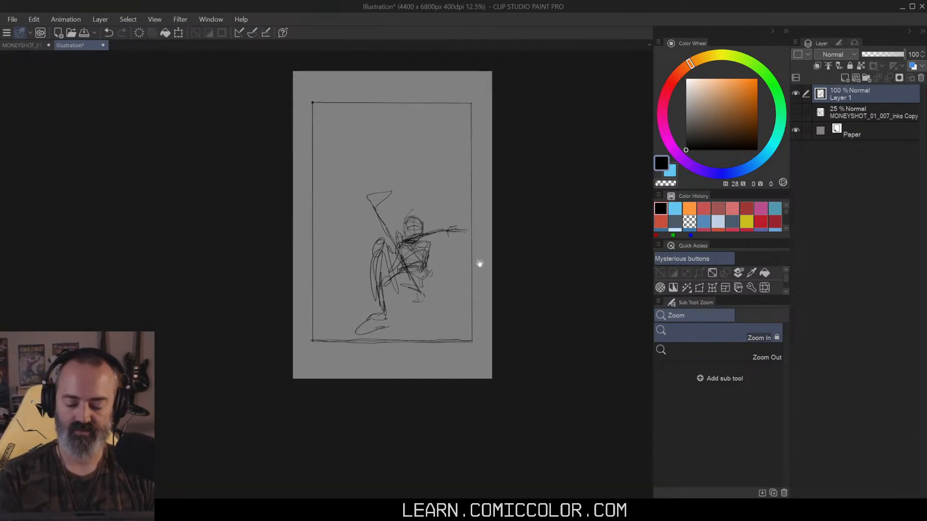
Step: Rename Layer 1 as SKETCH PAGE 1
double_click(844, 97)
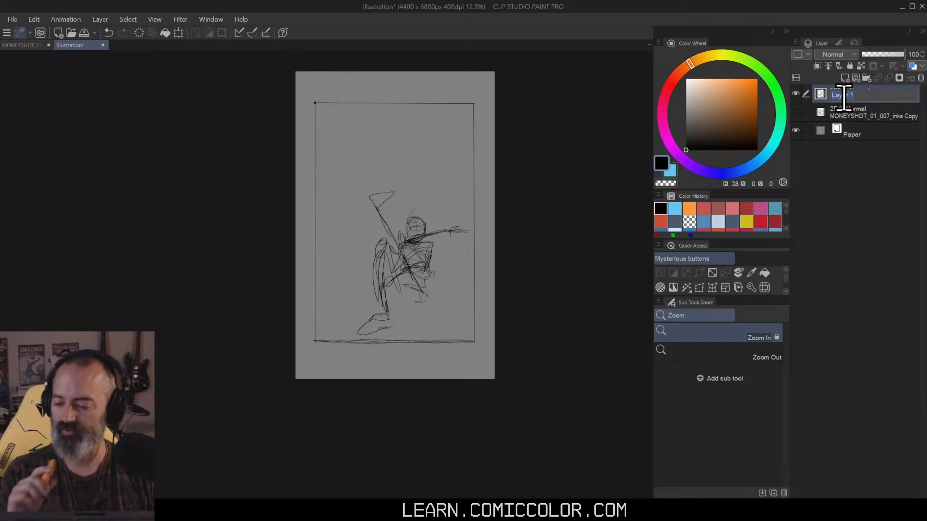
type("sK")
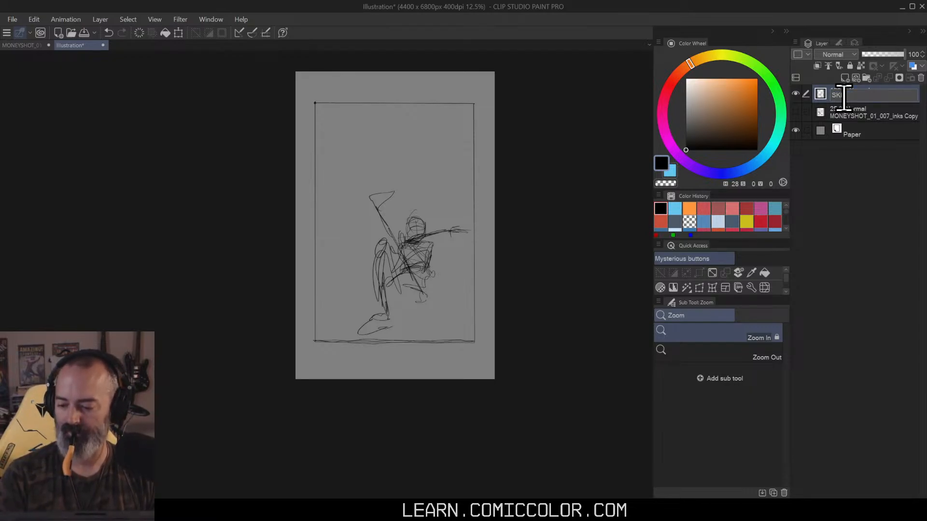
type("ETCH PAGE 1")
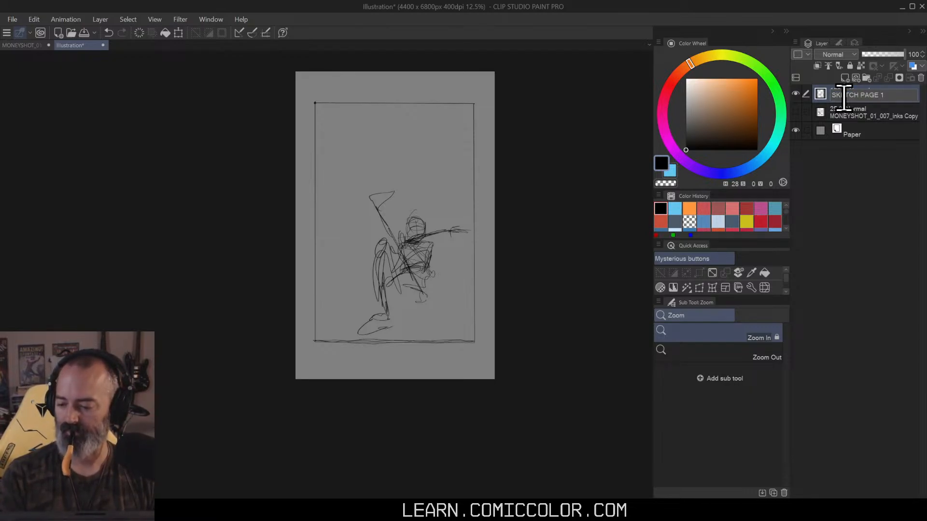
key("Return")
Step: Darken the figure's torso, then sketch the horizon, diagonal perspective lines and ground lines around the figure
key("b")
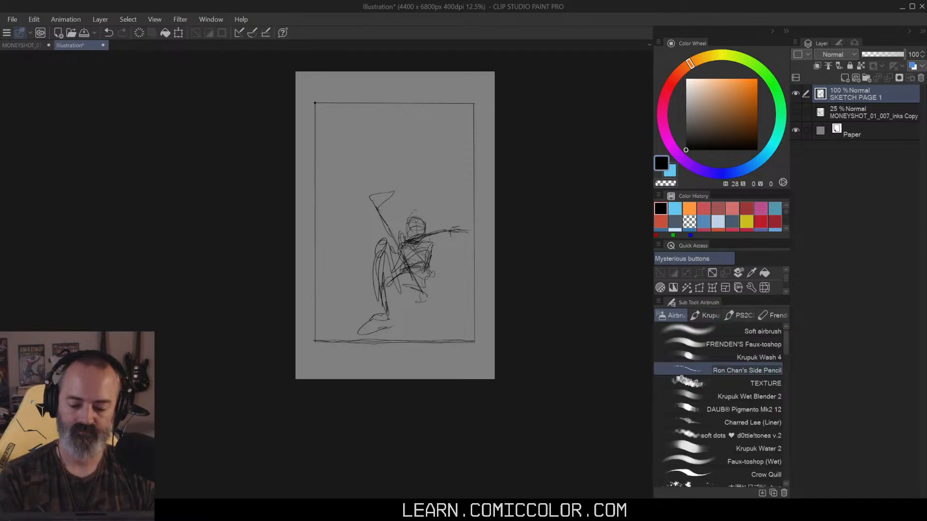
mouse_move(414, 261)
left_mouse_down()
mouse_move(429, 247)
mouse_move(409, 241)
mouse_move(451, 231)
mouse_move(414, 243)
mouse_move(441, 246)
mouse_move(410, 294)
left_mouse_up()
left_click_drag(392, 250, 383, 276)
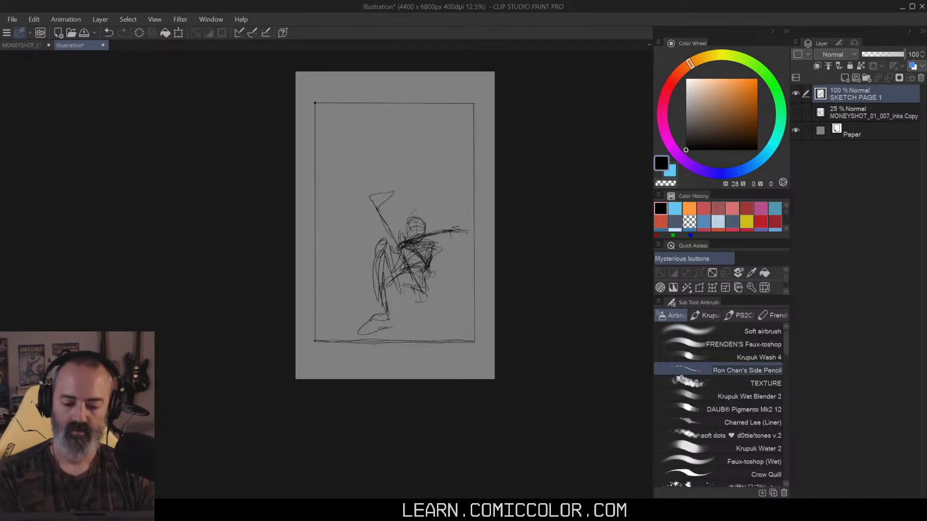
left_click_drag(309, 317, 377, 227)
mouse_move(333, 272)
left_mouse_down()
mouse_move(389, 209)
mouse_move(476, 194)
mouse_move(465, 246)
left_mouse_up()
left_click_drag(463, 209, 471, 290)
mouse_move(381, 228)
left_mouse_down()
mouse_move(394, 235)
mouse_move(454, 227)
mouse_move(401, 226)
left_mouse_up()
left_click_drag(340, 249, 301, 289)
left_click_drag(303, 286, 354, 243)
left_click_drag(335, 324, 433, 331)
left_click_drag(372, 332, 468, 328)
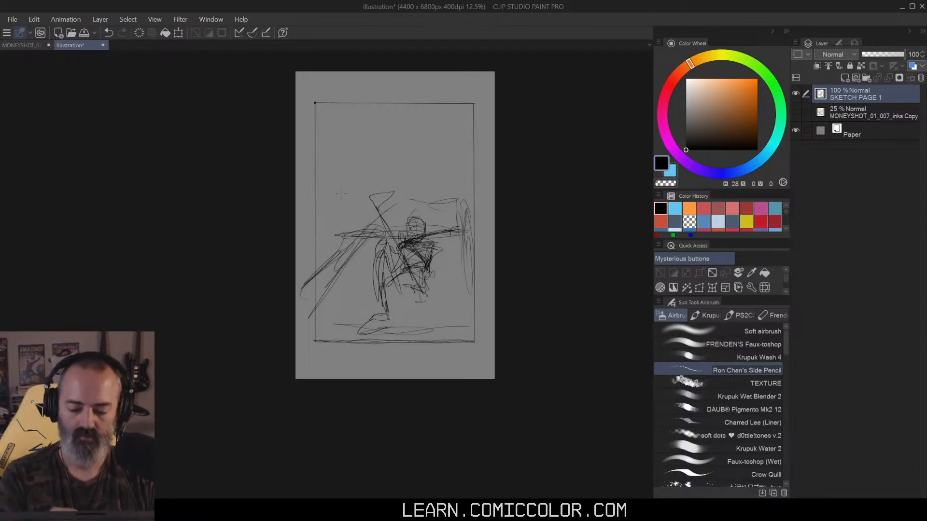
Step: Sketch a receding structure with a flat top edge and slanted strokes along the panel's left side
left_click_drag(328, 248, 371, 180)
left_click_drag(301, 214, 371, 181)
mouse_move(313, 232)
left_mouse_down()
mouse_move(370, 183)
mouse_move(319, 176)
mouse_move(347, 179)
left_mouse_up()
mouse_move(369, 181)
left_mouse_down()
mouse_move(366, 227)
mouse_move(336, 222)
mouse_move(362, 240)
left_mouse_up()
left_click_drag(355, 181, 328, 211)
mouse_move(320, 168)
left_mouse_down()
mouse_move(361, 167)
mouse_move(392, 187)
mouse_move(381, 185)
mouse_move(396, 179)
mouse_move(349, 179)
mouse_move(348, 227)
left_mouse_up()
left_click_drag(347, 180, 311, 202)
left_click_drag(355, 209, 331, 224)
left_click_drag(322, 173, 309, 193)
Step: Sketch blocky, arched building outlines across the upper middle of the panel and a loop in its upper-left corner
left_click_drag(394, 192, 384, 168)
mouse_move(357, 173)
left_mouse_down()
mouse_move(380, 162)
mouse_move(392, 140)
left_mouse_up()
left_click_drag(394, 144, 392, 181)
left_click_drag(348, 139, 403, 121)
left_click_drag(403, 125, 406, 175)
left_click_drag(333, 171, 403, 137)
left_click_drag(413, 156, 407, 181)
left_click_drag(344, 158, 396, 127)
mouse_move(402, 148)
left_mouse_down()
mouse_move(397, 157)
mouse_move(388, 148)
left_mouse_up()
left_click_drag(345, 99, 321, 135)
Step: Sketch tall, tiered buildings in the panel's upper right and add vertical strokes in its upper-left corner
mouse_move(409, 167)
left_mouse_down()
mouse_move(411, 104)
mouse_move(410, 166)
mouse_move(431, 182)
left_mouse_up()
mouse_move(432, 185)
left_mouse_down()
mouse_move(420, 198)
mouse_move(425, 185)
mouse_move(433, 202)
left_mouse_up()
mouse_move(435, 159)
left_mouse_down()
mouse_move(471, 161)
mouse_move(429, 186)
left_mouse_up()
left_click_drag(440, 187, 449, 203)
mouse_move(432, 169)
left_mouse_down()
mouse_move(431, 182)
mouse_move(427, 161)
left_mouse_up()
mouse_move(431, 149)
left_mouse_down()
mouse_move(441, 152)
mouse_move(432, 152)
left_mouse_up()
mouse_move(438, 129)
left_mouse_down()
mouse_move(470, 138)
mouse_move(435, 176)
left_mouse_up()
mouse_move(434, 160)
left_mouse_down()
mouse_move(433, 199)
mouse_move(412, 115)
mouse_move(416, 201)
left_mouse_up()
mouse_move(415, 153)
left_mouse_down()
mouse_move(412, 100)
mouse_move(416, 207)
left_mouse_up()
left_click_drag(392, 207, 412, 196)
left_click_drag(550, 189, 538, 183)
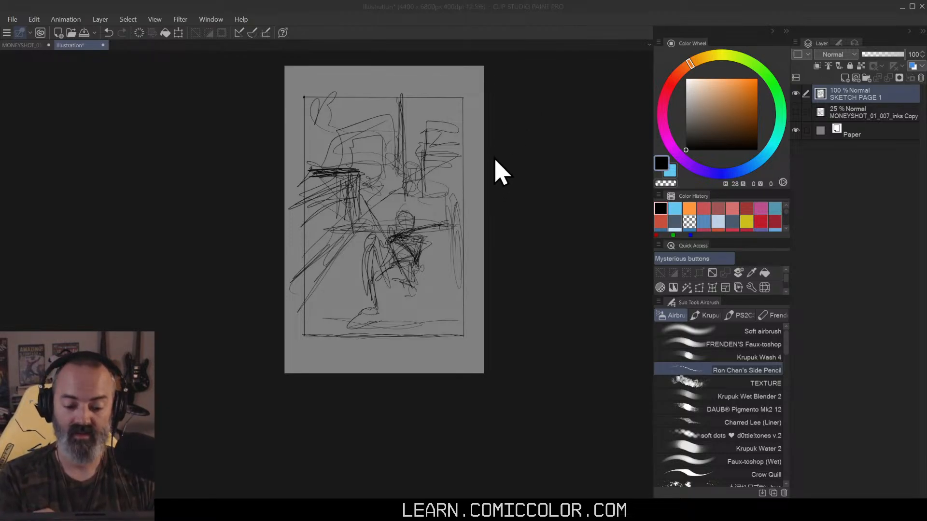
left_click(311, 197)
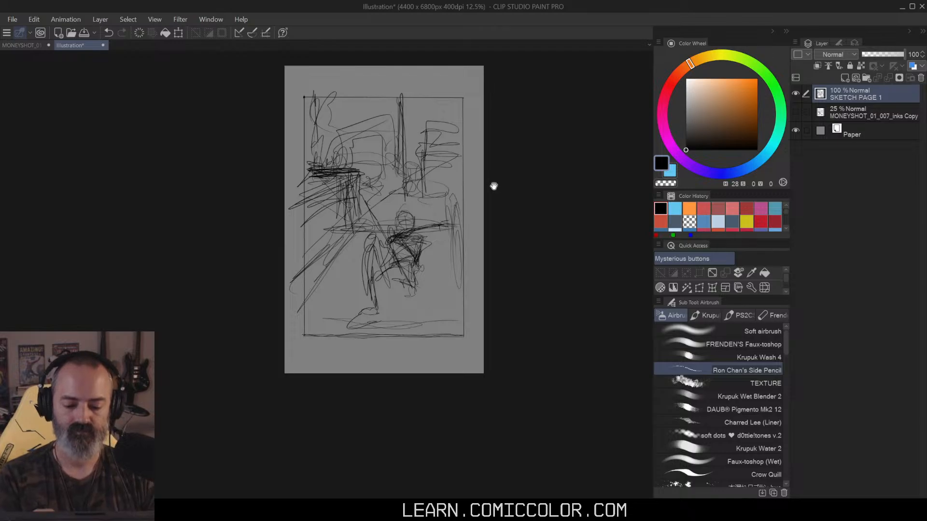
Step: Lasso the crouching figure, scale it down slightly with a transform, and deselect it
left_click_drag(494, 186, 517, 188)
key("m")
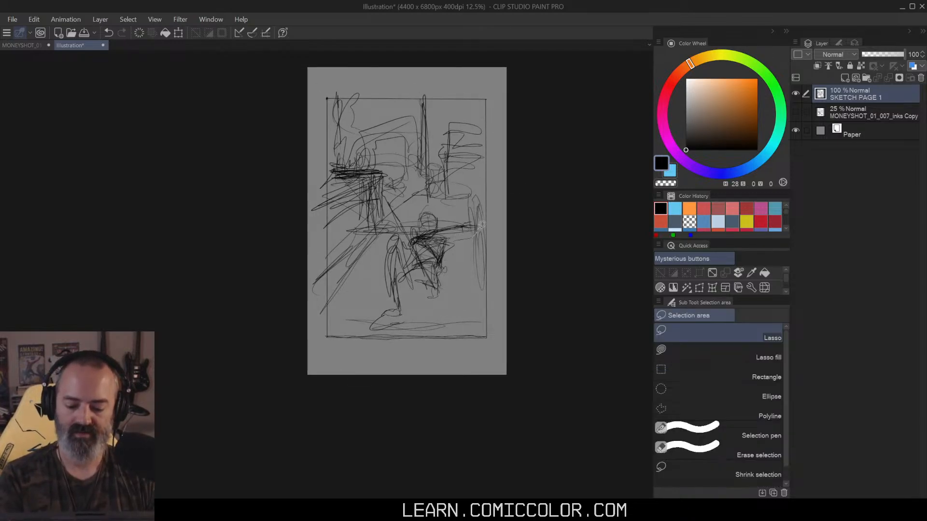
mouse_move(383, 201)
left_mouse_down()
mouse_move(367, 333)
mouse_move(477, 250)
left_mouse_up()
key("ctrl+t")
mouse_move(477, 179)
left_mouse_down()
mouse_move(461, 216)
mouse_move(470, 224)
left_mouse_up()
left_click(411, 347)
key("ctrl+d")
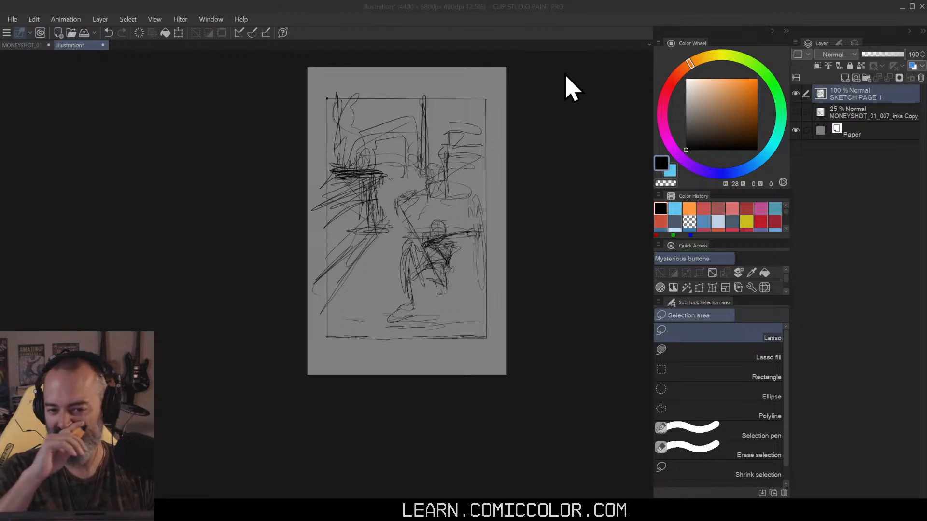
left_click(556, 112)
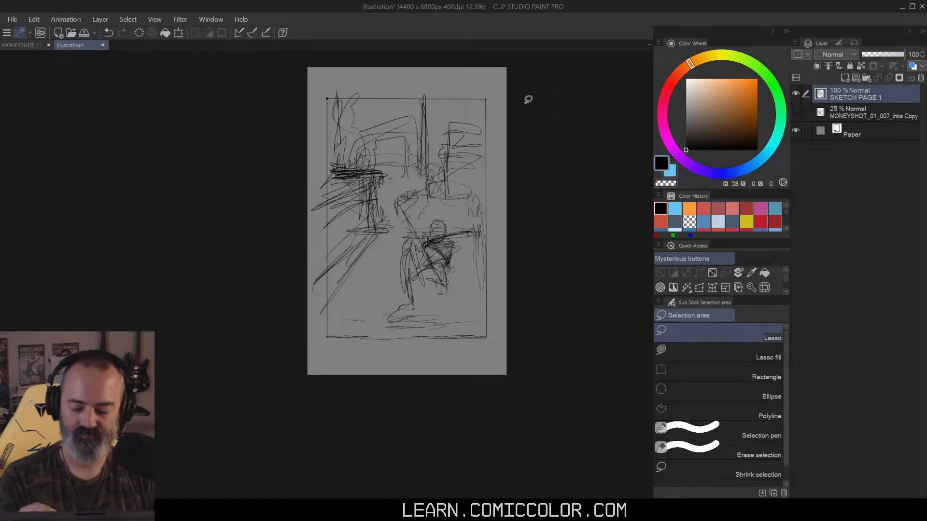
key("b")
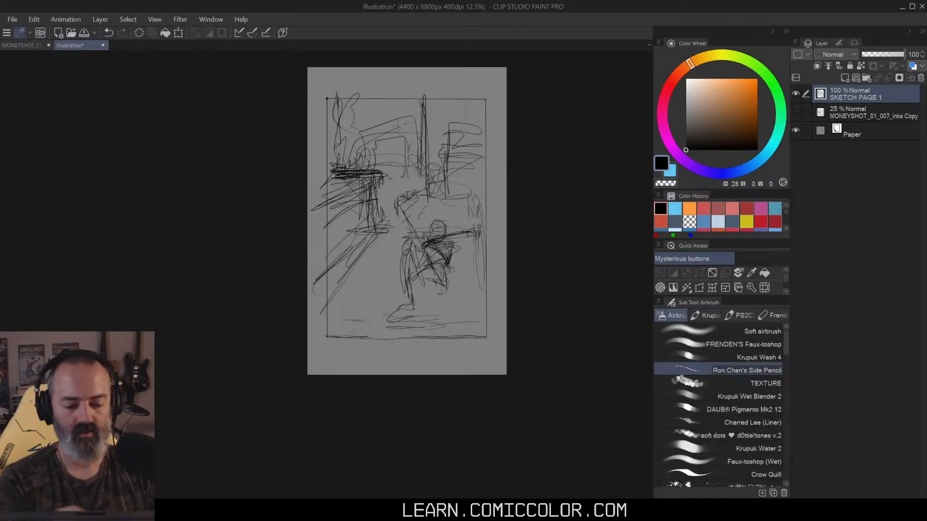
left_click_drag(515, 146, 496, 155)
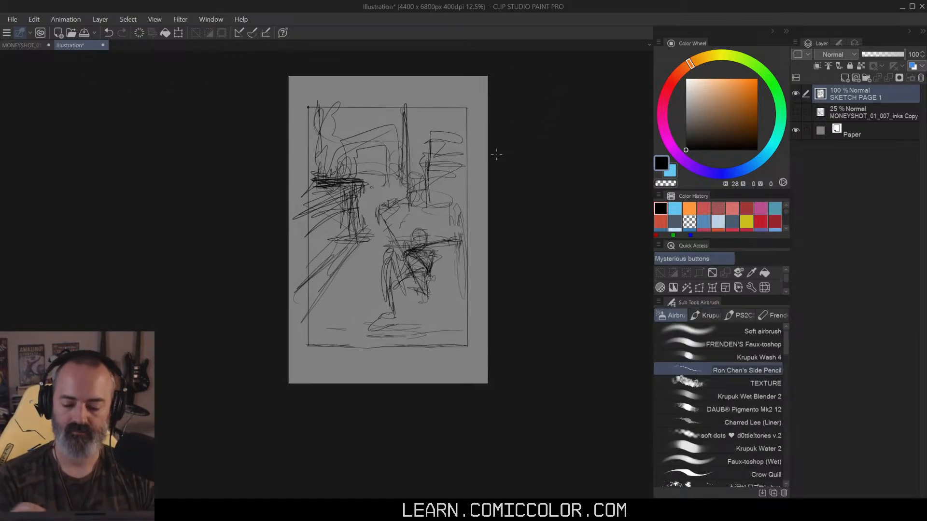
Step: Add a new raster layer above SKETCH PAGE 1 and put the sketch layer into a new folder
left_click(844, 78)
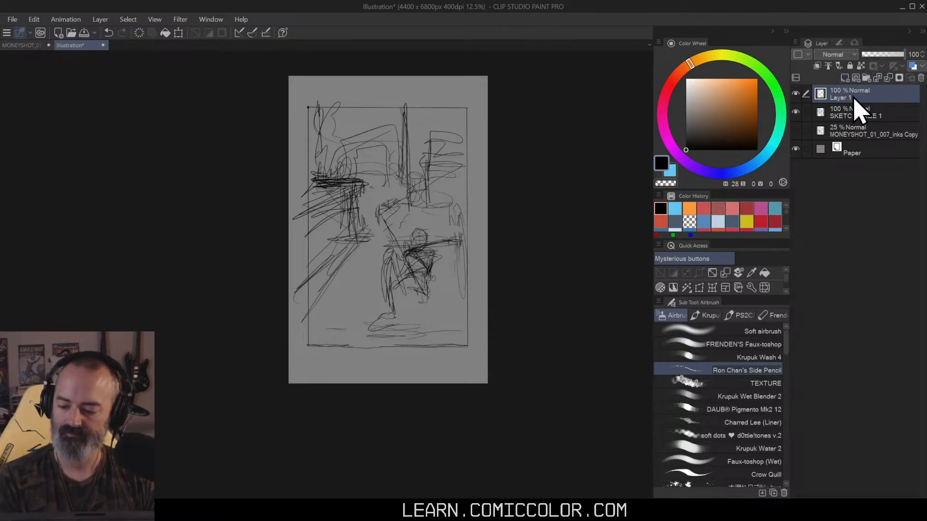
double_click(883, 115)
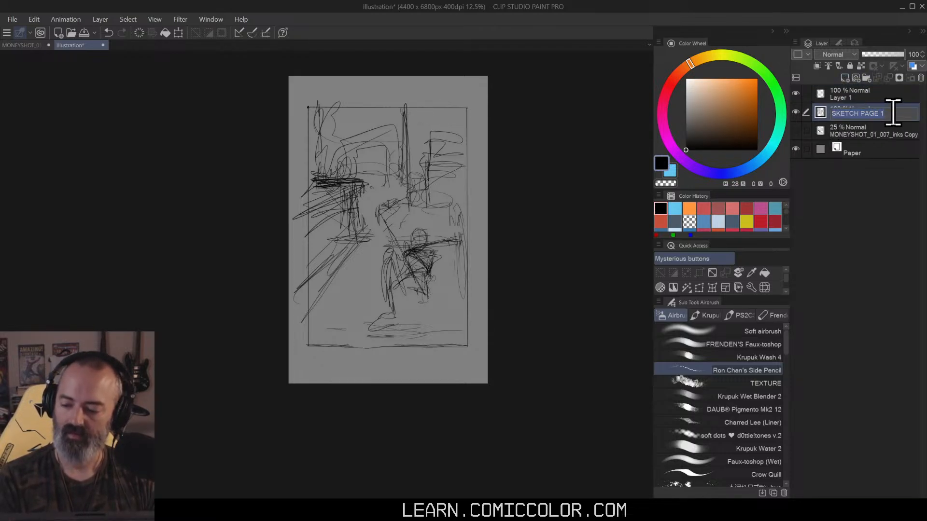
right_click(857, 116)
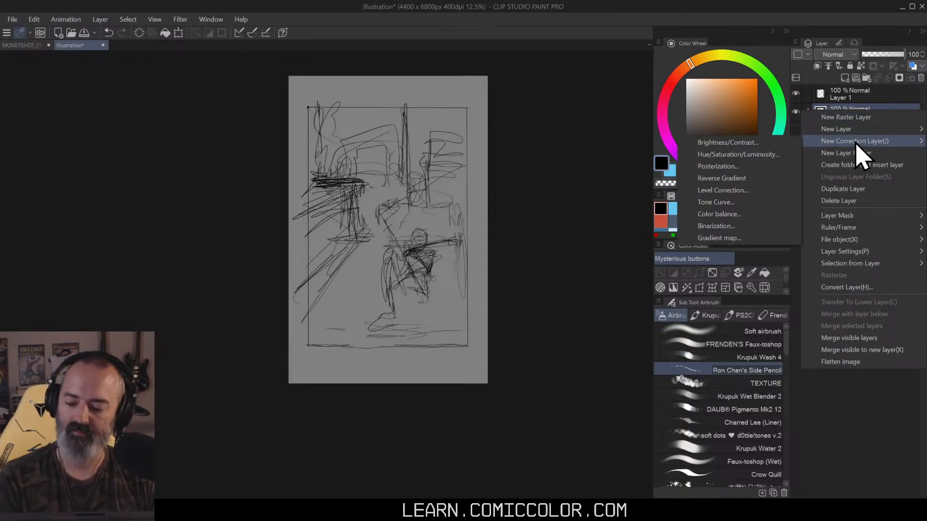
left_click(862, 164)
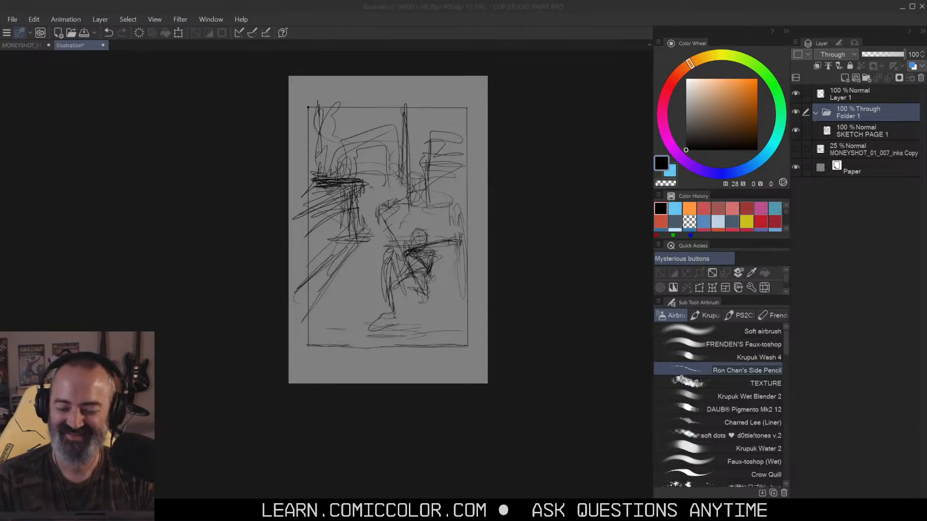
left_click(423, 178)
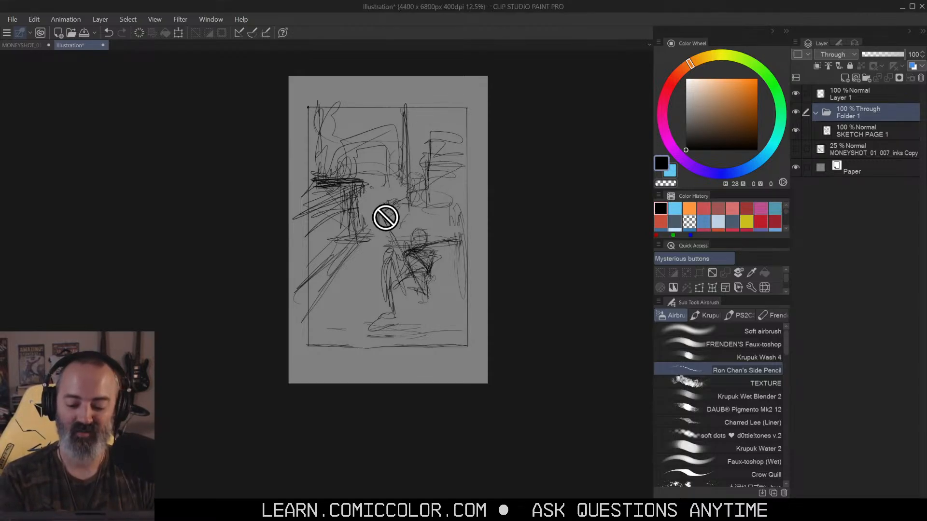
Step: Rename the folder as PAGE 1 and move Layer 1 into it above the sketch layer
double_click(852, 114)
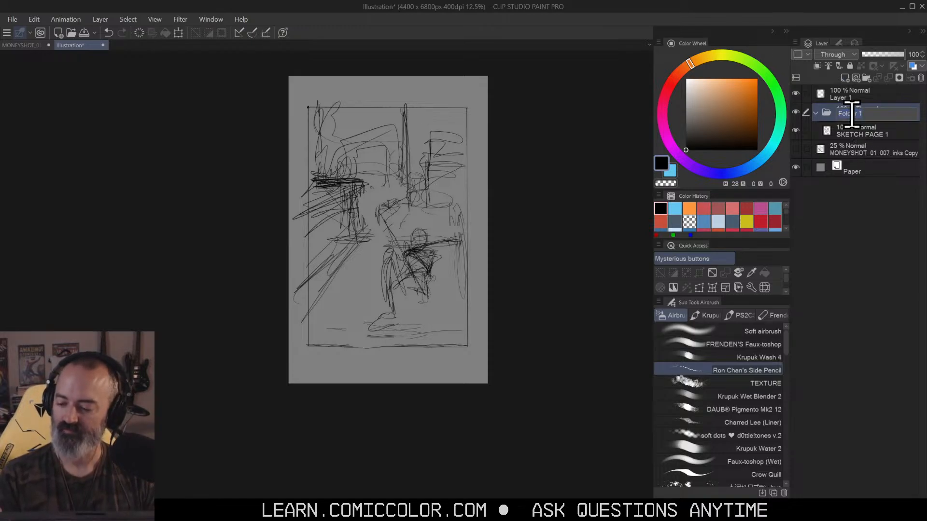
type("PAGE")
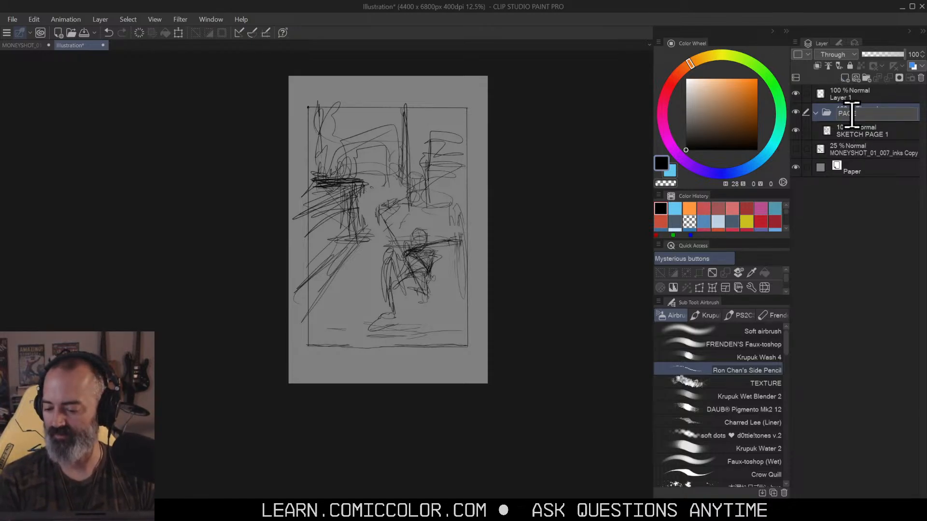
type(" 1")
key("Return")
left_click_drag(856, 94, 857, 118)
Step: Rename the SKETCH PAGE 1 layer as TN 1
left_click(853, 133)
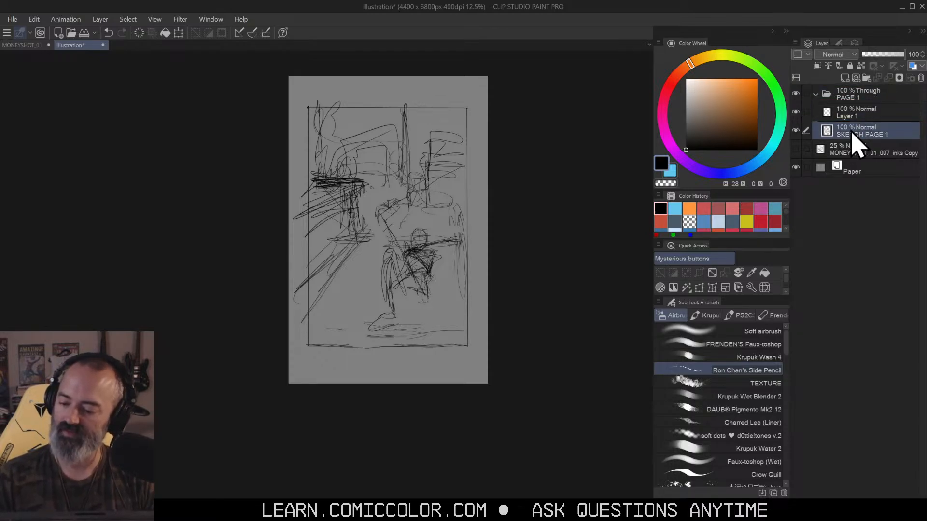
double_click(852, 133)
type("TN")
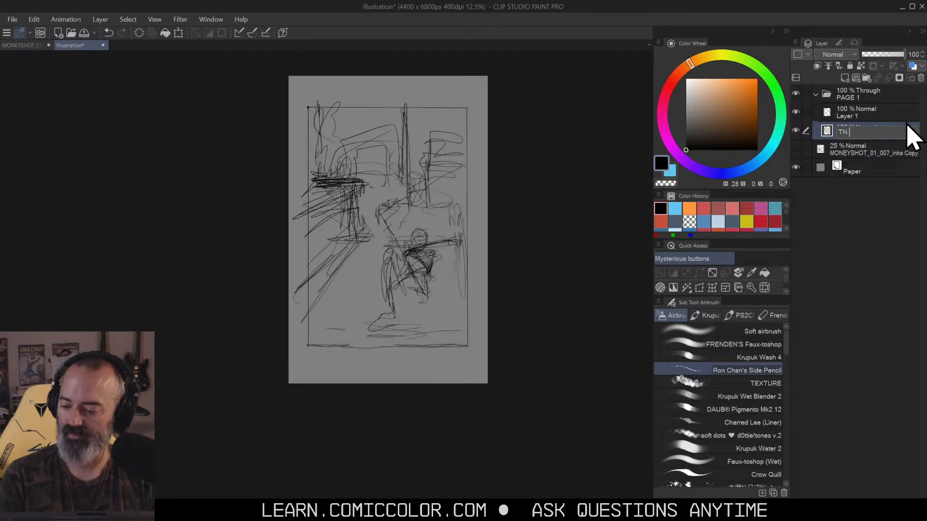
type(" 1")
key("Return")
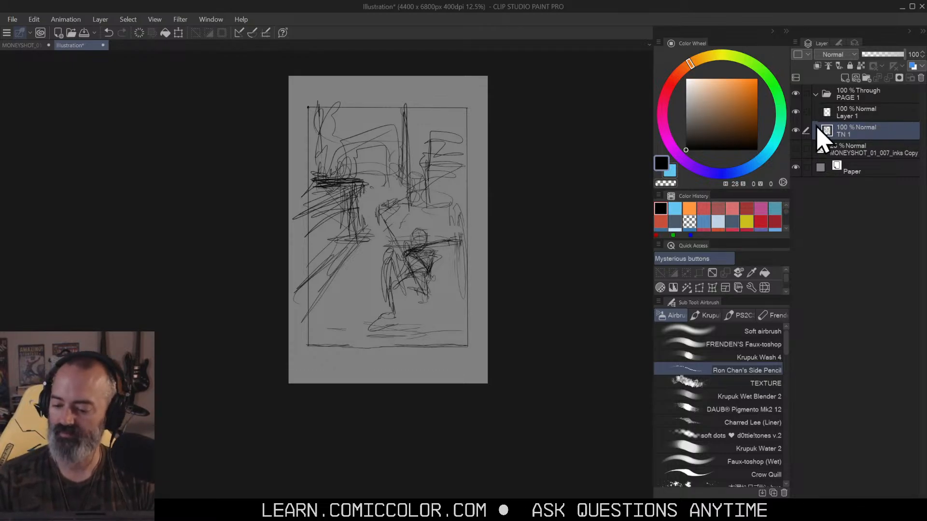
Step: Lasso the border area around the page sketch, copy it to a new layer and merge Layer 1 down into it
left_click(796, 130)
left_click(796, 131)
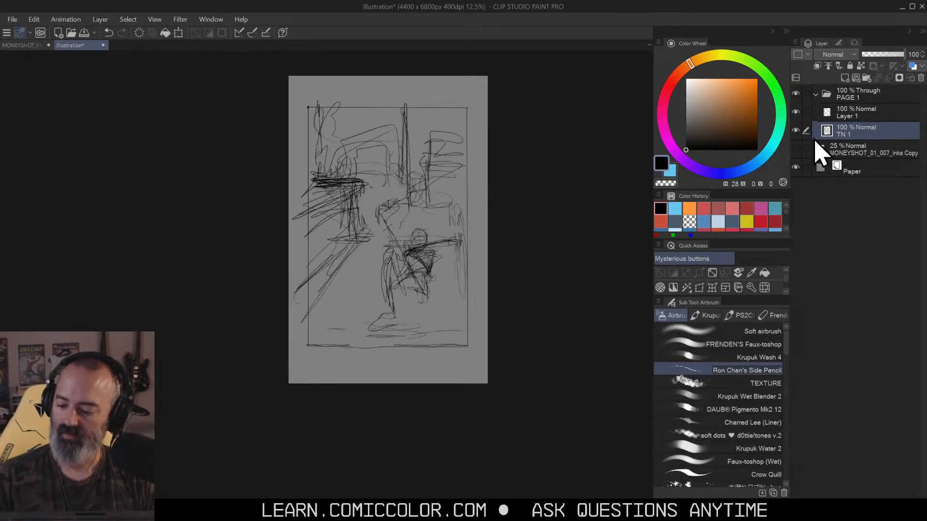
key("m")
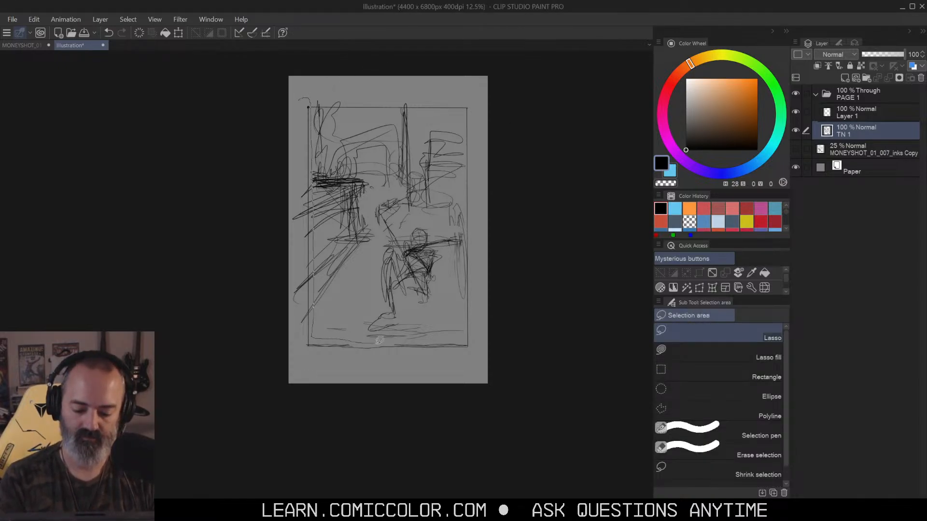
mouse_move(320, 101)
left_mouse_down()
mouse_move(497, 93)
mouse_move(259, 214)
mouse_move(308, 78)
left_mouse_up()
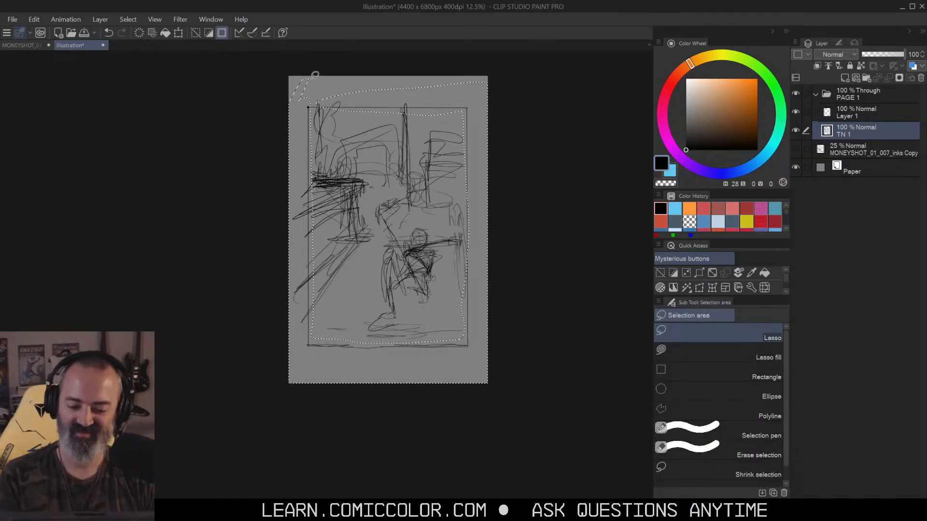
key("ctrl+c")
key("ctrl+v")
right_click(855, 112)
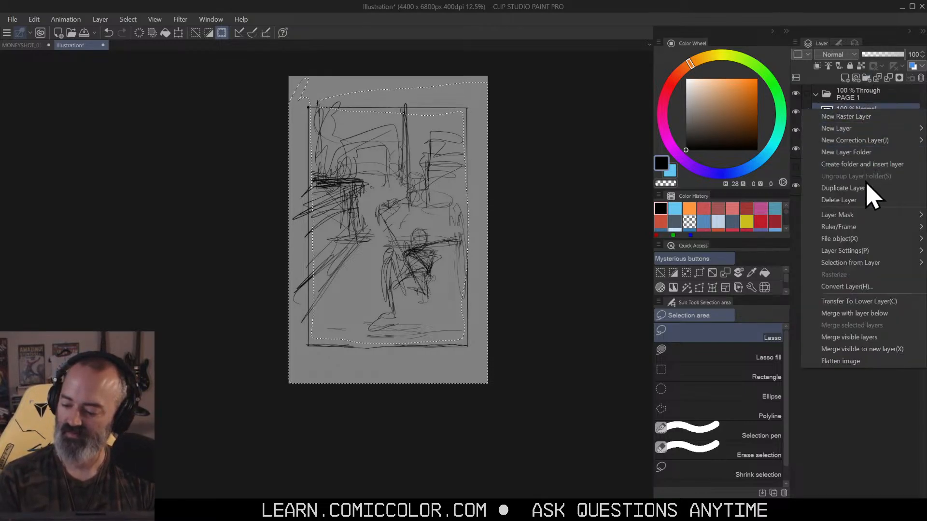
left_click(864, 313)
Step: Rename the merged layer above TN 1 as TN 2 and clear the selection
double_click(848, 117)
type("TN")
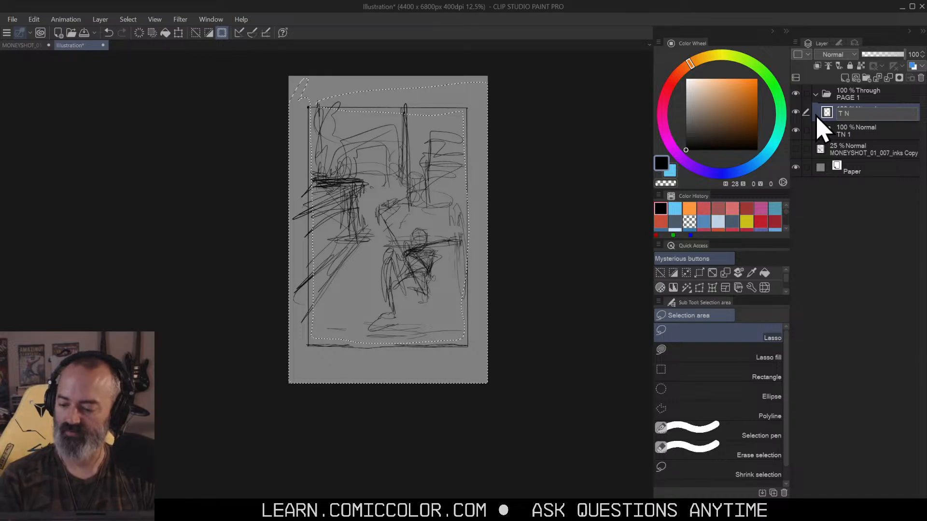
type(" 2")
key("Return")
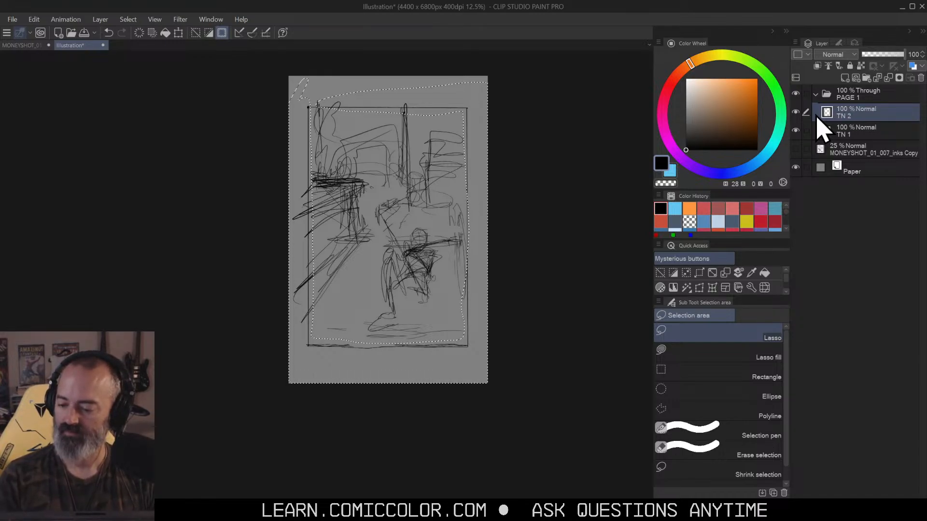
key("ctrl+d")
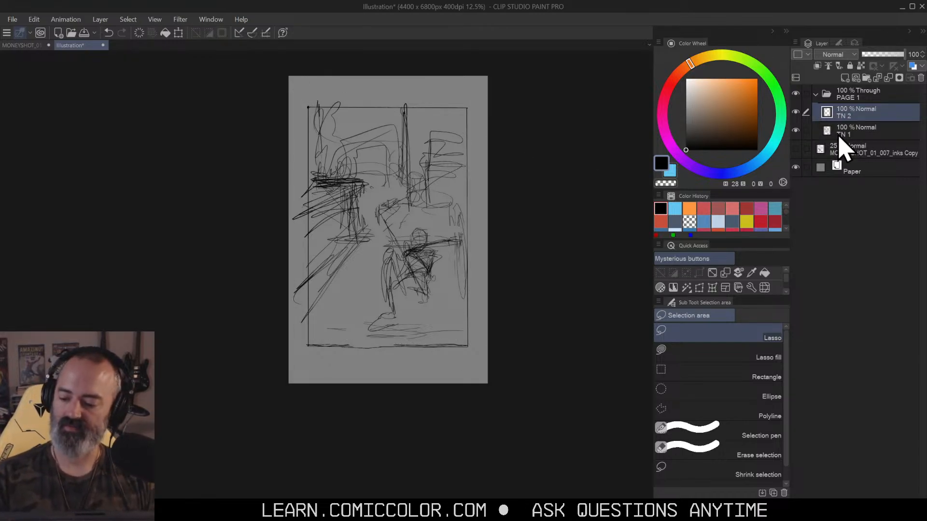
Step: Delete the TN 2 layer from the PAGE 1 folder
right_click(862, 116)
left_click(864, 212)
Step: Select the entire TN 1 layer and scale the sketch to about half size in the page's lower-left corner
key("ctrl+t")
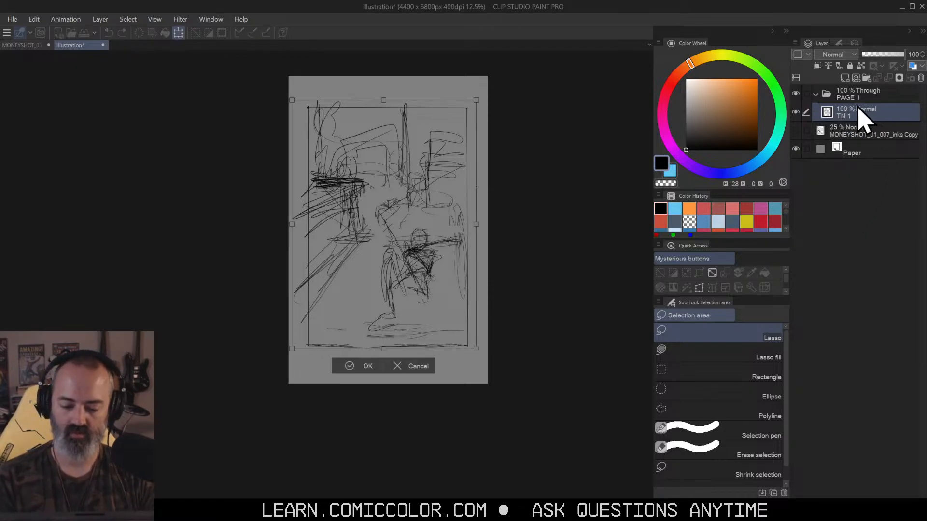
left_click(406, 369)
key("ctrl+a")
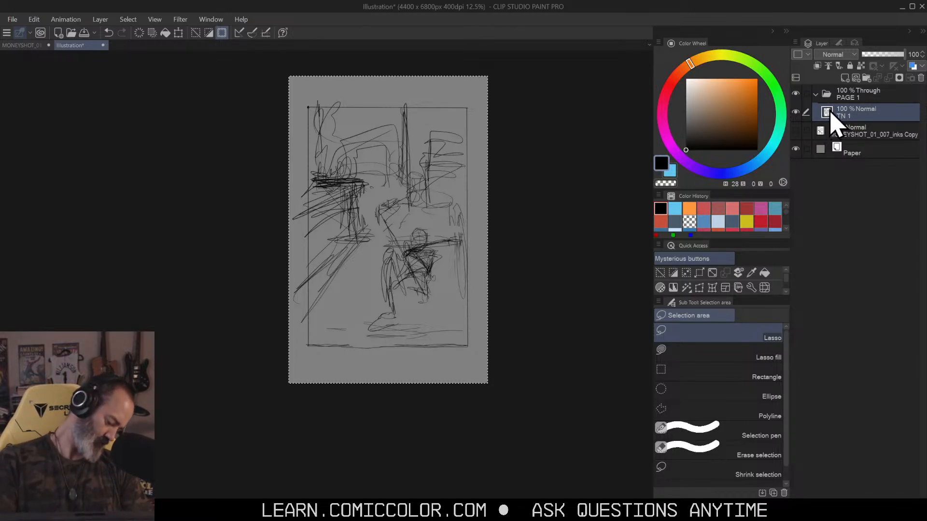
key("ctrl+t")
left_click_drag(488, 76, 397, 219)
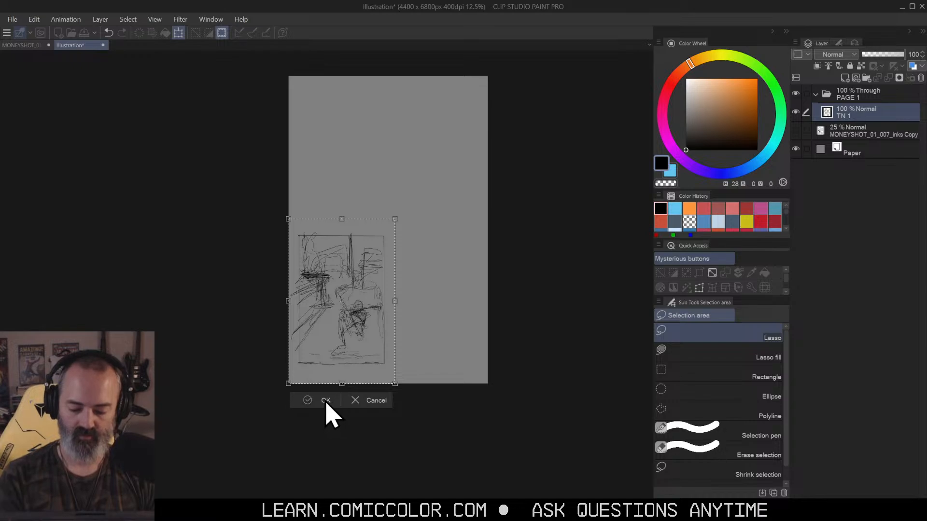
key("Return")
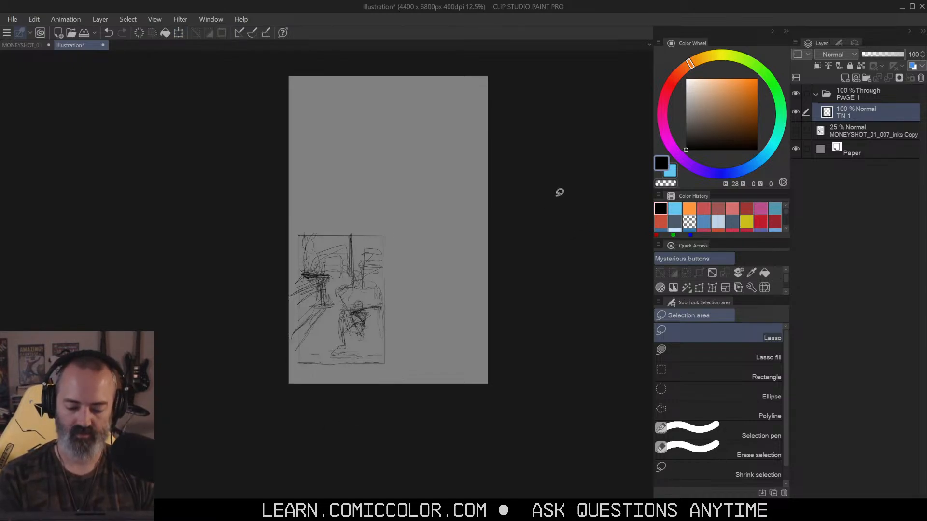
Step: Duplicate the TN 1 layer with the reduced thumbnail
key("ctrl+t")
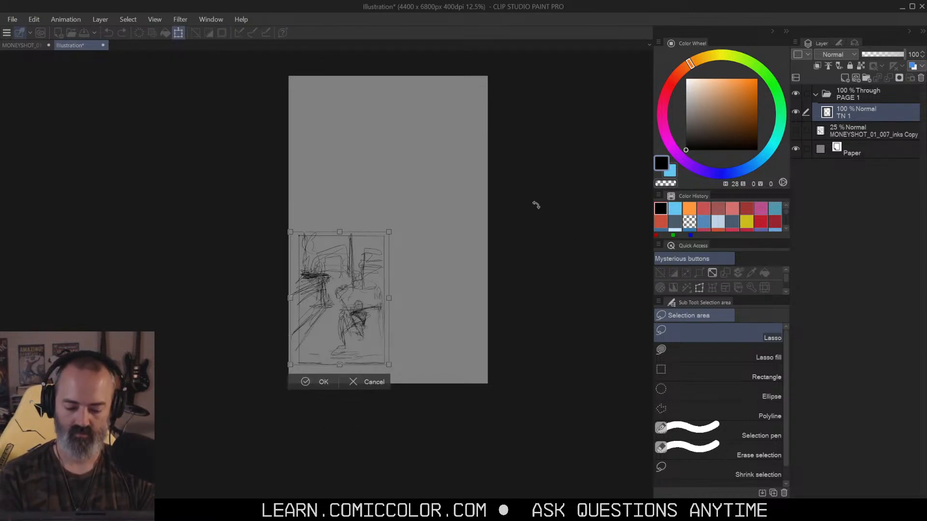
left_click(366, 386)
key("ctrl+j")
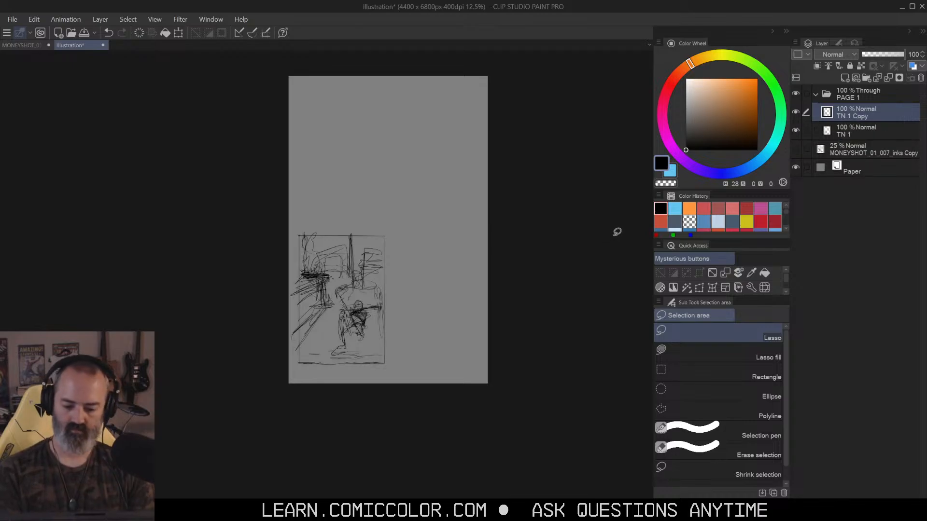
key("ctrl+y")
left_click(519, 118)
key("ctrl+y")
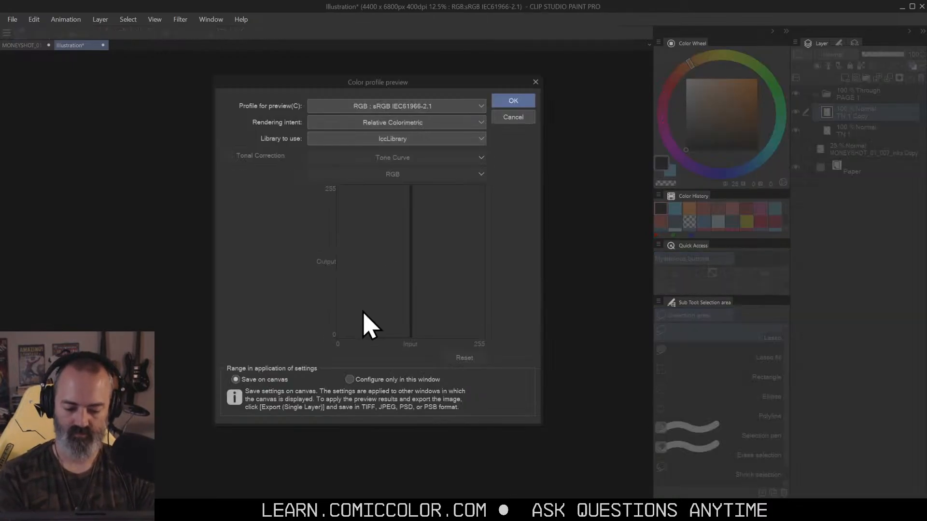
left_click(519, 119)
Step: Move the copied thumbnail to the right, beside the original, and merge it down into TN 1
key("ctrl+t")
left_click_drag(366, 311, 450, 309)
left_click(412, 383)
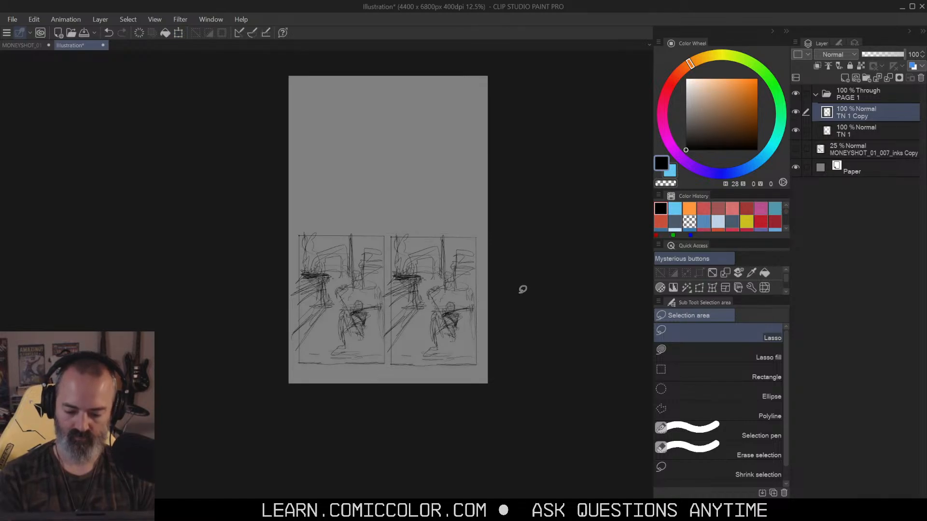
right_click(868, 115)
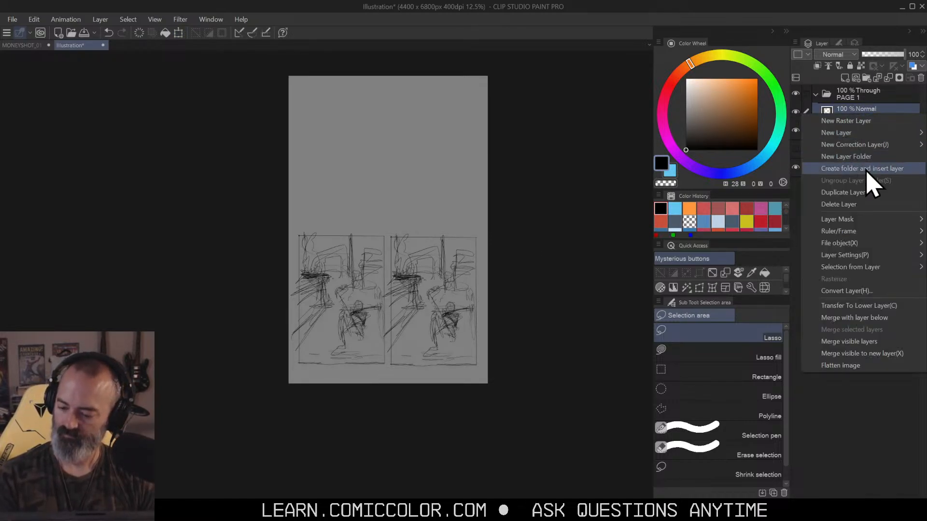
left_click(868, 319)
Step: Lasso both thumbnails, paste a copy on a new layer and move it into the upper half of the page
mouse_move(459, 198)
left_mouse_down()
mouse_move(409, 192)
mouse_move(467, 188)
left_mouse_up()
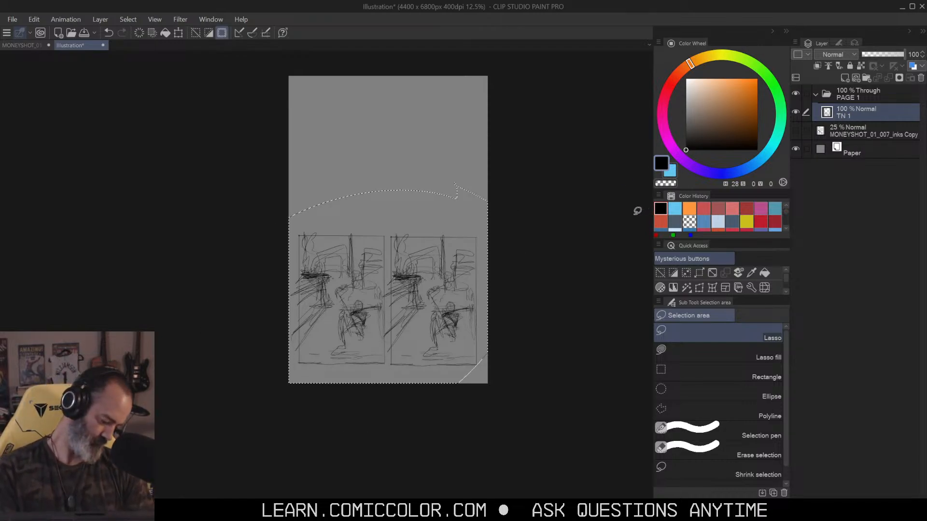
key("ctrl+c")
key("ctrl+v")
key("ctrl+t")
left_click_drag(461, 238, 464, 105)
key("Return")
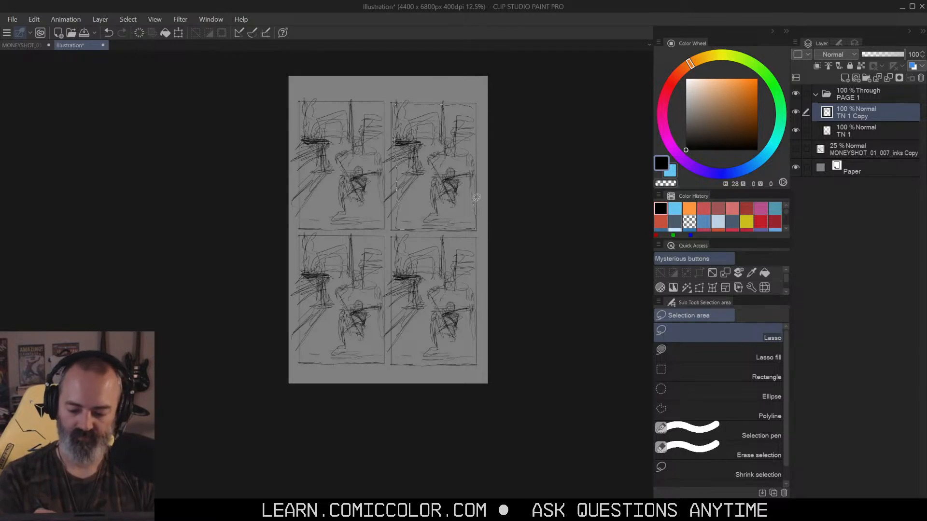
Step: Lasso inside every frame except the upper-left one and erase the sketches on both TN 1 Copy and TN 1
left_click_drag(476, 197, 475, 100)
mouse_move(473, 239)
left_mouse_down()
mouse_move(391, 240)
mouse_move(399, 356)
mouse_move(468, 360)
mouse_move(480, 311)
mouse_move(475, 240)
left_mouse_up()
mouse_move(311, 237)
left_mouse_down()
mouse_move(379, 236)
mouse_move(384, 304)
mouse_move(347, 354)
mouse_move(304, 273)
mouse_move(311, 238)
left_mouse_up()
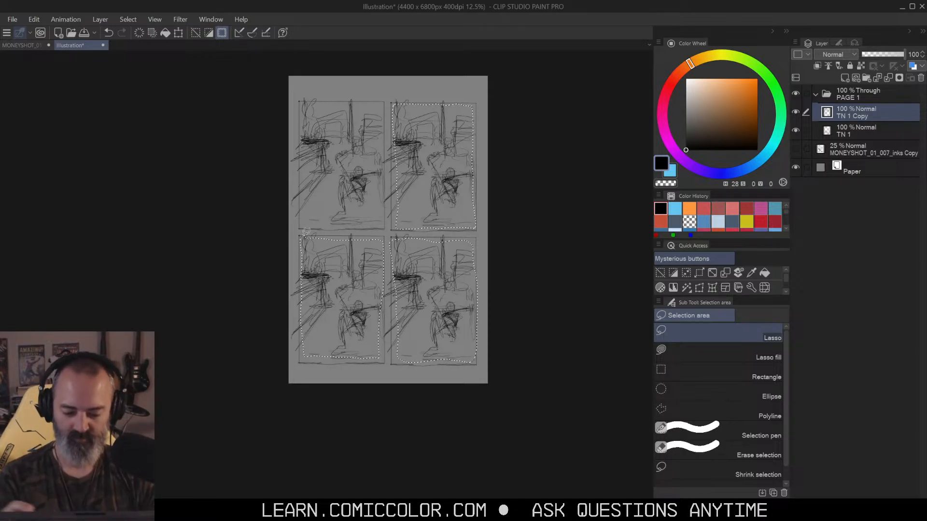
key("Delete")
left_click(857, 129)
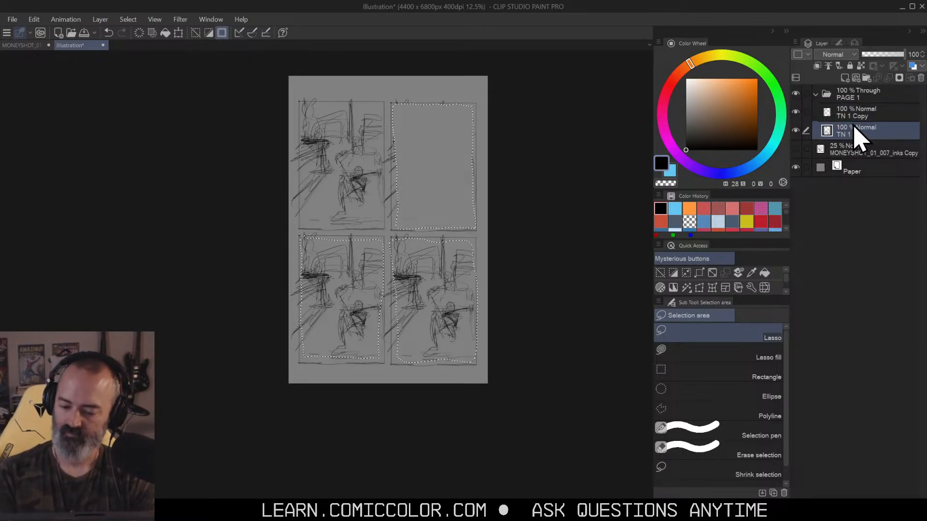
key("Delete")
key("ctrl+d")
Step: Sketch the round head of a lying figure low in the upper-right thumbnail with Ron Chan's Side Pencil
double_click(442, 183, "ctrl")
left_click_drag(477, 179, 478, 234)
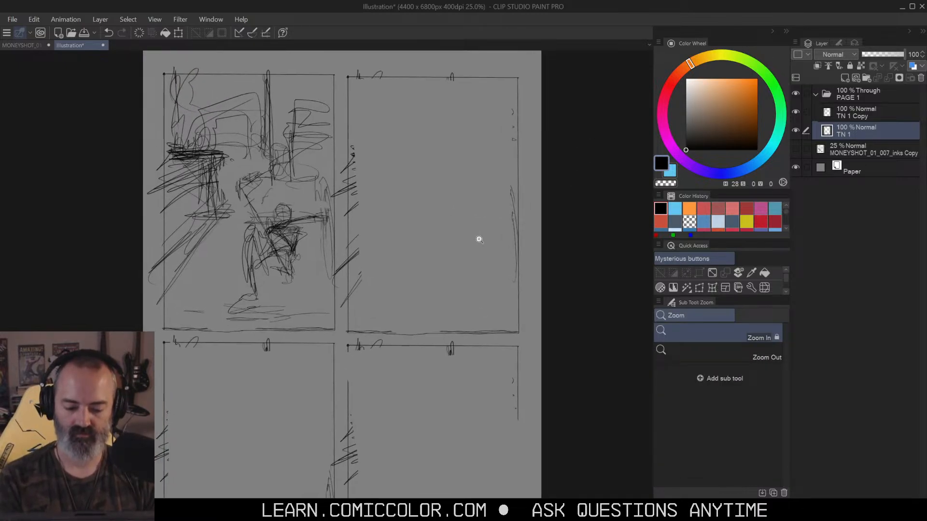
left_click(476, 234, "ctrl")
left_click_drag(552, 176, 578, 140)
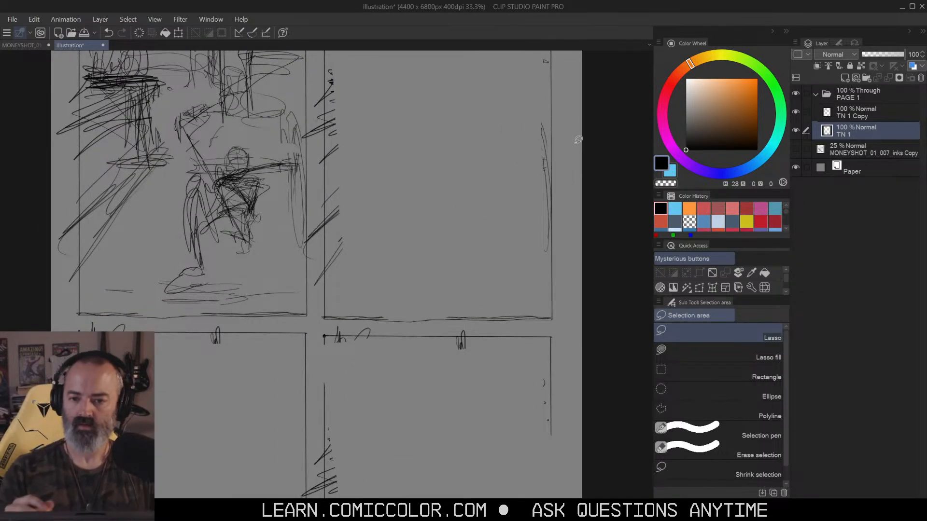
key("b")
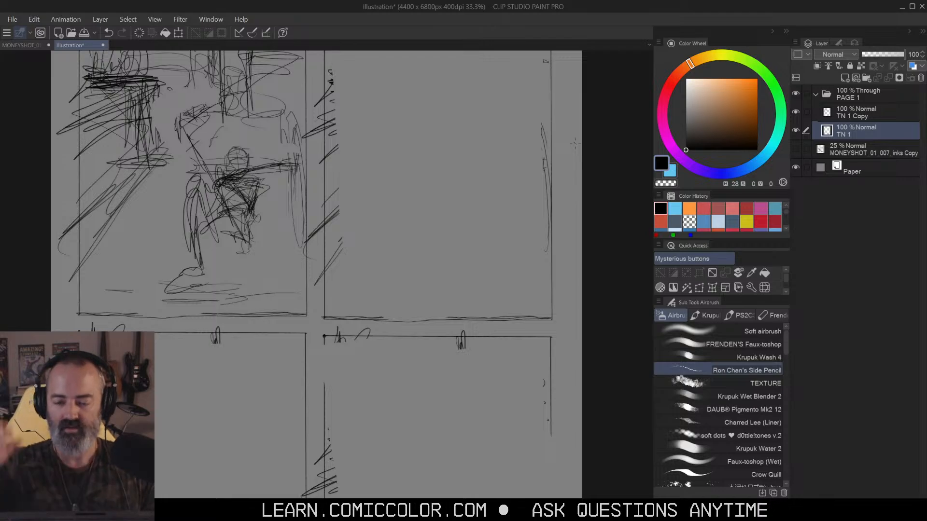
mouse_move(460, 164)
left_mouse_down()
mouse_move(470, 177)
mouse_move(517, 159)
mouse_move(507, 182)
left_mouse_up()
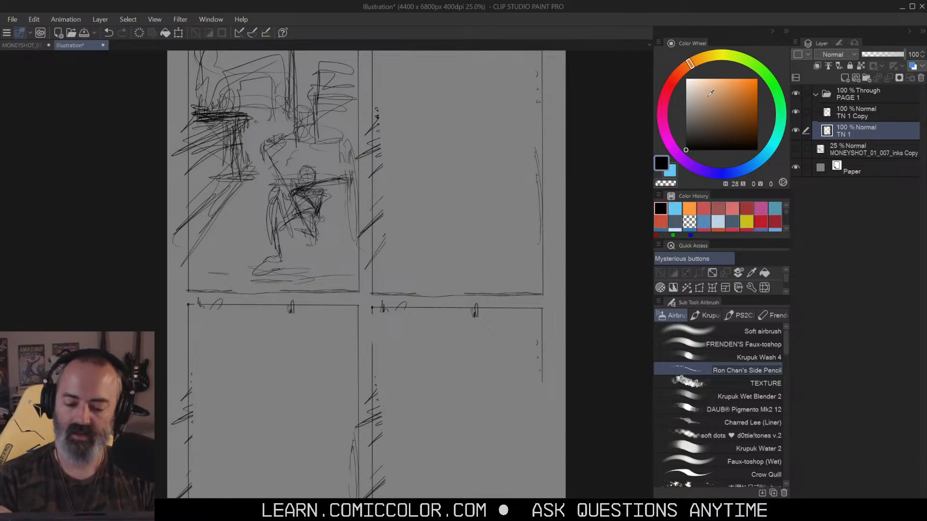
key("m")
mouse_move(393, 125)
left_mouse_down()
mouse_move(410, 152)
mouse_move(403, 155)
left_mouse_up()
key("b")
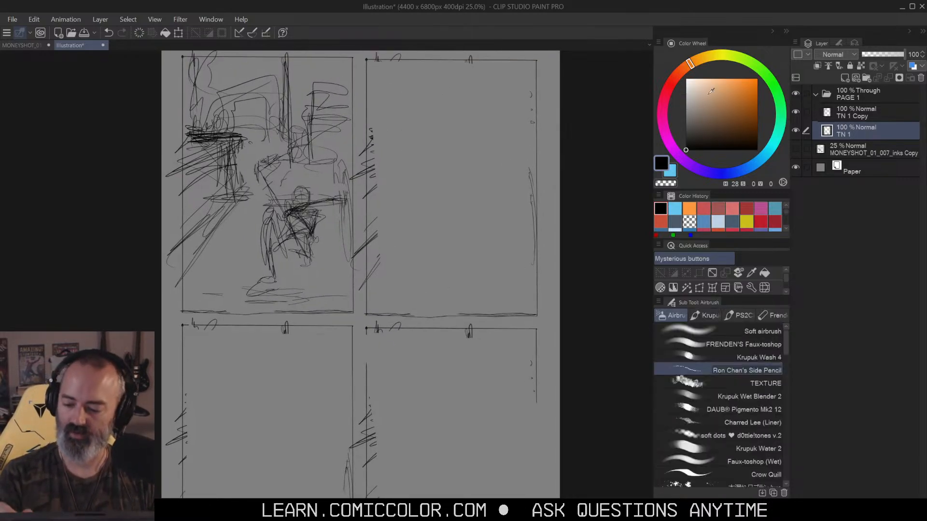
left_click_drag(526, 214, 523, 177)
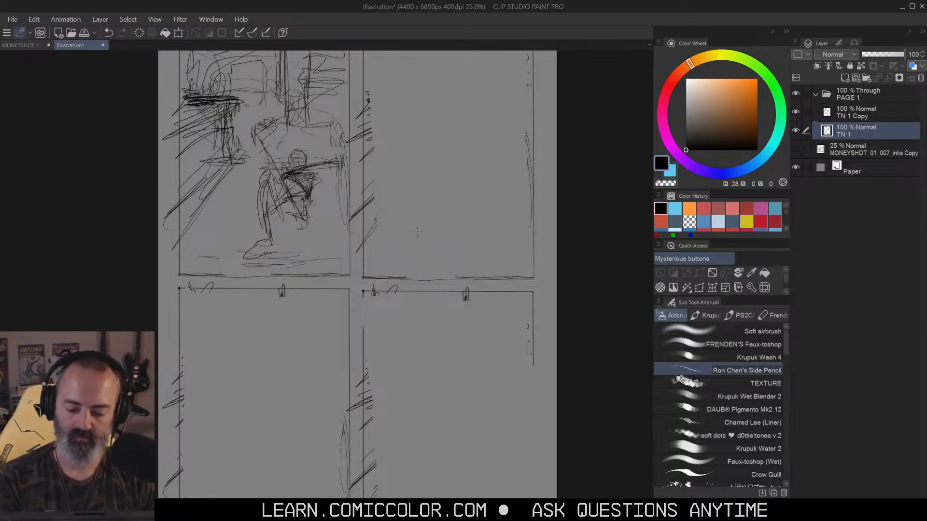
mouse_move(408, 248)
left_mouse_down()
mouse_move(416, 234)
mouse_move(399, 227)
mouse_move(424, 233)
mouse_move(397, 243)
mouse_move(424, 231)
left_mouse_up()
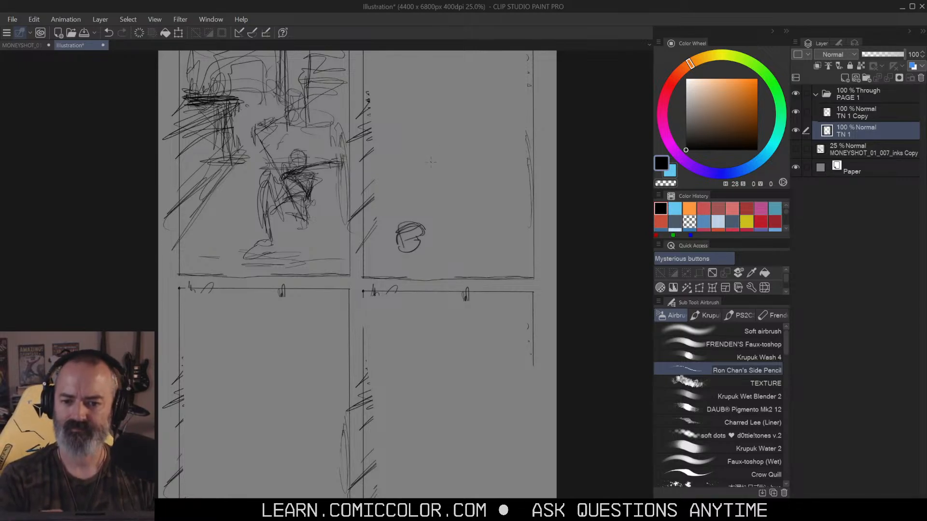
Step: Sketch the lying figure's torso, its raised leg with the foot, and the bent leg in the upper-right thumbnail
key("m")
left_click_drag(483, 189, 491, 165)
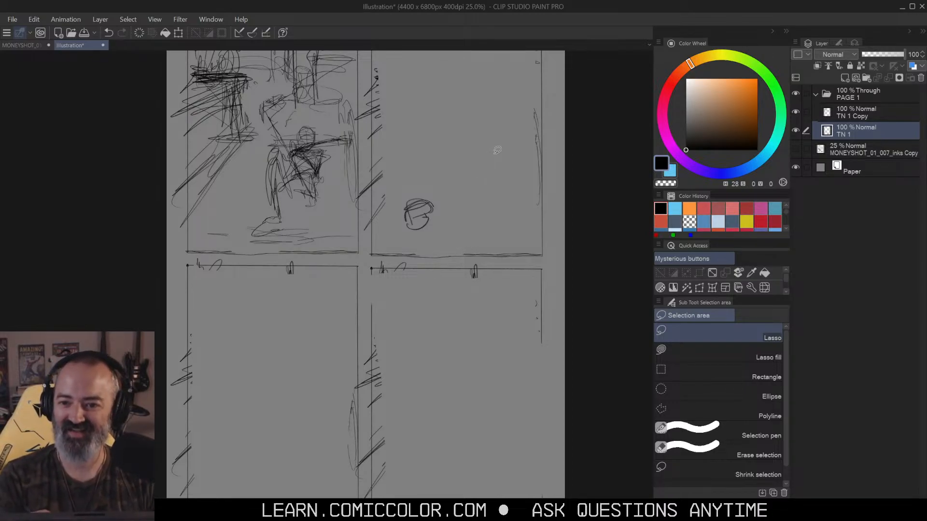
left_click_drag(494, 159, 476, 218)
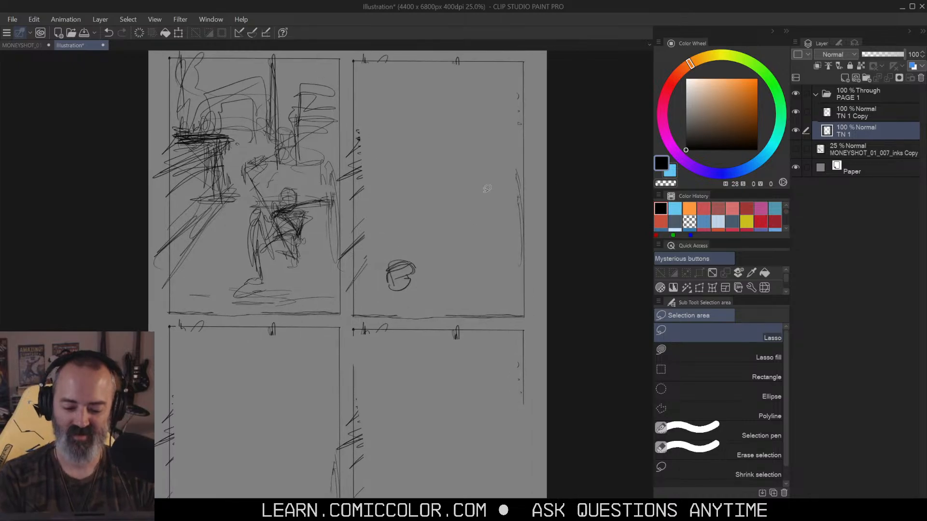
key("b")
mouse_move(408, 280)
left_mouse_down()
mouse_move(439, 260)
mouse_move(411, 275)
mouse_move(464, 264)
mouse_move(430, 255)
mouse_move(467, 248)
left_mouse_up()
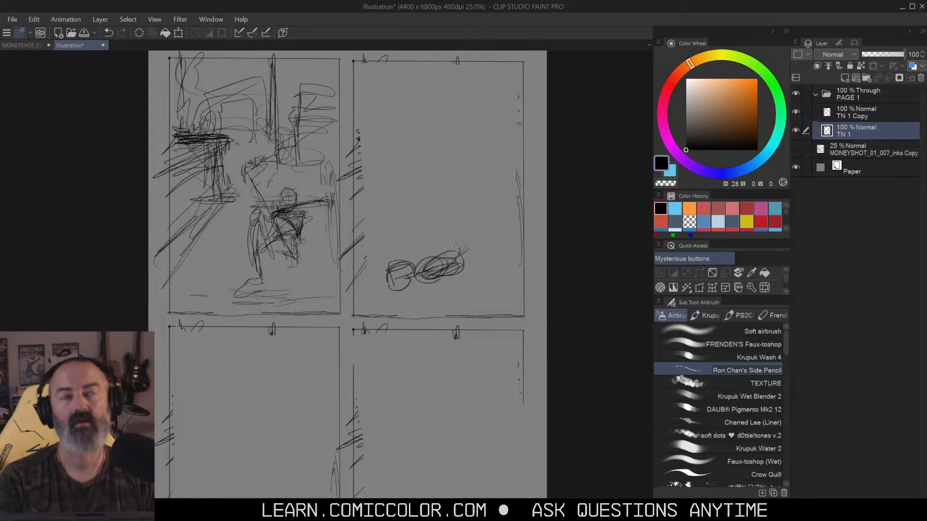
mouse_move(462, 258)
left_mouse_down()
mouse_move(474, 224)
mouse_move(481, 172)
mouse_move(451, 183)
mouse_move(460, 174)
mouse_move(479, 183)
mouse_move(481, 162)
mouse_move(451, 177)
mouse_move(479, 191)
left_mouse_up()
left_click_drag(444, 256, 472, 224)
left_click_drag(475, 222, 493, 282)
mouse_move(479, 259)
left_mouse_down()
mouse_move(487, 296)
mouse_move(484, 258)
left_mouse_up()
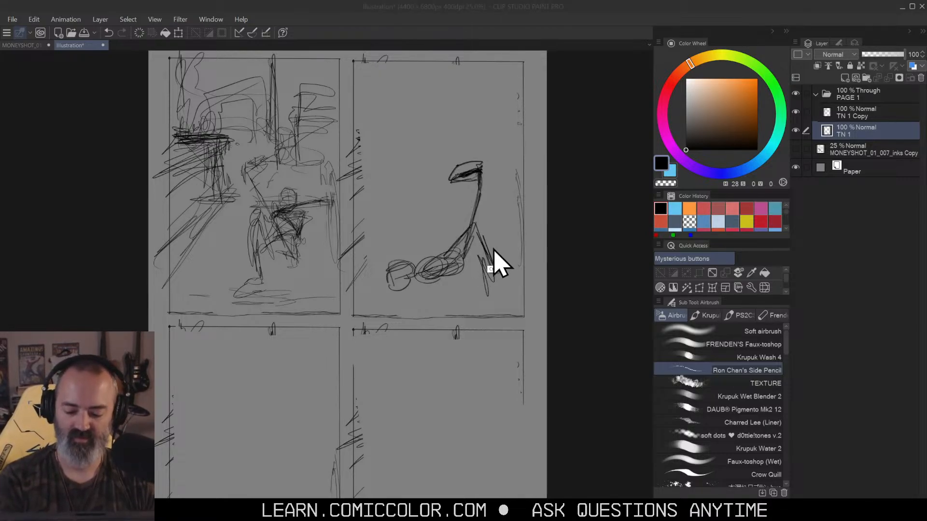
mouse_move(477, 247)
left_mouse_down()
mouse_move(486, 266)
mouse_move(474, 277)
mouse_move(486, 270)
mouse_move(512, 288)
left_mouse_up()
Step: Add the lying figure's outstretched arm and hand, refine the shoulder and torso, and draw a ground line beneath it
left_click_drag(407, 238, 428, 256)
mouse_move(404, 242)
left_mouse_down()
mouse_move(422, 259)
mouse_move(378, 226)
left_mouse_up()
mouse_move(396, 234)
left_mouse_down()
mouse_move(375, 220)
mouse_move(358, 234)
left_mouse_up()
left_click_drag(366, 214, 378, 226)
mouse_move(412, 261)
left_mouse_down()
mouse_move(395, 243)
mouse_move(433, 256)
left_mouse_up()
left_click_drag(428, 282, 451, 273)
mouse_move(369, 292)
left_mouse_down()
mouse_move(531, 289)
mouse_move(520, 290)
left_mouse_up()
Step: Sketch a standing figure's oval head, shoulders, torso and legs in the lower-left thumbnail with Ron Chan's Side Pencil
mouse_move(307, 371)
left_mouse_down()
mouse_move(408, 234)
mouse_move(430, 184)
mouse_move(408, 200)
mouse_move(414, 217)
left_mouse_up()
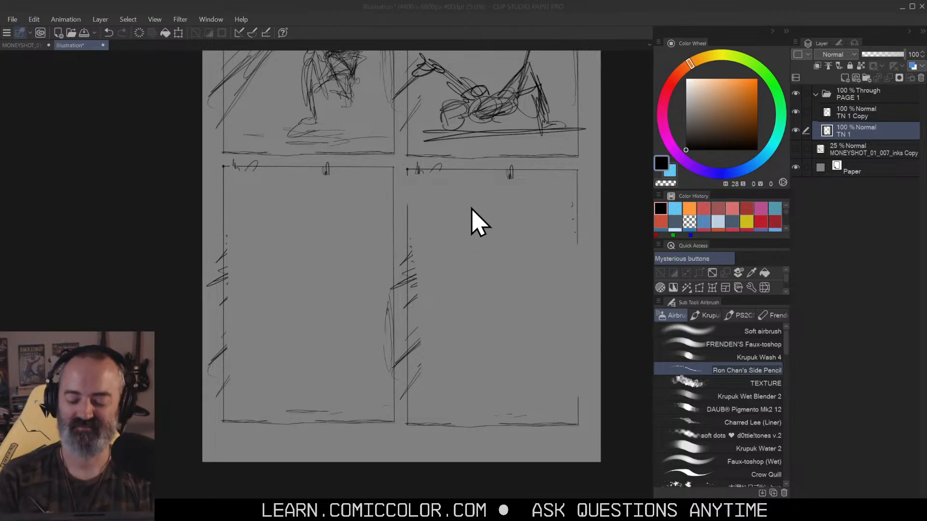
left_click(482, 160)
left_click_drag(503, 133, 514, 147)
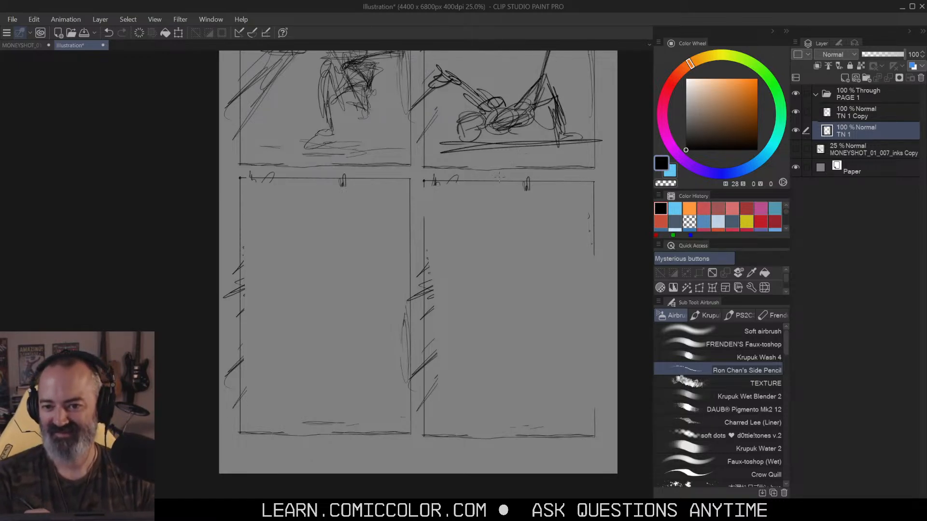
left_click_drag(512, 187, 530, 124)
left_click_drag(479, 210, 545, 209)
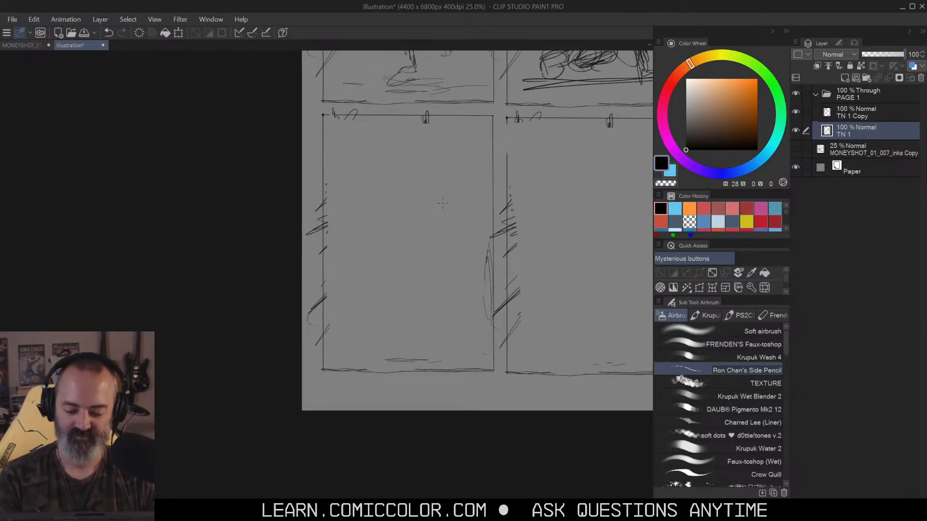
mouse_move(433, 171)
left_mouse_down()
mouse_move(432, 201)
mouse_move(441, 207)
mouse_move(421, 212)
mouse_move(420, 261)
left_mouse_up()
mouse_move(442, 214)
left_mouse_down()
mouse_move(443, 268)
mouse_move(418, 280)
mouse_move(430, 327)
left_mouse_up()
left_click_drag(441, 259, 450, 355)
left_click_drag(439, 194, 415, 199)
left_click_drag(420, 263, 416, 267)
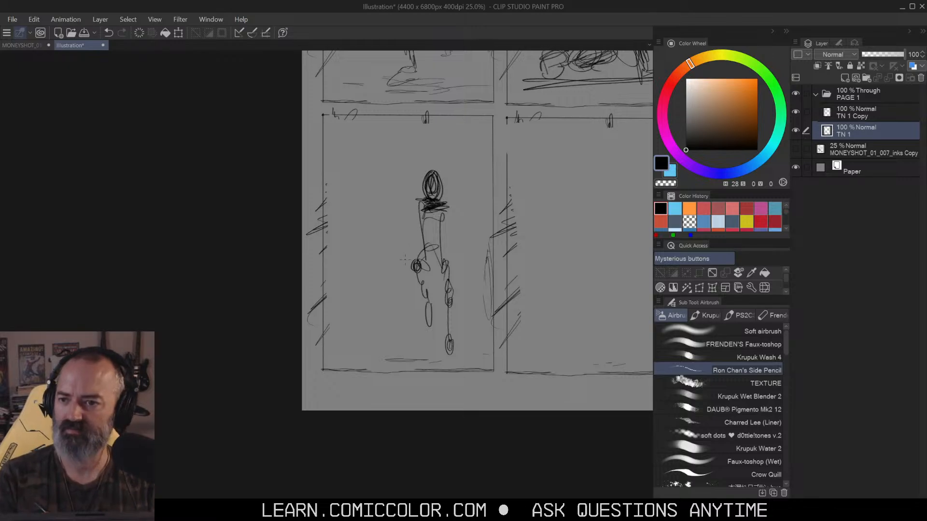
Step: Add the standing figure's raised arm reaching above the head and its other arm bent at the side
mouse_move(420, 202)
left_mouse_down()
mouse_move(422, 145)
mouse_move(420, 155)
mouse_move(433, 138)
mouse_move(419, 167)
left_mouse_up()
left_click_drag(417, 131, 425, 139)
left_click_drag(442, 206, 458, 231)
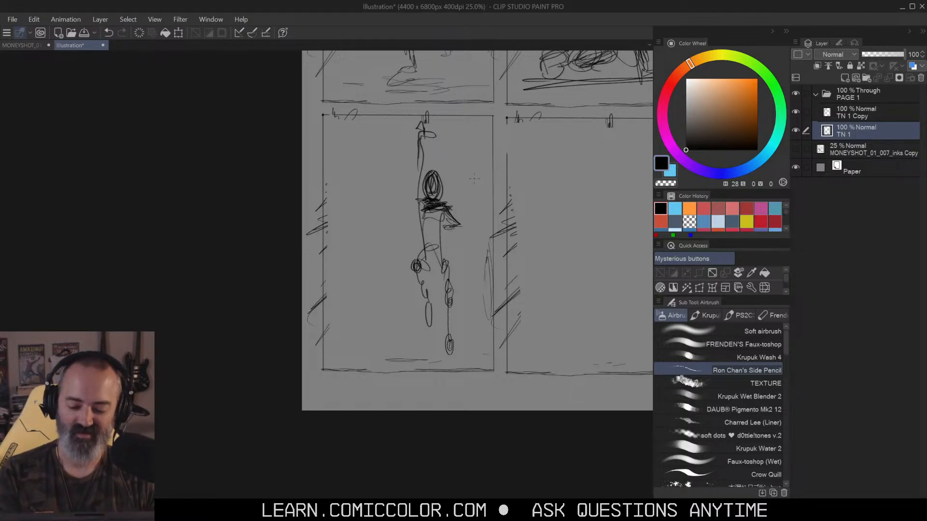
Step: Lasso the standing figure, scale it down and reposition it lower inside the lower-left thumbnail
key("m")
mouse_move(427, 112)
left_mouse_down()
mouse_move(391, 249)
mouse_move(476, 238)
mouse_move(477, 176)
left_mouse_up()
key("ctrl+t")
left_click_drag(390, 111, 404, 145)
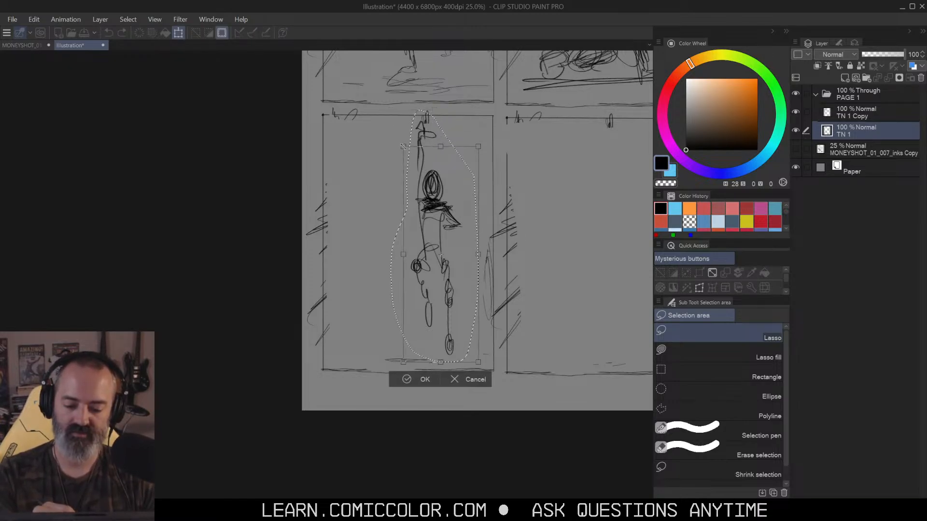
left_click_drag(405, 145, 417, 187)
left_click_drag(459, 284, 439, 271)
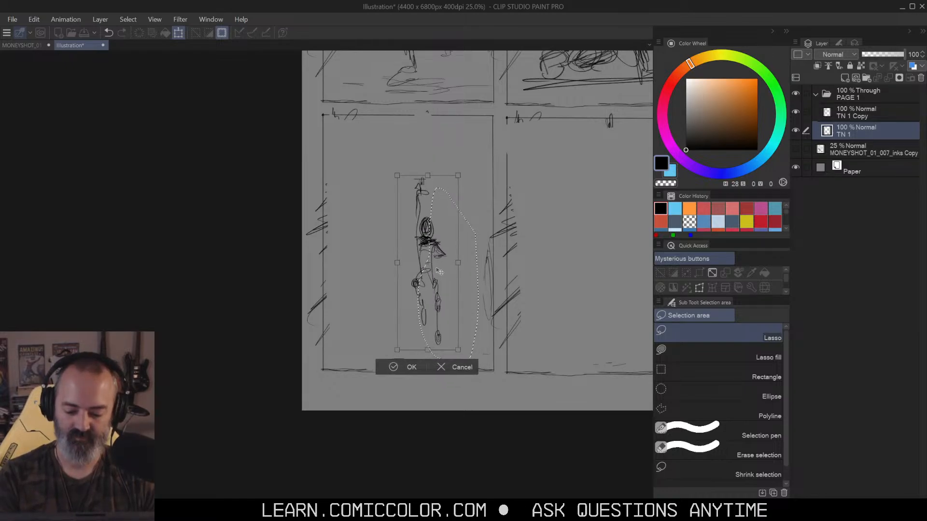
left_click(411, 366)
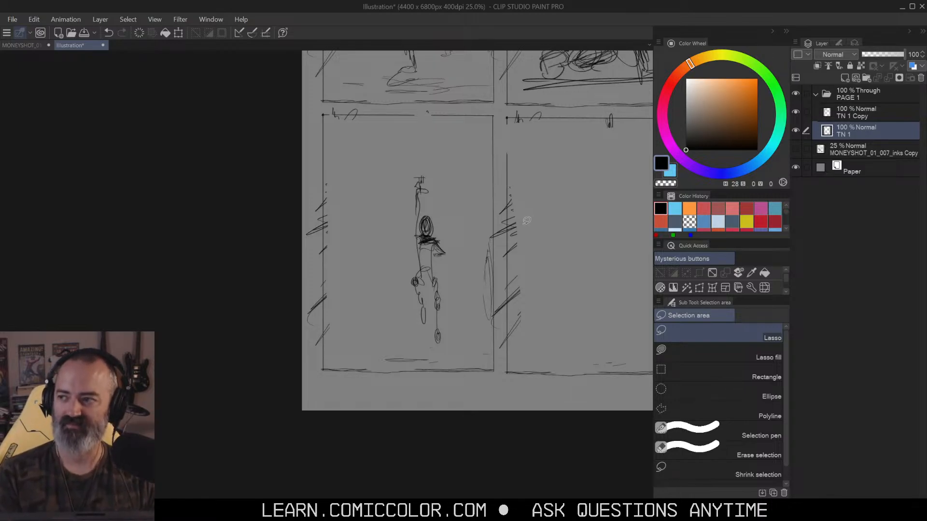
Step: Draw a rectangular doorway frame around the standing figure, with a narrow side panel along the thumbnail's left edge
key("b")
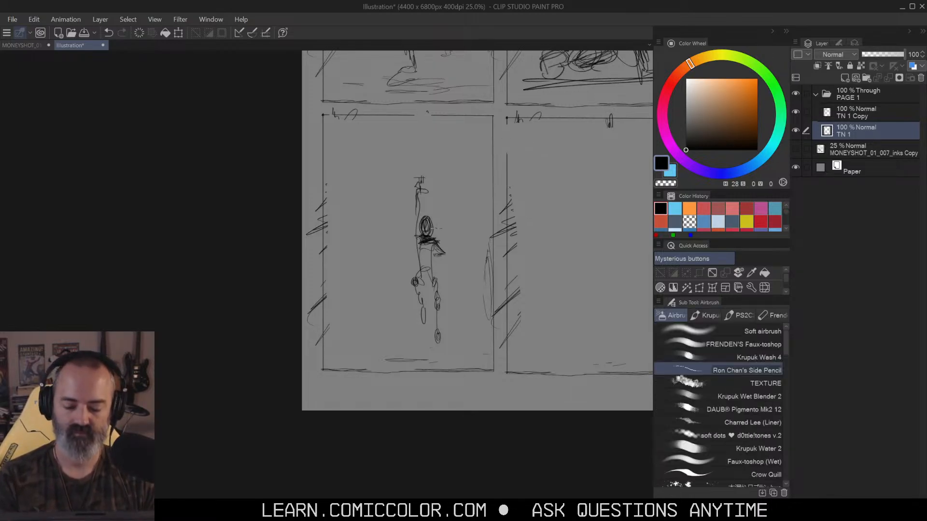
mouse_move(349, 188)
left_mouse_down()
mouse_move(472, 191)
mouse_move(468, 290)
mouse_move(351, 357)
mouse_move(462, 345)
mouse_move(366, 338)
left_mouse_up()
left_click_drag(361, 273, 368, 339)
mouse_move(321, 166)
left_mouse_down()
mouse_move(333, 169)
mouse_move(344, 304)
mouse_move(333, 341)
mouse_move(366, 351)
mouse_move(474, 346)
left_mouse_up()
left_click_drag(465, 190, 470, 345)
left_click_drag(357, 196, 405, 195)
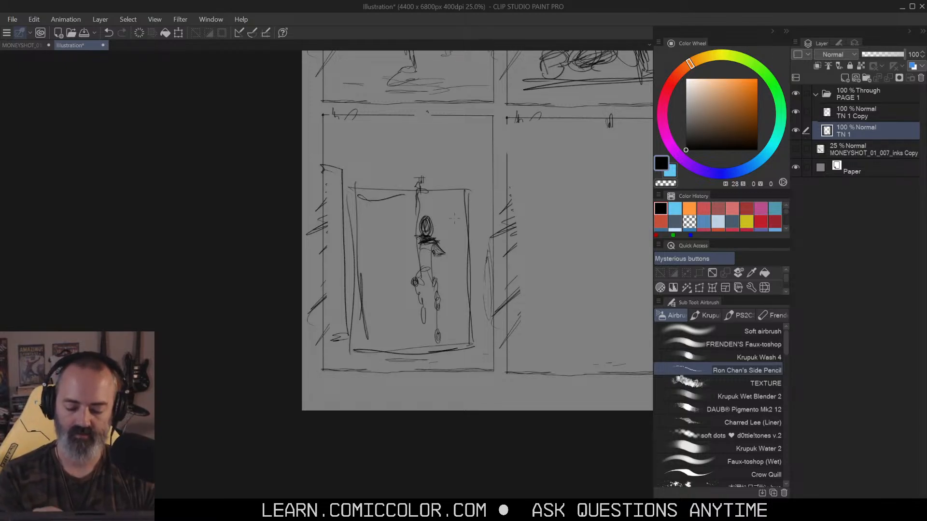
Step: Refine the standing figure's bent elbow and darken the thigh and knee of its straight leg
left_click(425, 304, "ctrl")
left_click_drag(438, 257, 448, 296)
left_click_drag(437, 242, 445, 309)
left_click_drag(437, 270, 442, 291)
left_click_drag(441, 290, 443, 325)
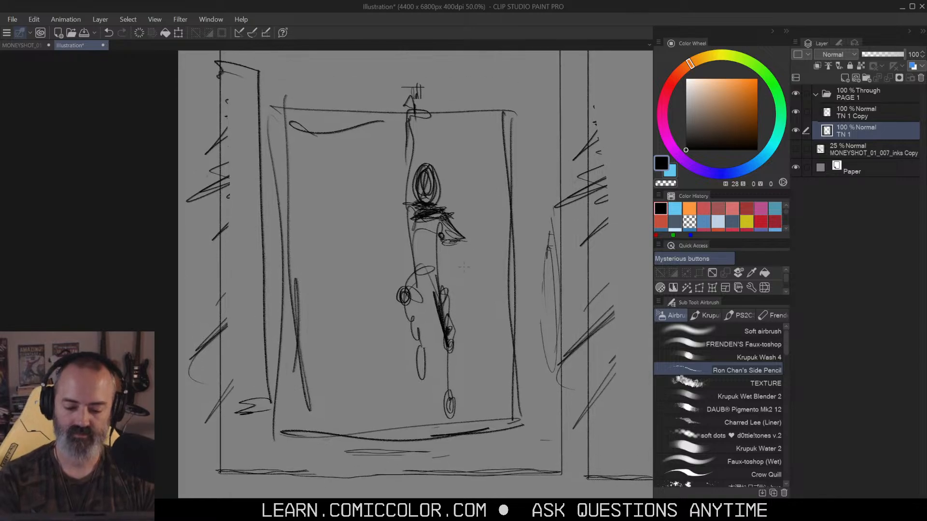
Step: Sketch looping drapery lines along the doorway's upper edge and an inner contour down its right side
mouse_move(292, 121)
left_mouse_down()
mouse_move(439, 131)
mouse_move(468, 144)
left_mouse_up()
mouse_move(334, 131)
left_mouse_down()
mouse_move(297, 426)
mouse_move(492, 212)
left_mouse_up()
left_click_drag(496, 123, 509, 392)
mouse_move(511, 217)
left_mouse_down()
mouse_move(503, 257)
mouse_move(503, 247)
left_mouse_up()
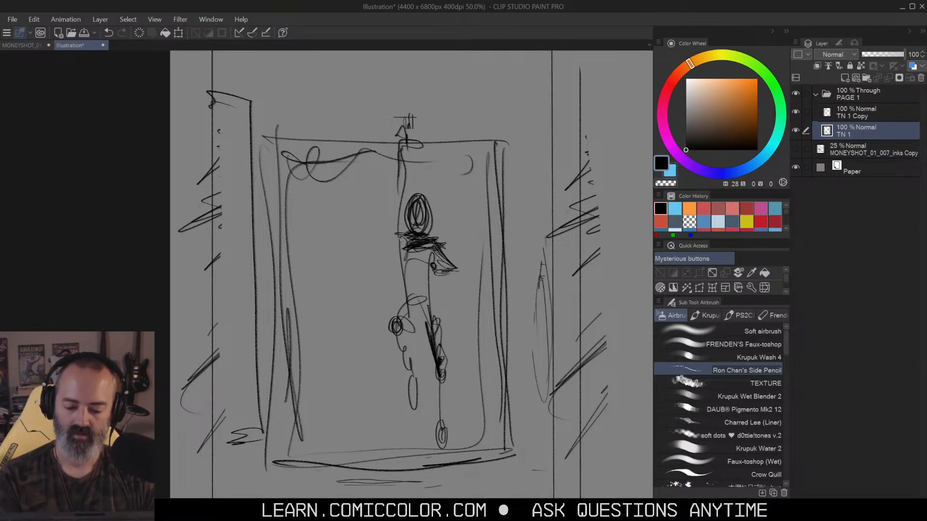
Step: Sketch black direction arrows running from the standing figure's head and from its hips toward opposite sides
left_click_drag(409, 233, 520, 180)
mouse_move(461, 192)
left_mouse_down()
mouse_move(467, 174)
mouse_move(485, 186)
left_mouse_up()
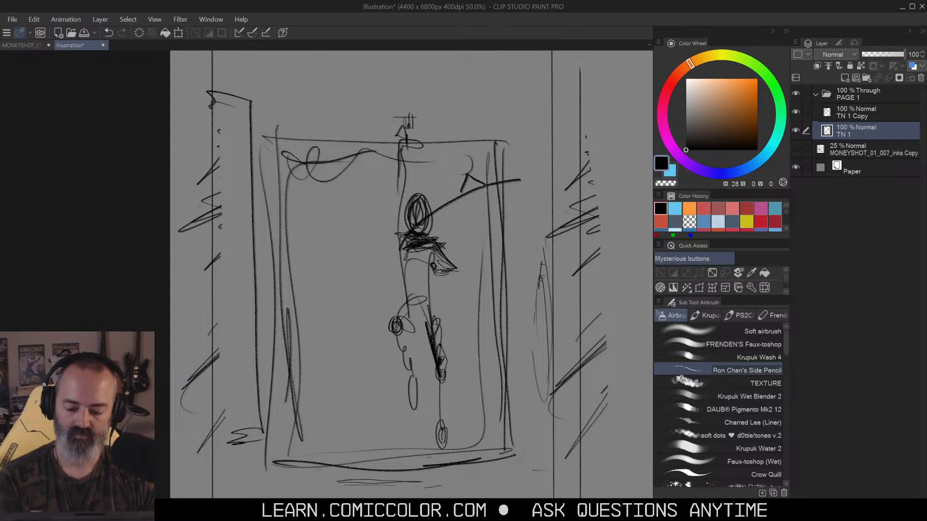
mouse_move(432, 329)
left_mouse_down()
mouse_move(321, 300)
mouse_move(343, 317)
left_mouse_up()
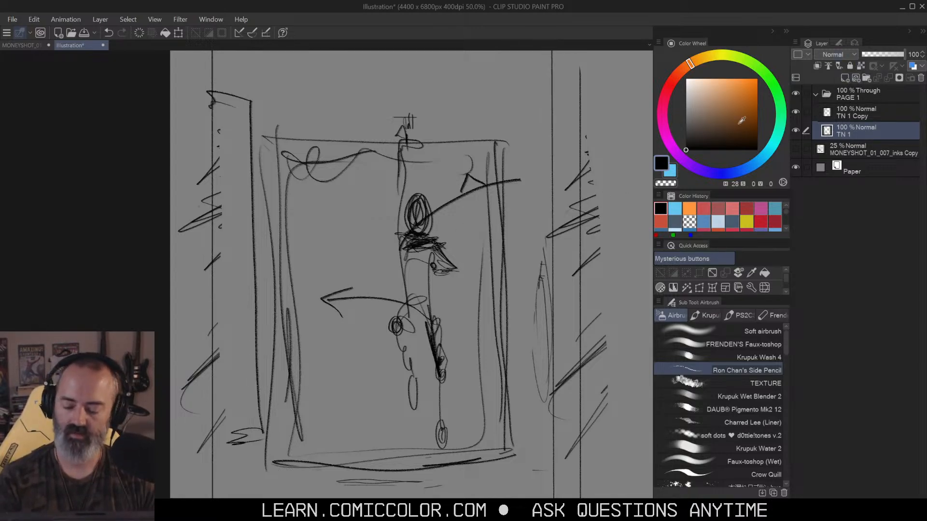
left_click(414, 393)
mouse_move(425, 326)
left_mouse_down()
mouse_move(316, 264)
mouse_move(334, 296)
left_mouse_up()
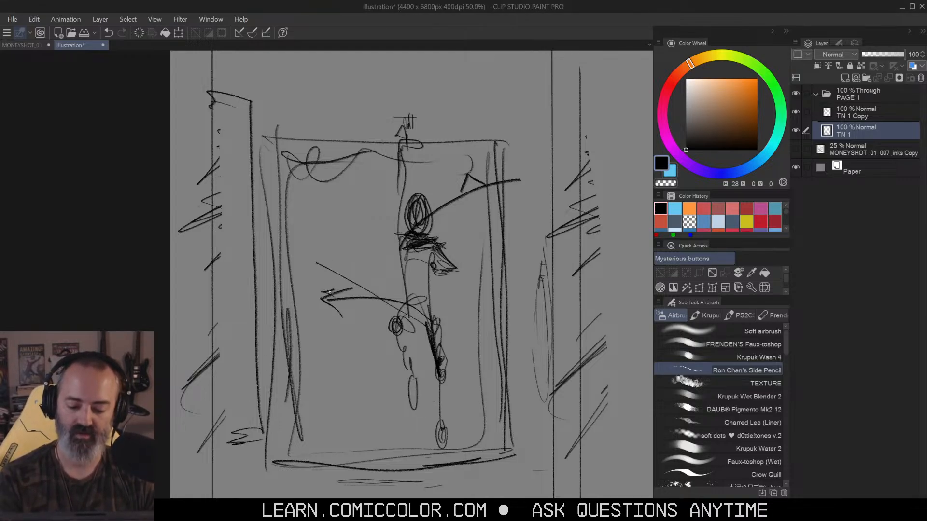
Step: Draw bright red curved arrows across the standing figure's hips and shoulders to mark the opposing twist
left_click(672, 97)
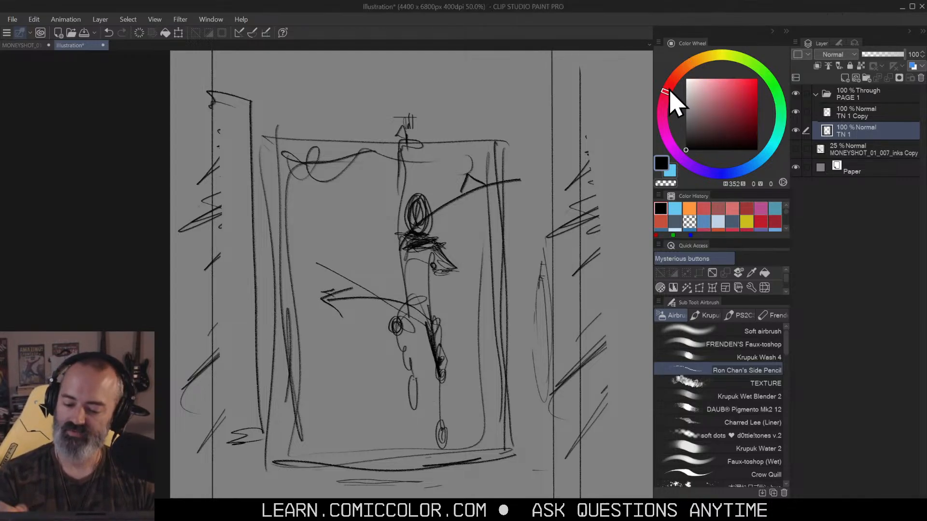
mouse_move(425, 298)
left_mouse_down()
mouse_move(355, 307)
mouse_move(436, 322)
left_mouse_up()
left_click(744, 80)
mouse_move(367, 306)
left_mouse_down()
mouse_move(437, 319)
mouse_move(424, 301)
mouse_move(386, 314)
mouse_move(389, 297)
mouse_move(363, 327)
left_mouse_up()
left_click_drag(385, 285, 359, 324)
mouse_move(402, 272)
left_mouse_down()
mouse_move(461, 256)
mouse_move(430, 252)
left_mouse_up()
mouse_move(408, 263)
left_mouse_down()
mouse_move(453, 256)
mouse_move(461, 264)
mouse_move(428, 245)
mouse_move(455, 263)
left_mouse_up()
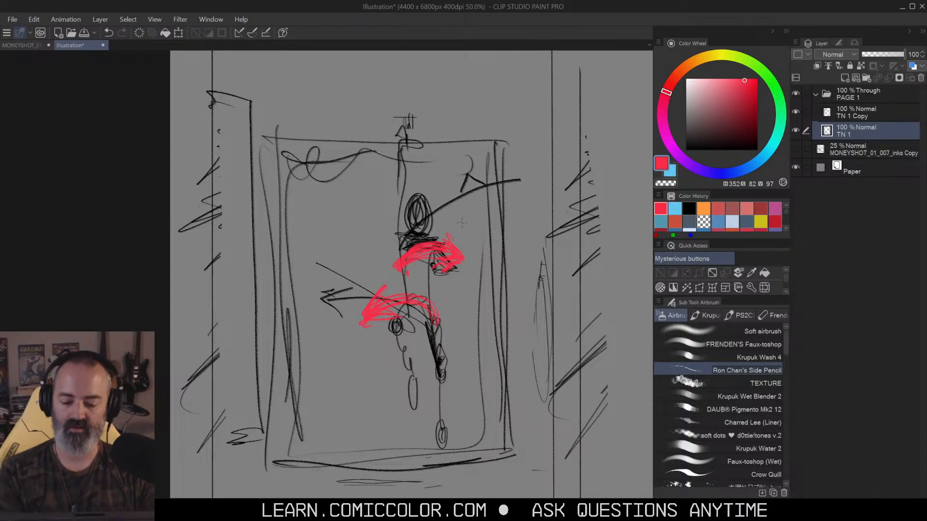
Step: Undo all the red and black arrow strokes drawn over the standing figure
key("ctrl+z")
key("ctrl+z")
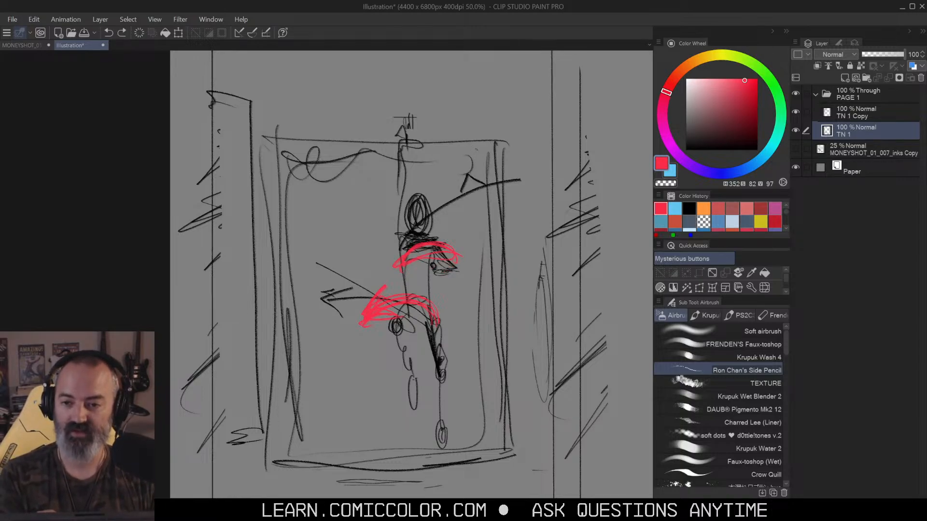
key("ctrl+z")
key("ctrl+z")
key("ctrl+z")
key("ctrl+z")
key("ctrl+z")
key("ctrl+z")
key("ctrl+z")
key("ctrl+z")
key("ctrl+z")
key("ctrl+z")
key("ctrl+z")
key("ctrl+z")
key("ctrl+z")
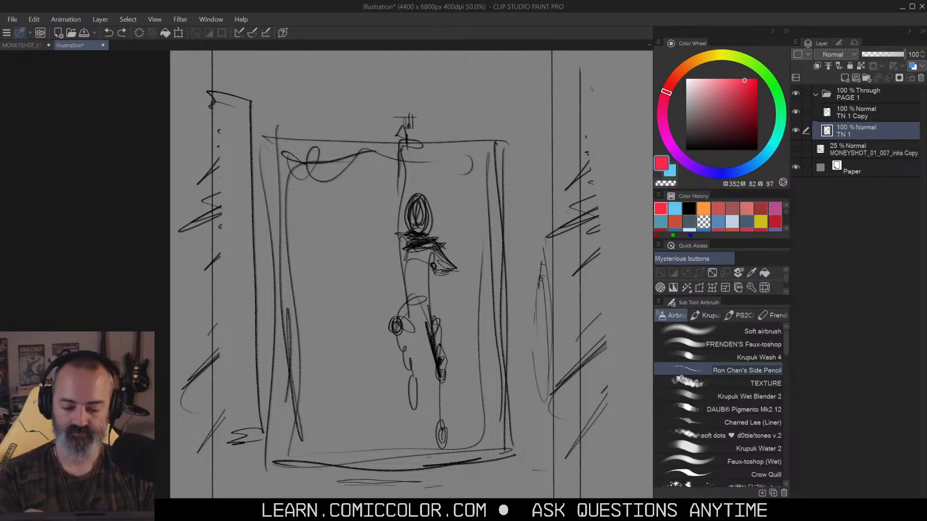
Step: Restore black as the drawing colour and sketch a narrow pillar down the left side of the doorway
key("slash")
left_click(476, 226, "alt")
left_click(481, 236, "alt")
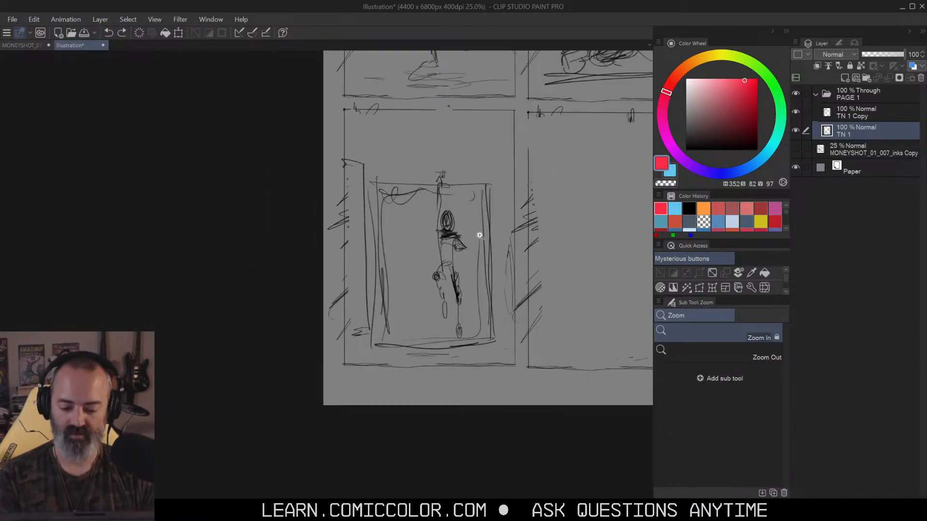
scroll(505, 175, "down", 1)
left_click(502, 179)
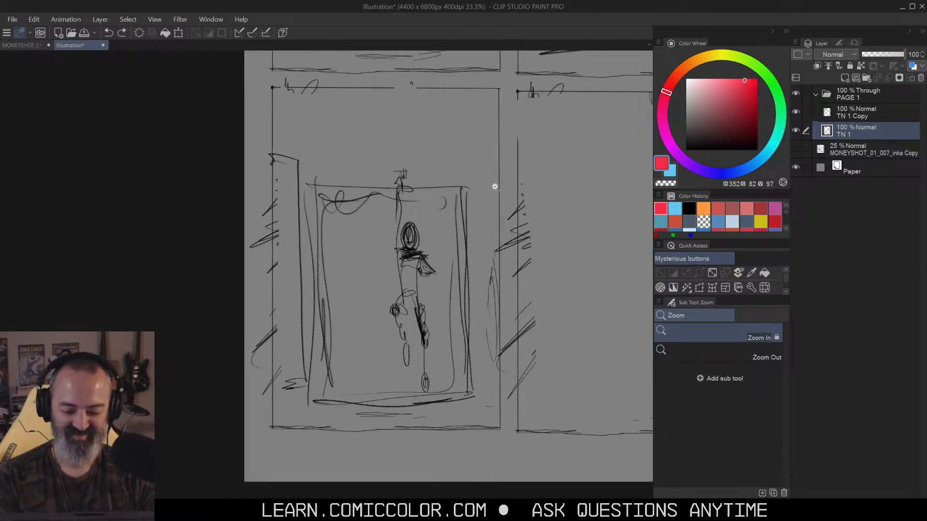
key("b")
left_click_drag(285, 159, 289, 370)
key("ctrl+z")
left_click_drag(705, 121, 686, 150)
mouse_move(288, 148)
left_mouse_down()
mouse_move(292, 408)
mouse_move(273, 183)
mouse_move(293, 245)
left_mouse_up()
left_click_drag(290, 315, 285, 388)
Step: Draw concentric circles above the doorway and a heavily hatched diagonal band to their left
left_click_drag(381, 95, 375, 127)
left_click_drag(336, 97, 261, 140)
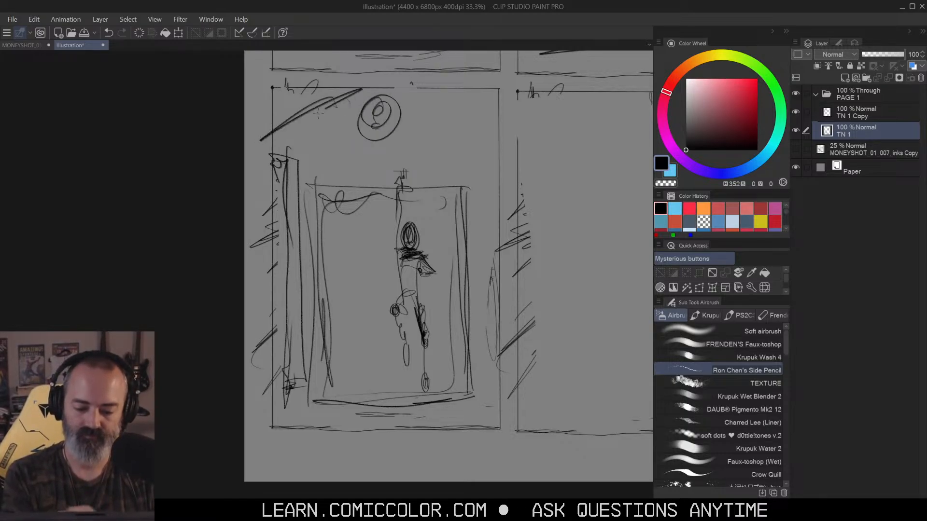
left_click_drag(368, 90, 285, 135)
mouse_move(314, 104)
left_mouse_down()
mouse_move(282, 114)
mouse_move(352, 88)
left_mouse_up()
Step: Block in a dark horizontal ledge right of the circles, darken the diagonal band and add a short line below the ledge
mouse_move(444, 90)
left_mouse_down()
mouse_move(408, 99)
mouse_move(507, 114)
mouse_move(398, 118)
left_mouse_up()
left_click_drag(399, 84, 401, 116)
mouse_move(403, 115)
left_mouse_down()
mouse_move(492, 117)
mouse_move(408, 118)
left_mouse_up()
left_click_drag(505, 114, 471, 116)
left_click_drag(494, 92, 497, 114)
left_click_drag(438, 103, 465, 98)
left_click_drag(401, 89, 437, 107)
mouse_move(463, 94)
left_mouse_down()
mouse_move(446, 105)
mouse_move(463, 113)
left_mouse_up()
mouse_move(382, 96)
left_mouse_down()
mouse_move(355, 128)
mouse_move(337, 131)
left_mouse_up()
mouse_move(311, 134)
left_mouse_down()
mouse_move(311, 153)
mouse_move(341, 127)
mouse_move(351, 101)
mouse_move(328, 107)
mouse_move(355, 87)
left_mouse_up()
left_click_drag(263, 138, 352, 87)
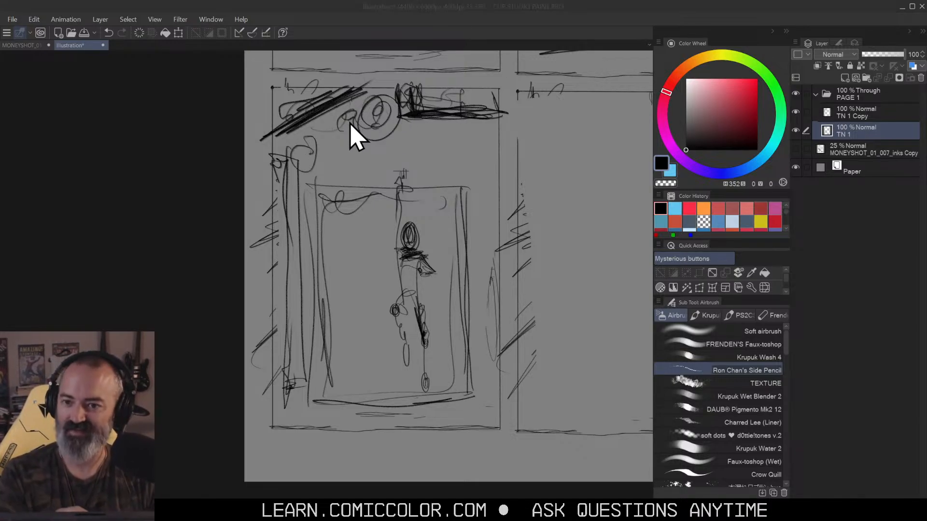
mouse_move(453, 155)
left_mouse_down()
mouse_move(509, 156)
mouse_move(463, 164)
left_mouse_up()
Step: Sketch a small figure lying on the floor with a raised knee, low in the lower-right thumbnail
key("m")
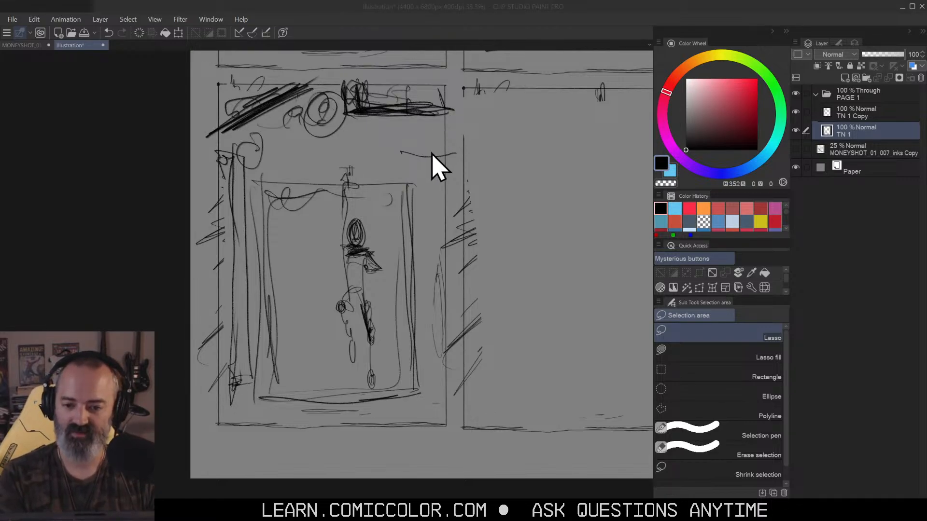
key("/")
scroll(437, 191, "down", 3)
left_click_drag(483, 178, 457, 254)
scroll(476, 271, "up", 2)
mouse_move(491, 287)
left_mouse_down()
mouse_move(502, 216)
mouse_move(530, 224)
left_mouse_up()
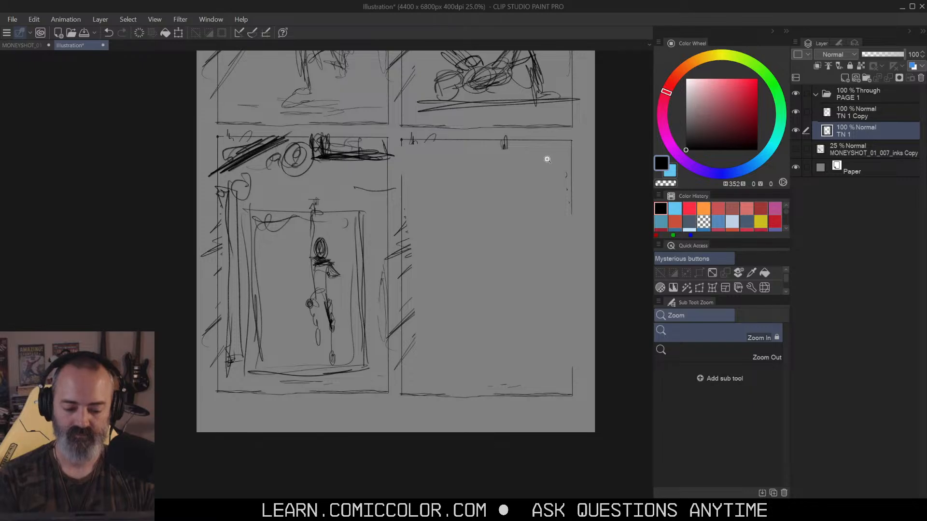
key("b")
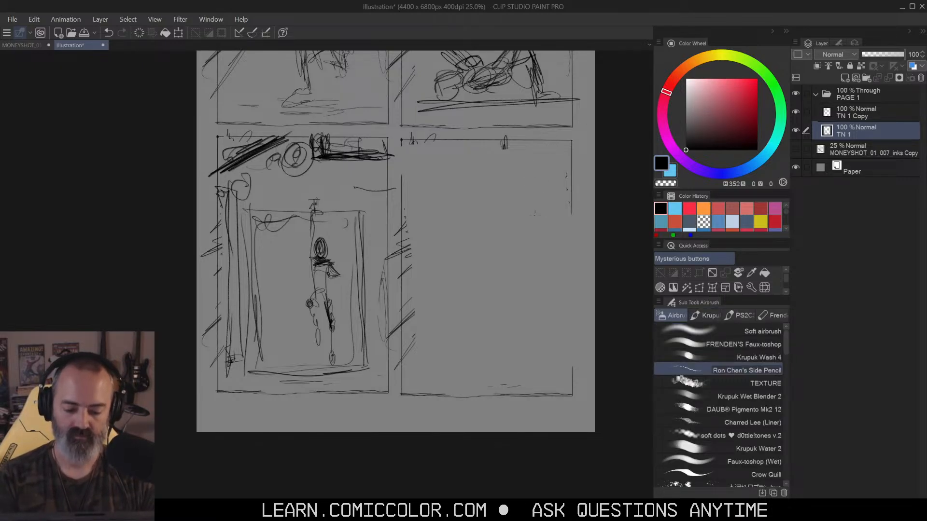
key("/")
scroll(546, 174, "down", 3)
left_click_drag(554, 178, 527, 259)
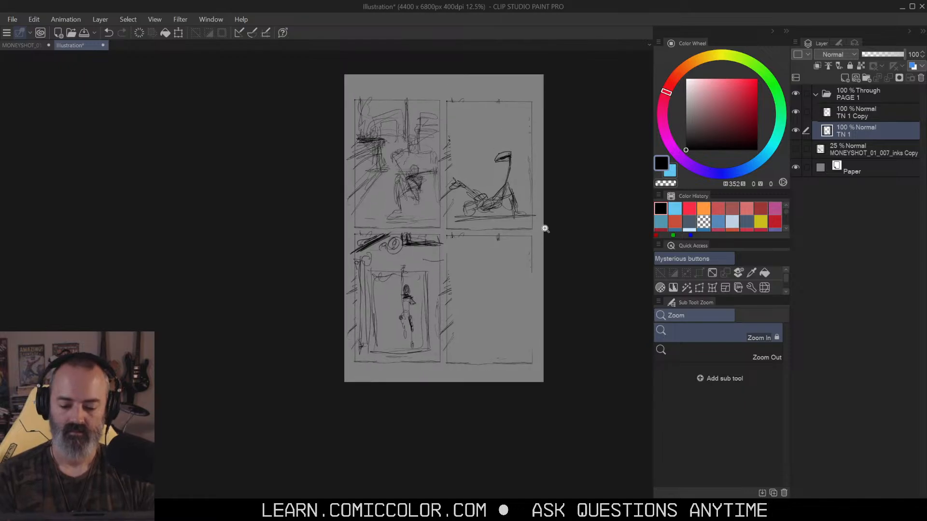
left_click_drag(517, 294, 516, 246)
scroll(516, 246, "up", 3)
scroll(526, 241, "down", 1)
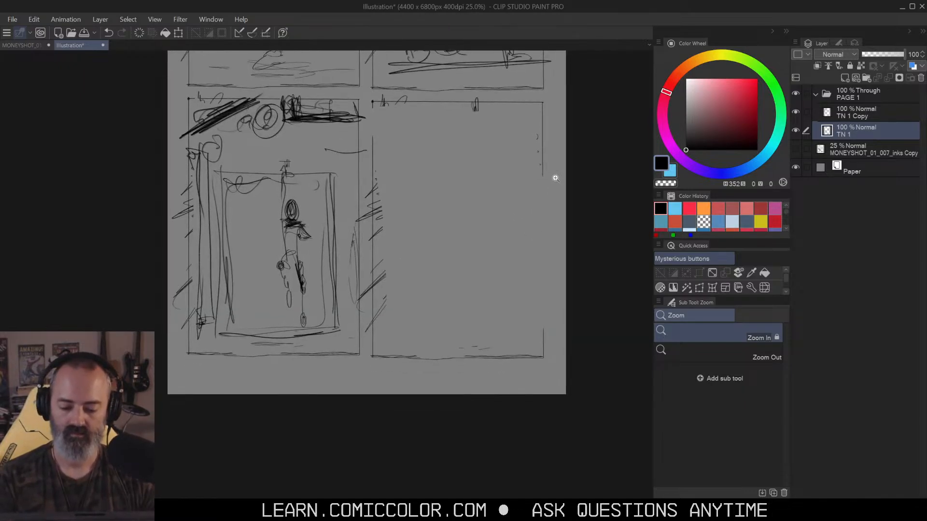
key("b")
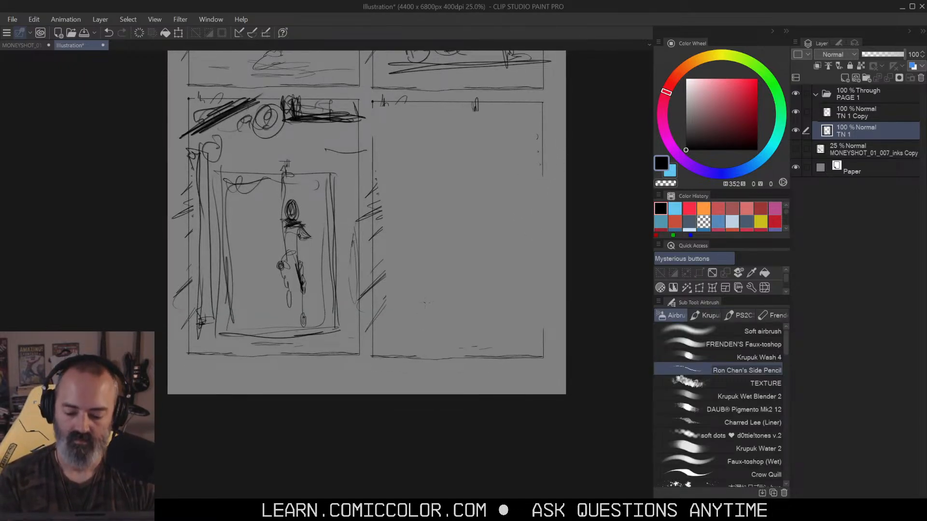
mouse_move(420, 299)
left_mouse_down()
mouse_move(427, 323)
mouse_move(466, 323)
mouse_move(463, 333)
mouse_move(475, 319)
mouse_move(422, 324)
mouse_move(445, 308)
mouse_move(457, 315)
left_mouse_up()
left_click_drag(421, 303, 402, 326)
mouse_move(407, 324)
left_mouse_down()
mouse_move(429, 323)
mouse_move(399, 333)
left_mouse_up()
Step: Sketch a dark foreground post at the lower-right thumbnail's left edge and a floor outline around the lying figure
mouse_move(386, 296)
left_mouse_down()
mouse_move(365, 316)
mouse_move(400, 278)
left_mouse_up()
left_click_drag(400, 279, 396, 354)
left_click_drag(381, 212, 387, 225)
left_click_drag(381, 211, 386, 350)
left_click_drag(386, 319, 393, 351)
left_click_drag(505, 321, 392, 351)
left_click_drag(501, 284, 482, 309)
Step: Block in a tabletop and tall upright doorway panels behind the lying figure
mouse_move(467, 242)
left_mouse_down()
mouse_move(461, 289)
mouse_move(444, 299)
left_mouse_up()
mouse_move(440, 265)
left_mouse_down()
mouse_move(533, 248)
mouse_move(473, 299)
left_mouse_up()
left_click_drag(449, 261, 538, 255)
mouse_move(451, 301)
left_mouse_down()
mouse_move(464, 263)
mouse_move(426, 184)
mouse_move(465, 165)
mouse_move(463, 261)
left_mouse_up()
left_click_drag(429, 193, 463, 256)
left_click_drag(435, 217, 433, 273)
left_click_drag(418, 188, 413, 294)
Step: Draw a tall narrow pillar at the left of the lower-right thumbnail and slanted ceiling lines across its upper part
left_click_drag(396, 215, 359, 184)
left_click_drag(412, 219, 413, 177)
left_click_drag(403, 294, 400, 104)
left_click_drag(407, 106, 401, 280)
mouse_move(398, 244)
left_mouse_down()
mouse_move(395, 118)
mouse_move(441, 122)
left_mouse_up()
mouse_move(429, 97)
left_mouse_down()
mouse_move(430, 121)
mouse_move(518, 92)
left_mouse_up()
left_click_drag(439, 127, 488, 102)
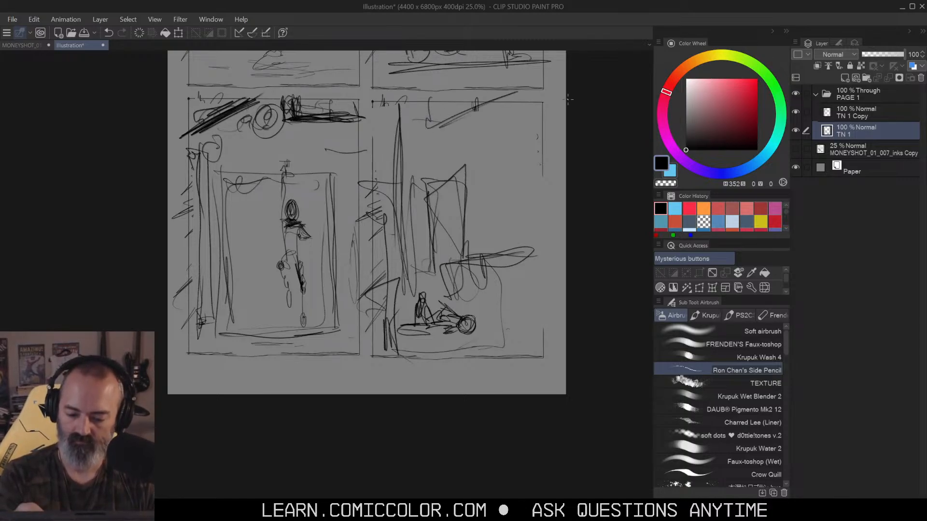
Step: Outline a large slanted panel in perspective on the right wall above the table
mouse_move(493, 136)
left_mouse_down()
mouse_move(470, 218)
mouse_move(542, 119)
left_mouse_up()
left_click_drag(527, 138, 478, 188)
left_click_drag(479, 223, 546, 136)
left_click_drag(545, 159, 535, 202)
left_click_drag(524, 133, 475, 146)
left_click_drag(478, 220, 555, 193)
Step: Draw the table's legs and a floor line beneath it in the lower-right thumbnail
mouse_move(461, 263)
left_mouse_down()
mouse_move(451, 311)
mouse_move(523, 313)
left_mouse_up()
left_click_drag(485, 323, 545, 319)
mouse_move(458, 276)
left_mouse_down()
mouse_move(441, 285)
mouse_move(456, 281)
left_mouse_up()
mouse_move(454, 263)
left_mouse_down()
mouse_move(458, 306)
mouse_move(473, 311)
left_mouse_up()
mouse_move(475, 263)
left_mouse_down()
mouse_move(477, 312)
mouse_move(495, 313)
left_mouse_up()
mouse_move(498, 258)
left_mouse_down()
mouse_move(498, 311)
mouse_move(531, 312)
left_mouse_up()
Step: Sketch small rough figures and objects on top of the table
mouse_move(502, 260)
left_mouse_down()
mouse_move(545, 255)
mouse_move(455, 254)
mouse_move(487, 253)
left_mouse_up()
left_click_drag(536, 231, 513, 242)
mouse_move(529, 232)
left_mouse_down()
mouse_move(507, 245)
mouse_move(531, 235)
left_mouse_up()
left_click_drag(536, 236, 489, 243)
mouse_move(490, 246)
left_mouse_down()
mouse_move(511, 237)
mouse_move(503, 251)
left_mouse_up()
mouse_move(501, 249)
left_mouse_down()
mouse_move(513, 241)
mouse_move(495, 265)
left_mouse_up()
Step: Darken the tabletop's edge and add vertical strokes at its right end along the thumbnail border
left_click_drag(530, 250, 454, 265)
left_click_drag(529, 266, 546, 246)
left_click_drag(549, 238, 541, 262)
left_click_drag(543, 185, 539, 283)
left_click_drag(539, 204, 537, 273)
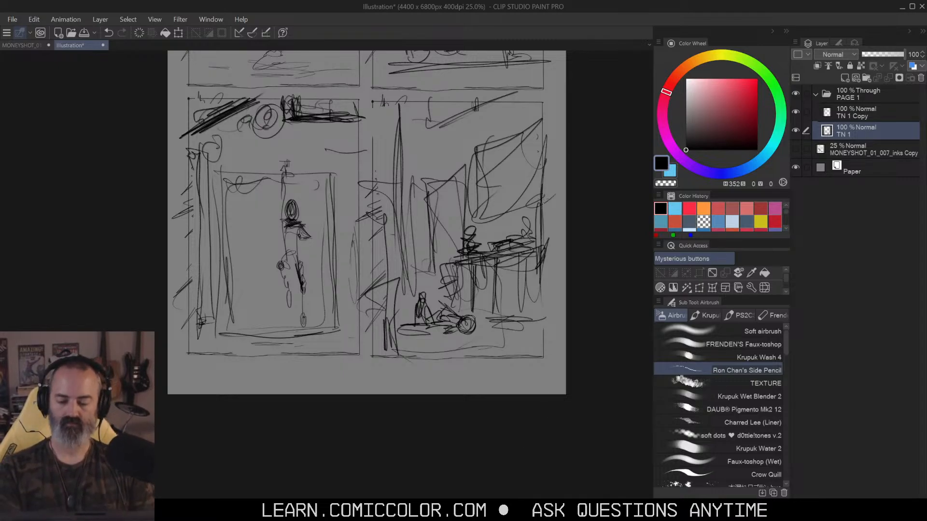
left_click_drag(516, 181, 523, 175)
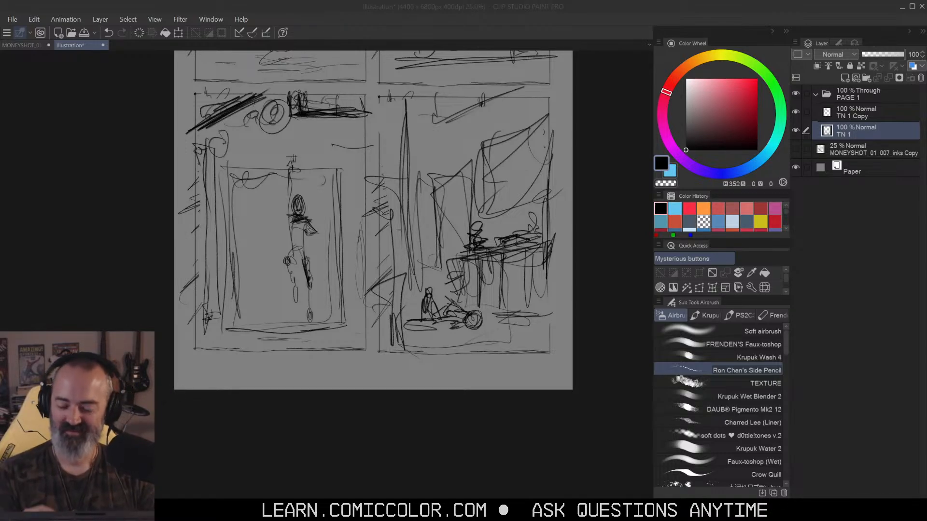
left_click(511, 225)
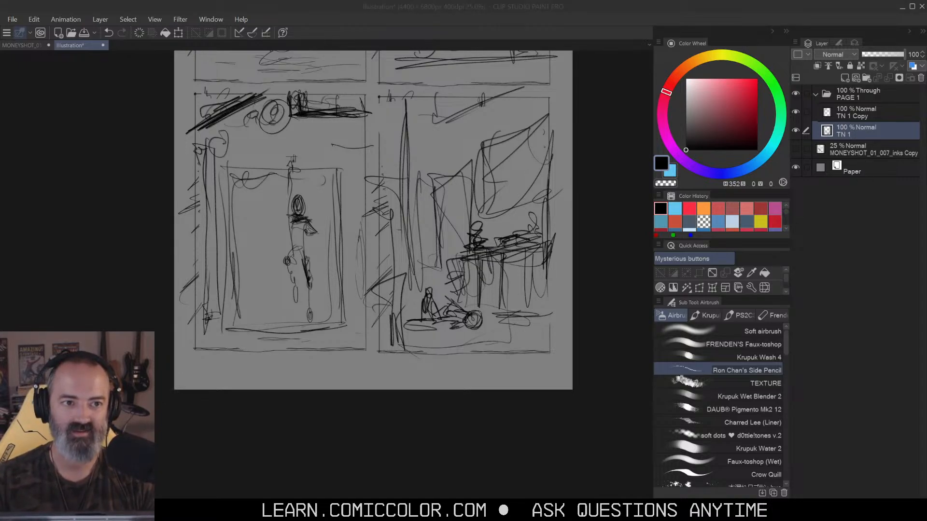
Step: Scribble loose marks past the lower-right thumbnail's border, beside the right end of the table
left_click(524, 256)
mouse_move(551, 233)
left_mouse_down()
mouse_move(565, 220)
mouse_move(574, 235)
left_mouse_up()
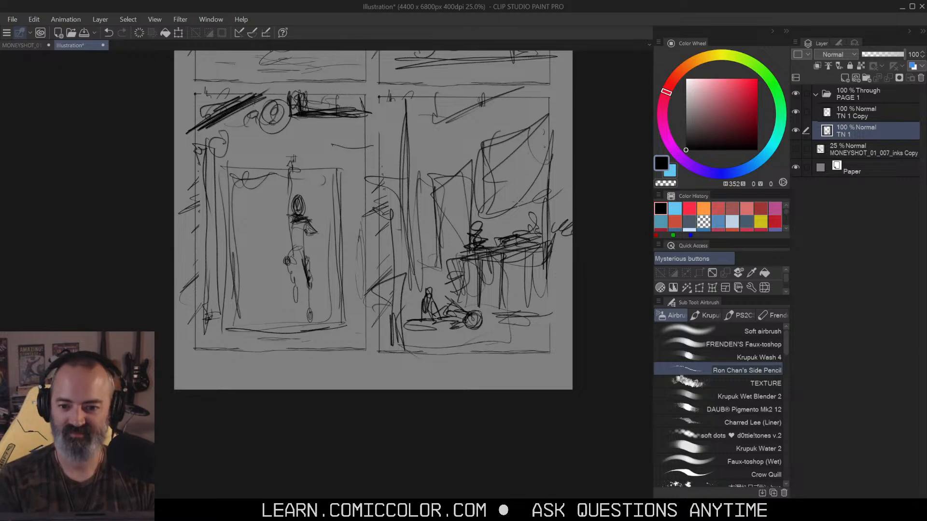
Step: Examine the four page 1 thumbnails together and compare the lower-right composition with the others
left_click_drag(503, 148, 500, 275)
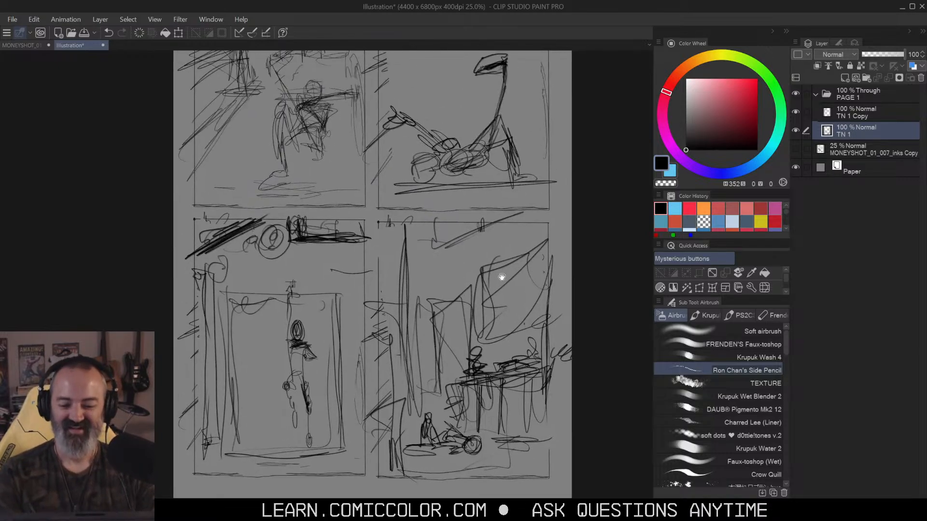
left_click(511, 231, "ctrl+alt")
left_click_drag(530, 211, 507, 239)
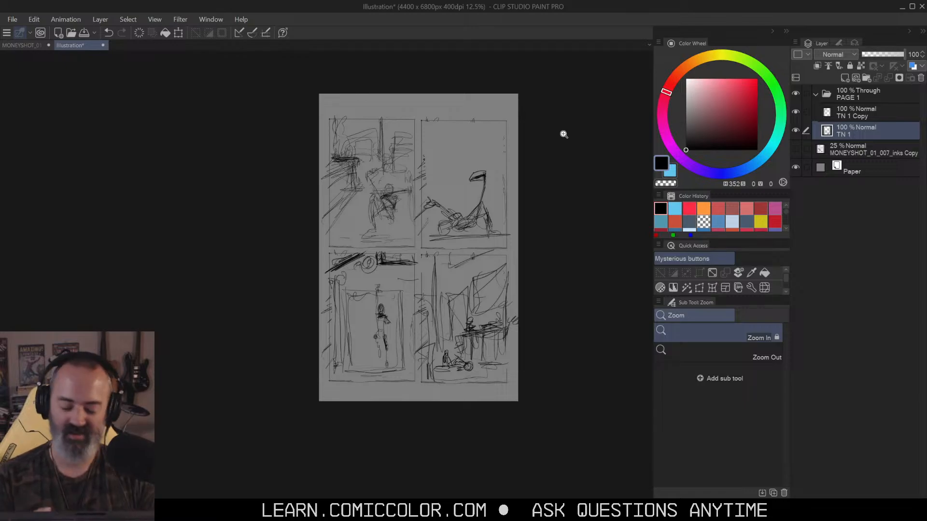
left_click(457, 235)
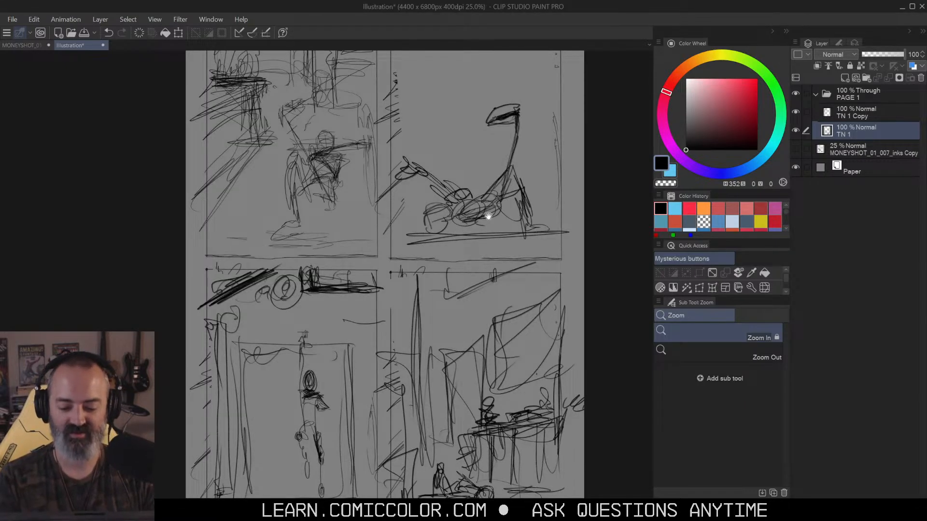
left_click_drag(515, 224, 519, 221)
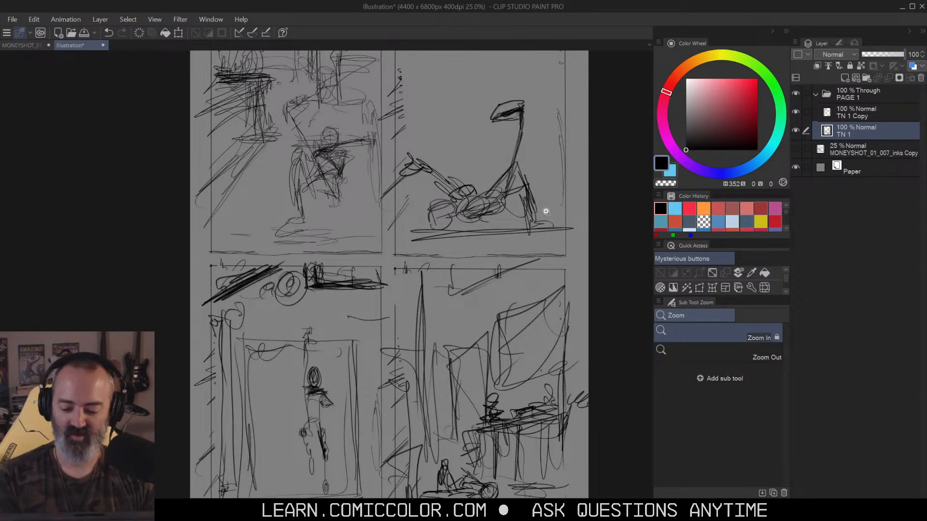
left_click_drag(514, 271, 524, 161)
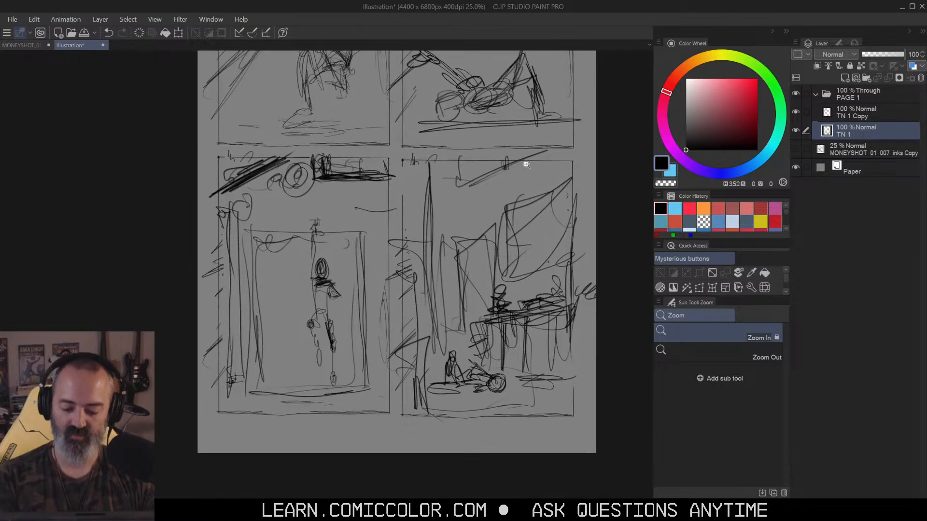
left_click_drag(535, 197, 513, 193)
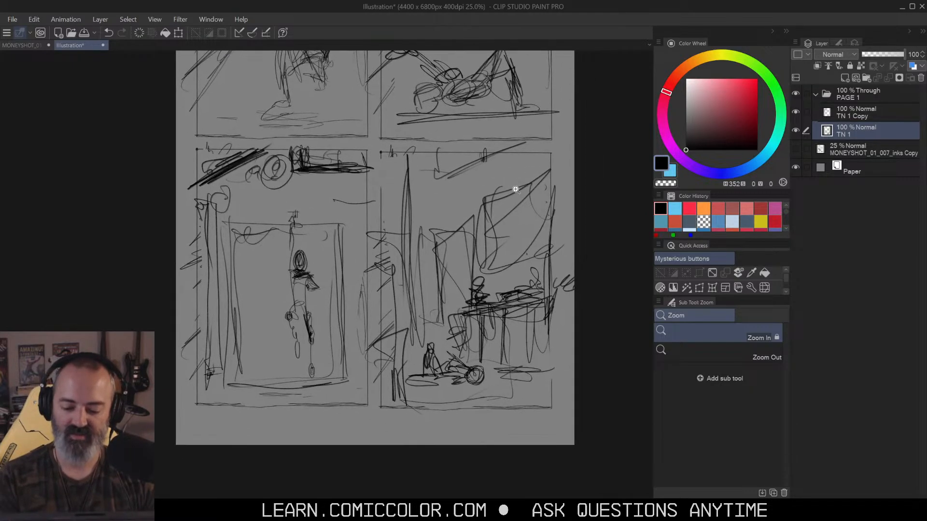
left_click_drag(492, 351, 464, 370)
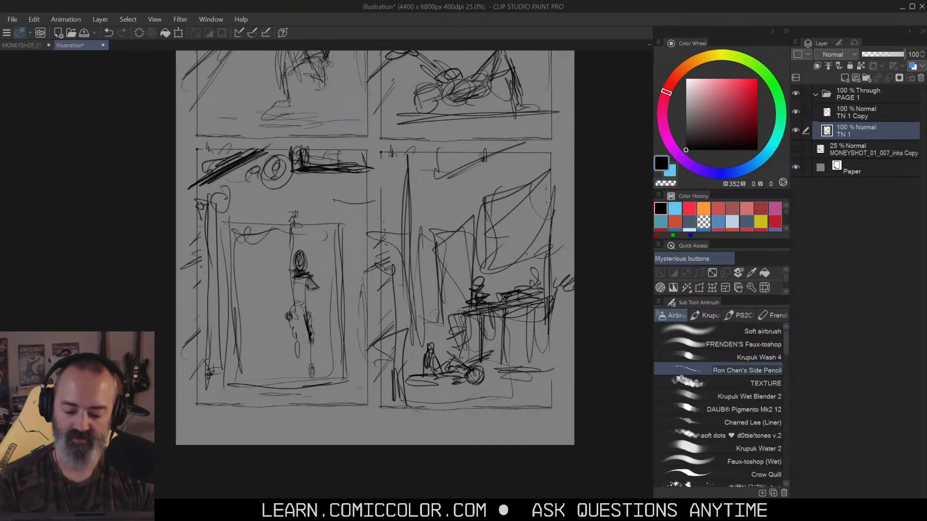
left_click_drag(512, 348, 480, 386)
left_click_drag(452, 352, 463, 369)
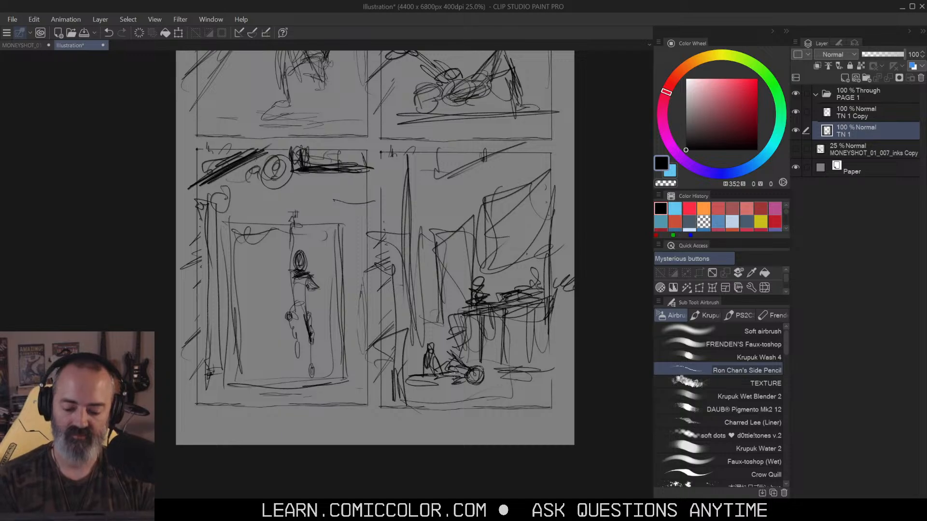
Step: Rework the slanted wall panel above the table with a heavier upper edge and extra contour strokes
left_click_drag(459, 266, 533, 217)
key("ctrl+z")
left_click_drag(483, 279, 538, 176)
left_click_drag(487, 205, 536, 181)
left_click_drag(495, 239, 550, 268)
mouse_move(487, 264)
left_mouse_down()
mouse_move(551, 184)
mouse_move(435, 247)
left_mouse_up()
Step: Darken the narrow panel left of the slanted one with dense diagonal hatching and heavier side edges
mouse_move(466, 214)
left_mouse_down()
mouse_move(442, 253)
mouse_move(436, 285)
left_mouse_up()
left_click_drag(437, 229, 434, 324)
left_click_drag(466, 222, 435, 251)
left_click_drag(442, 287, 437, 321)
mouse_move(471, 227)
left_mouse_down()
mouse_move(436, 270)
mouse_move(431, 342)
left_mouse_up()
Step: Sketch a small figure standing on a ledge at the left edge of the lower-right thumbnail
mouse_move(387, 304)
left_mouse_down()
mouse_move(412, 316)
mouse_move(416, 308)
left_mouse_up()
left_click_drag(386, 319, 384, 362)
mouse_move(378, 284)
left_mouse_down()
mouse_move(398, 323)
mouse_move(398, 292)
left_mouse_up()
left_click_drag(399, 292, 401, 321)
Step: Place rough ovals and short strokes down the lower-right thumbnail, from its upper left corner to below the table
key("ctrl+space")
left_click(521, 262, "alt")
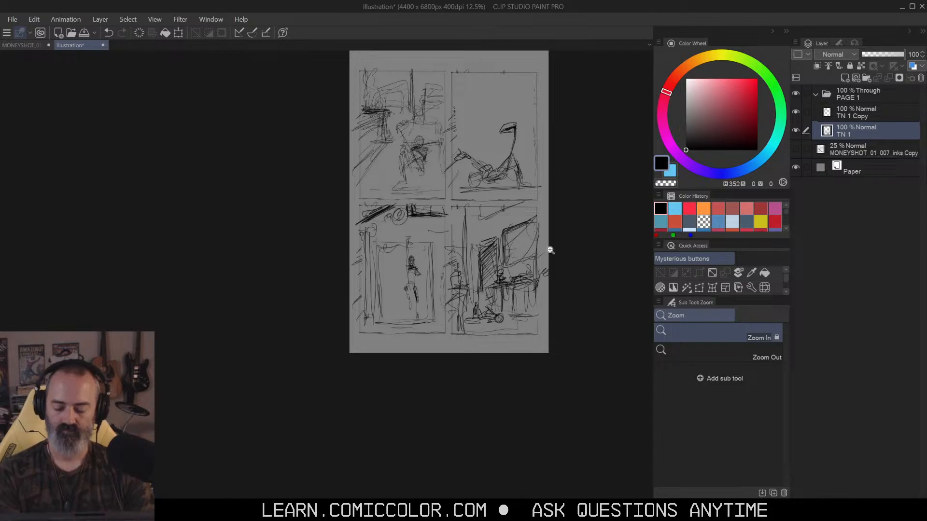
left_click(509, 309, "ctrl")
left_click_drag(526, 289, 520, 305)
mouse_move(478, 151)
left_mouse_down()
mouse_move(483, 187)
mouse_move(511, 145)
left_mouse_up()
mouse_move(426, 174)
left_mouse_down()
mouse_move(515, 153)
mouse_move(489, 177)
mouse_move(541, 159)
left_mouse_up()
left_click_drag(441, 205, 473, 189)
mouse_move(470, 141)
left_mouse_down()
mouse_move(493, 159)
mouse_move(521, 157)
left_mouse_up()
left_click_drag(511, 179, 542, 158)
left_click_drag(434, 203, 487, 186)
left_click_drag(479, 242, 530, 233)
left_click_drag(452, 257, 487, 247)
left_click_drag(475, 287, 528, 279)
left_click_drag(506, 302, 525, 297)
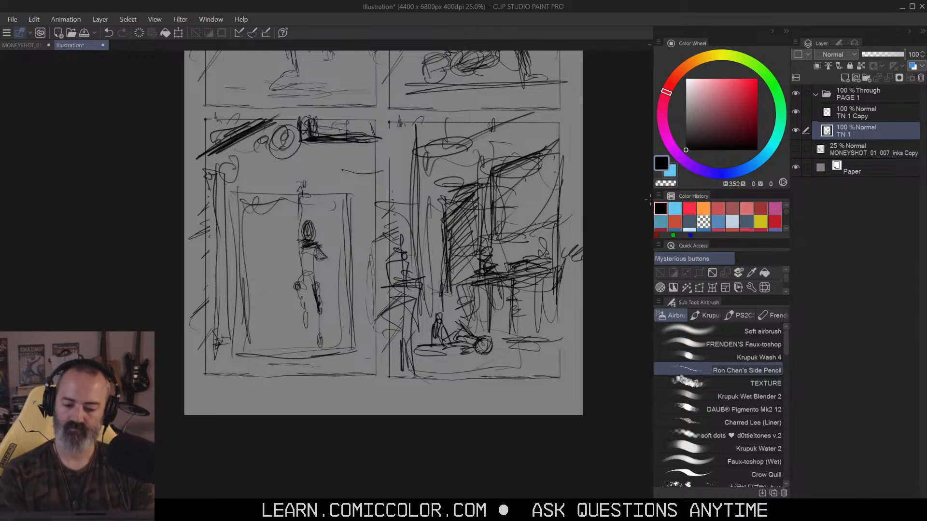
Step: On the TN 1 Copy layer, scribble a bright yellow zigzag path descending through the lower-right thumbnail
left_click(859, 112)
left_click(718, 55)
left_click(746, 78)
left_click_drag(439, 156, 483, 161)
mouse_move(451, 189)
left_mouse_down()
mouse_move(519, 190)
mouse_move(553, 217)
left_mouse_up()
mouse_move(475, 224)
left_mouse_down()
mouse_move(454, 232)
mouse_move(513, 264)
mouse_move(546, 268)
left_mouse_up()
mouse_move(514, 292)
left_mouse_down()
mouse_move(497, 296)
mouse_move(524, 302)
left_mouse_up()
left_click_drag(514, 317, 512, 322)
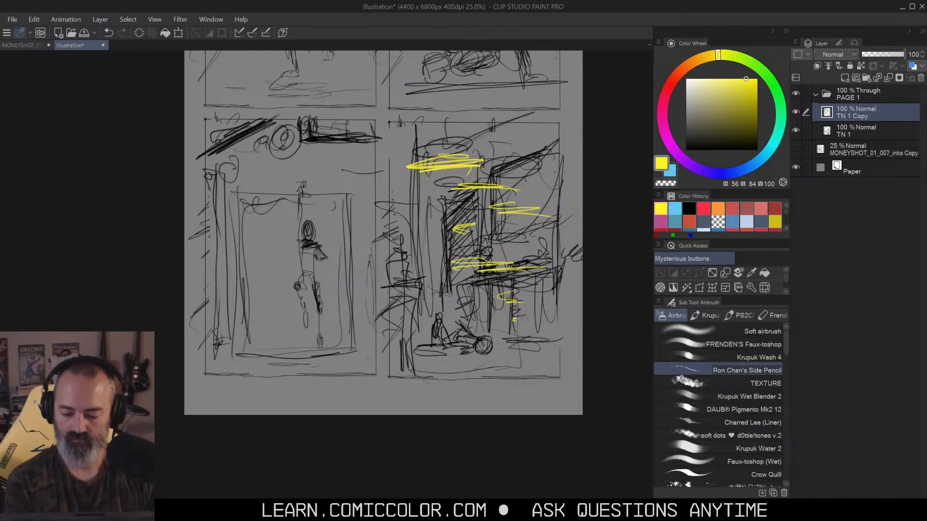
Step: Undo the last yellow mark and build up the yellow scribble at the start of the path
key("ctrl+z")
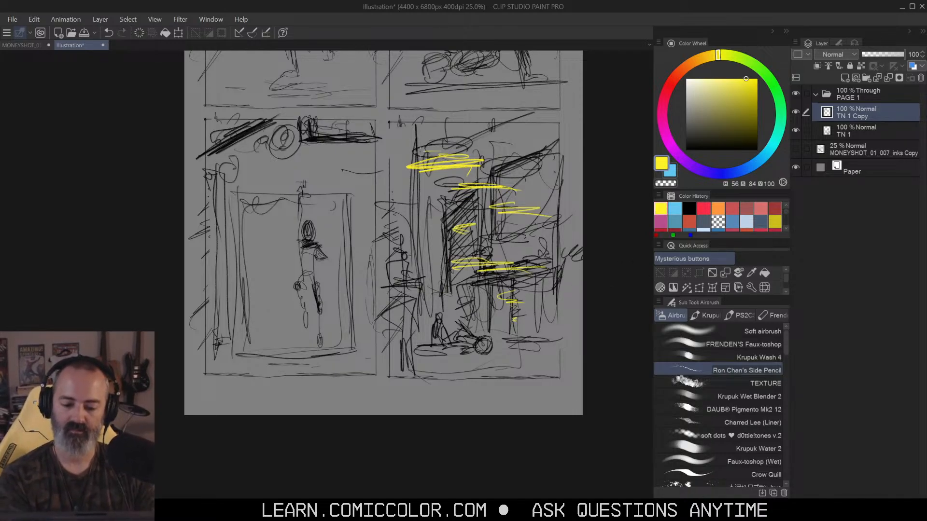
left_click_drag(408, 153, 446, 148)
left_click_drag(406, 161, 454, 155)
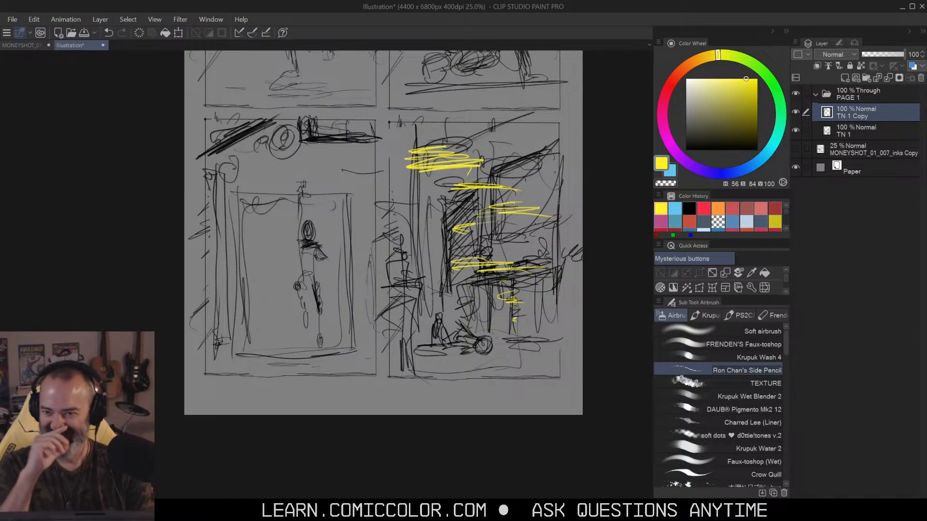
left_click_drag(518, 165, 511, 192)
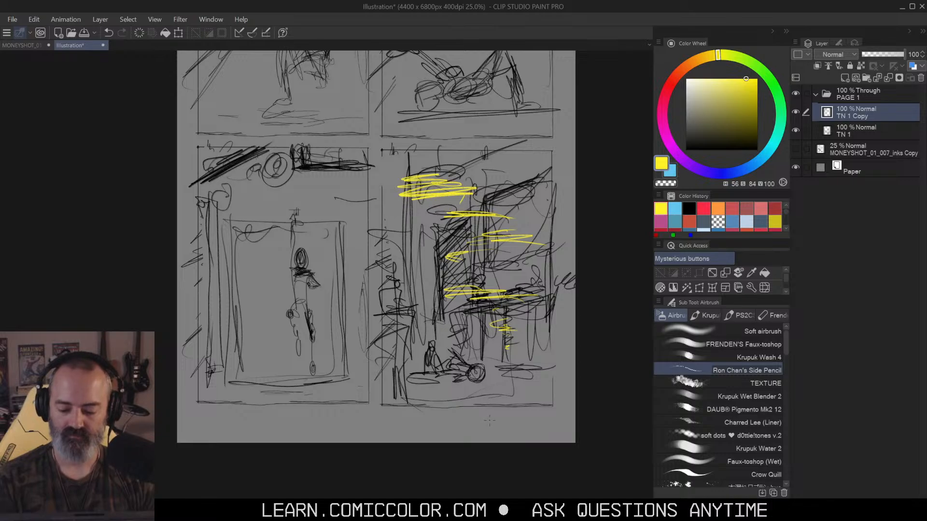
left_click_drag(538, 203, 534, 218)
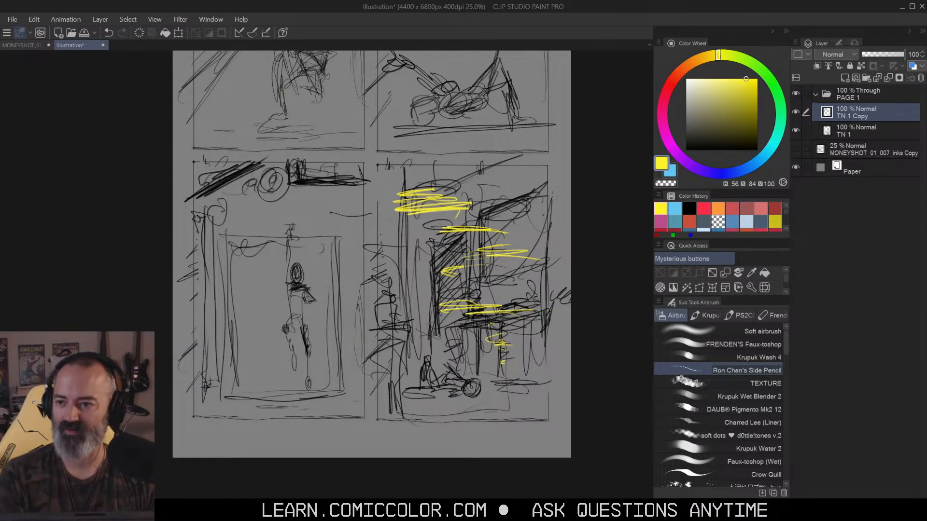
left_click_drag(545, 166, 553, 169)
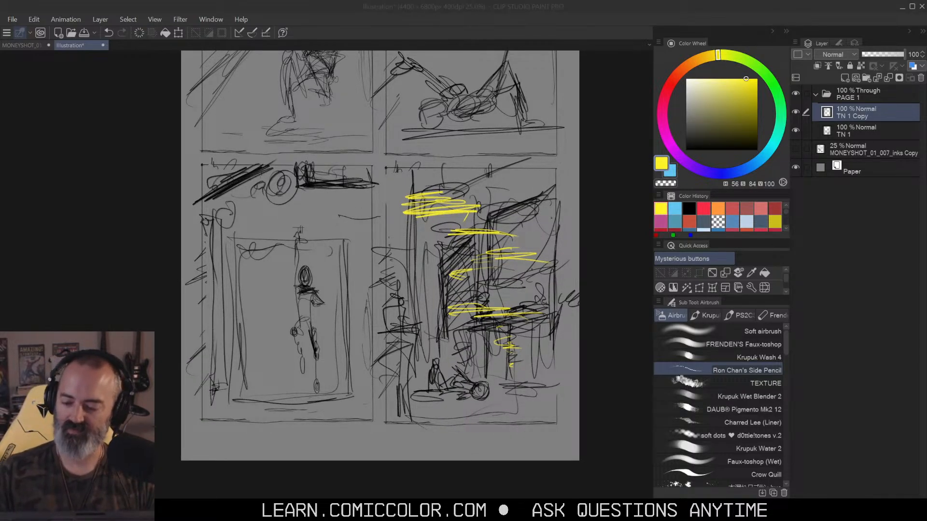
Step: Add a new layer above TN 1 Copy and try filling it with dark yellow
left_click(844, 78)
left_click(755, 104)
key("g")
left_click(285, 304)
key("ctrl+z")
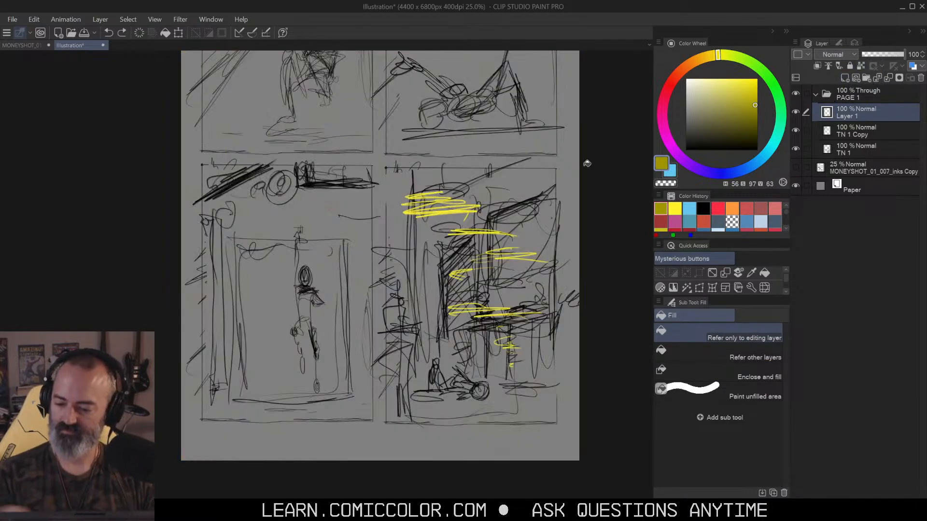
Step: Letter a huge green "BRB" across the lower thumbnails with the Fill-in-mono pen
left_click(763, 71)
key("p")
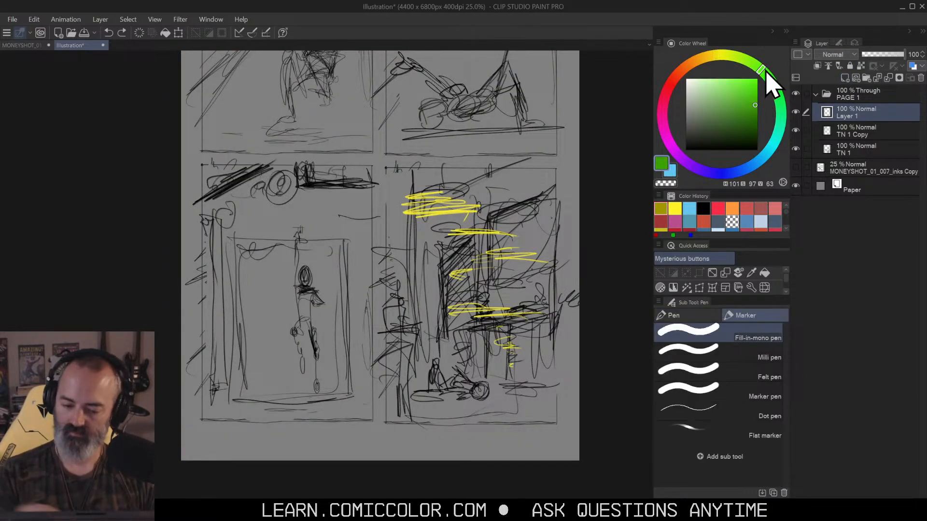
left_click_drag(340, 208, 335, 195)
left_click_drag(247, 153, 262, 316)
key("ctrl+z")
left_click_drag(316, 212, 328, 154)
mouse_move(210, 185)
left_mouse_down()
mouse_move(220, 343)
mouse_move(244, 324)
mouse_move(234, 359)
left_mouse_up()
mouse_move(338, 174)
left_mouse_down()
mouse_move(349, 314)
mouse_move(381, 261)
mouse_move(459, 338)
left_mouse_up()
mouse_move(464, 159)
left_mouse_down()
mouse_move(569, 299)
mouse_move(499, 322)
left_mouse_up()
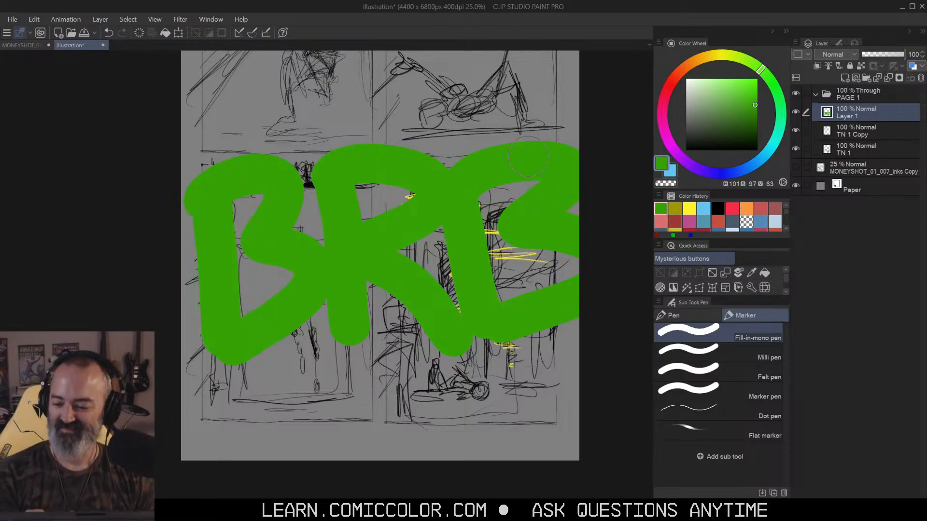
Step: Undo the green lettering and the added layer
key("ctrl+z")
key("ctrl+z")
key("ctrl+z")
key("ctrl+z")
key("ctrl+z")
key("ctrl+z")
key("ctrl+z")
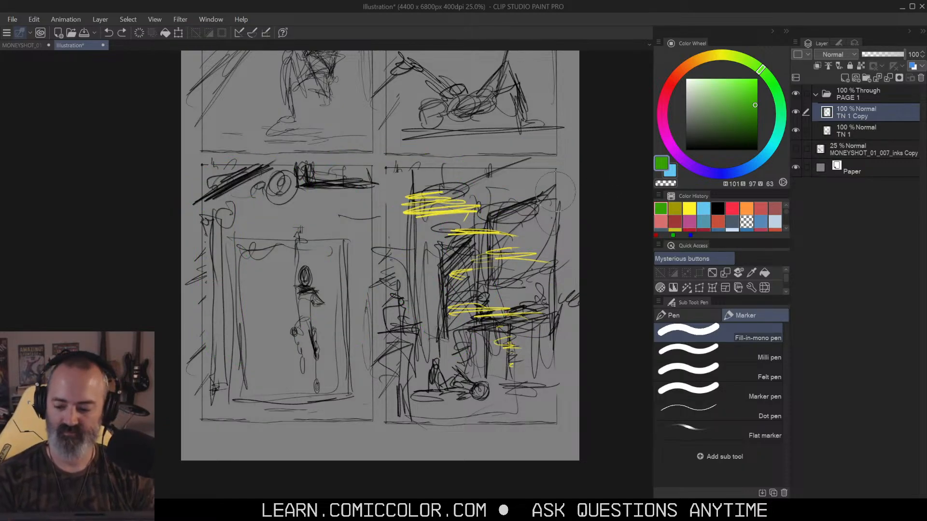
Step: Cross out the upper-right thumbnail with a large red X using Ron Chan's Side Pencil
left_click_drag(521, 180, 594, 201)
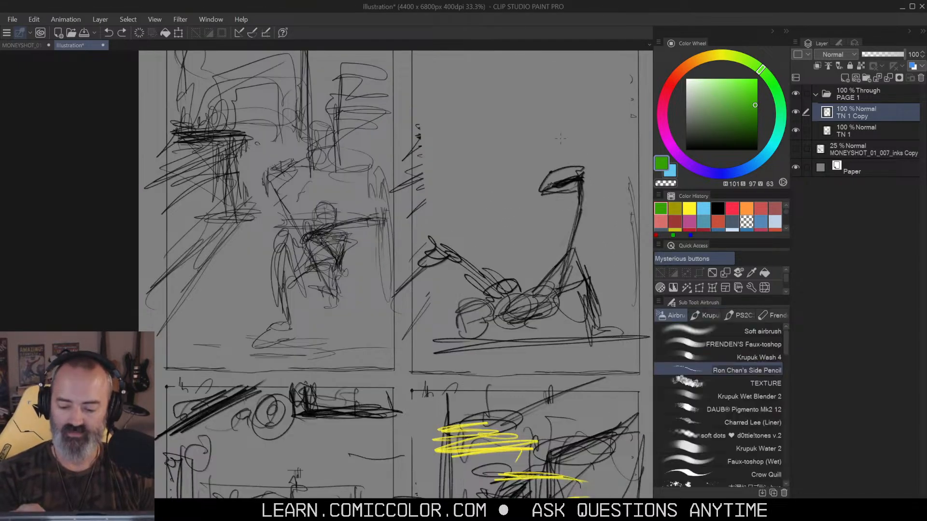
left_click_drag(539, 182, 555, 165)
left_click(675, 77)
left_click(752, 90)
left_click_drag(497, 94, 575, 261)
left_click_drag(597, 99, 485, 282)
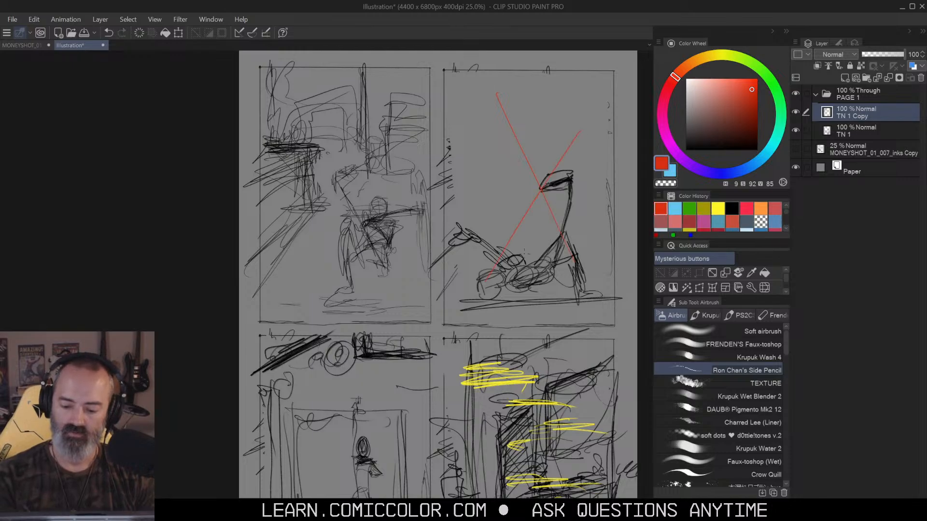
Step: Cross out the lower-left and upper-left thumbnails with red X marks
left_click_drag(594, 215, 615, 113)
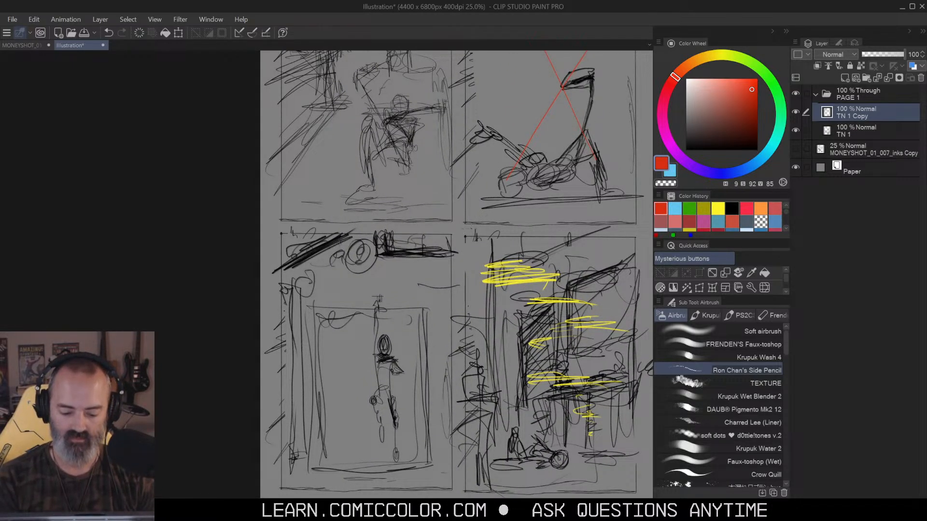
left_click_drag(346, 300, 387, 378)
left_click_drag(397, 313, 358, 391)
left_click_drag(413, 281, 403, 375)
left_click_drag(345, 134, 378, 232)
left_click_drag(379, 157, 336, 239)
left_click_drag(566, 218, 506, 89)
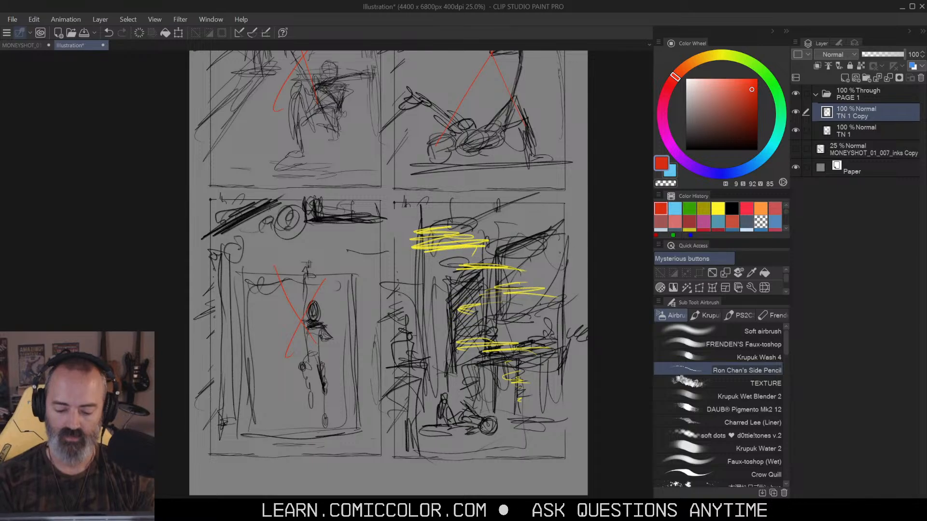
Step: Look over the whole page of thumbnails to review the rejected and the remaining composition
key("m")
key("z")
left_click_drag(525, 225, 521, 276)
left_click(523, 271, "alt")
left_click_drag(550, 223, 558, 204)
key("alt+Tab")
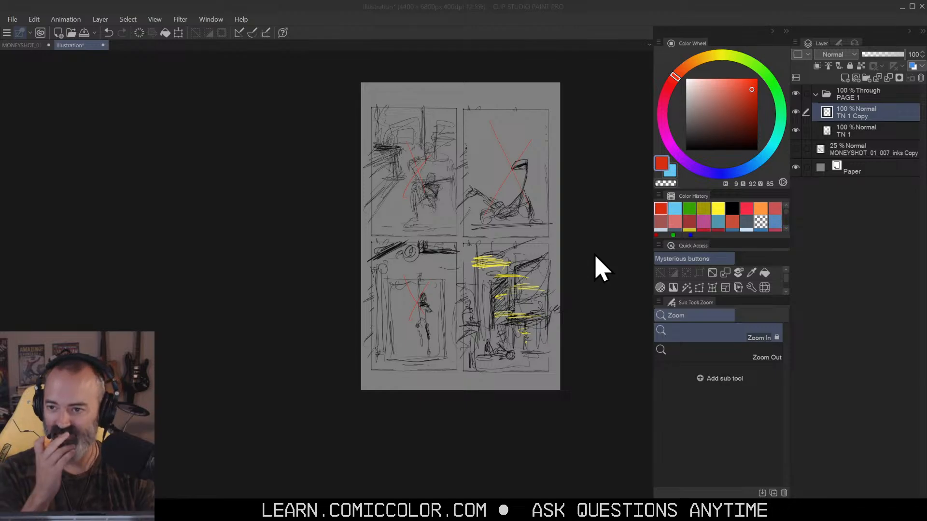
left_click(553, 241)
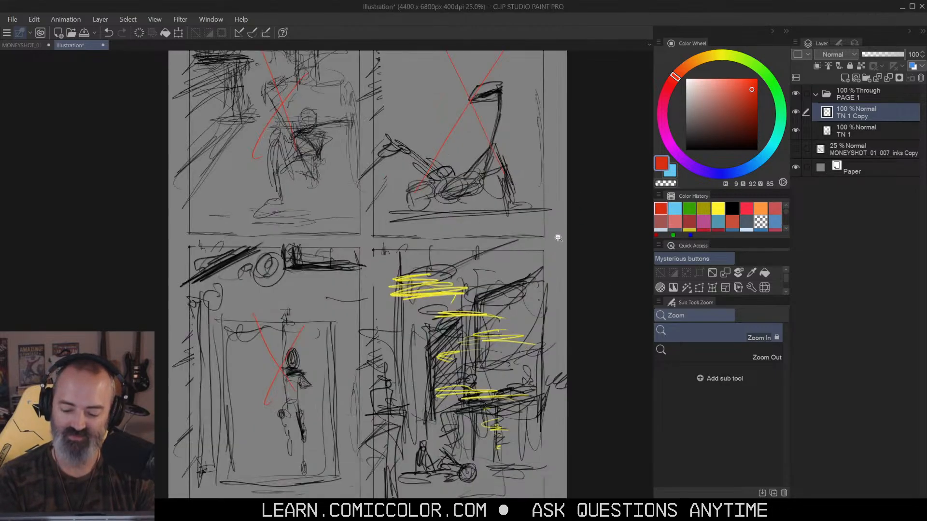
left_click(527, 249, "alt")
mouse_move(536, 251)
left_mouse_down()
mouse_move(449, 237)
mouse_move(450, 377)
mouse_move(528, 387)
mouse_move(570, 307)
left_mouse_up()
Step: Check what the TN 1 Copy layer contains and merge it with the TN 1 layer below
key("m")
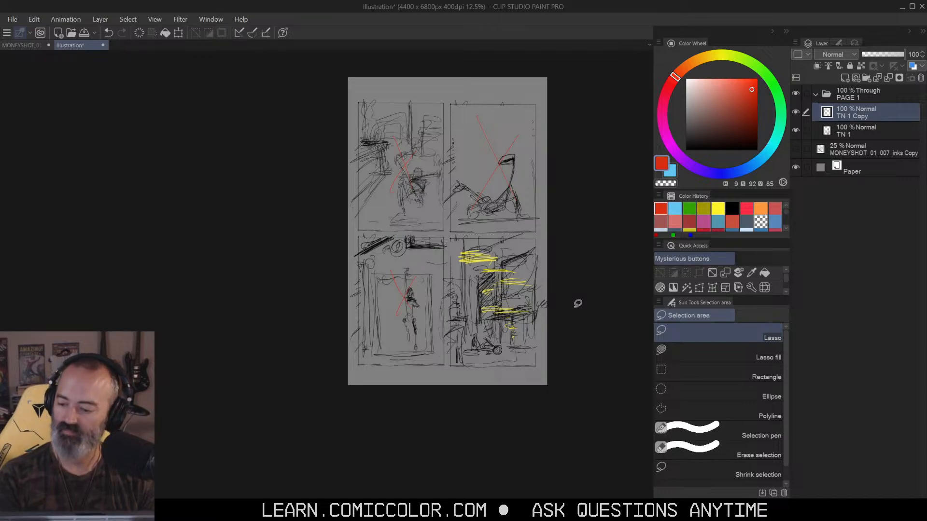
right_click(857, 124)
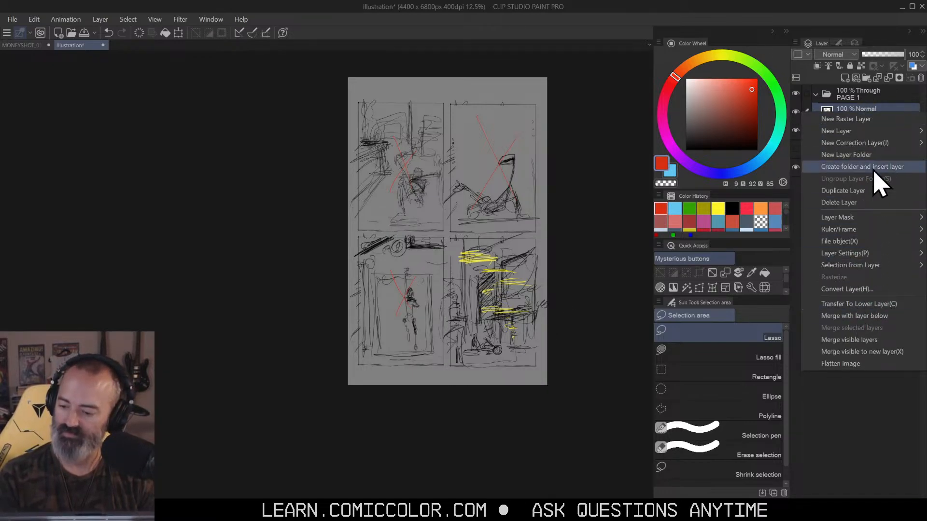
left_click(848, 115)
left_click(796, 112)
left_click(796, 112)
right_click(859, 113)
left_click(862, 319)
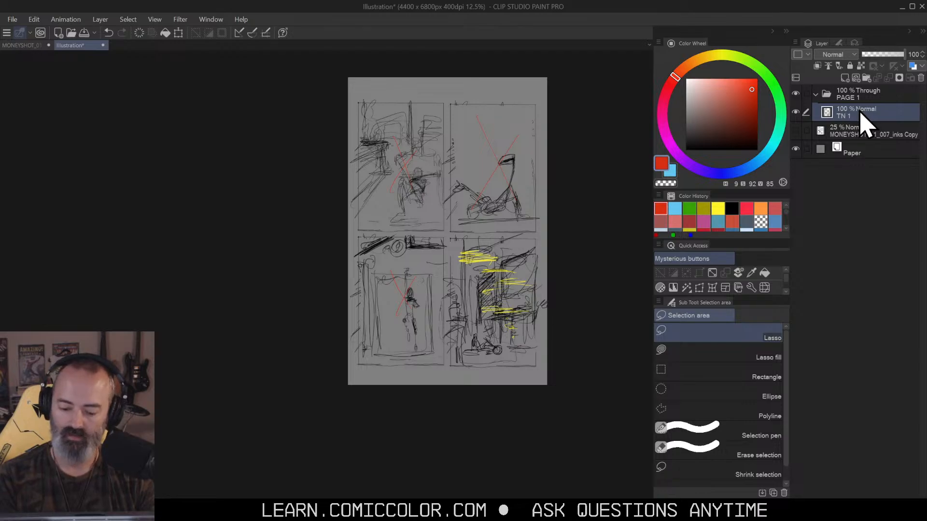
Step: Lasso the lower-right thumbnail and try scaling it up to fill the page
mouse_move(542, 228)
left_mouse_down()
mouse_move(455, 234)
mouse_move(452, 370)
mouse_move(552, 357)
mouse_move(552, 214)
left_mouse_up()
key("ctrl+t")
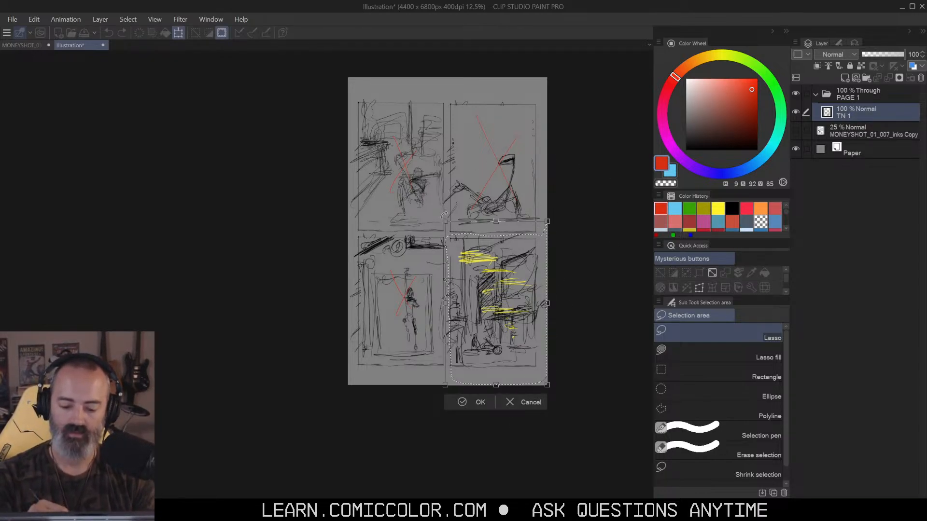
left_click_drag(444, 222, 356, 71)
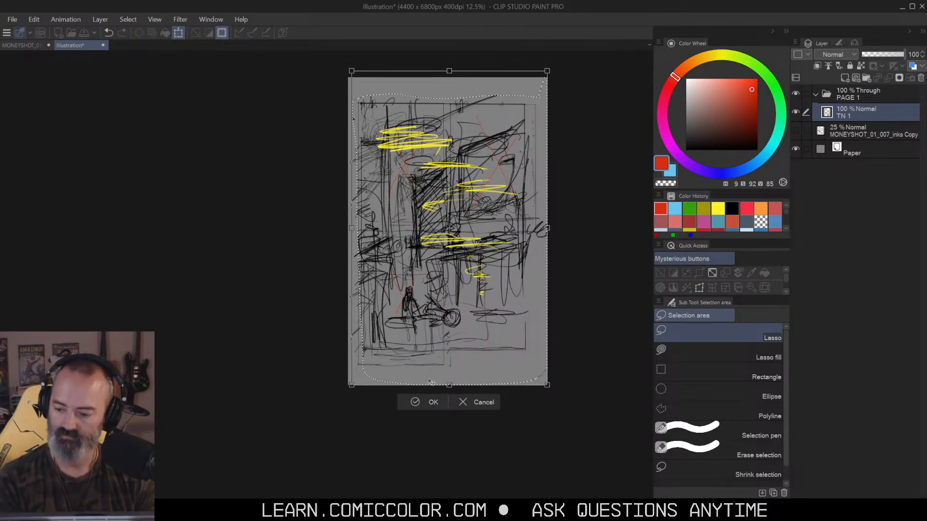
left_click(492, 402)
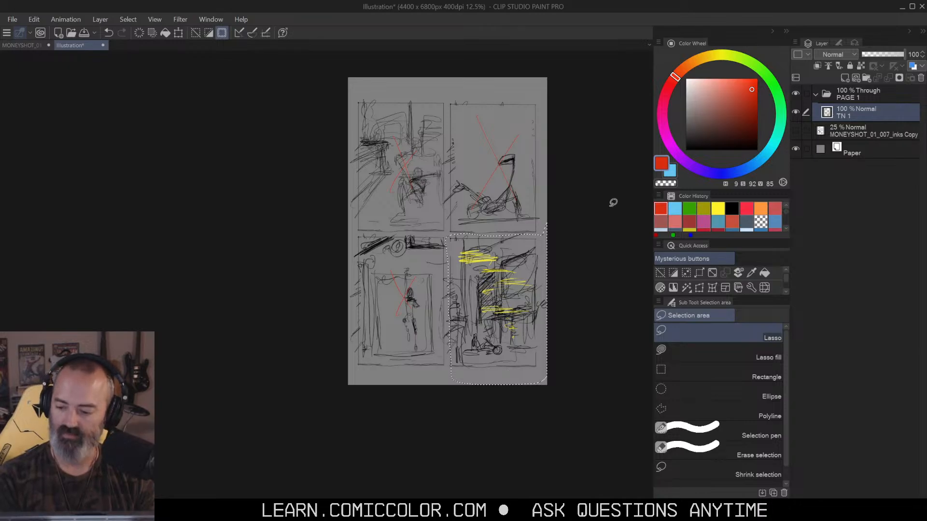
Step: Duplicate the lassoed lower-right thumbnail onto its own layer and hide the original TN 1 layer
key("ctrl+c")
key("ctrl+v")
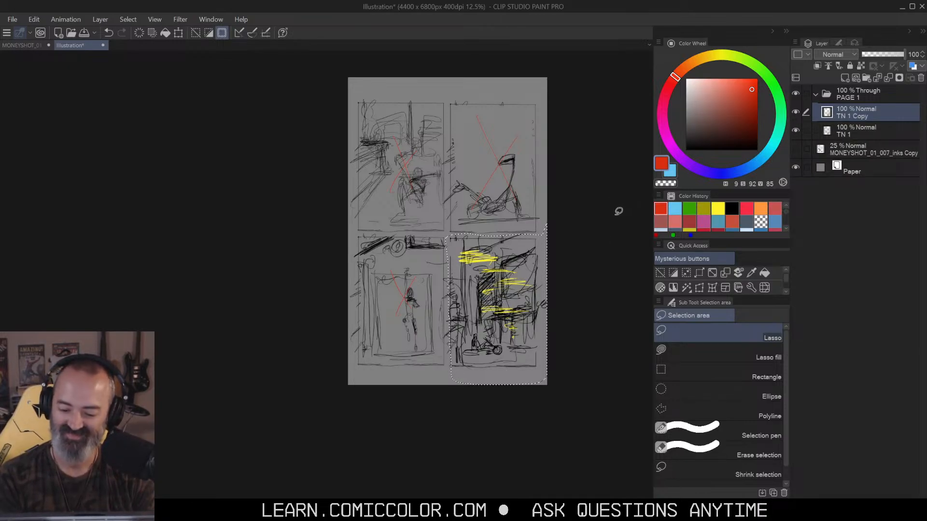
key("ctrl+t")
left_click(797, 130)
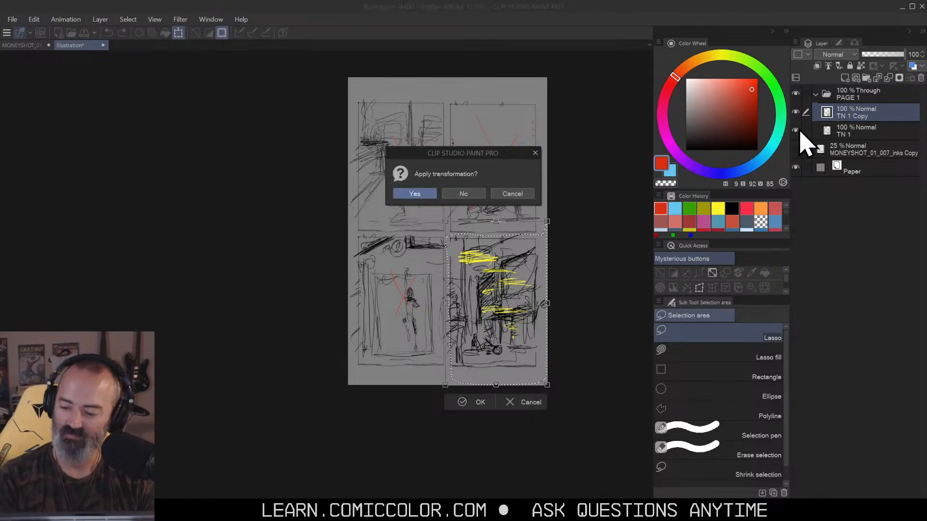
left_click(513, 194)
left_click(472, 402)
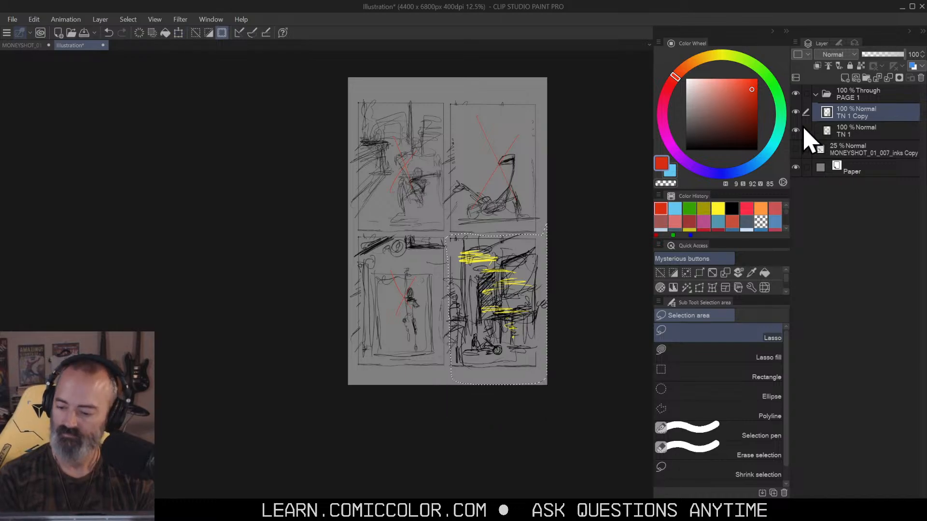
left_click(796, 130)
Step: Scale the copied thumbnail up to fill the page and apply the transformation
key("ctrl+t")
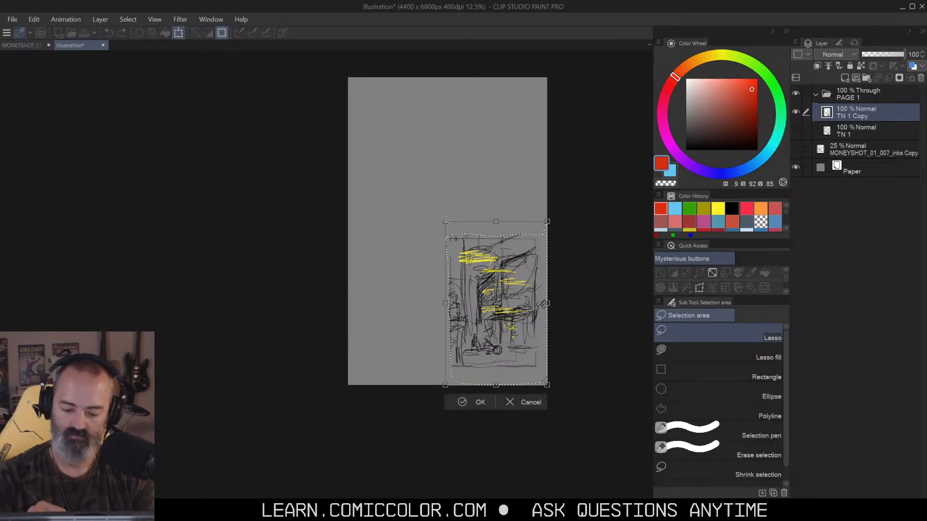
left_click_drag(381, 131, 344, 77)
left_click(435, 400)
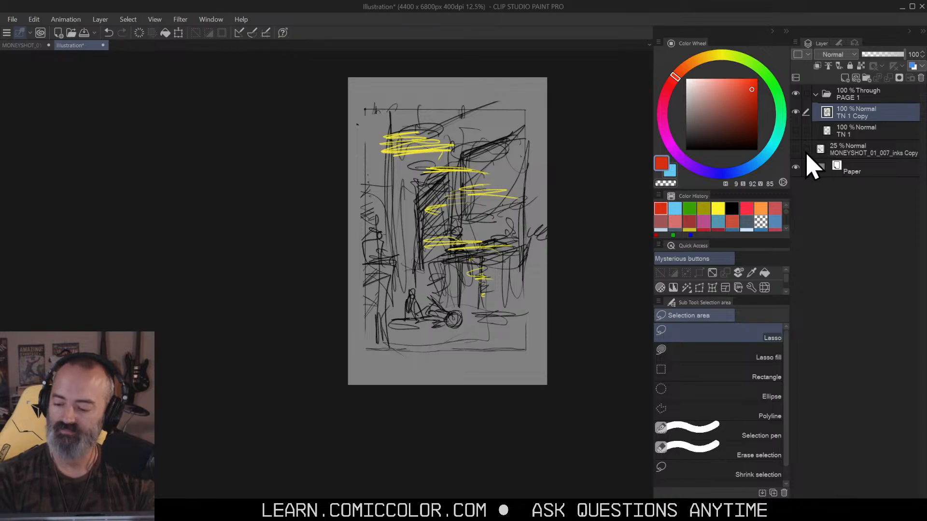
Step: Show the MONEYSHOT_01_007_inks Copy layer as a guide and outline the enlarged sketch with a straight black border
left_click(796, 148)
left_click(795, 149)
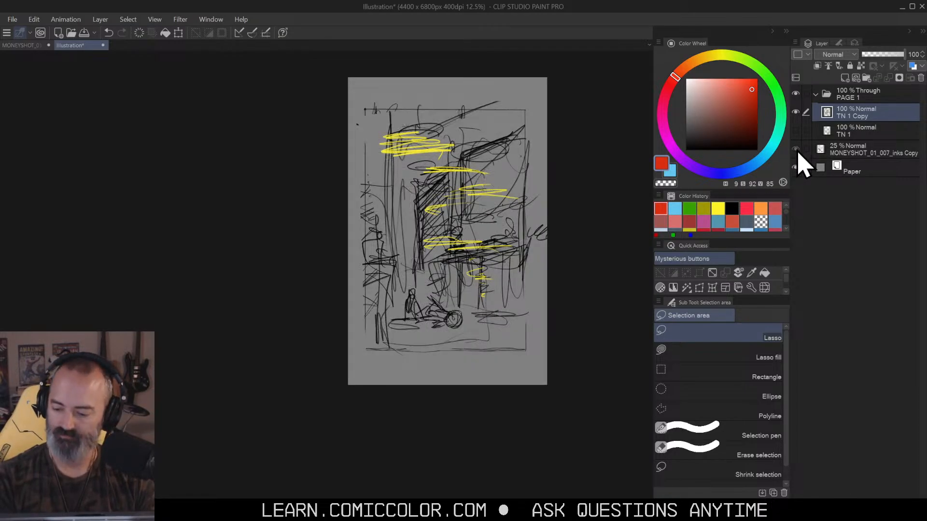
left_click(795, 148)
key("b")
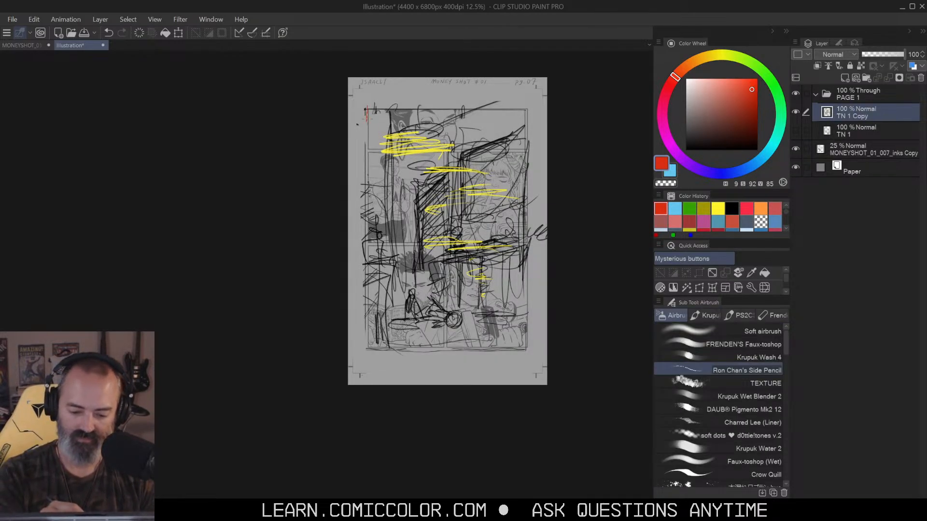
key("ctrl+z")
left_click_drag(739, 108, 786, 187)
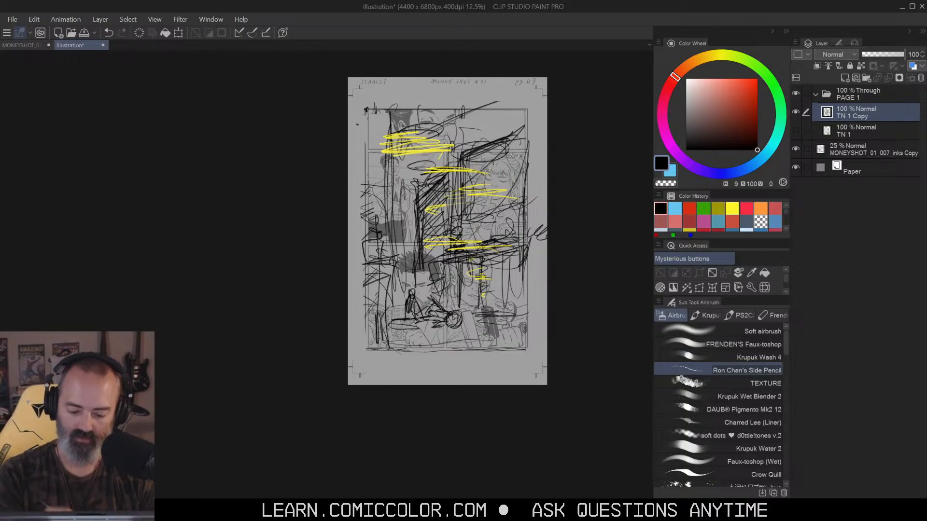
left_click_drag(366, 109, 367, 348)
mouse_move(366, 109)
left_mouse_down()
mouse_move(528, 110)
mouse_move(526, 350)
mouse_move(366, 349)
left_mouse_up()
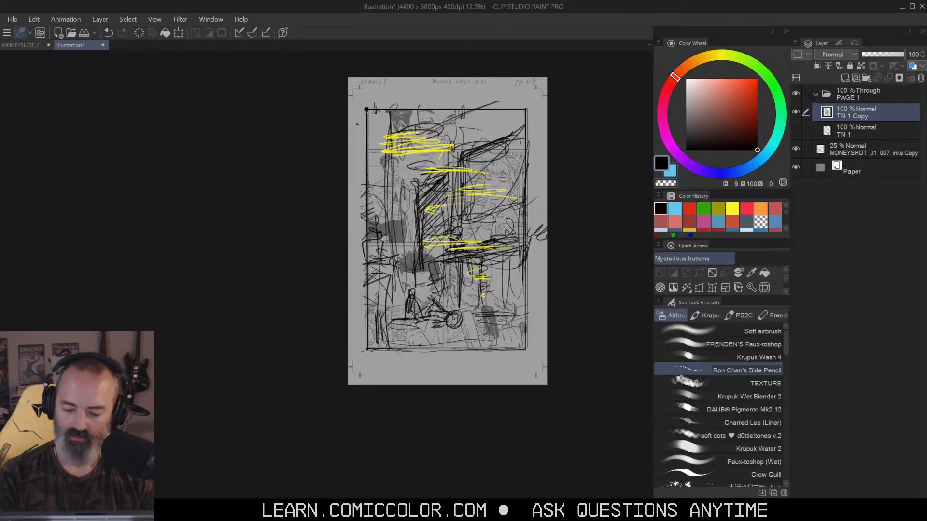
Step: Hide the MONEYSHOT_01_007_inks Copy layer and check the bordered sketch on the TN 1 Copy layer
key("m")
left_click(847, 129)
left_click(860, 110)
left_click(512, 210, "ctrl")
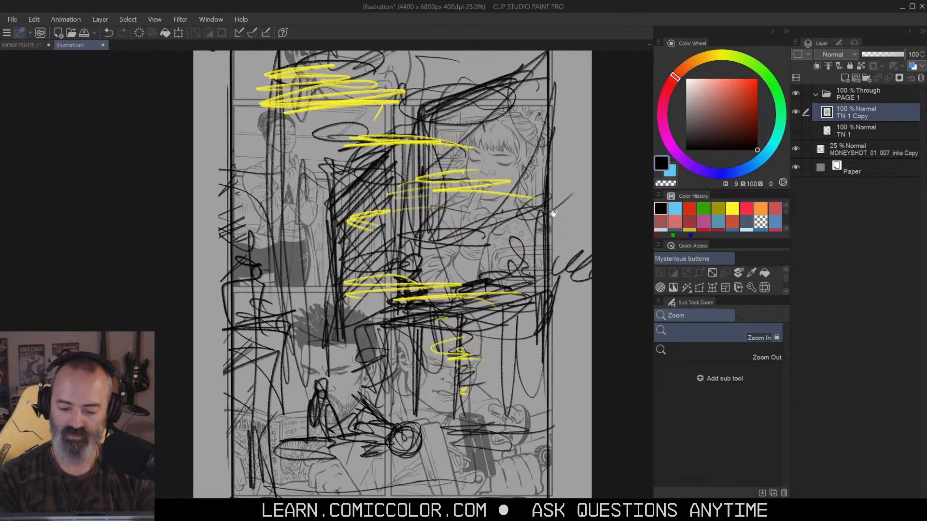
left_click(795, 148)
left_click(540, 220, "alt")
left_click_drag(576, 209, 527, 233)
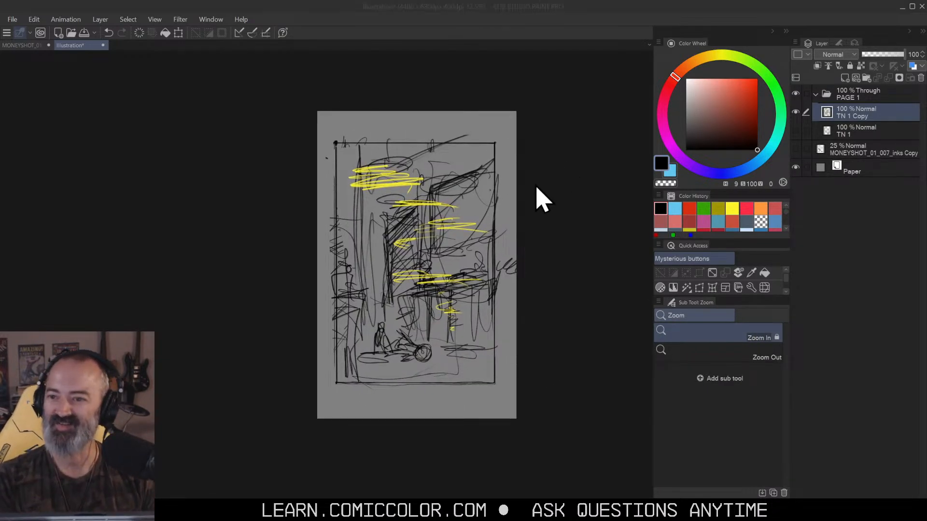
left_click(544, 199)
mouse_move(475, 217)
left_mouse_down()
mouse_move(543, 190)
mouse_move(550, 172)
left_mouse_up()
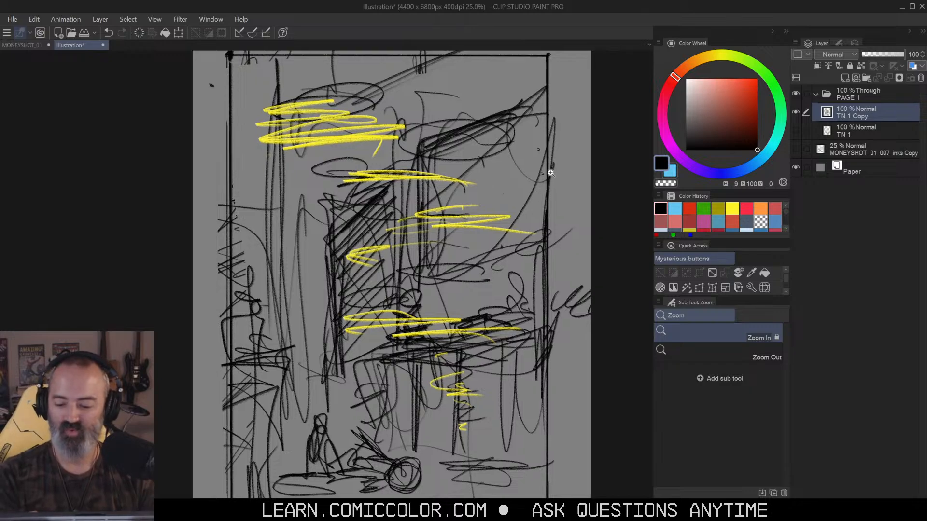
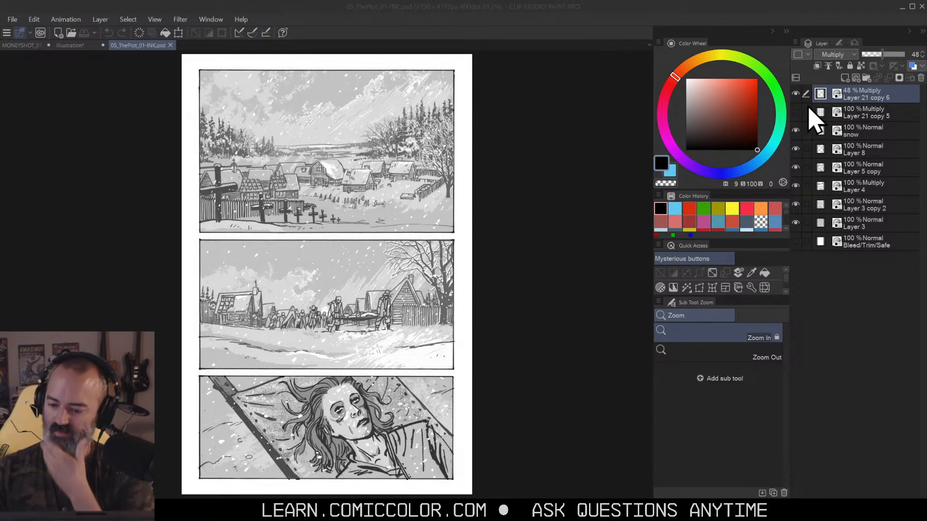
Step: Isolate the Bleed/Trim/Safe layer in 05_ThePlot_01-INK.psd to view its page guides, and close the file
left_click_drag(796, 93, 800, 241)
left_click(797, 241)
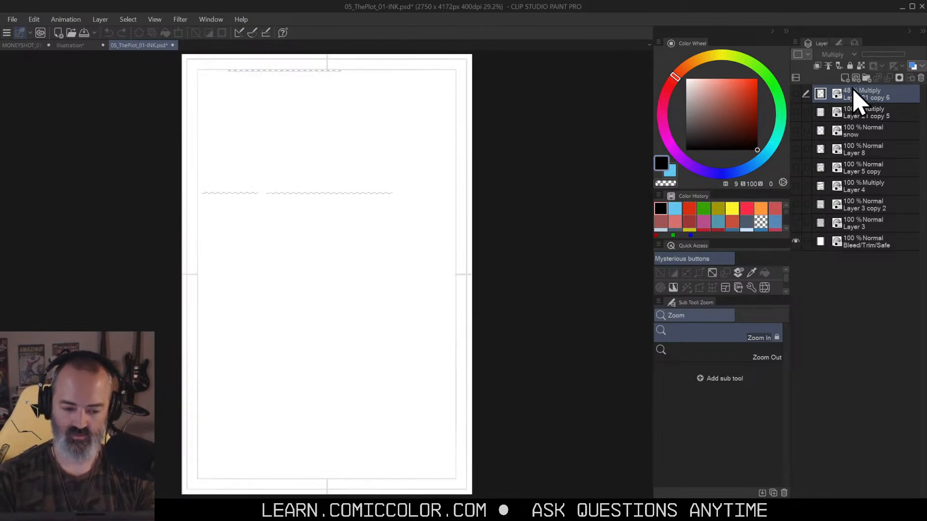
left_click(875, 242)
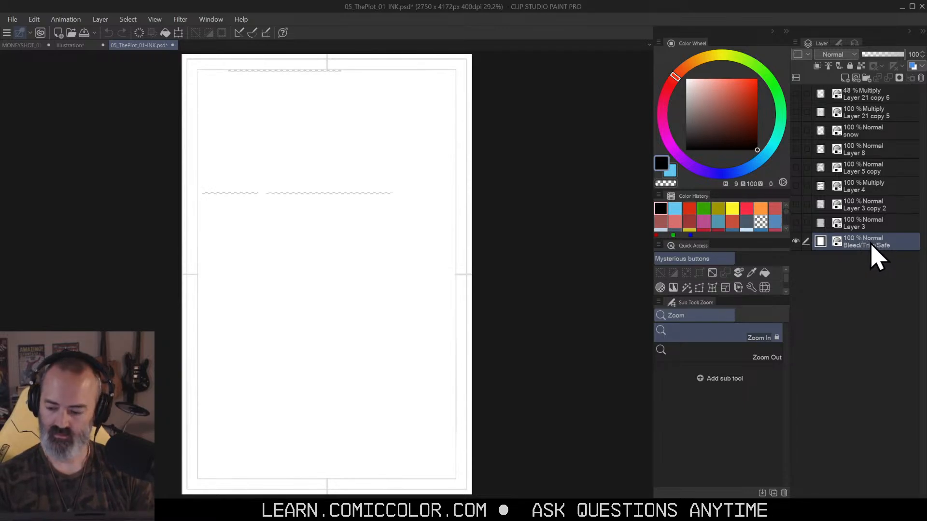
left_click(173, 45)
left_click(490, 192)
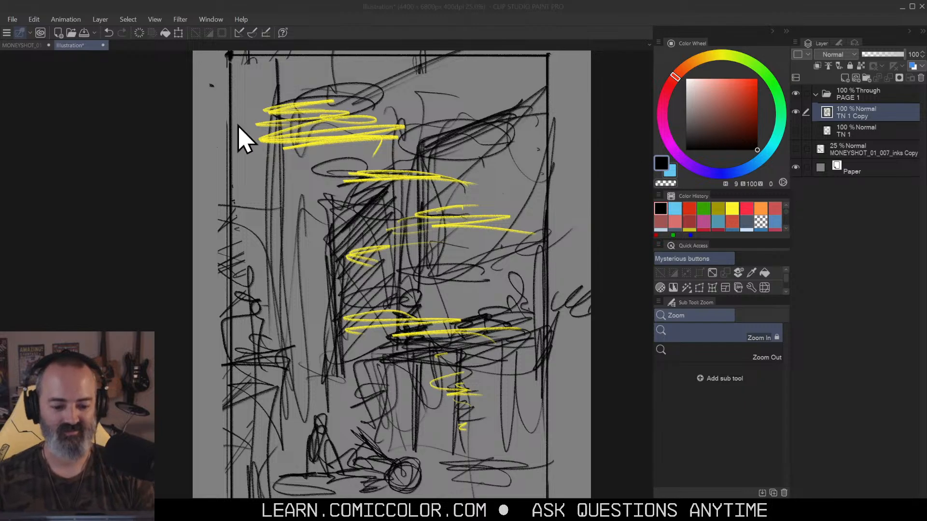
Step: Create a new document from the copied Standard Sized Template image and select its Layer 1
left_click(12, 20)
left_click(36, 44)
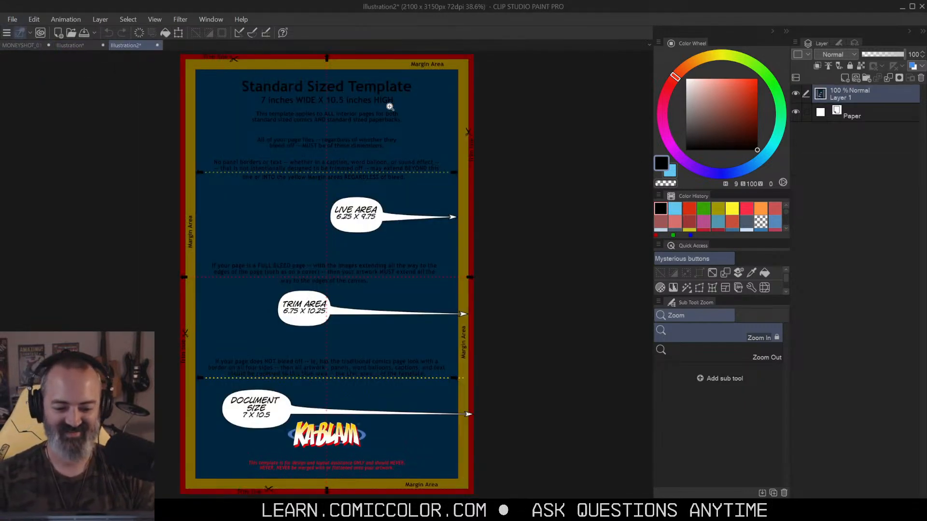
left_click(883, 115)
left_click(872, 94)
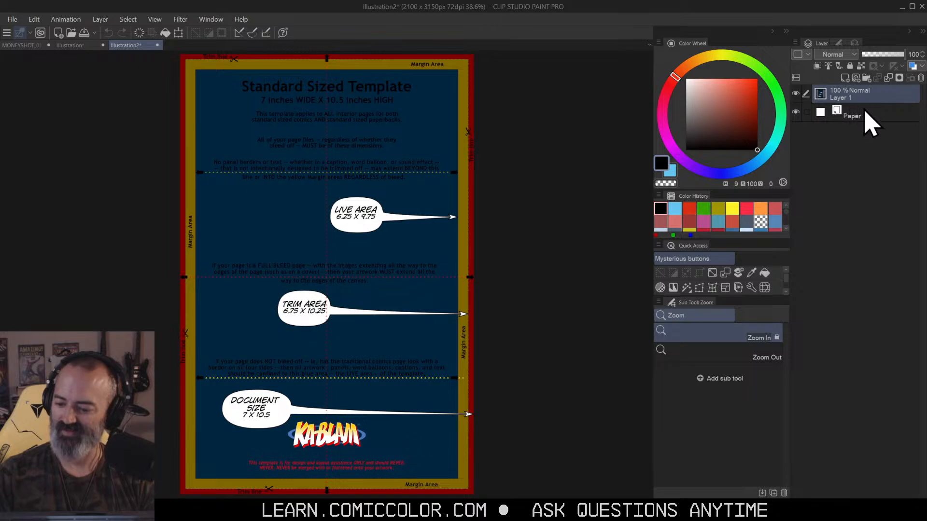
left_click(864, 116)
key("g")
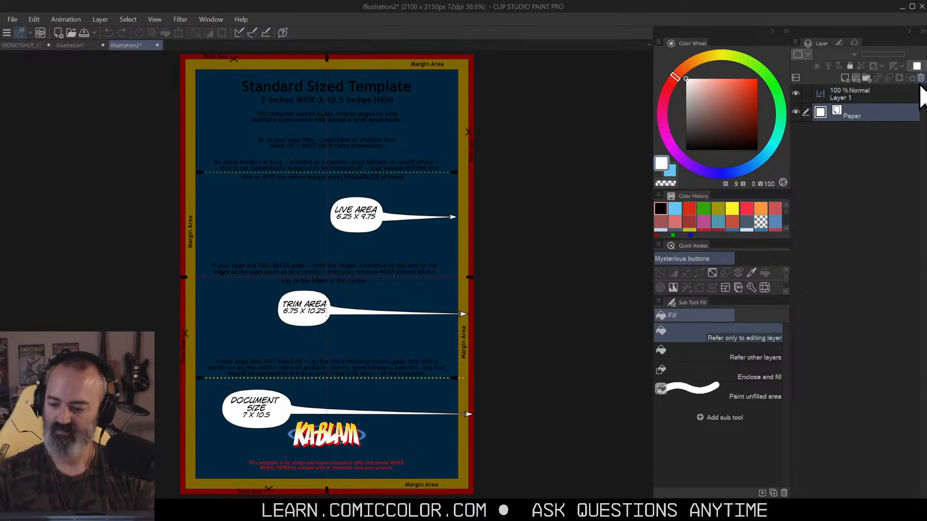
left_click(849, 98)
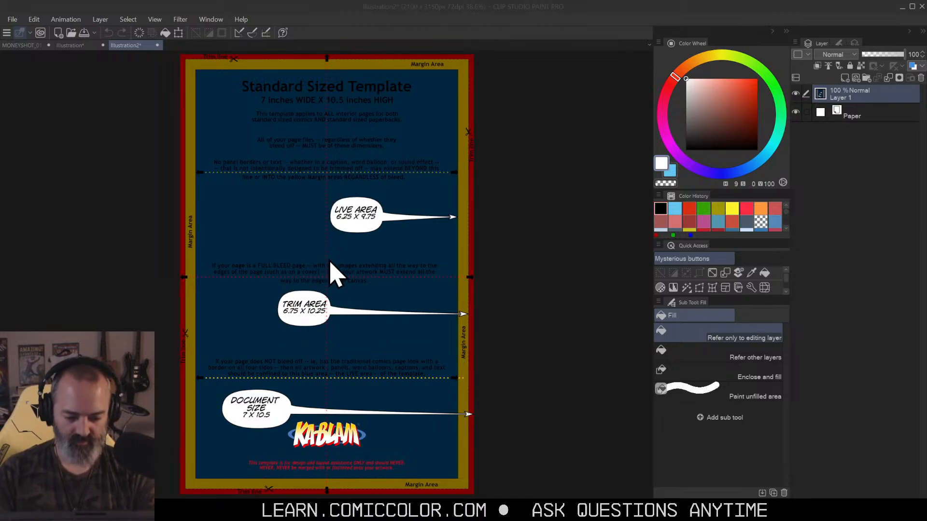
Step: Examine the template's live area, trim area, document size and bleed notes up close
left_click(332, 169)
key("ctrl+space")
double_click(338, 168)
left_click_drag(334, 171, 356, 209)
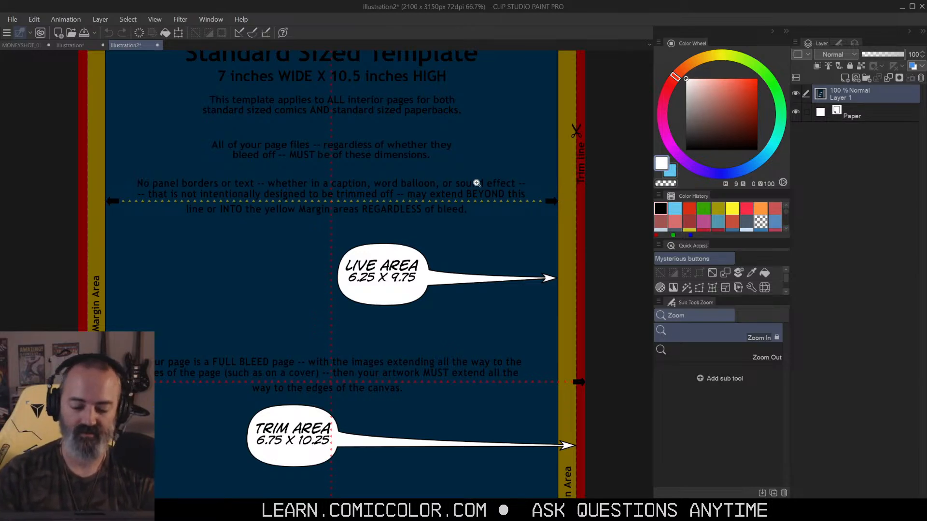
left_click(410, 246, "alt")
left_click_drag(421, 265, 416, 229)
left_click(525, 277)
left_click_drag(471, 293, 534, 190)
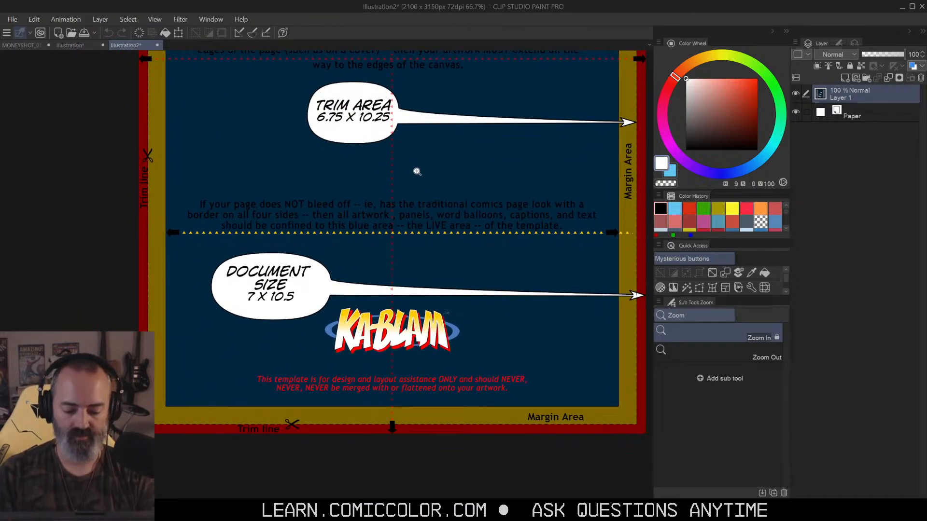
left_click_drag(411, 150, 413, 323)
key("m")
Step: Return to the page 1 sketch document and reduce the TN 1 Copy layer's opacity to 50%
left_click(78, 46)
left_click_drag(455, 162, 463, 144)
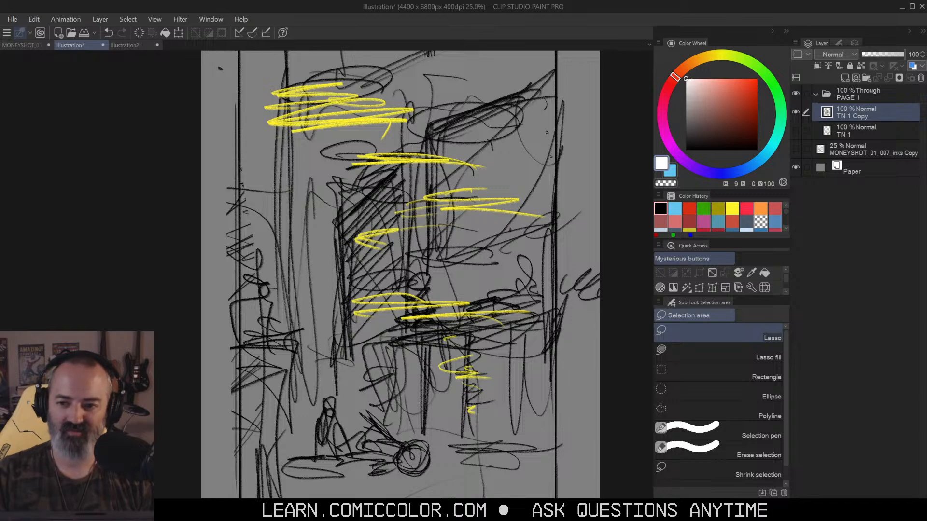
mouse_move(535, 151)
left_mouse_down()
mouse_move(549, 128)
mouse_move(538, 151)
left_mouse_up()
scroll(540, 154, "down", 2)
scroll(543, 154, "up", 2)
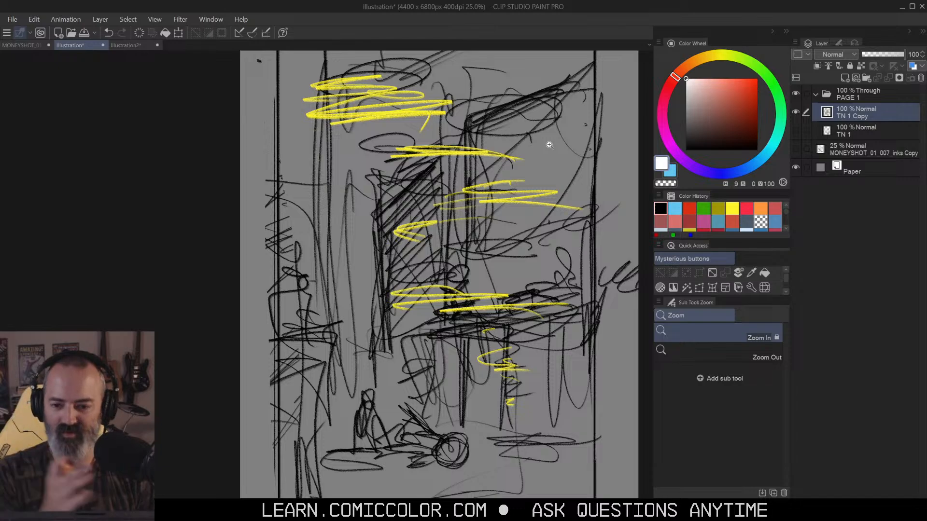
left_click_drag(588, 220, 552, 218)
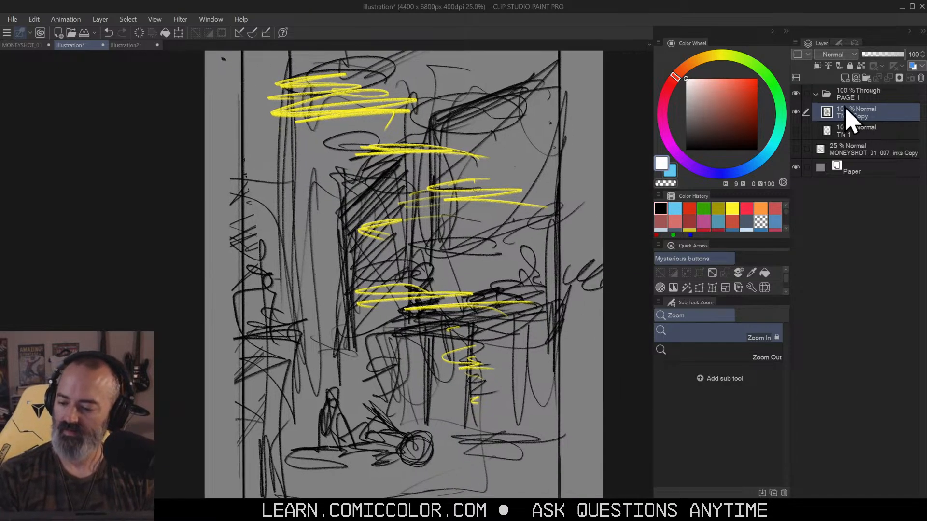
left_click(885, 55)
left_click_drag(888, 55, 885, 55)
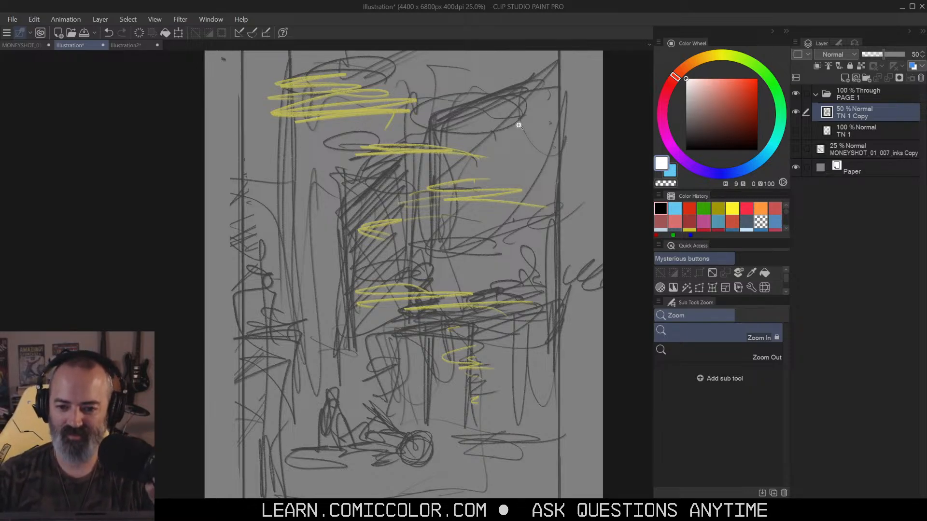
Step: Fade the TN 1 Copy layer to 18% opacity and add a new raster layer above it
key("alt+Tab")
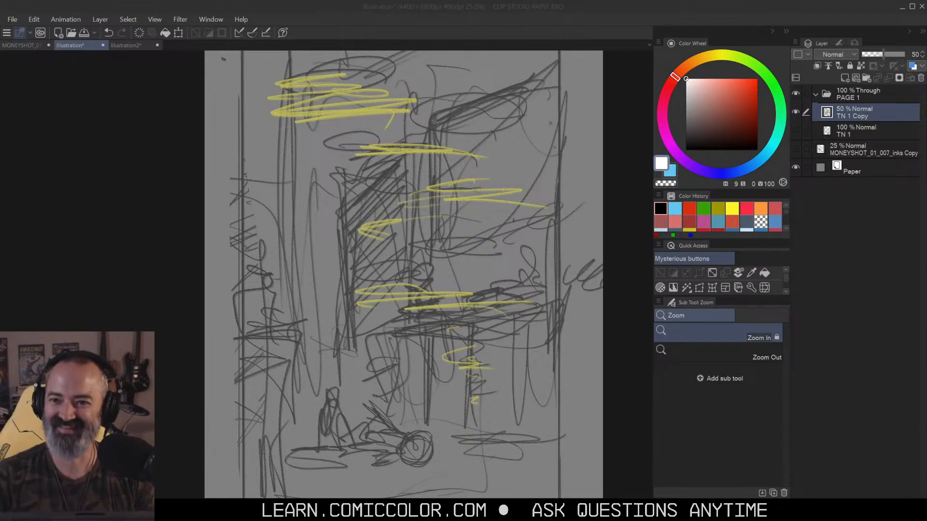
scroll(497, 187, "down", 4)
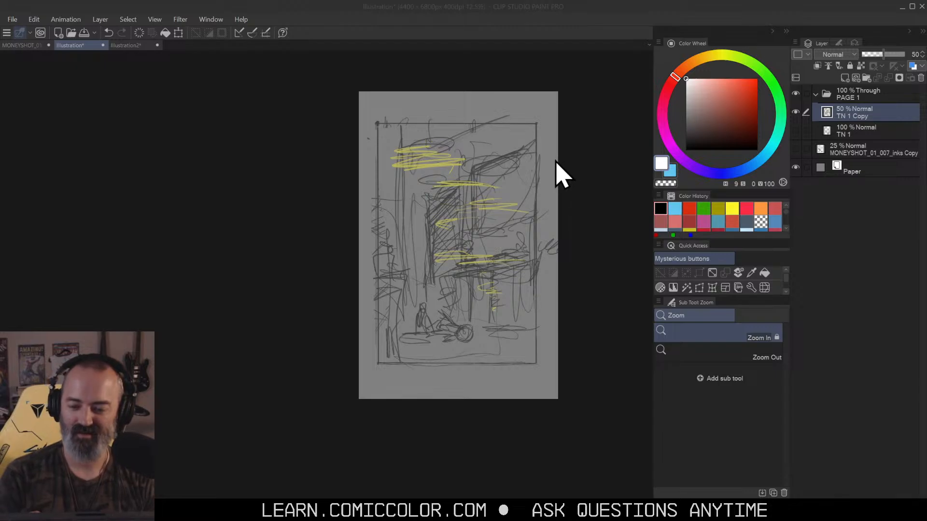
scroll(525, 202, "up", 3)
mouse_move(531, 201)
left_mouse_down()
mouse_move(532, 193)
mouse_move(537, 206)
left_mouse_up()
scroll(532, 193, "down", 1)
left_click_drag(883, 54, 867, 55)
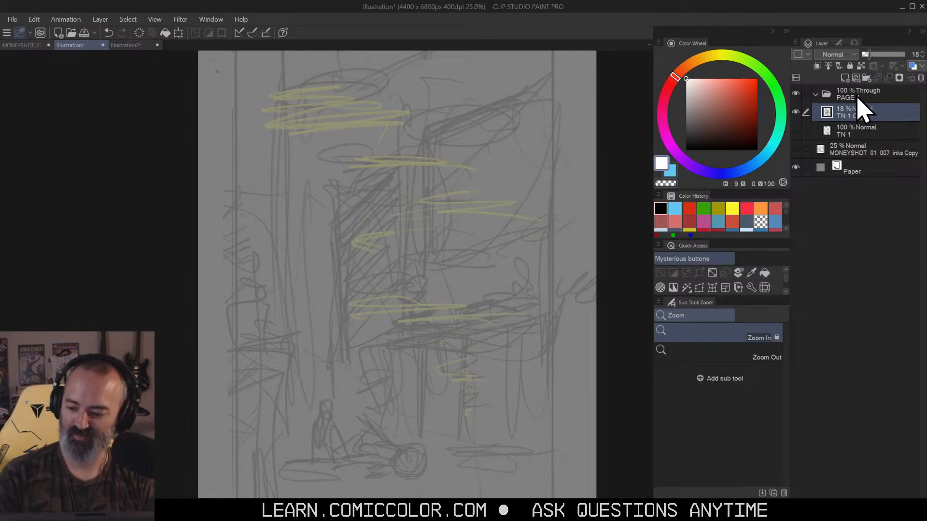
left_click(845, 78)
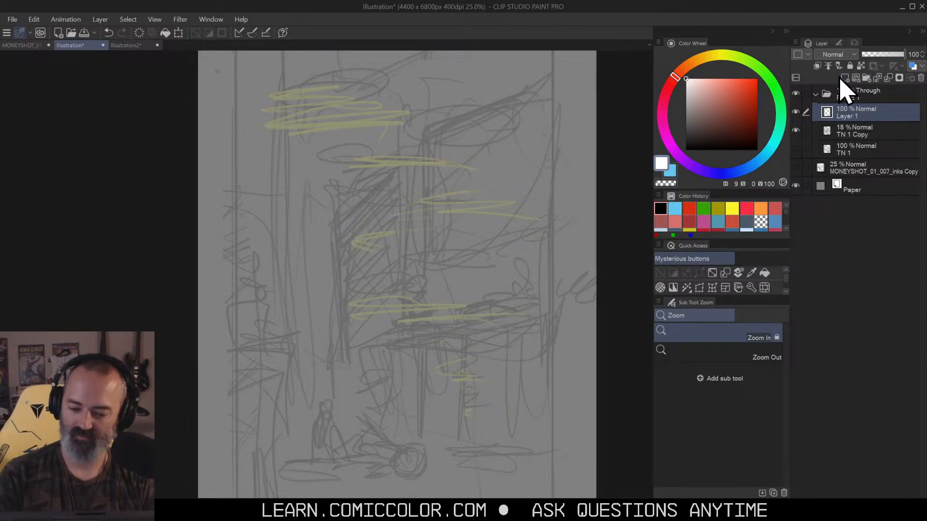
Step: Draw a straight-sided black rectangular page border on the new layer with Ron Chan's Side Pencil, tracing the faded frame
left_click(551, 200, "alt")
left_click_drag(521, 185, 533, 170)
left_click(712, 273)
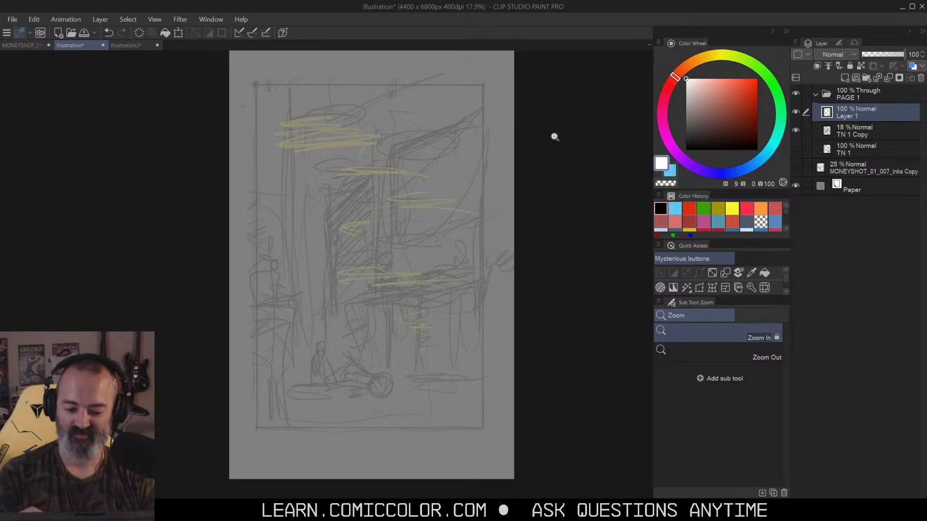
key("b")
left_click_drag(716, 125, 672, 155)
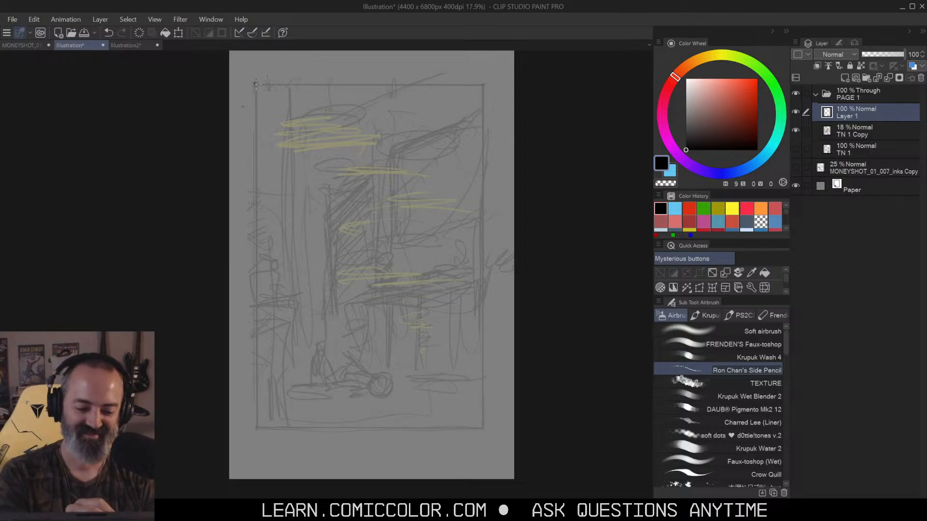
left_click_drag(254, 84, 484, 85)
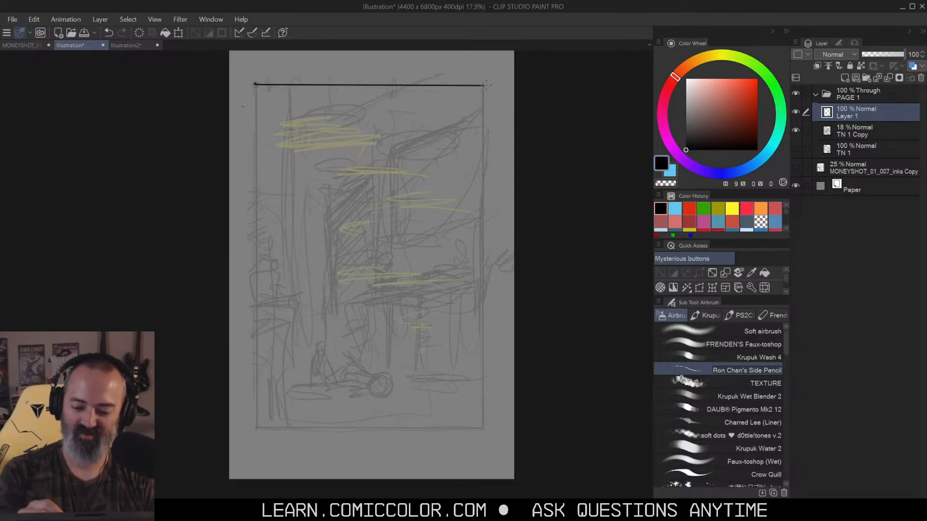
left_click(482, 429, "shift")
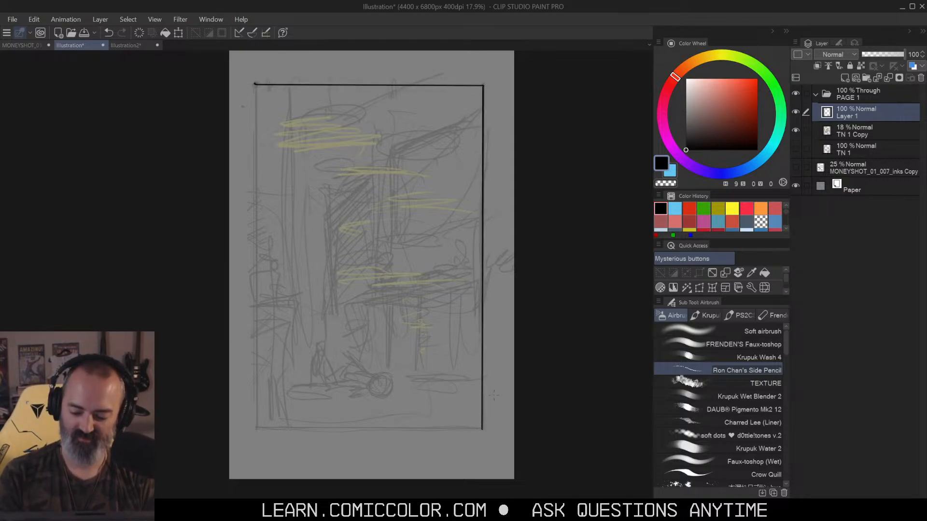
left_click(256, 428, "shift")
left_click(255, 85, "shift")
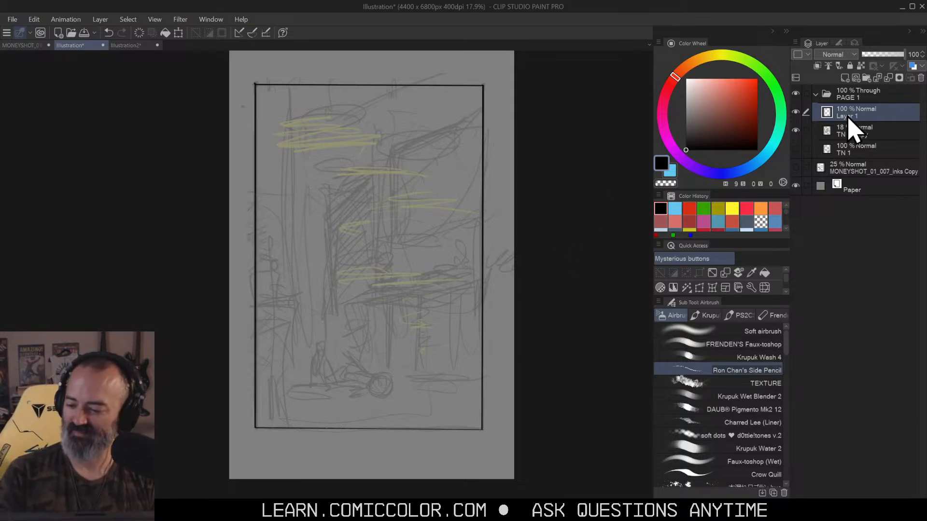
left_click(765, 357)
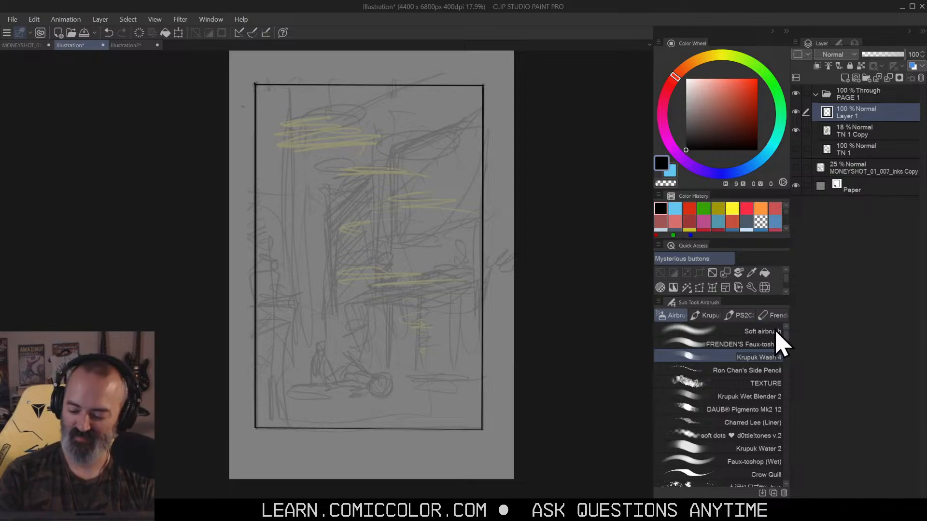
left_click(768, 371)
left_click_drag(498, 170, 505, 146)
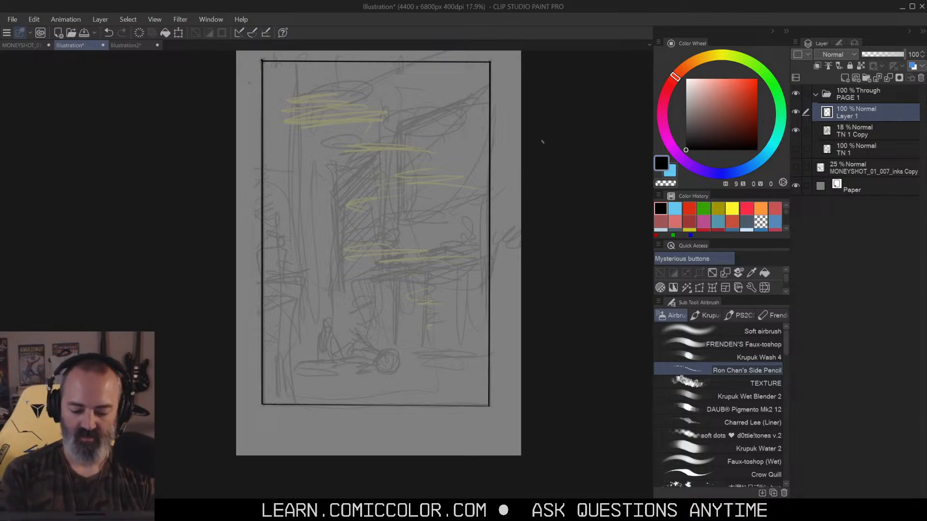
left_click_drag(486, 215, 495, 221)
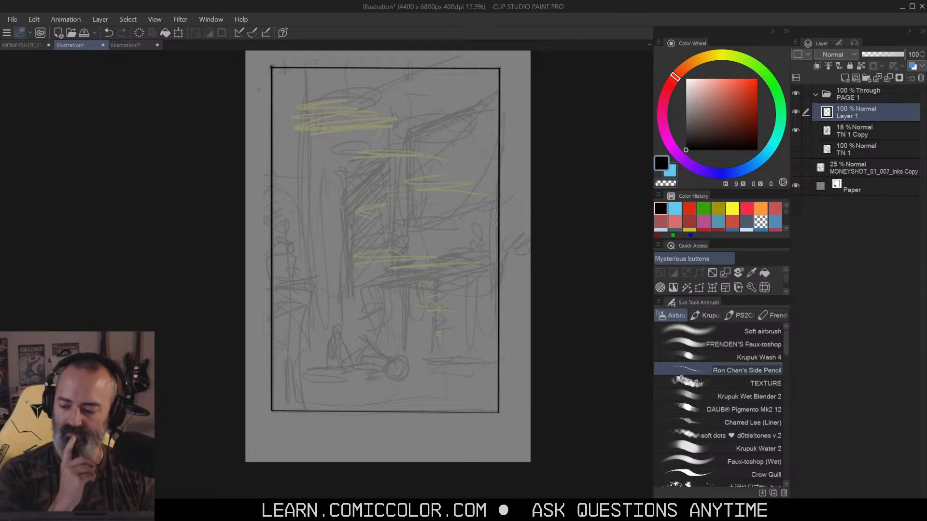
left_click_drag(499, 229, 543, 240)
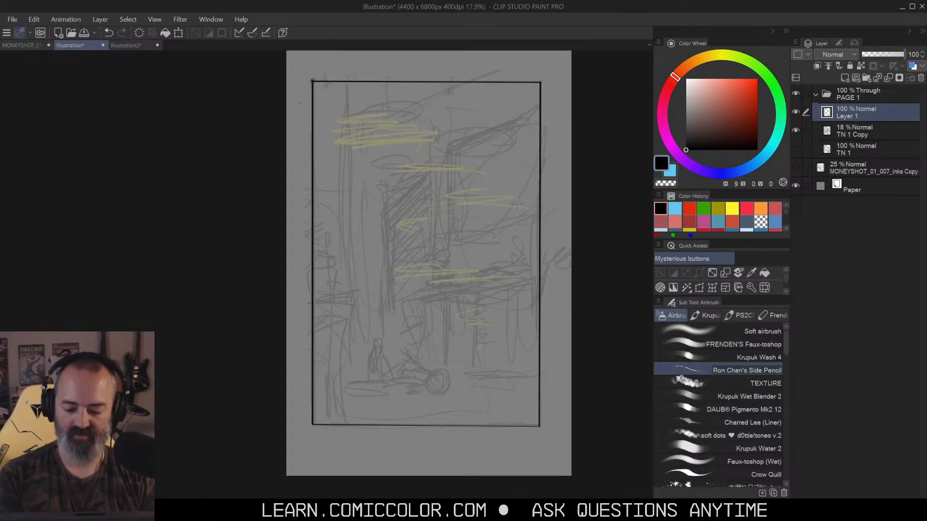
Step: Rename the layer holding the black page border as TN 2
double_click(862, 116)
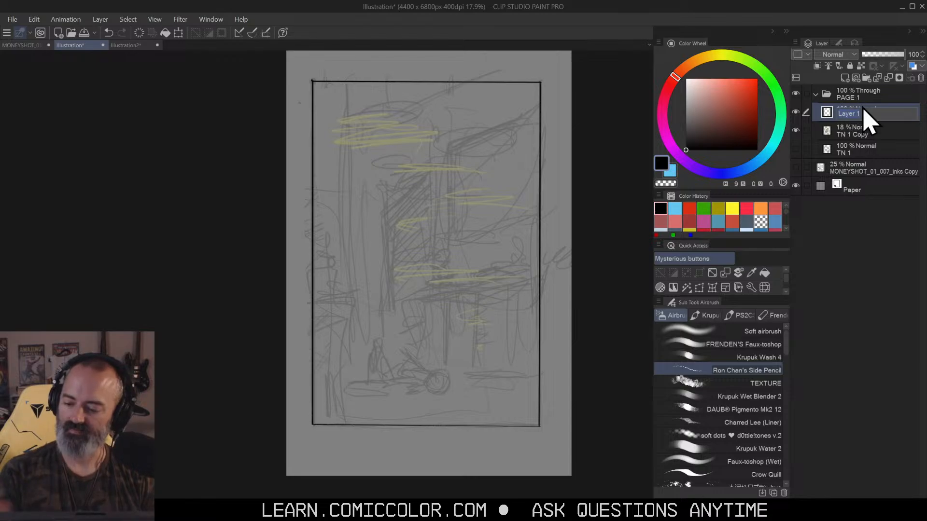
type("T")
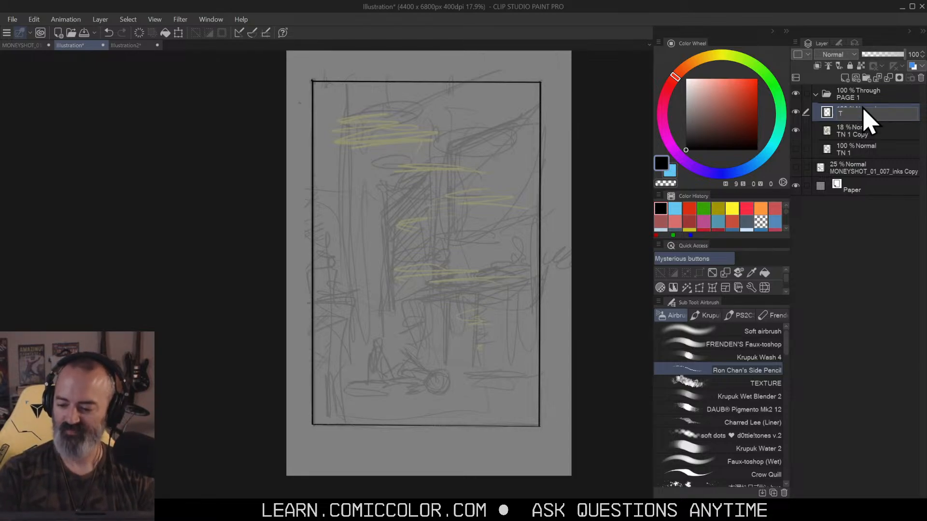
type("N 2")
key("Return")
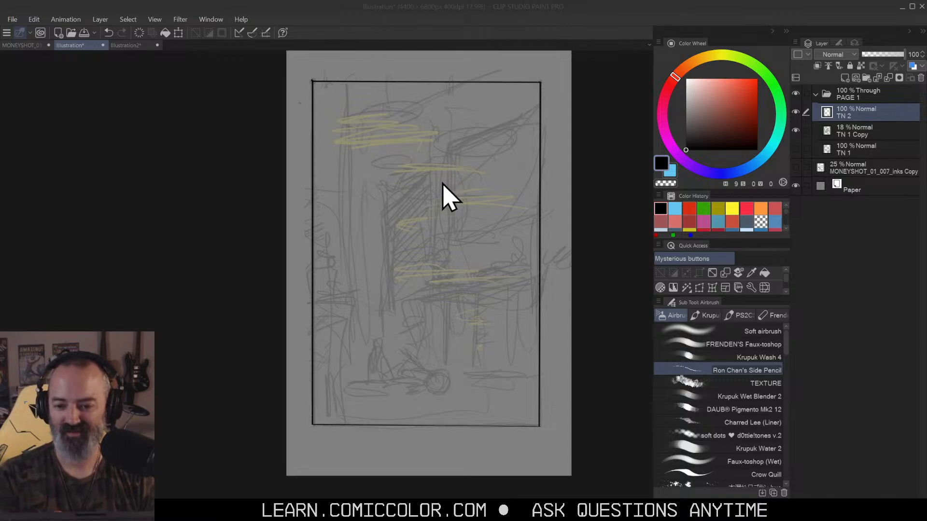
Step: Add a new raster layer between TN 2 and TN 1 Copy for the rough drawing
left_click(852, 137)
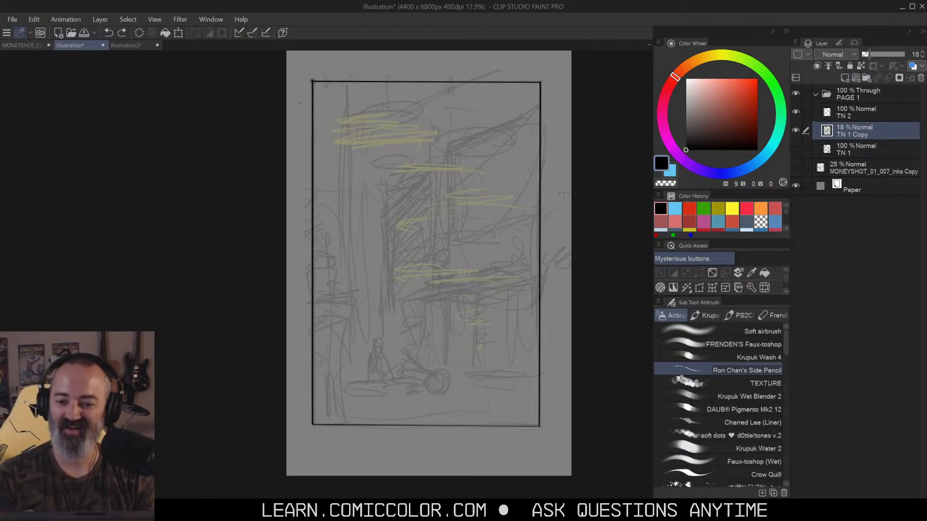
left_click(869, 112)
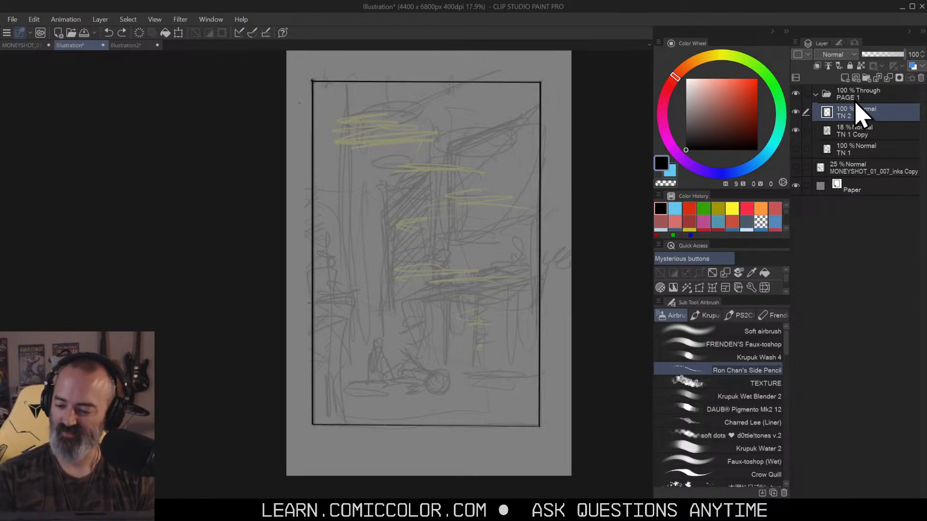
left_click(859, 132)
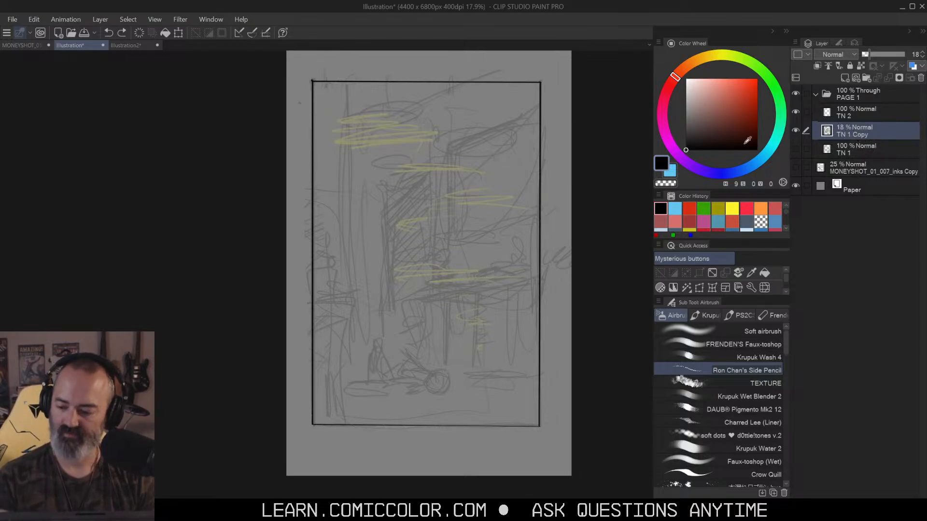
left_click(844, 78)
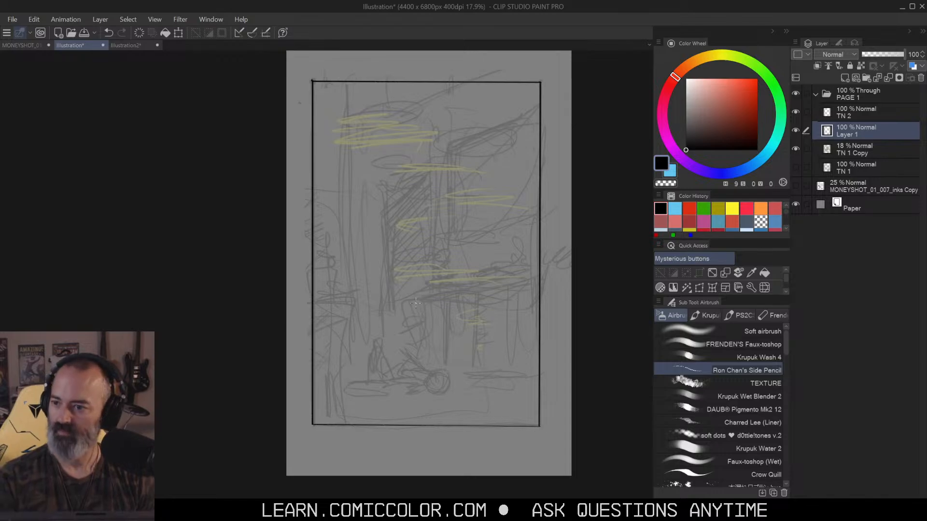
Step: Sketch the counter in the lower right of the page with a slanted top, base line and three upright front lines, following the faded thumbnail
left_click_drag(422, 302, 423, 364)
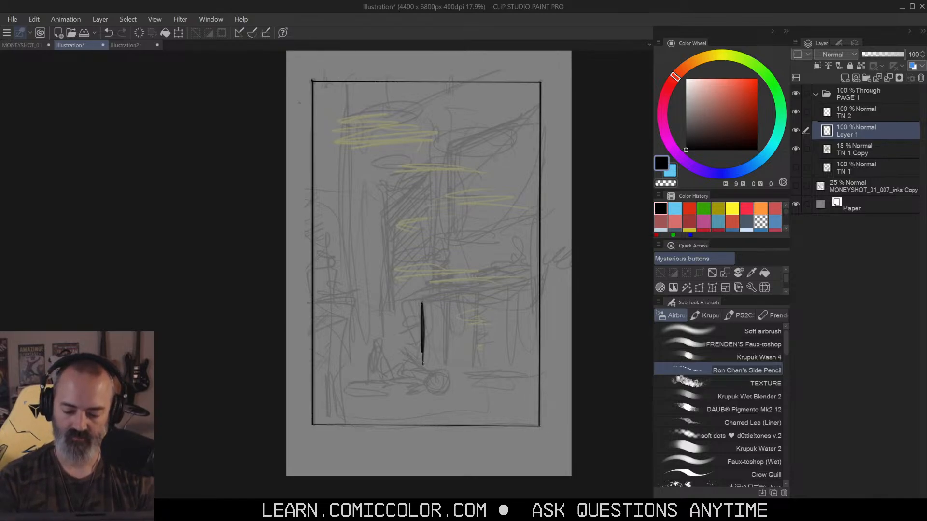
left_click_drag(423, 302, 538, 279)
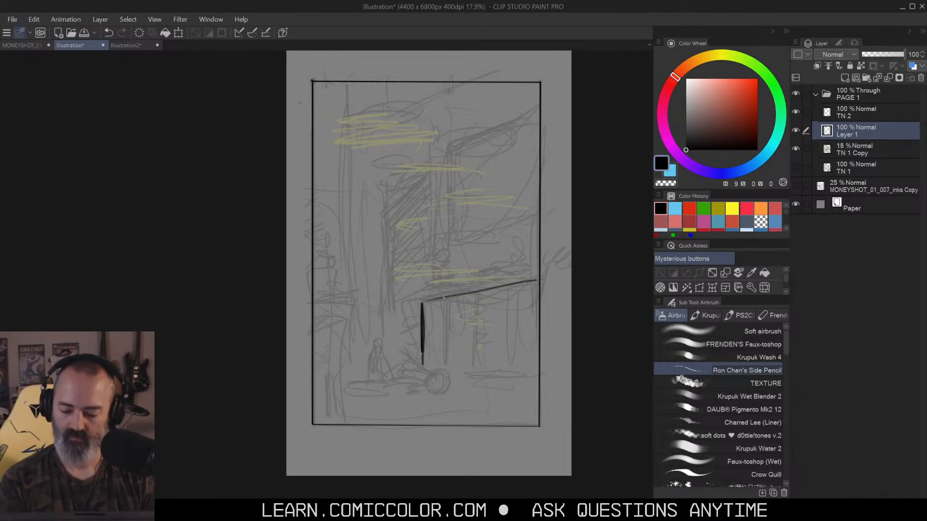
left_click_drag(424, 363, 539, 367)
mouse_move(464, 362)
left_mouse_down()
mouse_move(523, 374)
mouse_move(512, 370)
left_mouse_up()
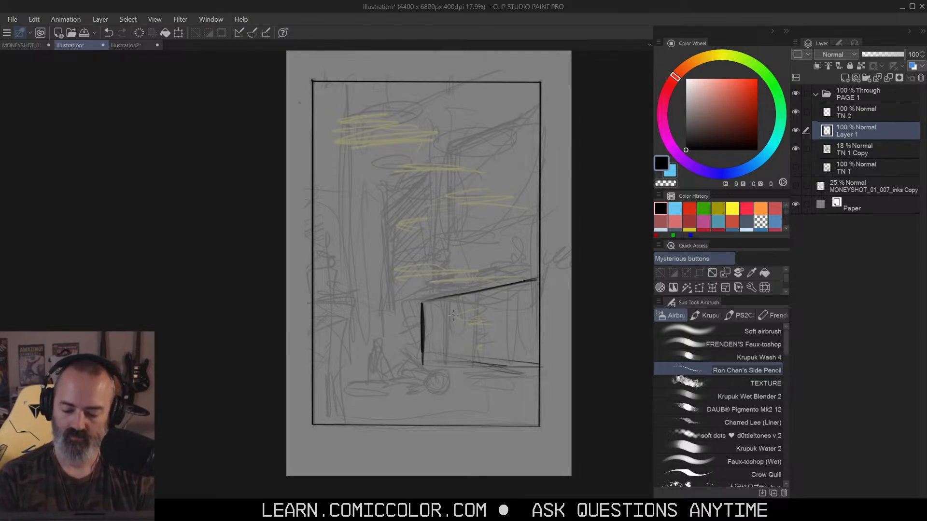
left_click_drag(450, 302, 449, 355)
left_click_drag(509, 289, 508, 333)
left_click_drag(421, 302, 537, 277)
left_click_drag(427, 357, 528, 368)
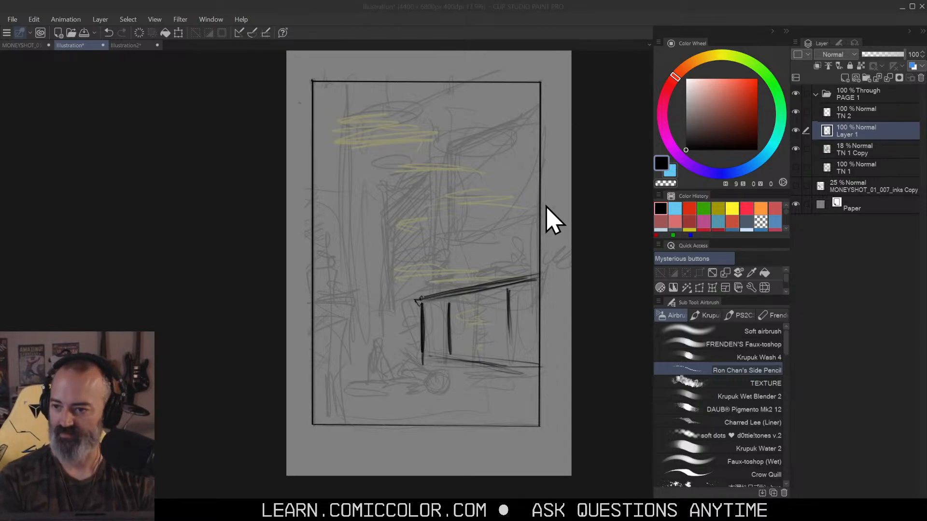
left_click(421, 298)
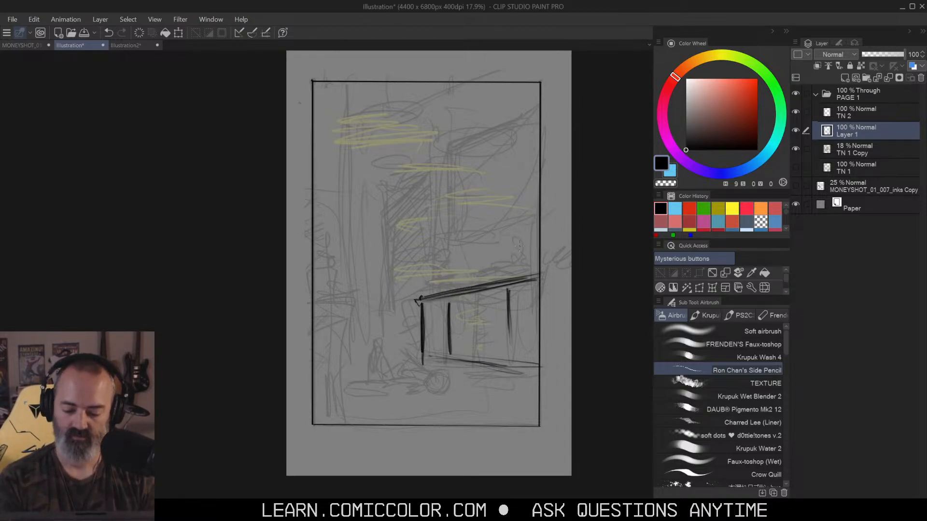
Step: Sketch a low box and an angular monitor-like shape standing on the countertop
scroll(524, 253, "down", 3)
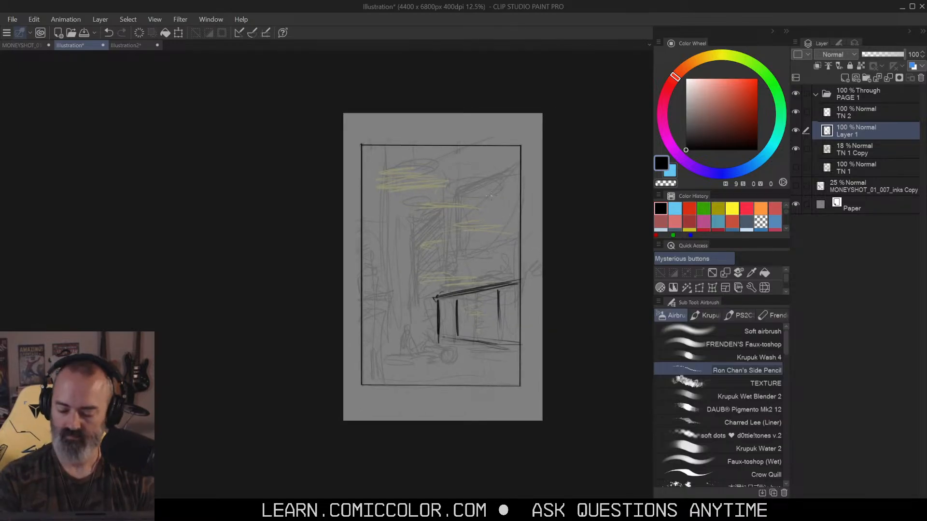
scroll(455, 294, "up", 3)
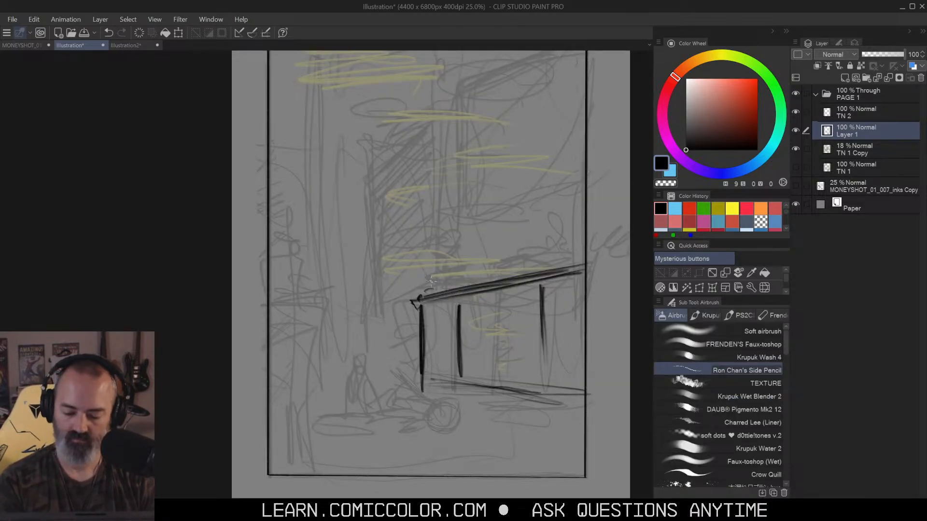
mouse_move(432, 290)
left_mouse_down()
mouse_move(472, 274)
mouse_move(435, 279)
mouse_move(464, 270)
mouse_move(462, 283)
mouse_move(467, 267)
mouse_move(464, 282)
mouse_move(468, 269)
mouse_move(478, 281)
mouse_move(466, 268)
mouse_move(481, 283)
left_mouse_up()
mouse_move(481, 272)
left_mouse_down()
mouse_move(525, 257)
mouse_move(537, 265)
mouse_move(525, 262)
left_mouse_up()
left_click_drag(535, 265, 539, 270)
left_click_drag(485, 279, 491, 247)
left_click_drag(490, 247, 506, 245)
mouse_move(494, 245)
left_mouse_down()
mouse_move(519, 256)
mouse_move(520, 247)
mouse_move(503, 248)
mouse_move(524, 245)
mouse_move(484, 277)
left_mouse_up()
mouse_move(488, 242)
left_mouse_down()
mouse_move(522, 242)
mouse_move(522, 261)
mouse_move(516, 242)
mouse_move(521, 257)
mouse_move(540, 233)
left_mouse_up()
Step: Sketch a leafy potted plant at the countertop's far end, with a short upright beside the page border
mouse_move(547, 246)
left_mouse_down()
mouse_move(525, 238)
mouse_move(571, 239)
left_mouse_up()
mouse_move(555, 236)
left_mouse_down()
mouse_move(530, 244)
mouse_move(554, 255)
left_mouse_up()
mouse_move(548, 246)
left_mouse_down()
mouse_move(568, 231)
mouse_move(568, 243)
left_mouse_up()
left_click_drag(537, 254, 574, 252)
mouse_move(546, 258)
left_mouse_down()
mouse_move(575, 250)
mouse_move(555, 252)
mouse_move(575, 266)
left_mouse_up()
left_click_drag(582, 240, 576, 272)
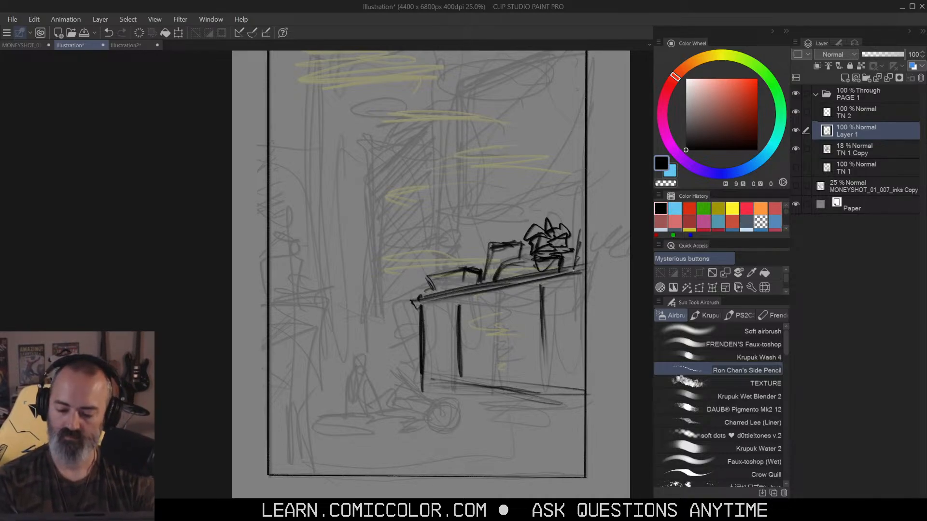
Step: Darken the objects on the counter and thicken the countertop's slanted edge with repeated strokes
mouse_move(494, 253)
left_mouse_down()
mouse_move(515, 252)
mouse_move(497, 257)
mouse_move(494, 270)
mouse_move(510, 255)
mouse_move(499, 253)
mouse_move(482, 280)
mouse_move(439, 280)
mouse_move(465, 268)
left_mouse_up()
left_click_drag(424, 291, 546, 276)
mouse_move(587, 272)
left_mouse_down()
mouse_move(418, 294)
mouse_move(421, 325)
left_mouse_up()
Step: Add a central divider and narrow upright panel details to the counter's front
mouse_move(499, 292)
left_mouse_down()
mouse_move(499, 384)
mouse_move(500, 362)
left_mouse_up()
left_click_drag(490, 313, 488, 353)
mouse_move(506, 314)
left_mouse_down()
mouse_move(505, 347)
mouse_move(506, 337)
left_mouse_up()
left_click_drag(464, 312, 491, 304)
mouse_move(465, 309)
left_mouse_down()
mouse_move(467, 359)
mouse_move(485, 348)
left_mouse_up()
mouse_move(511, 333)
left_mouse_down()
mouse_move(517, 303)
mouse_move(527, 301)
left_mouse_up()
left_click_drag(529, 309, 530, 357)
Step: Draw a slanted line above the countertop objects, rising to the page's right border
mouse_move(547, 170)
left_mouse_down()
mouse_move(541, 181)
mouse_move(552, 178)
left_mouse_up()
mouse_move(447, 239)
left_mouse_down()
mouse_move(576, 203)
mouse_move(552, 191)
left_mouse_up()
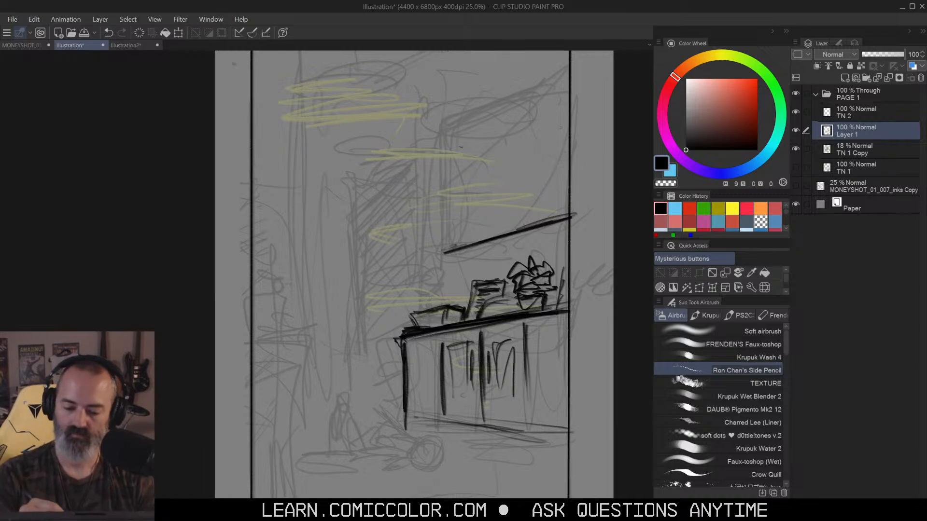
Step: Sketch a large slanted rectangular frame above the counter, with converging upper and lower edges and a leaning left side
left_click_drag(425, 135, 445, 227)
left_click_drag(427, 159, 447, 244)
left_click_drag(437, 128, 584, 79)
left_click_drag(497, 110, 479, 156)
key("ctrl+z")
mouse_move(422, 171)
left_mouse_down()
mouse_move(557, 105)
mouse_move(550, 110)
left_mouse_up()
left_click_drag(438, 167, 549, 113)
mouse_move(418, 181)
left_mouse_down()
mouse_move(550, 117)
mouse_move(425, 255)
left_mouse_up()
left_click_drag(427, 295, 570, 253)
mouse_move(407, 188)
left_mouse_down()
mouse_move(435, 292)
mouse_move(419, 173)
mouse_move(550, 112)
left_mouse_up()
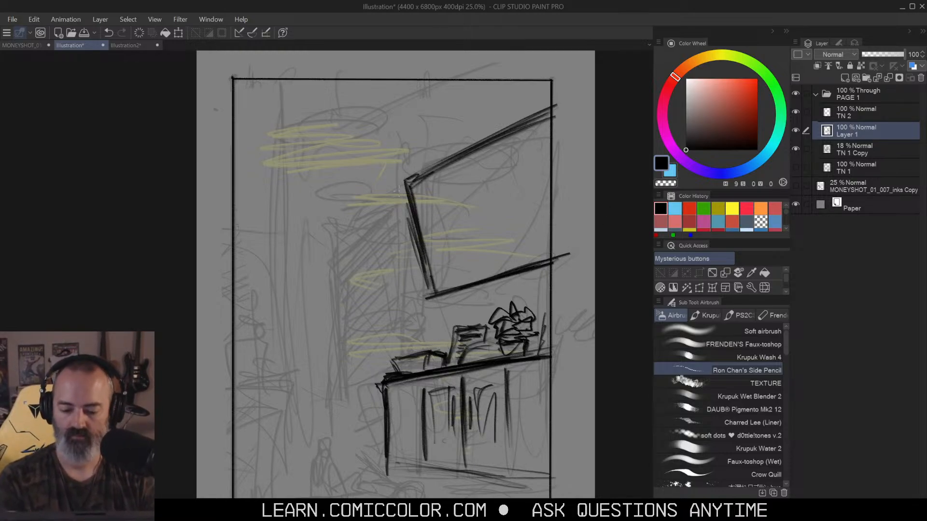
Step: Thicken the slanted frame's upper edge and its inner top corner with dark pencil strokes
key("slash")
left_click(524, 209, "alt")
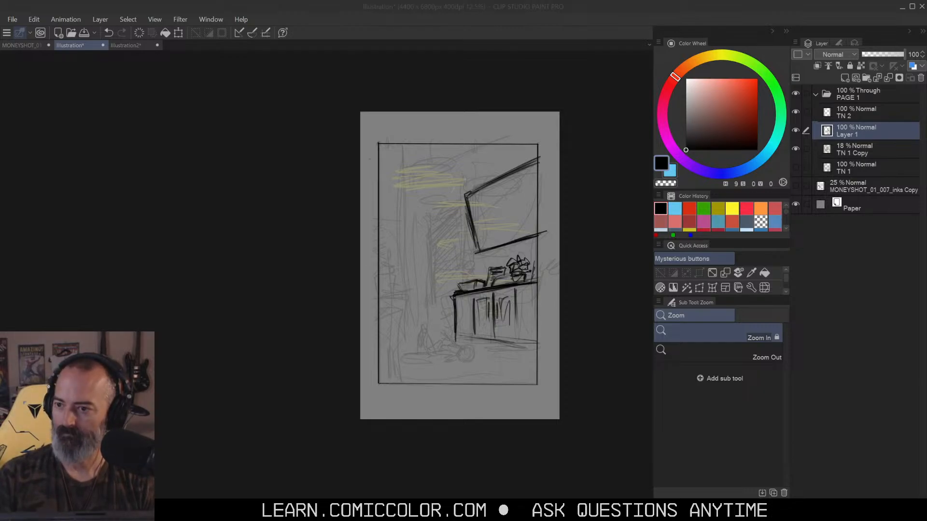
left_click(513, 196)
key("b")
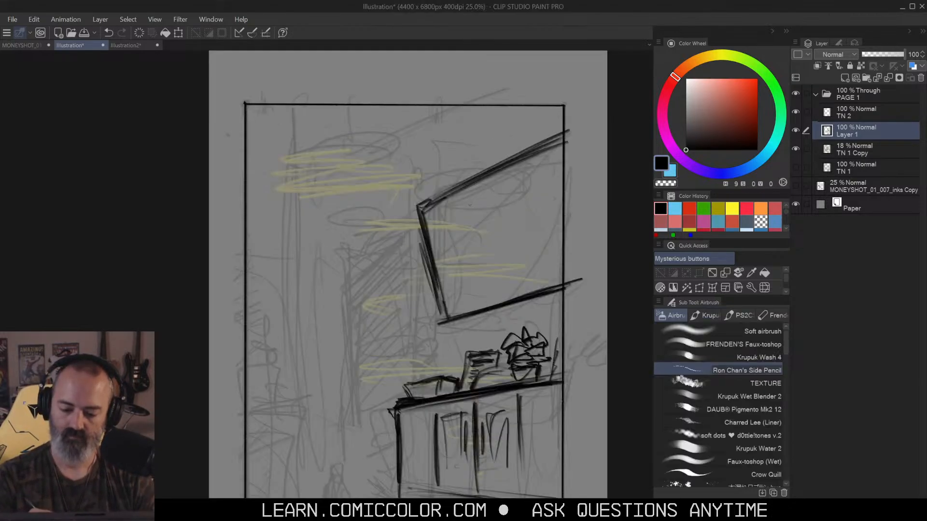
mouse_move(424, 218)
left_mouse_down()
mouse_move(442, 310)
mouse_move(562, 140)
mouse_move(443, 195)
left_mouse_up()
Step: Lasso the slanted frame, move it down slightly closer to the counter objects, and deselect it
key("m")
mouse_move(563, 151)
left_mouse_down()
mouse_move(526, 131)
mouse_move(409, 263)
mouse_move(562, 261)
left_mouse_up()
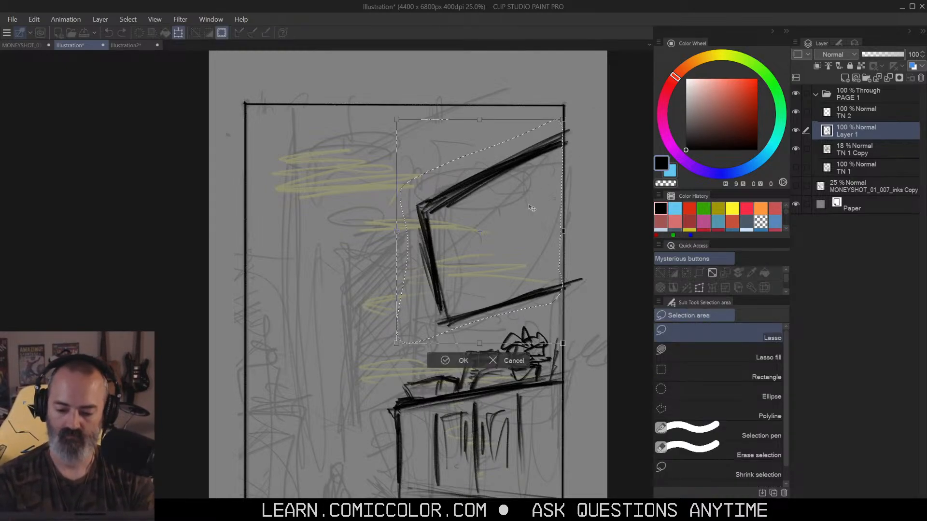
key("ctrl+t")
left_click(464, 378)
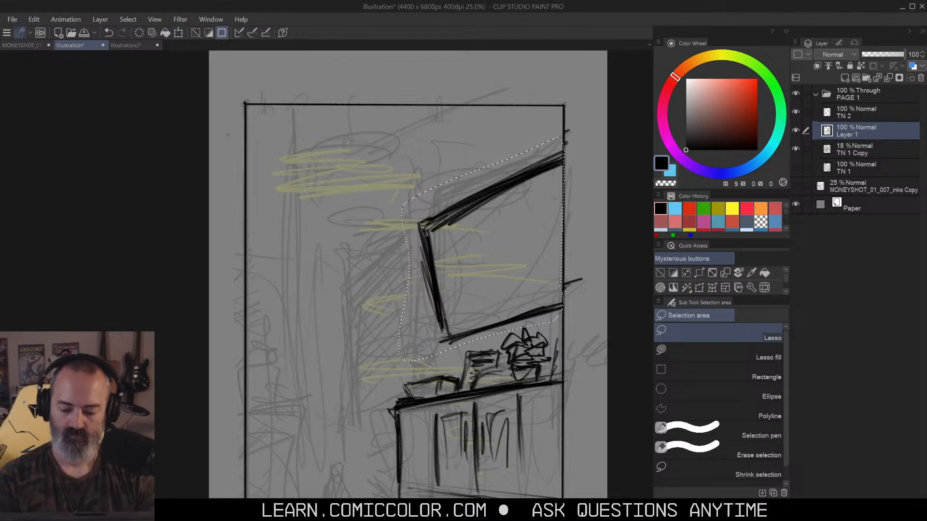
mouse_move(583, 192)
left_mouse_down()
mouse_move(579, 133)
mouse_move(589, 138)
left_mouse_up()
key("ctrl+d")
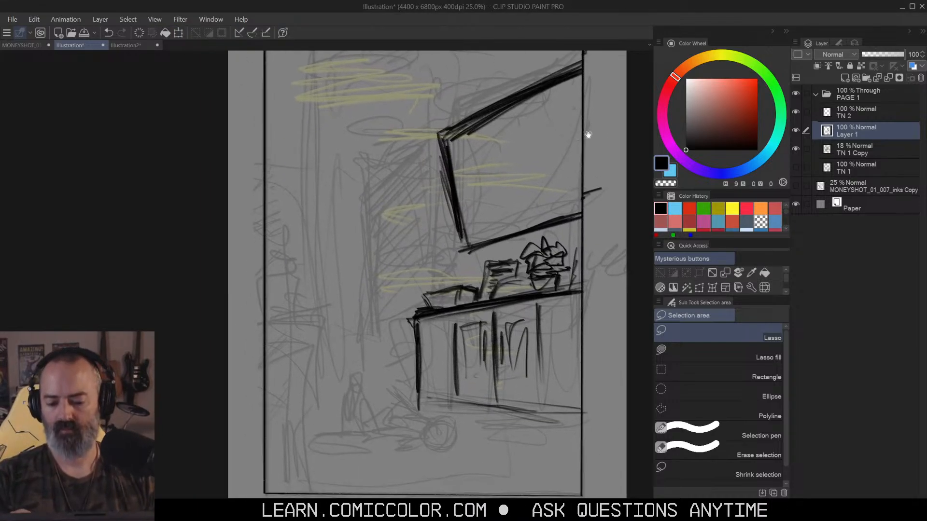
Step: Fill the slanted frame with parallel diagonal hatching strokes
left_click_drag(504, 191, 503, 215)
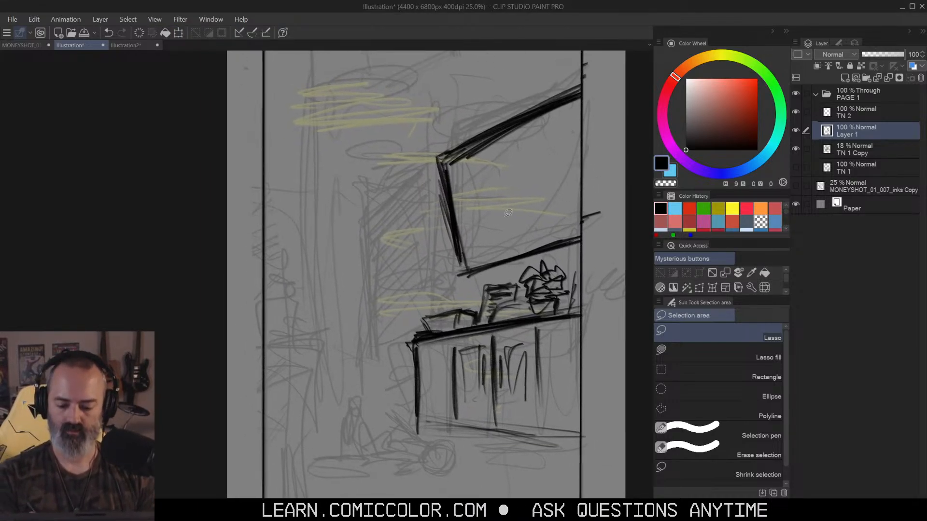
left_click(511, 214, "ctrl+alt")
mouse_move(545, 161)
left_mouse_down()
mouse_move(480, 193)
mouse_move(492, 183)
mouse_move(543, 196)
mouse_move(487, 218)
mouse_move(536, 232)
mouse_move(511, 235)
left_mouse_up()
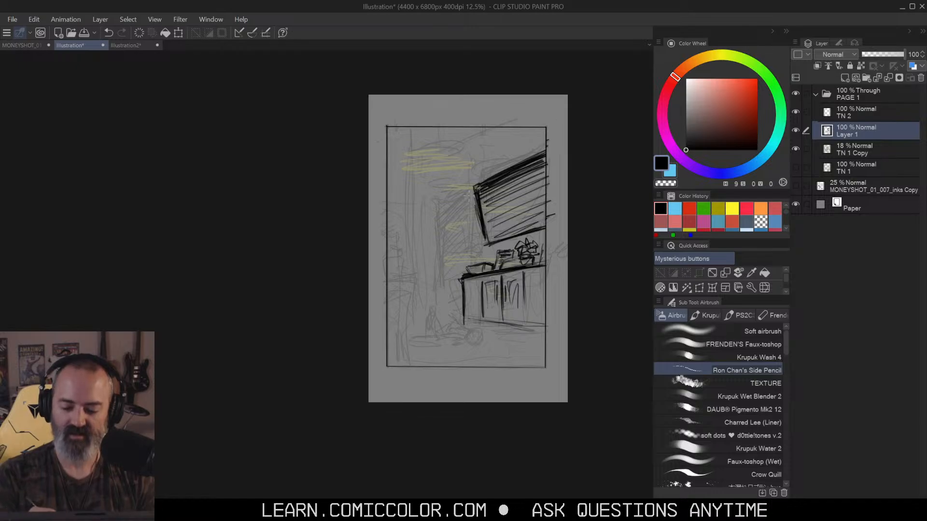
Step: Sketch the two vertical sides and short base line of a tall doorway beside the counter
left_click_drag(468, 200, 469, 265)
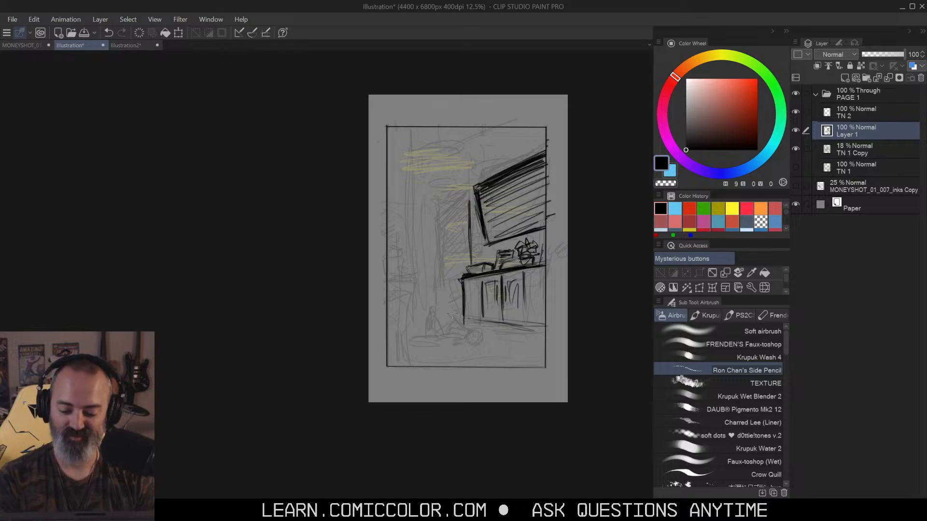
left_click_drag(447, 314, 462, 313)
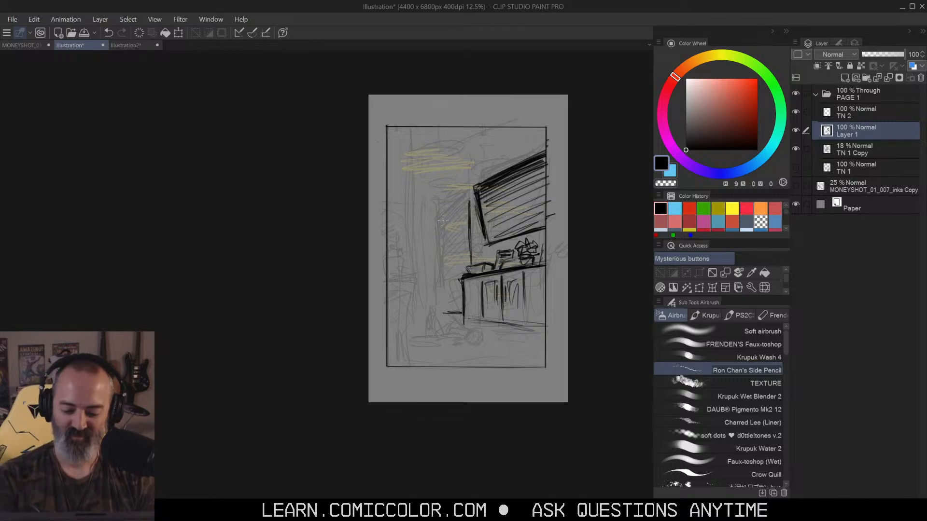
left_click_drag(442, 194, 443, 307)
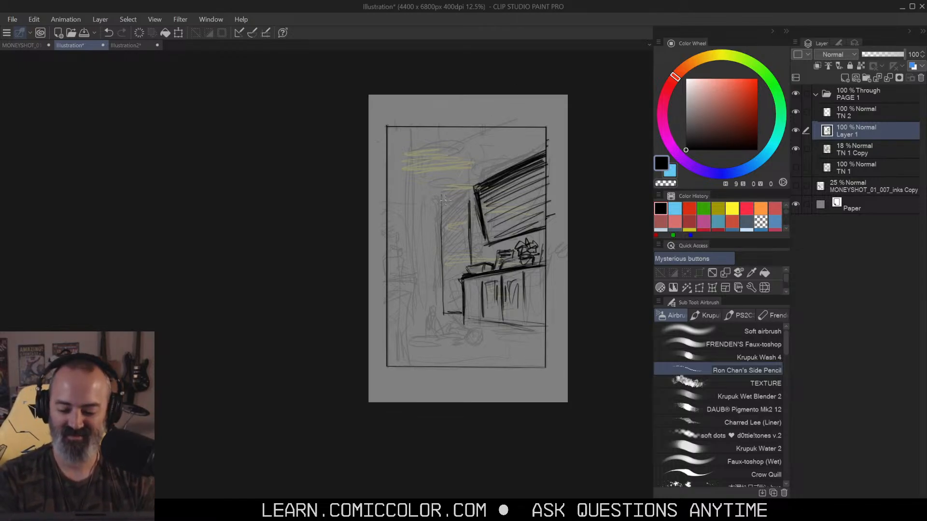
Step: Close the doorway's top with a slanted perspective line and reinforce its left upright
key("ctrl+space")
left_click(477, 201)
left_click_drag(459, 190, 458, 183)
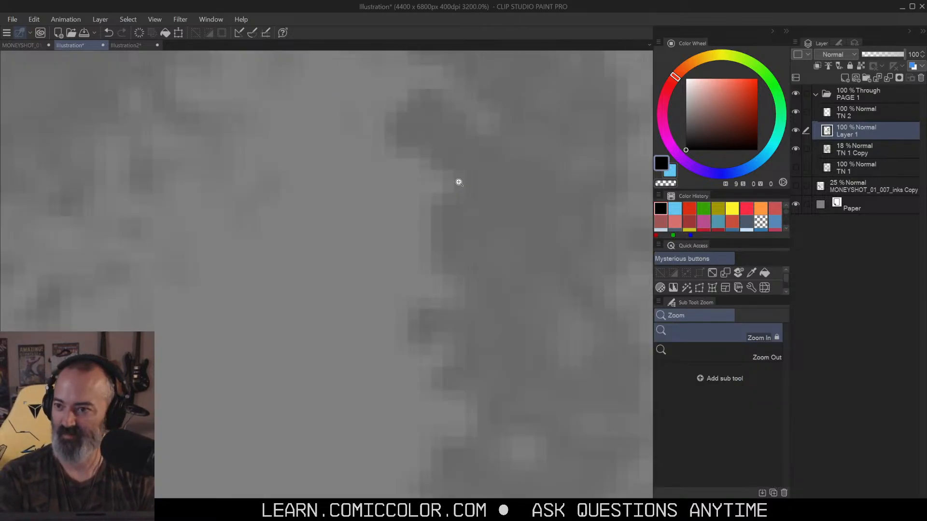
key("ctrl+space")
left_click(473, 199, "alt")
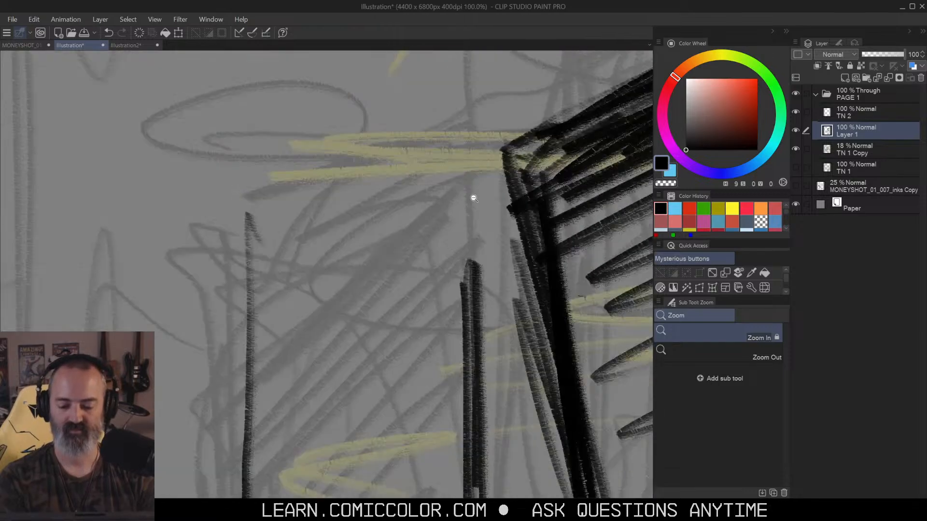
left_click(477, 198, "alt")
left_click(478, 199, "alt")
key("space")
left_click_drag(512, 208, 525, 147)
left_click_drag(418, 185, 482, 159)
left_click_drag(421, 182, 490, 160)
left_click_drag(423, 180, 416, 197)
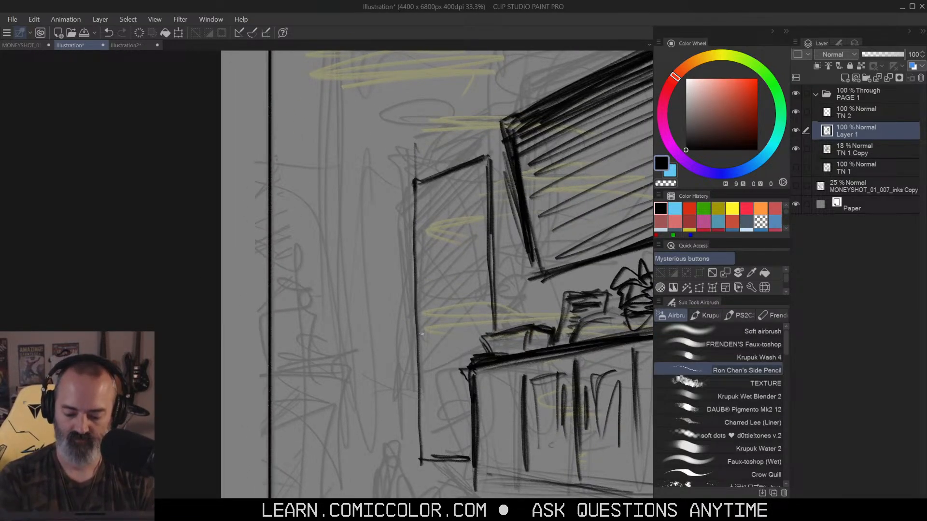
left_click(415, 200, "shift")
key("ctrl+space")
left_click(459, 320, "alt")
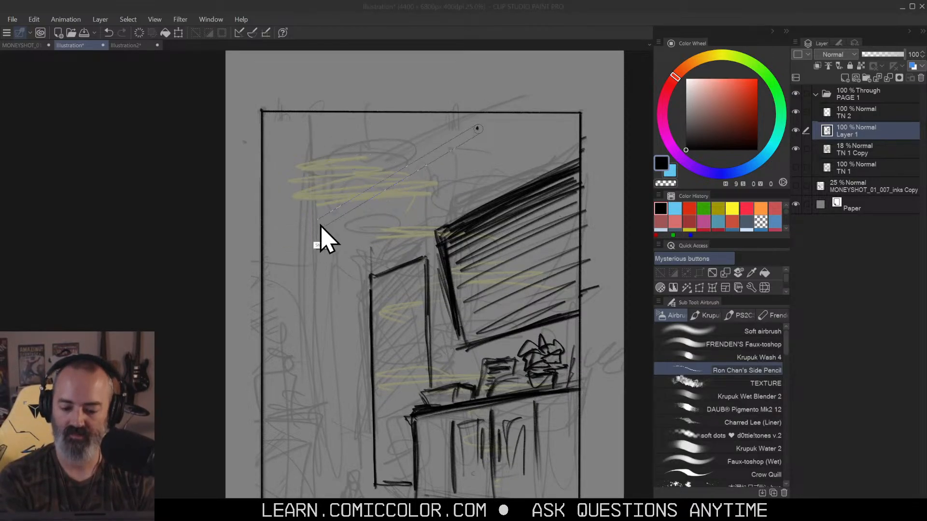
left_click(290, 257)
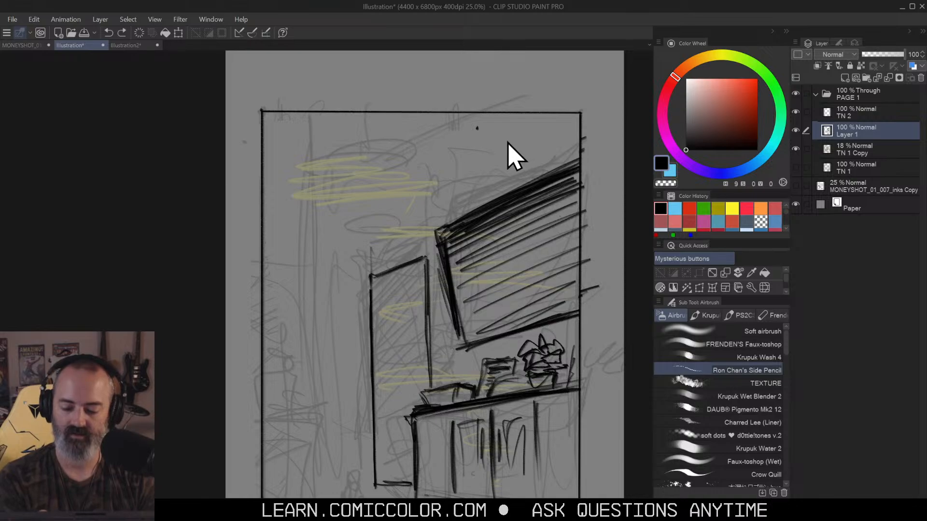
left_click_drag(311, 249, 480, 130)
key("ctrl+z")
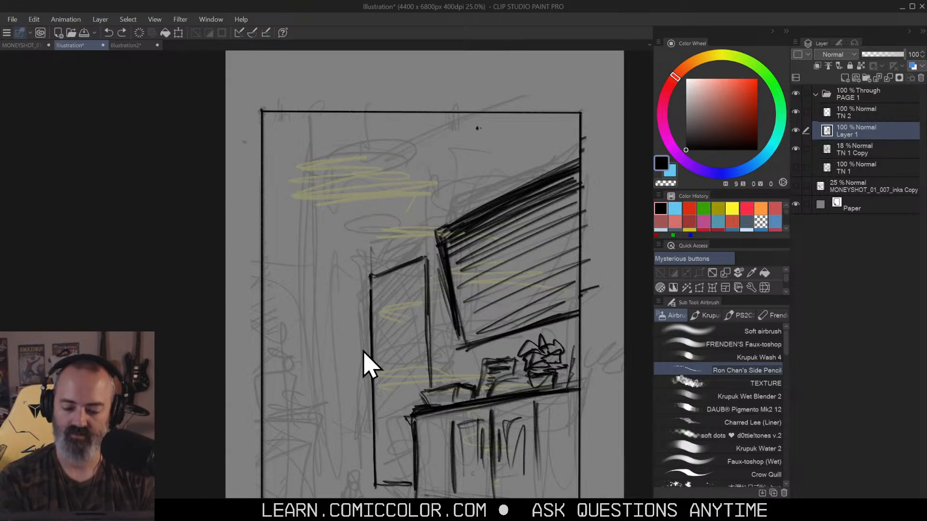
Step: Thicken the doorway's base line and left upright with heavier pencil strokes
key("m")
key("ctrl+minus")
key("ctrl+minus")
left_click_drag(454, 246, 539, 190)
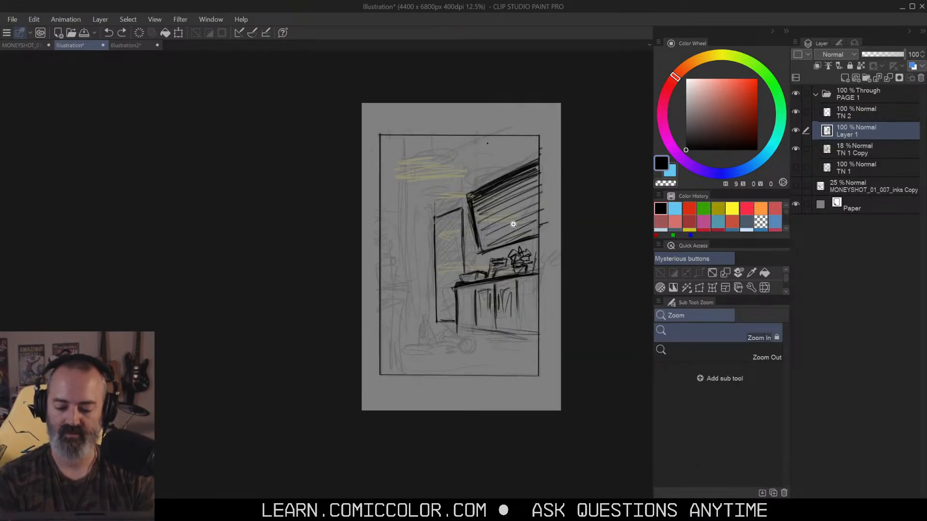
left_click(451, 324)
left_click_drag(427, 314, 465, 321)
left_click_drag(423, 106, 433, 337)
left_click_drag(421, 120, 423, 292)
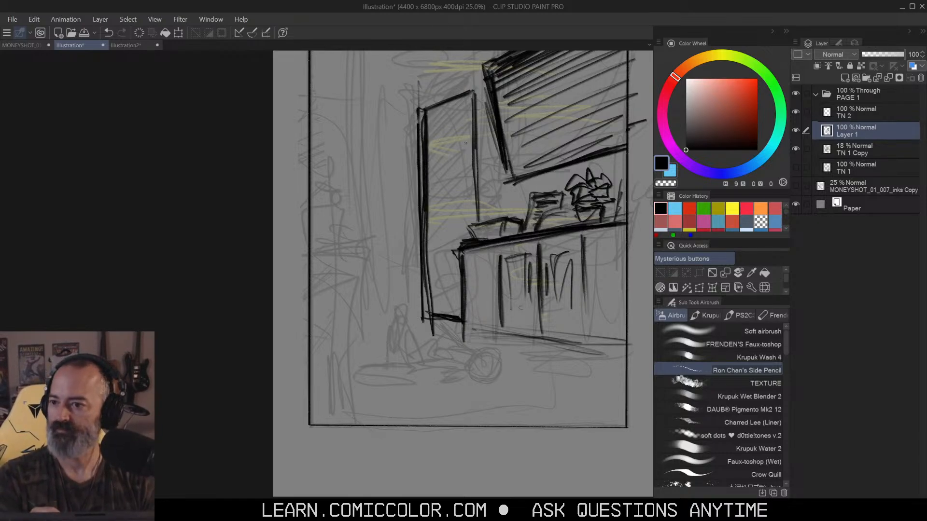
Step: Sketch an inner door panel inside the doorway, with a short slanted top and a vertical edge
mouse_move(428, 146)
left_mouse_down()
mouse_move(454, 135)
mouse_move(450, 205)
left_mouse_up()
mouse_move(448, 165)
left_mouse_down()
mouse_move(451, 128)
mouse_move(452, 314)
left_mouse_up()
left_click_drag(448, 231, 449, 316)
mouse_move(449, 199)
left_mouse_down()
mouse_move(451, 295)
mouse_move(448, 199)
left_mouse_up()
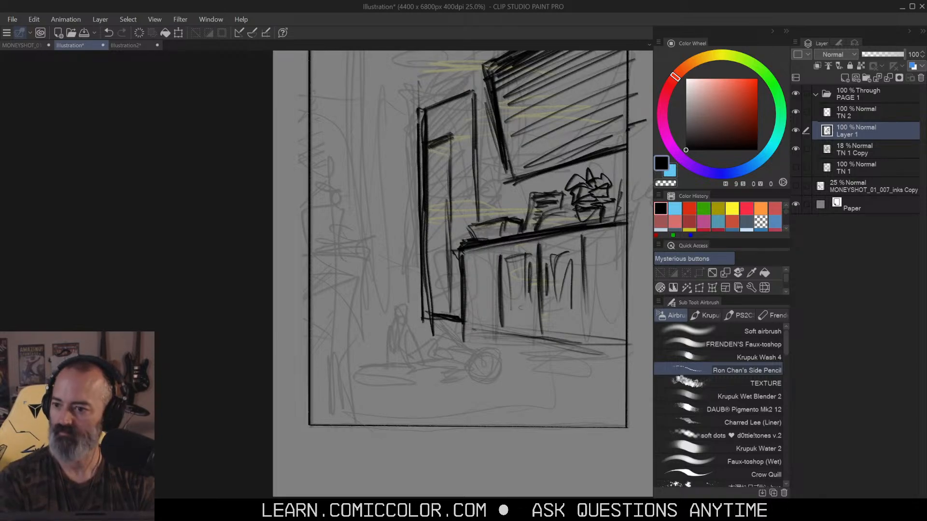
Step: Shade dark bands across the doorway's base, darken its inner left edge and sketch a slim upright shape inside
mouse_move(435, 305)
left_mouse_down()
mouse_move(469, 304)
mouse_move(438, 322)
mouse_move(457, 322)
left_mouse_up()
mouse_move(424, 313)
left_mouse_down()
mouse_move(457, 306)
mouse_move(455, 297)
left_mouse_up()
left_click_drag(434, 299, 456, 296)
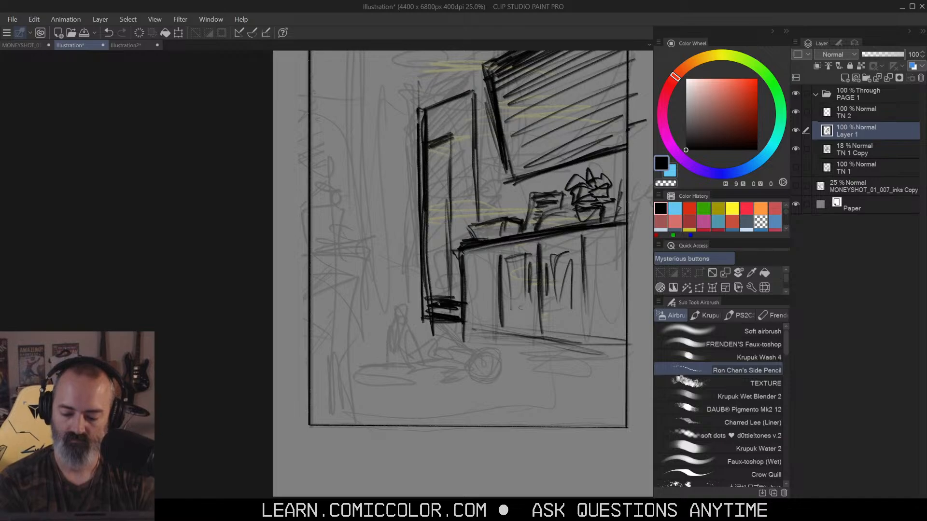
left_click_drag(429, 157, 427, 293)
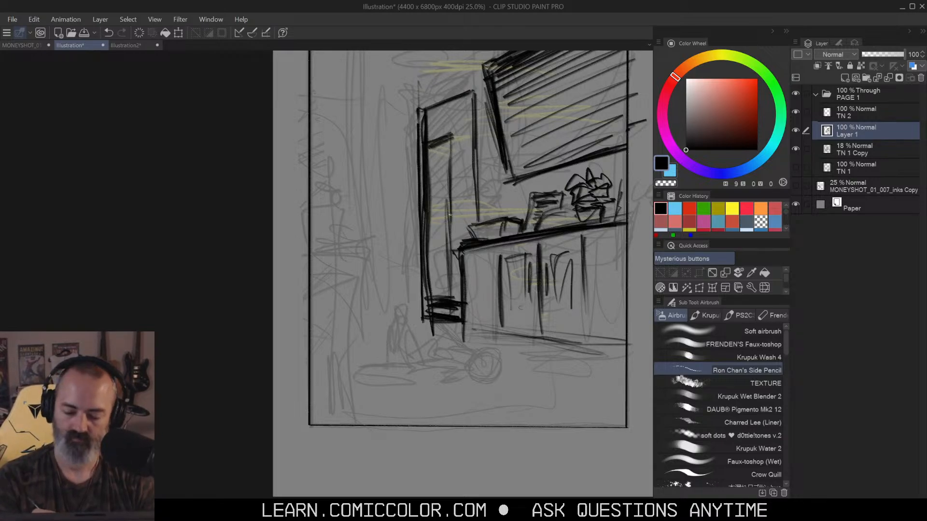
left_click_drag(442, 221, 442, 273)
left_click_drag(445, 234, 441, 280)
Step: Sketch a round-headed object on straight legs to the left of the doorway
key("alt+space")
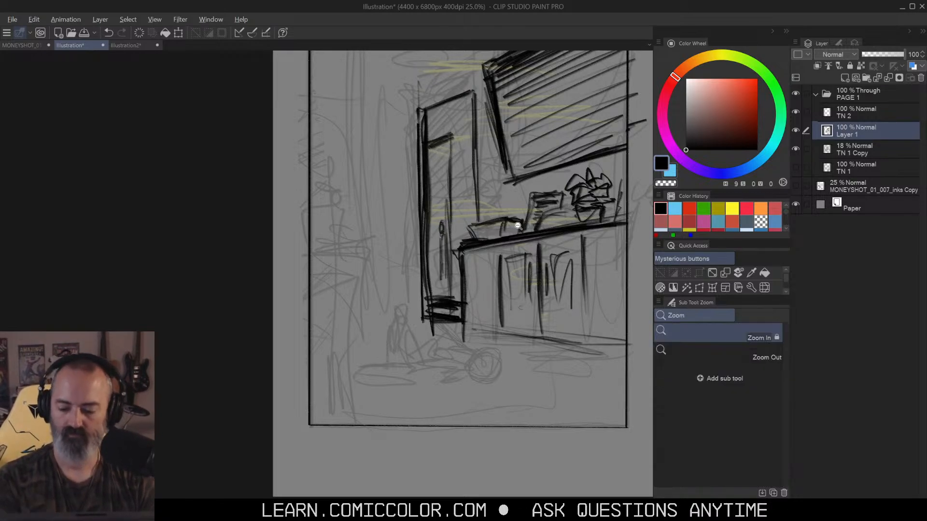
left_click(518, 225, "alt")
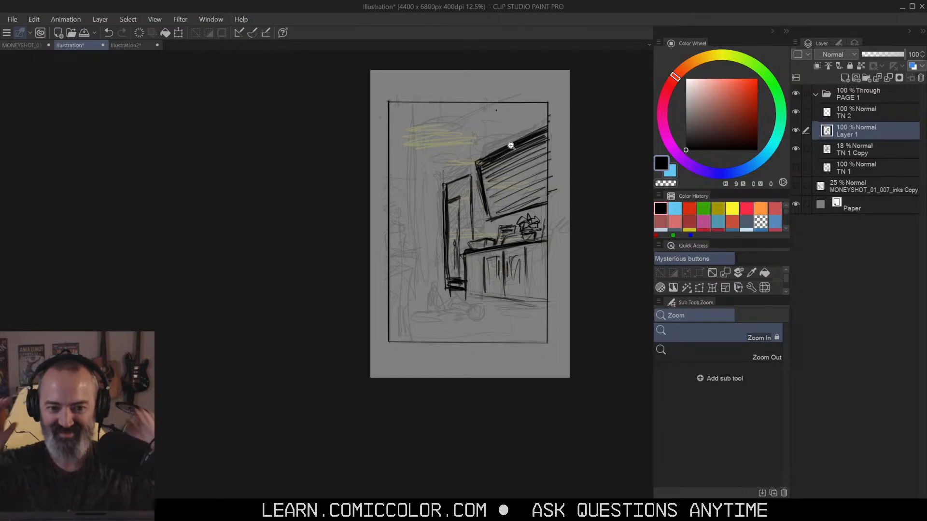
left_click(472, 226)
left_click_drag(483, 171, 511, 147)
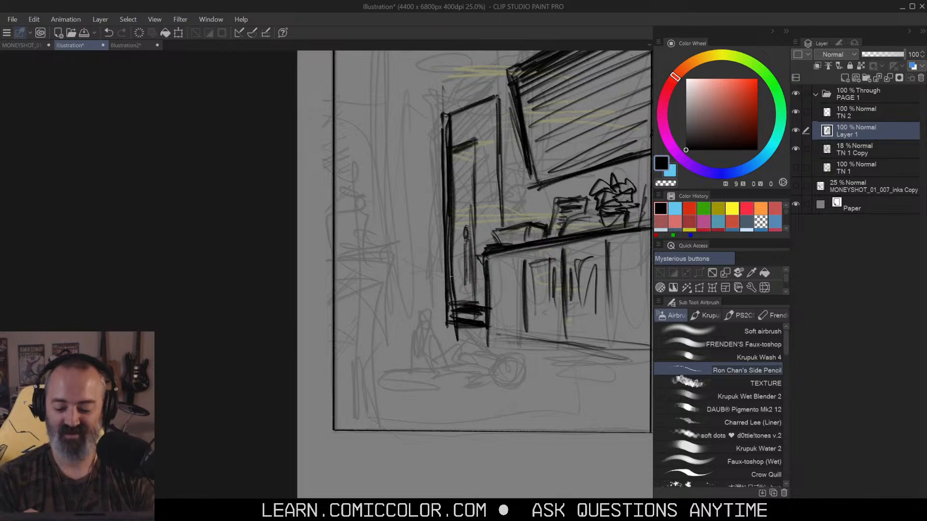
left_click_drag(517, 212, 511, 223)
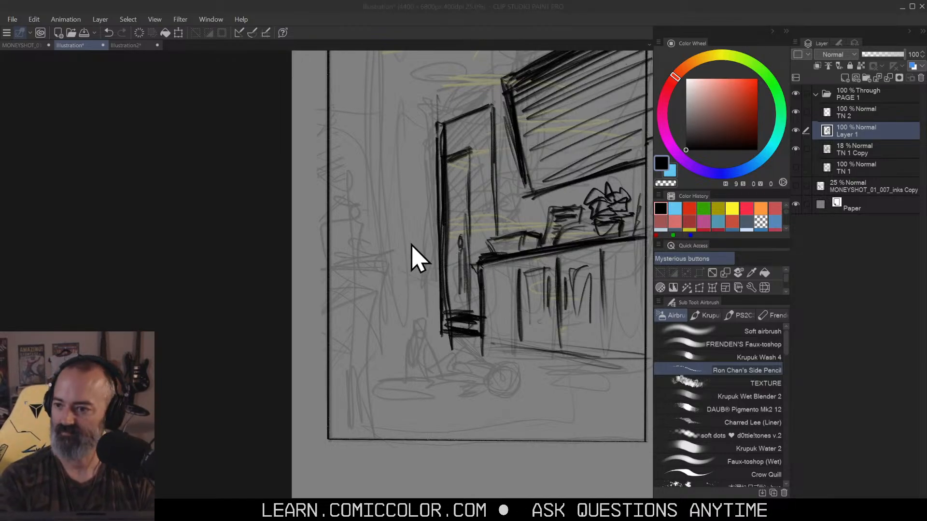
mouse_move(406, 241)
left_mouse_down()
mouse_move(376, 273)
mouse_move(414, 254)
mouse_move(408, 237)
mouse_move(424, 249)
mouse_move(406, 237)
mouse_move(392, 263)
mouse_move(409, 255)
mouse_move(395, 252)
mouse_move(409, 262)
mouse_move(401, 271)
mouse_move(389, 256)
mouse_move(420, 282)
mouse_move(407, 241)
mouse_move(416, 279)
mouse_move(400, 288)
mouse_move(399, 359)
left_mouse_up()
left_click_drag(395, 309, 398, 355)
Step: Sketch a boxy crate with horizontal slats against the page's left border, beside the round-headed object
mouse_move(394, 288)
left_mouse_down()
mouse_move(401, 359)
mouse_move(407, 326)
mouse_move(420, 325)
mouse_move(422, 317)
mouse_move(381, 309)
mouse_move(379, 287)
mouse_move(367, 348)
left_mouse_up()
mouse_move(381, 296)
left_mouse_down()
mouse_move(366, 302)
mouse_move(382, 345)
mouse_move(366, 338)
left_mouse_up()
mouse_move(374, 293)
left_mouse_down()
mouse_move(330, 303)
mouse_move(377, 320)
left_mouse_up()
mouse_move(384, 317)
left_mouse_down()
mouse_move(340, 322)
mouse_move(386, 311)
mouse_move(382, 346)
left_mouse_up()
left_click_drag(378, 347, 333, 353)
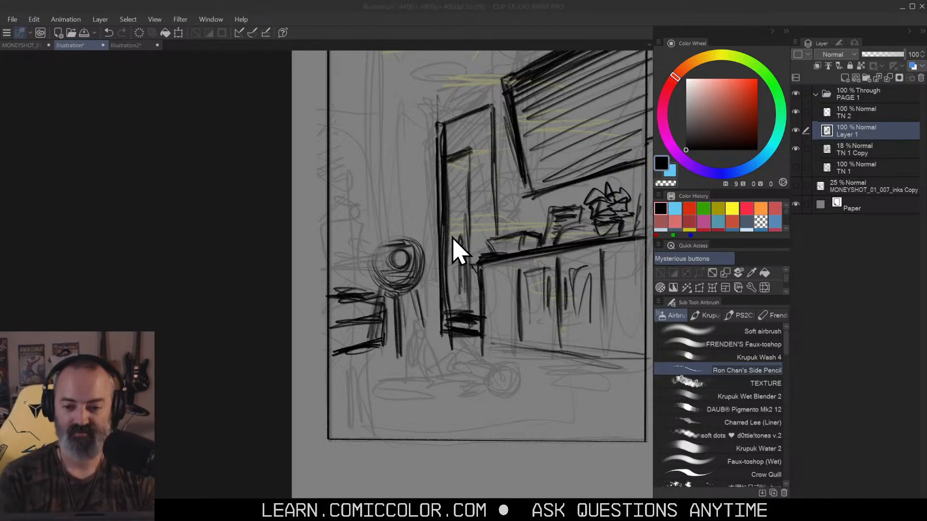
left_click(452, 257)
mouse_move(333, 300)
left_mouse_down()
mouse_move(382, 293)
mouse_move(328, 292)
mouse_move(363, 289)
left_mouse_up()
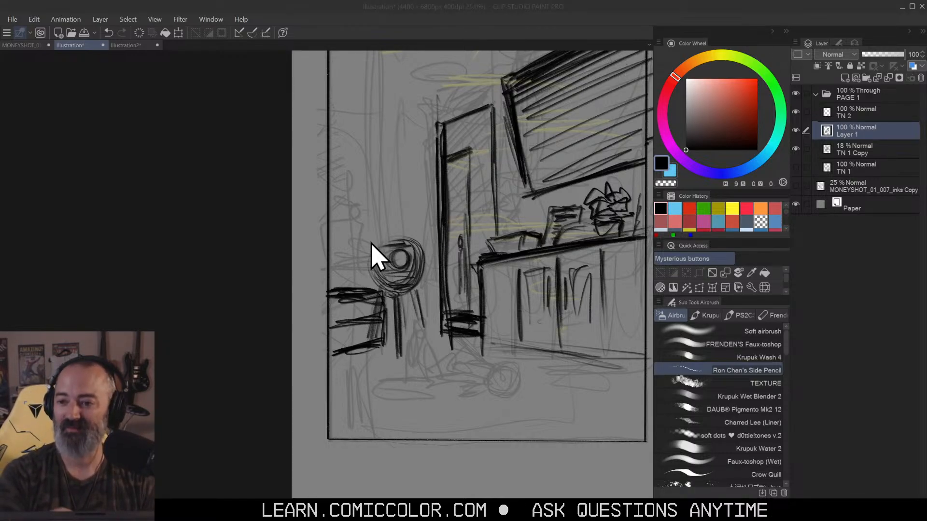
Step: Add small objects on top of the crate, detail its front and darken its base
left_click(353, 274)
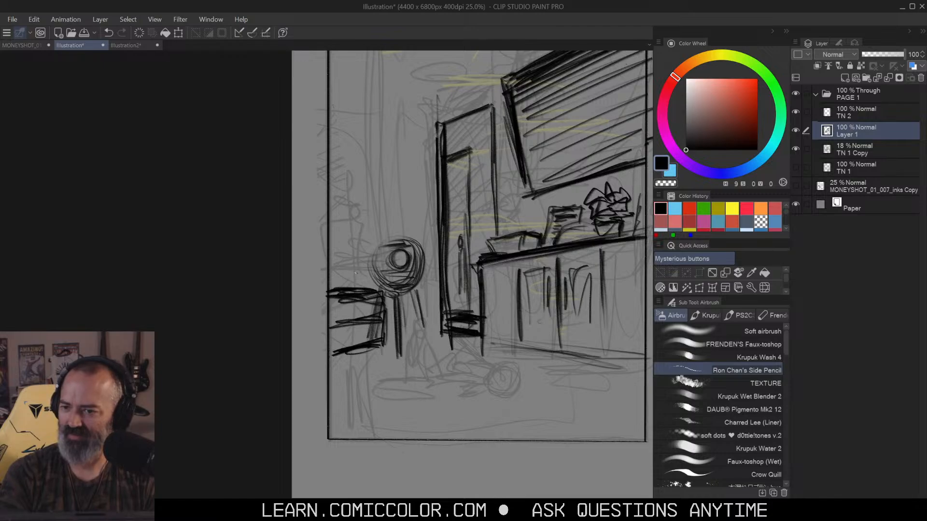
mouse_move(362, 273)
left_mouse_down()
mouse_move(357, 287)
mouse_move(362, 276)
mouse_move(361, 284)
mouse_move(348, 275)
left_mouse_up()
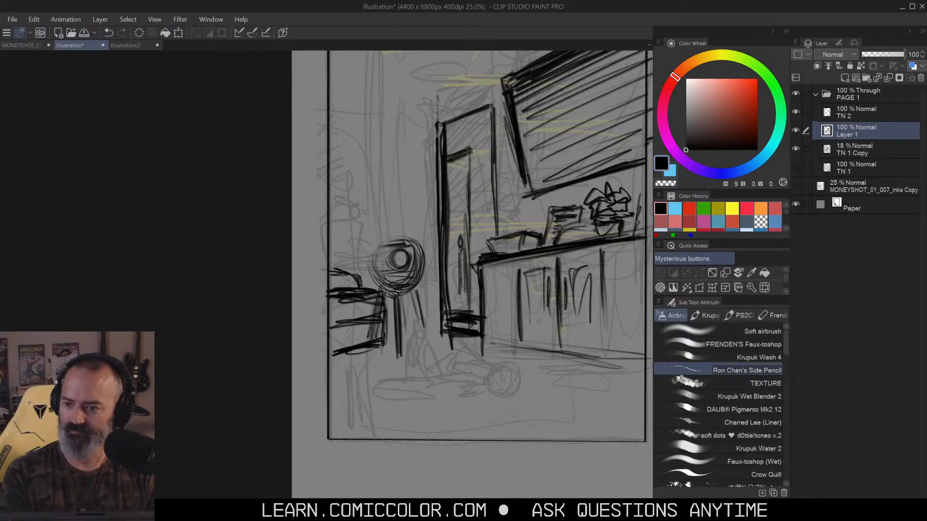
mouse_move(329, 272)
left_mouse_down()
mouse_move(359, 276)
mouse_move(340, 273)
mouse_move(356, 286)
mouse_move(334, 283)
mouse_move(353, 282)
mouse_move(346, 310)
mouse_move(335, 307)
mouse_move(367, 311)
mouse_move(343, 326)
mouse_move(359, 331)
mouse_move(360, 323)
mouse_move(342, 340)
mouse_move(363, 345)
mouse_move(331, 347)
mouse_move(375, 344)
mouse_move(335, 355)
left_mouse_up()
left_click_drag(378, 348, 349, 355)
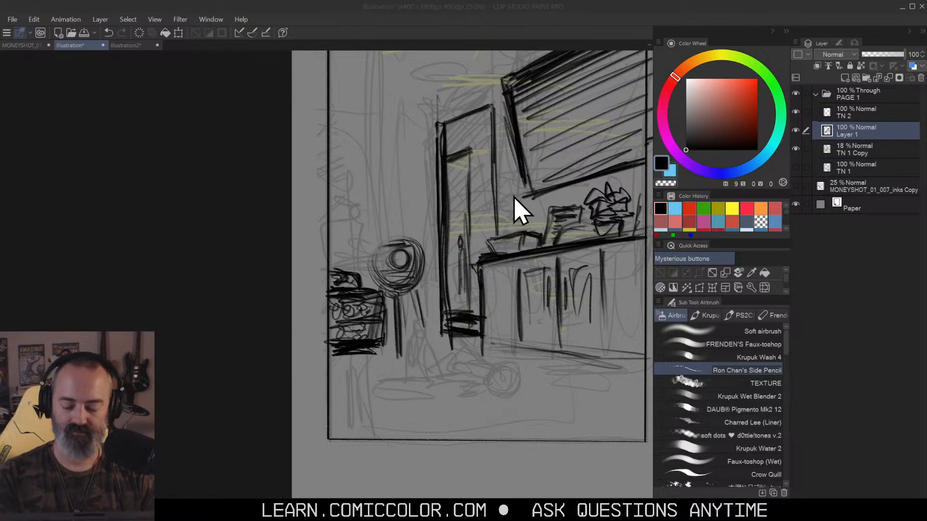
left_click(362, 285)
left_click_drag(361, 273, 364, 281)
Step: Sketch a small box on the left border above the crate and run a straight vertical line from it to the bottom border
left_click_drag(530, 199, 491, 221)
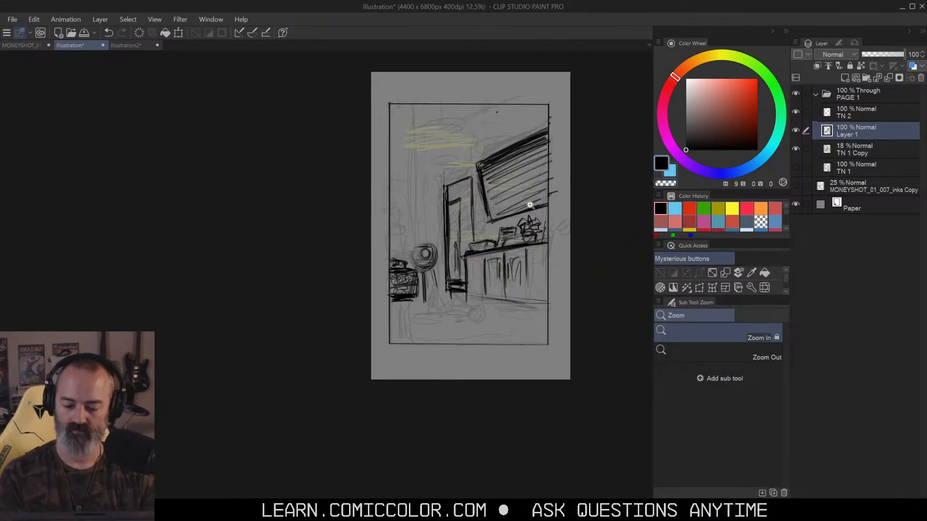
left_click(500, 231)
key("b")
mouse_move(322, 184)
left_mouse_down()
mouse_move(343, 165)
mouse_move(326, 159)
mouse_move(340, 156)
mouse_move(332, 188)
left_mouse_up()
mouse_move(310, 154)
left_mouse_down()
mouse_move(340, 169)
mouse_move(338, 192)
left_mouse_up()
mouse_move(302, 155)
left_mouse_down()
mouse_move(334, 170)
mouse_move(338, 190)
mouse_move(321, 187)
left_mouse_up()
left_click(324, 192)
left_click(324, 435, "shift")
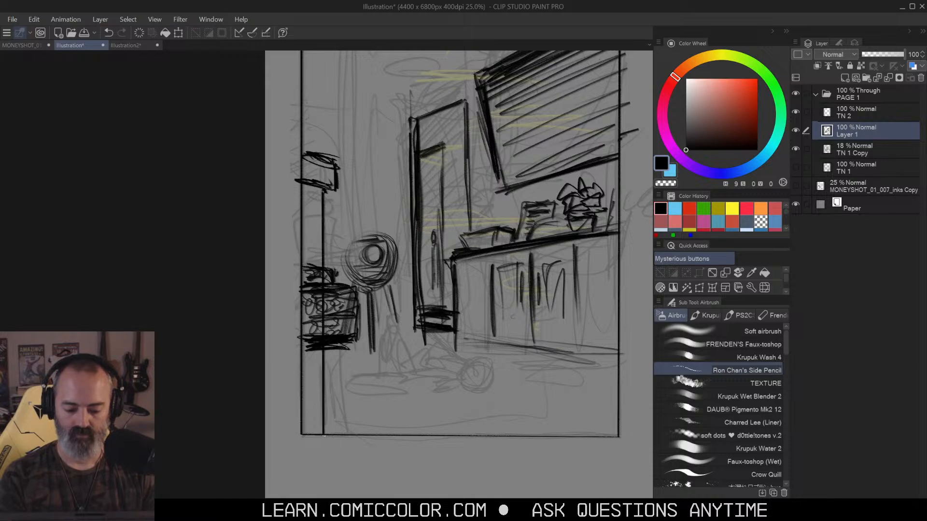
Step: Darken the edges of the small box on the left border and add a short diagonal bracket beneath it
left_click_drag(308, 158, 324, 166)
left_click_drag(332, 188, 303, 186)
mouse_move(316, 181)
left_mouse_down()
mouse_move(302, 151)
mouse_move(334, 164)
mouse_move(328, 178)
mouse_move(307, 176)
mouse_move(338, 170)
left_mouse_up()
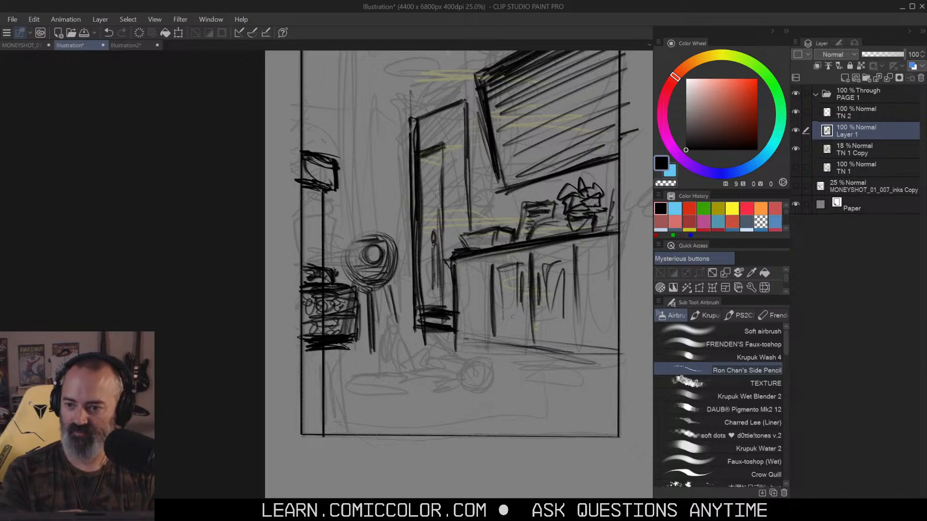
left_click_drag(319, 192, 310, 205)
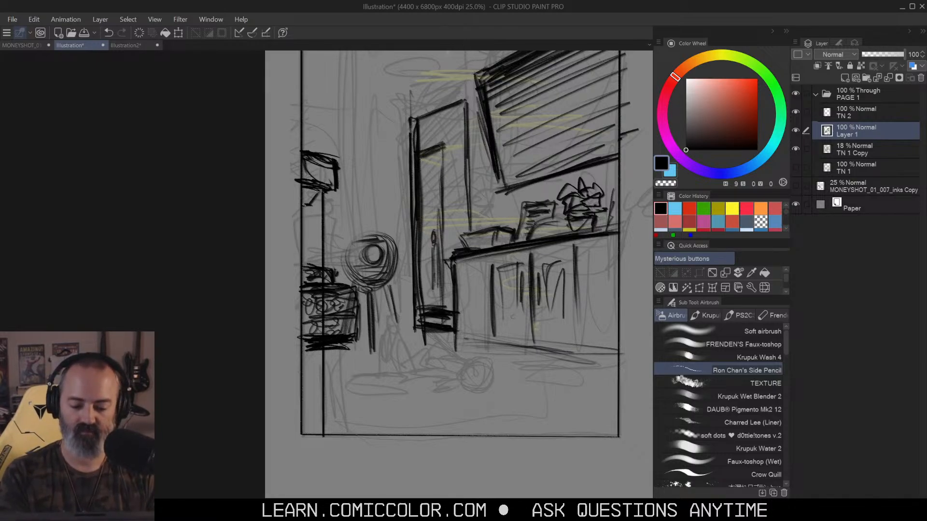
Step: Add a second straight vertical line to the post on the page's left border and erase the crate lines crossing the post
left_click(311, 435, "shift")
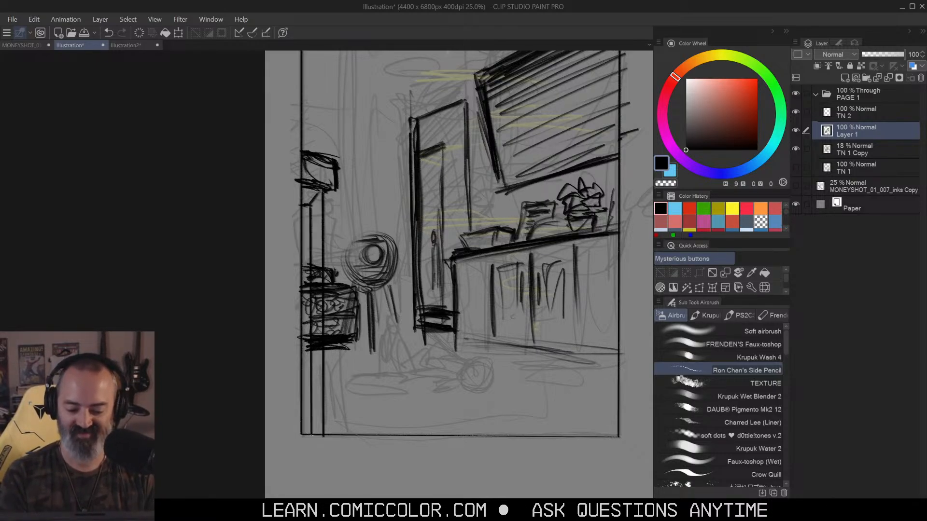
key("c")
mouse_move(317, 267)
left_mouse_down()
mouse_move(316, 340)
mouse_move(317, 256)
mouse_move(318, 349)
left_mouse_up()
left_click_drag(312, 264, 310, 287)
left_click_drag(309, 239, 309, 305)
left_click_drag(309, 265, 309, 311)
Step: Hatch and darken the post on the left border along with the small box on top of it
key("c")
left_click_drag(309, 244, 313, 315)
mouse_move(306, 217)
left_mouse_down()
mouse_move(309, 296)
mouse_move(323, 159)
left_mouse_up()
mouse_move(302, 197)
left_mouse_down()
mouse_move(332, 165)
mouse_move(315, 307)
mouse_move(321, 446)
left_mouse_up()
Step: Sketch the back wall's floor line and run a heavy diagonal base line beneath the cabinet past the right border
left_click_drag(529, 155, 499, 152)
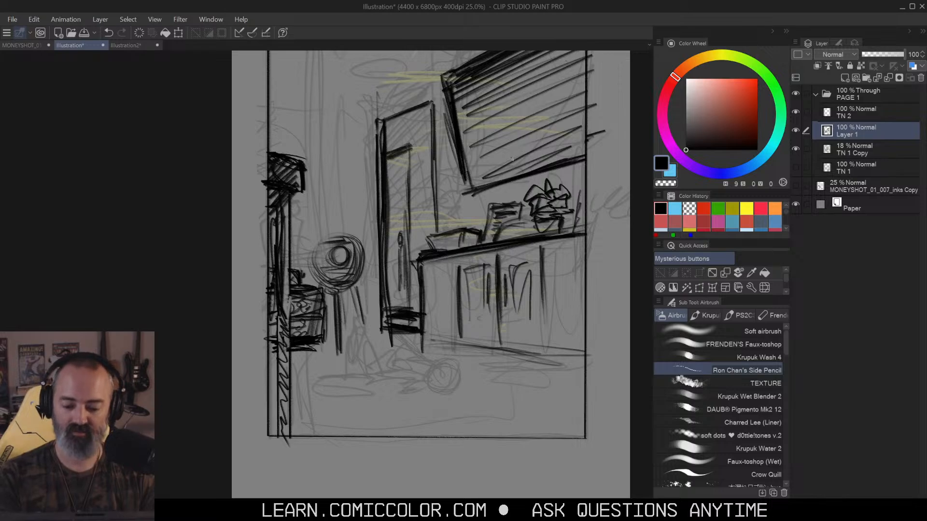
left_click_drag(515, 268, 511, 229)
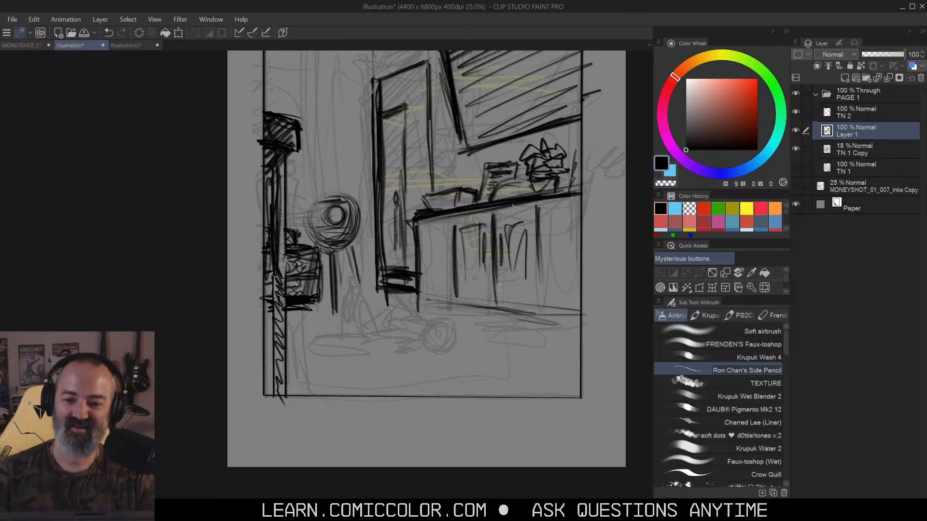
left_click(374, 72)
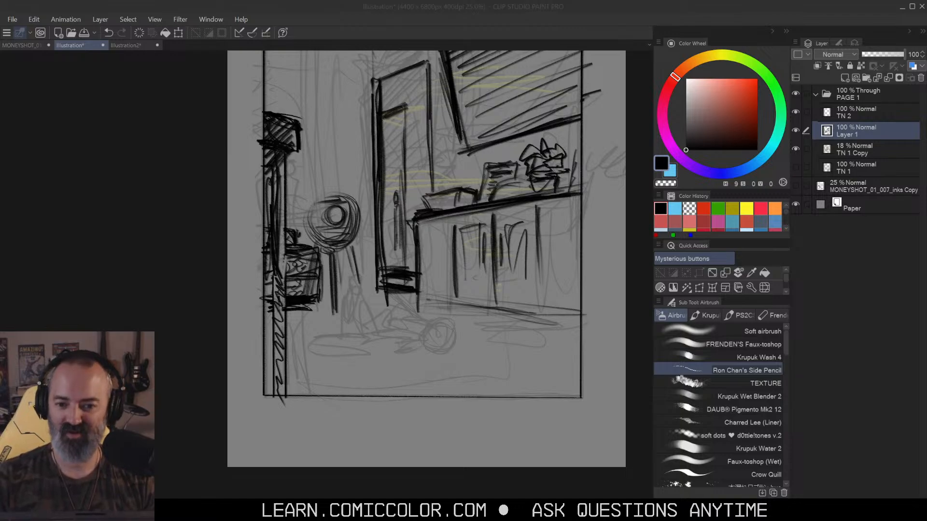
left_click_drag(537, 226, 518, 182)
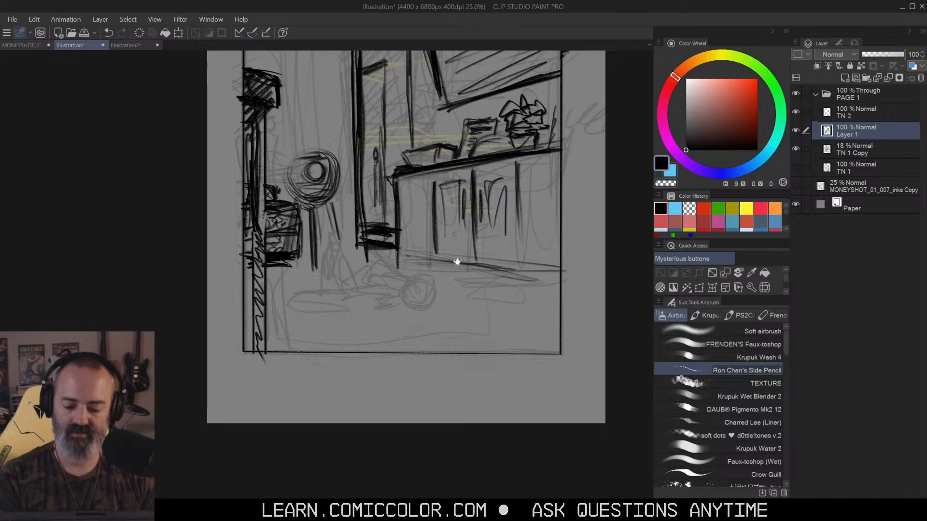
left_click_drag(381, 257, 538, 300)
left_click_drag(434, 275, 589, 307)
mouse_move(376, 263)
left_mouse_down()
mouse_move(334, 268)
mouse_move(390, 266)
left_mouse_up()
mouse_move(263, 275)
left_mouse_down()
mouse_move(405, 277)
mouse_move(401, 266)
mouse_move(594, 312)
left_mouse_up()
mouse_move(374, 261)
left_mouse_down()
mouse_move(361, 271)
mouse_move(592, 304)
mouse_move(597, 313)
mouse_move(588, 311)
left_mouse_up()
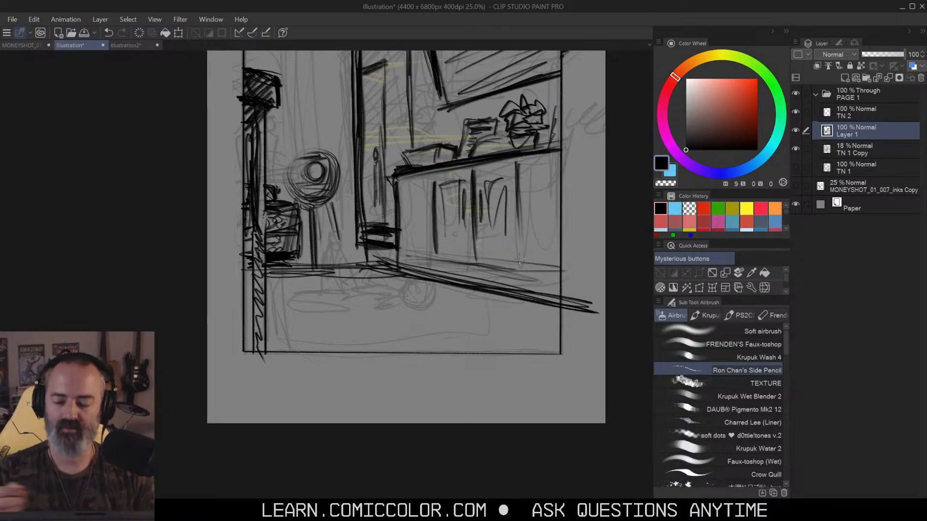
Step: Sketch diagonal perspective lines fanning out across the floor and cross them with long horizontal lines
mouse_move(337, 279)
left_mouse_down()
mouse_move(488, 342)
mouse_move(451, 357)
left_mouse_up()
mouse_move(271, 290)
left_mouse_down()
mouse_move(327, 373)
mouse_move(294, 391)
mouse_move(325, 375)
left_mouse_up()
left_click_drag(269, 294, 447, 285)
left_click_drag(274, 321, 578, 311)
left_click_drag(341, 344, 556, 343)
Step: Darken the centre of the round-headed object and hatch across its disc
key("ctrl+space")
mouse_move(611, 331)
left_mouse_down()
mouse_move(572, 227)
mouse_move(561, 247)
mouse_move(532, 249)
left_mouse_up()
left_click(467, 275)
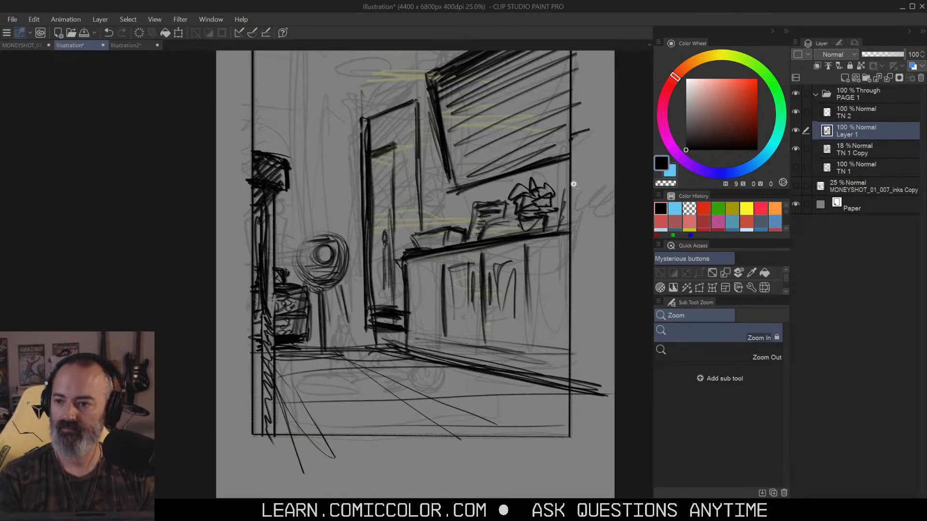
key("b")
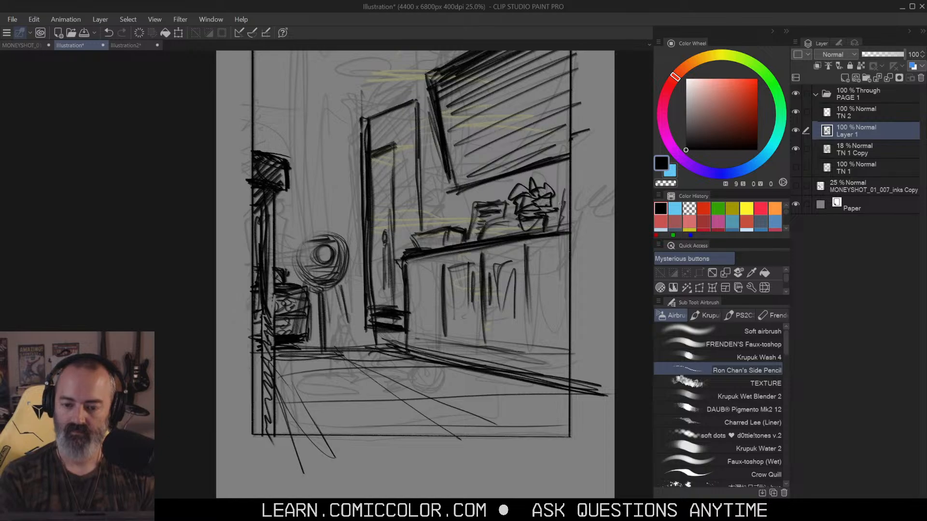
mouse_move(317, 247)
left_mouse_down()
mouse_move(333, 247)
mouse_move(330, 263)
left_mouse_up()
key("/")
left_click(483, 248, "alt")
left_click(458, 260)
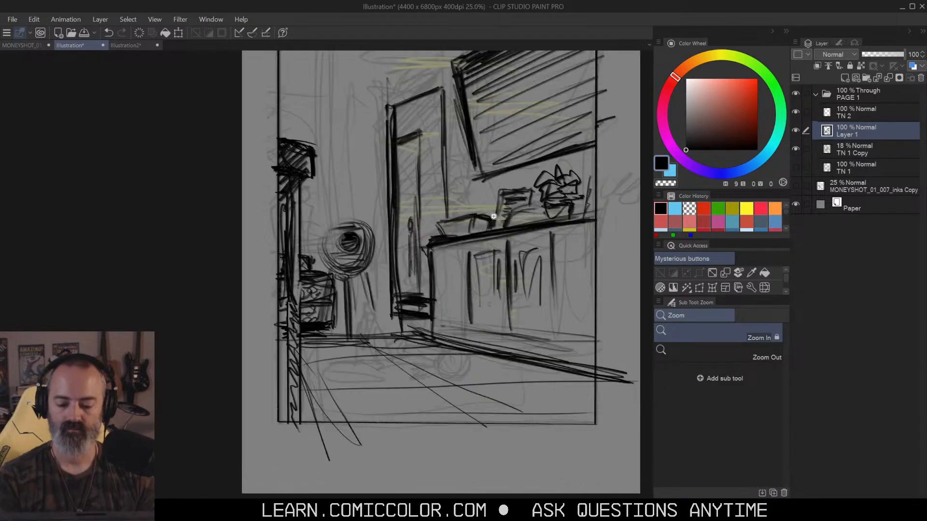
left_click_drag(477, 218, 488, 263)
key("b")
mouse_move(333, 268)
left_mouse_down()
mouse_move(336, 298)
mouse_move(357, 289)
mouse_move(356, 303)
mouse_move(357, 277)
left_mouse_up()
Step: Draw a straight vertical line up from the round-headed object, add a fixture at the top border and vertical strokes on the left wall
key("/")
left_click(543, 248, "alt")
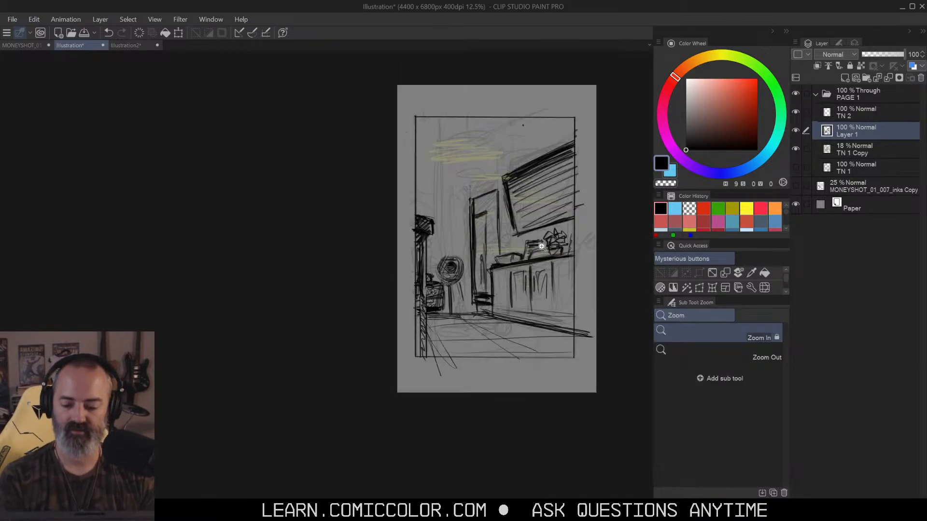
left_click_drag(637, 214, 605, 218)
left_click(495, 261)
left_click_drag(549, 243, 505, 264)
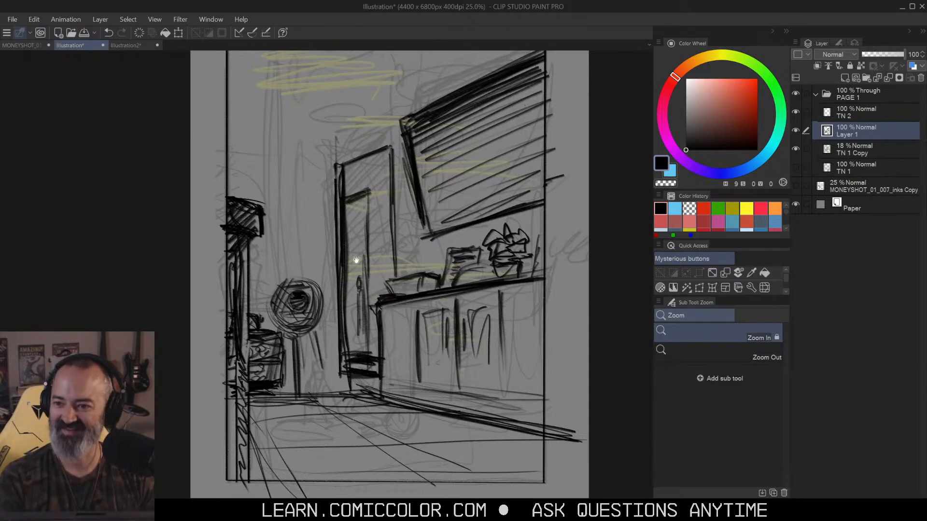
left_click_drag(389, 230, 495, 245)
left_click(422, 278, "alt")
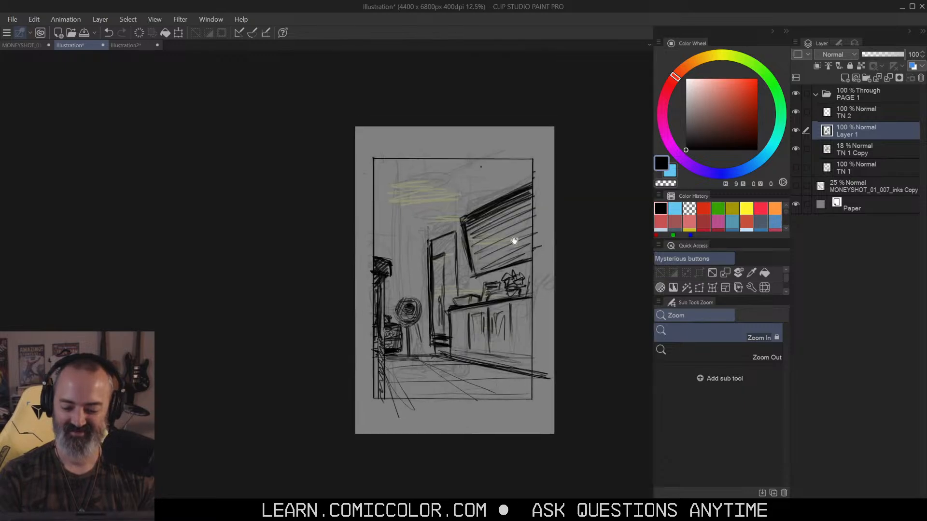
key("b")
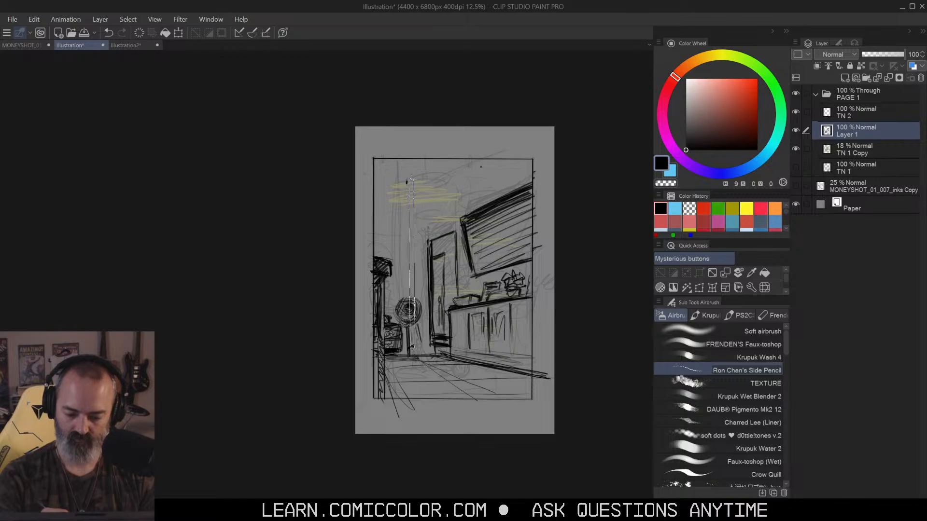
left_click(409, 181, "shift")
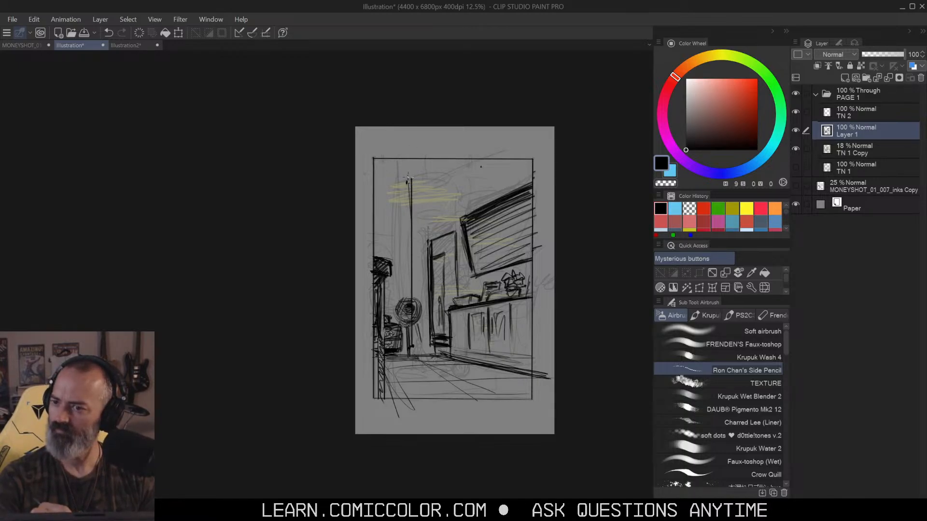
mouse_move(413, 180)
left_mouse_down()
mouse_move(453, 149)
mouse_move(433, 161)
left_mouse_up()
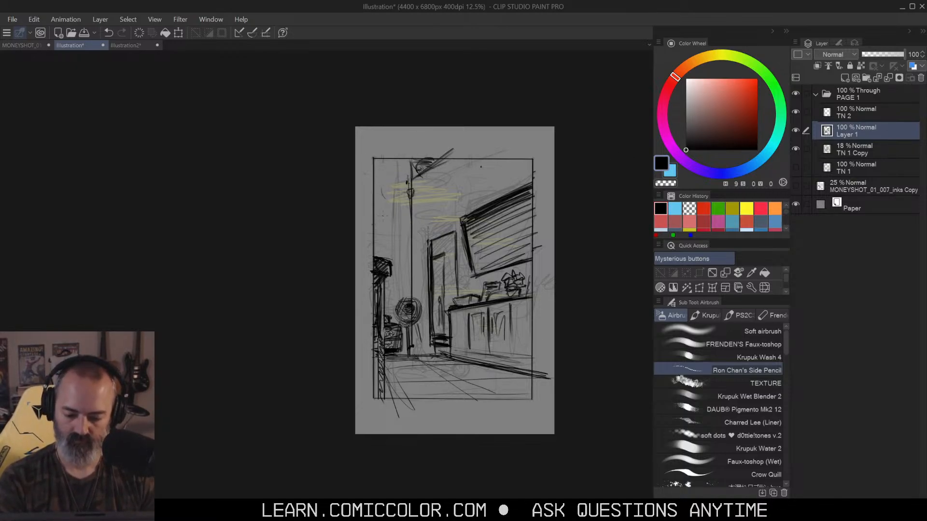
mouse_move(381, 184)
left_mouse_down()
mouse_move(381, 242)
mouse_move(395, 243)
left_mouse_up()
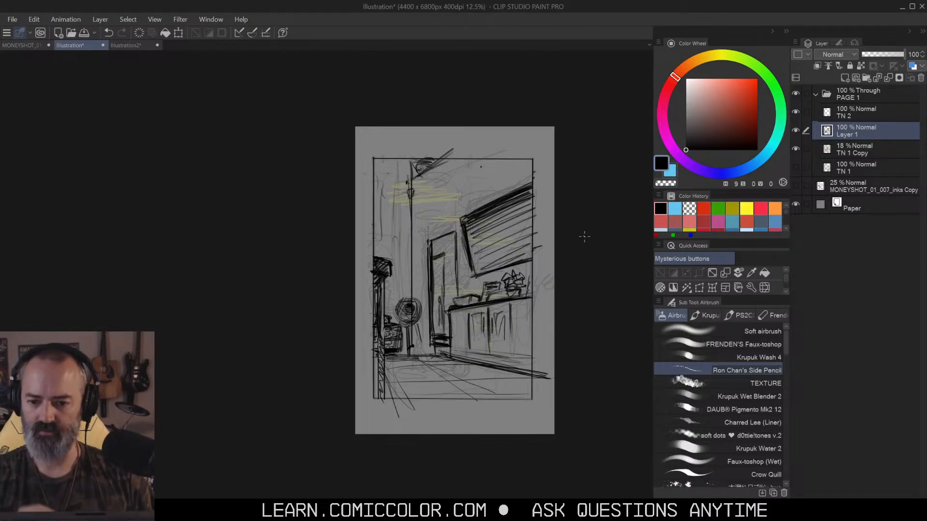
Step: Darken the base of the back wall and add more diagonal perspective lines across the floor
left_click_drag(533, 255, 533, 210)
left_click(463, 275, "ctrl")
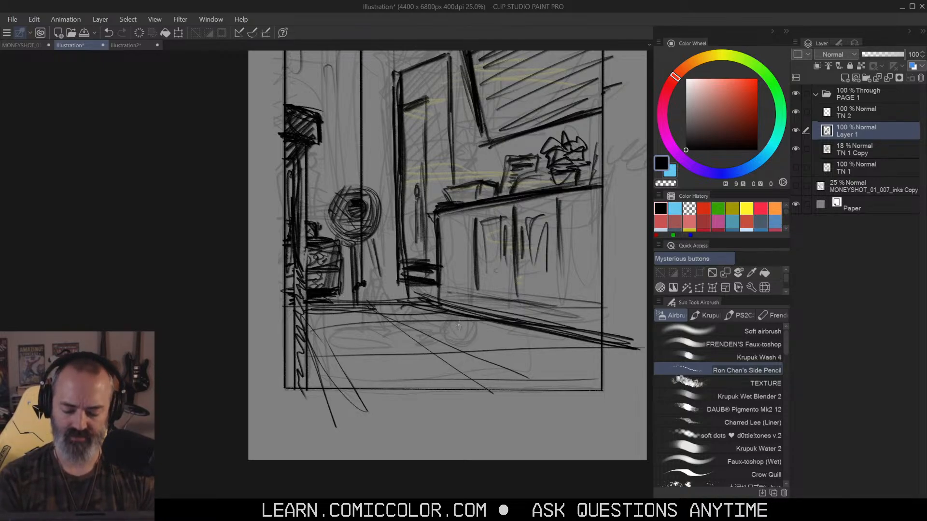
mouse_move(356, 307)
left_mouse_down()
mouse_move(438, 301)
mouse_move(430, 307)
mouse_move(564, 336)
left_mouse_up()
left_click_drag(314, 305, 427, 301)
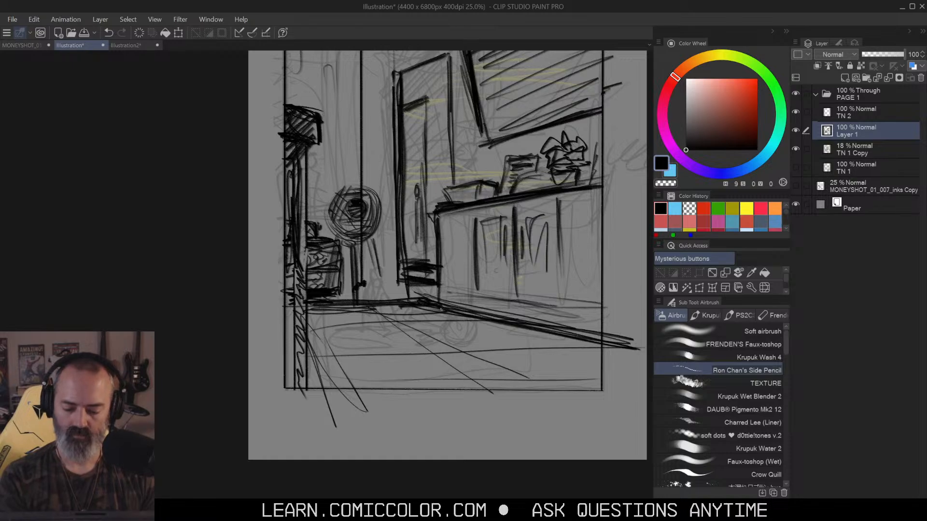
left_click_drag(349, 313, 428, 389)
left_click_drag(368, 349, 410, 391)
left_click_drag(411, 308, 559, 373)
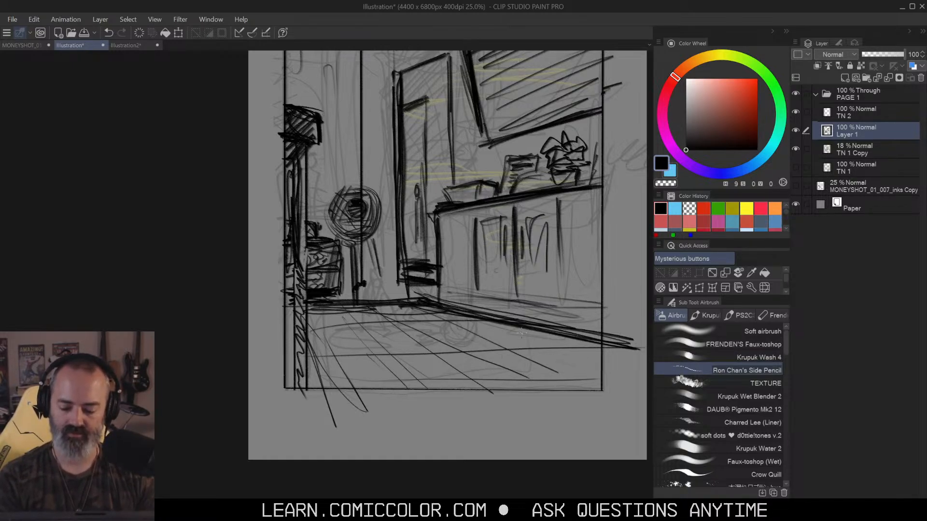
left_click(567, 284, "alt")
left_click(502, 325, "ctrl")
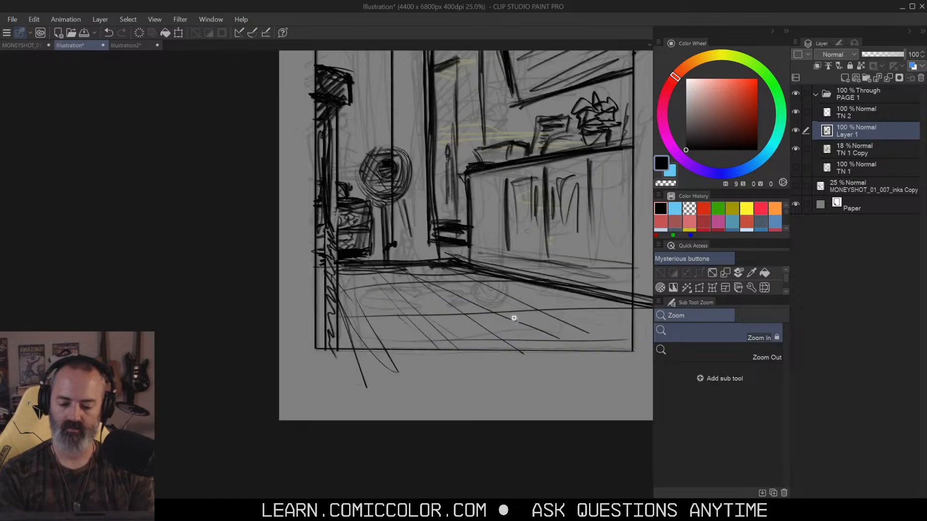
left_click_drag(560, 259, 517, 314)
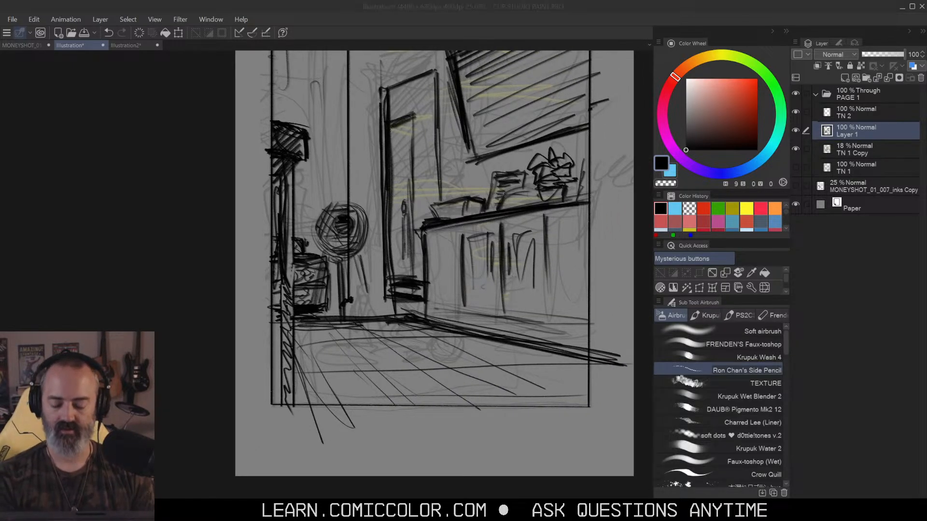
left_click(462, 298, "alt")
left_click(437, 342, "ctrl")
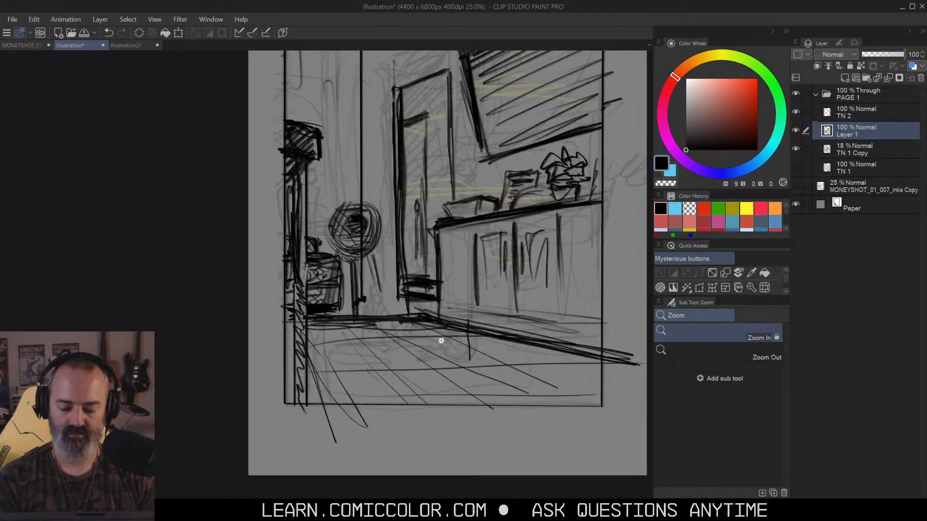
mouse_move(473, 343)
left_mouse_down()
mouse_move(427, 297)
mouse_move(316, 352)
mouse_move(485, 360)
mouse_move(427, 304)
left_mouse_up()
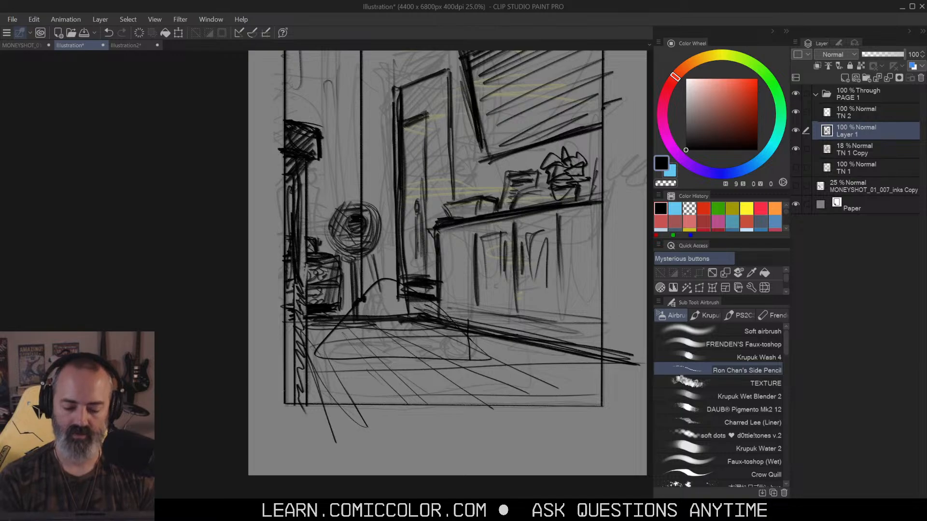
mouse_move(536, 224)
left_mouse_down()
mouse_move(495, 266)
mouse_move(513, 246)
left_mouse_up()
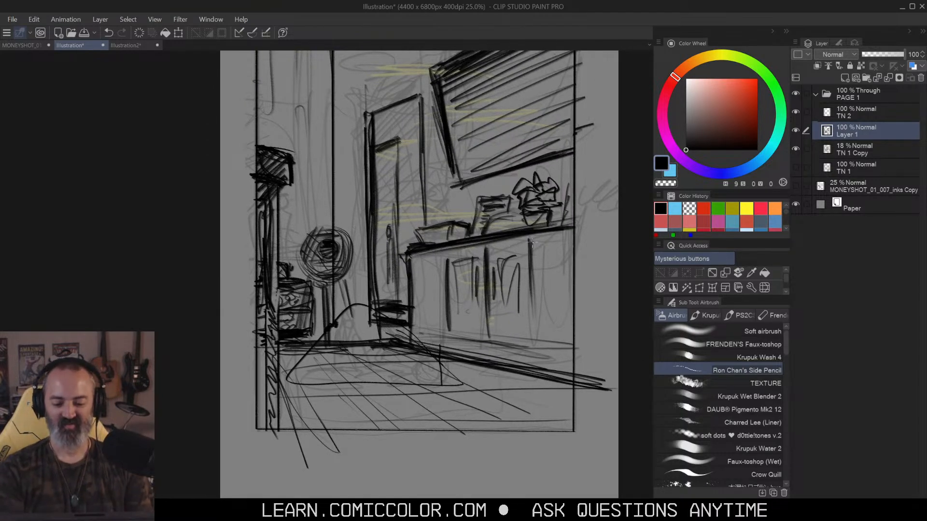
key("ctrl+z")
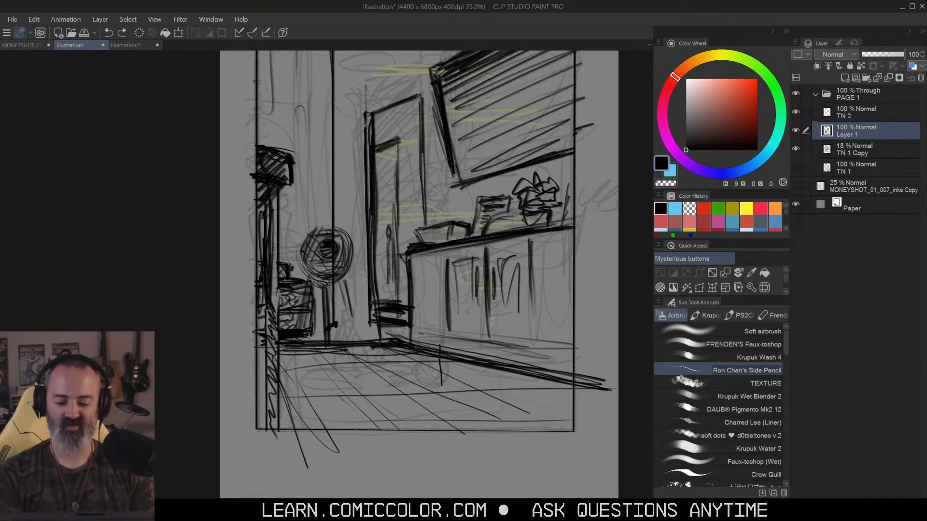
Step: Create a new layer above Layer 1 and sketch a round head shape on the floor in front of the cabinet
left_click_drag(519, 201, 564, 213)
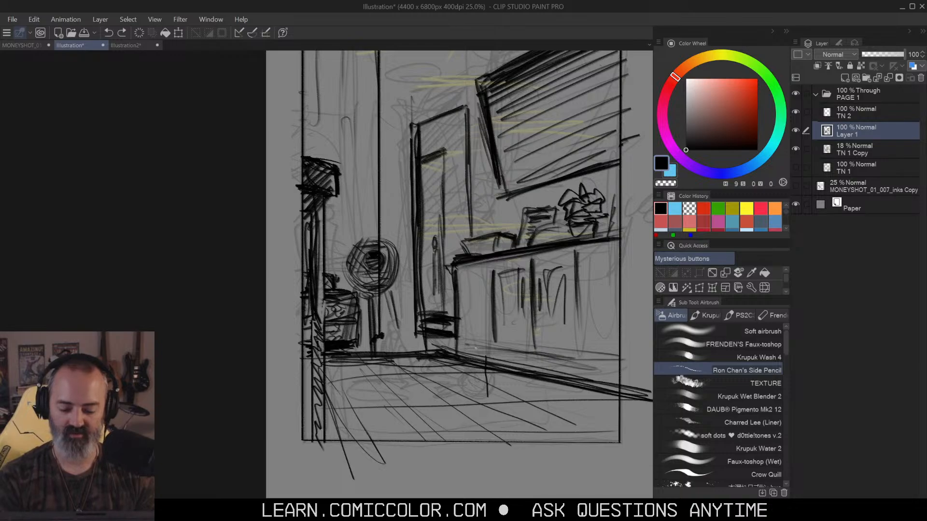
left_click(844, 78)
mouse_move(472, 364)
left_mouse_down()
mouse_move(446, 387)
mouse_move(481, 387)
mouse_move(384, 344)
mouse_move(372, 348)
mouse_move(410, 334)
mouse_move(383, 201)
mouse_move(373, 252)
mouse_move(420, 269)
left_mouse_up()
key("ctrl+z")
key("ctrl+space")
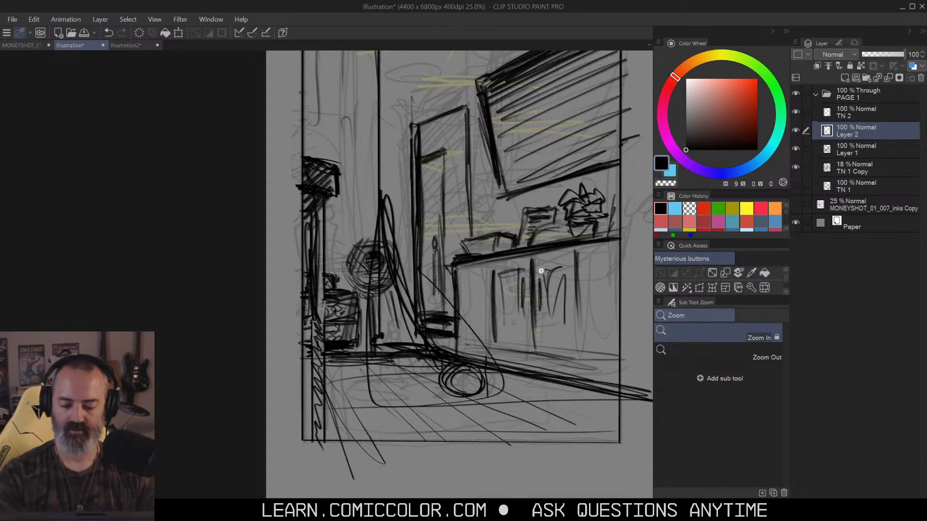
left_click(539, 296, "alt")
key("ctrl+z")
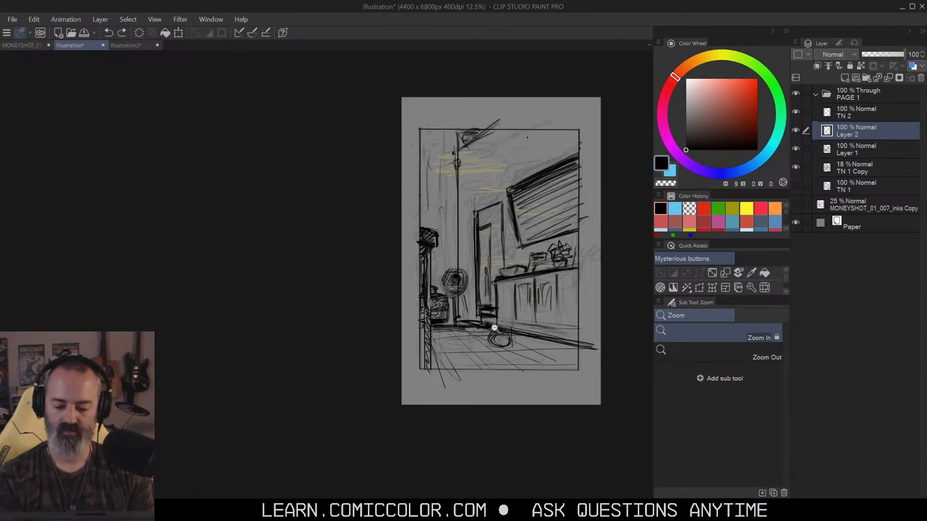
Step: Rough in the body of the figure lying on the floor around the head with loose looping strokes
key("b")
mouse_move(464, 329)
left_mouse_down()
mouse_move(456, 353)
mouse_move(508, 349)
left_mouse_up()
left_click_drag(457, 319, 478, 321)
mouse_move(488, 330)
left_mouse_down()
mouse_move(520, 317)
mouse_move(521, 351)
mouse_move(532, 318)
mouse_move(525, 343)
left_mouse_up()
key("space")
left_click_drag(584, 214, 546, 232)
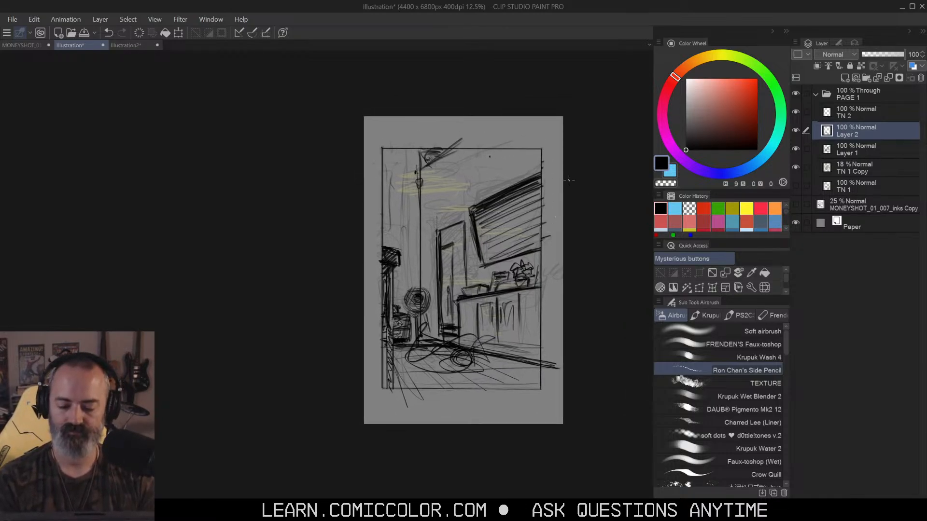
Step: Try to thicken the window's slanted upper edge with heavy strokes on Layer 2
key("ctrl+space")
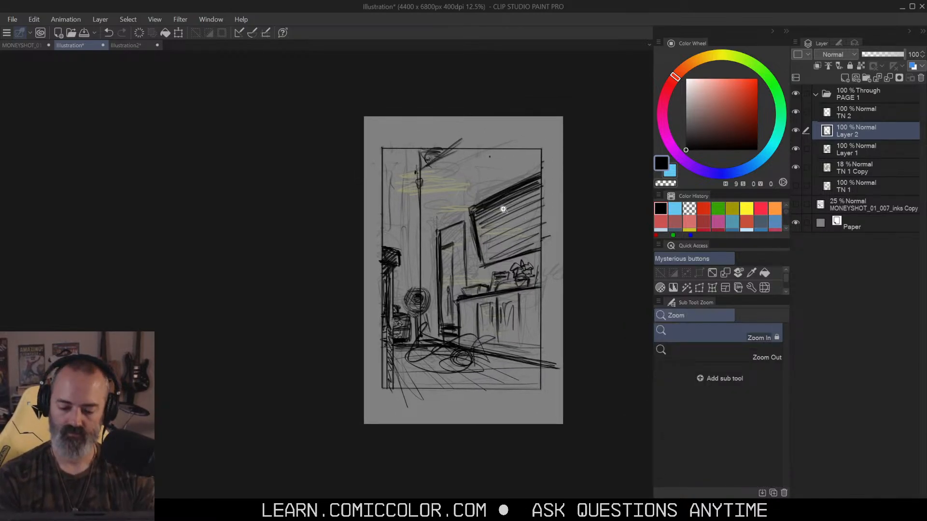
left_click(502, 208)
left_click(503, 219, "alt")
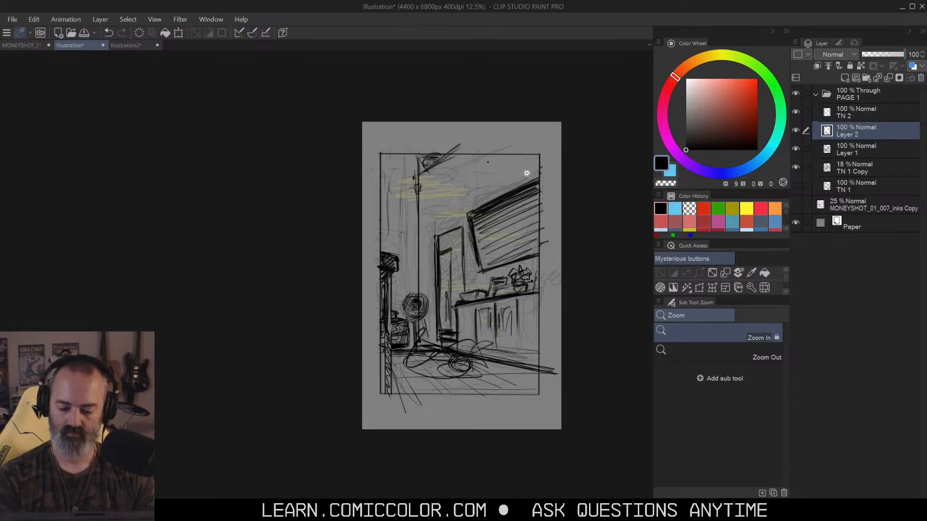
left_click(508, 215)
left_click_drag(435, 244, 446, 318)
left_click_drag(445, 284, 431, 250)
left_click_drag(443, 200, 492, 174)
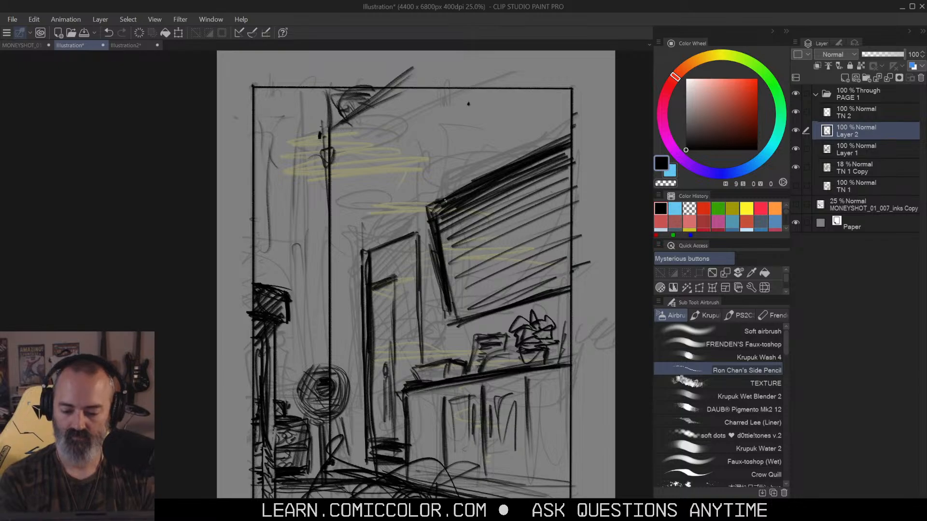
left_click_drag(441, 203, 567, 150)
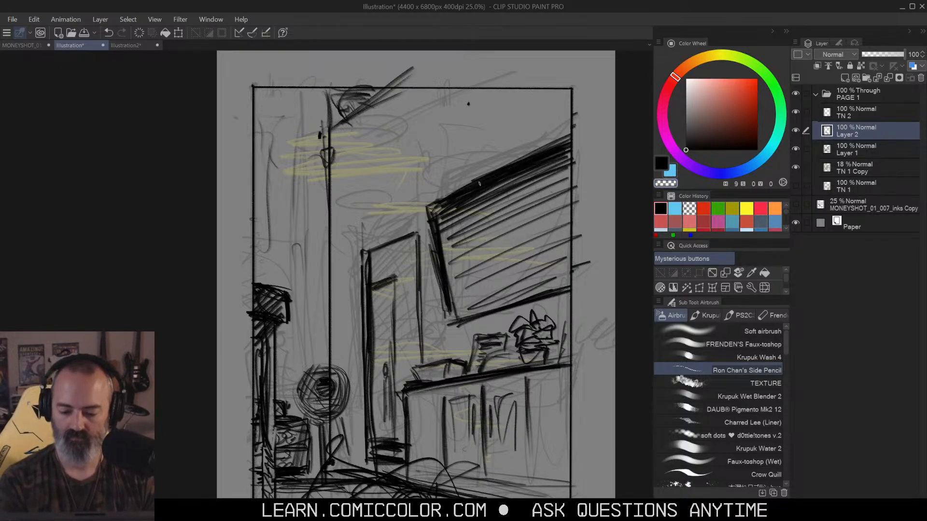
left_click_drag(451, 198, 541, 162)
Step: Check what Layer 2 contains by toggling its visibility, and merge it down into Layer 1
right_click(860, 130)
left_click(878, 336)
left_click(796, 131)
left_click(796, 131)
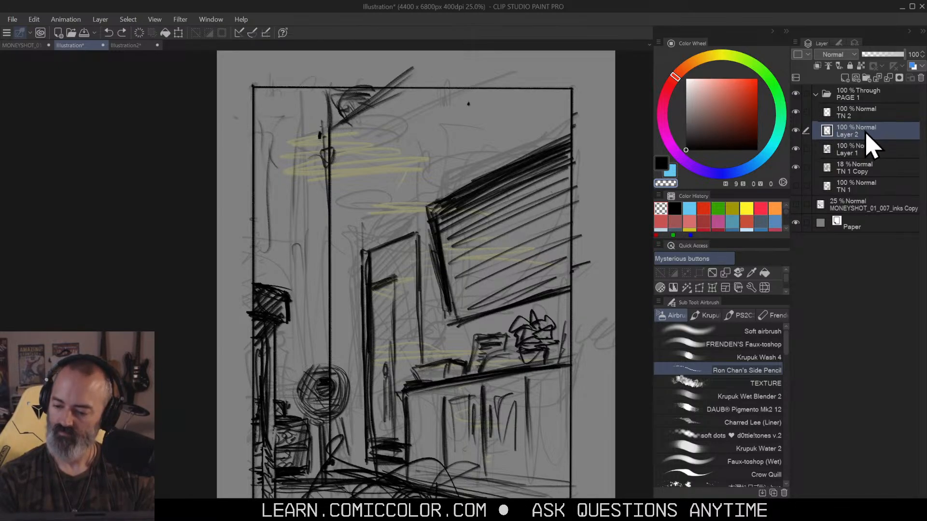
right_click(862, 131)
left_click(876, 333)
Step: Rework the window's slanted upper edge and thin its heavy left edge with the transparent colour
key("c")
left_click_drag(437, 204, 562, 149)
key("c")
mouse_move(440, 212)
left_mouse_down()
mouse_move(569, 144)
mouse_move(468, 193)
mouse_move(451, 289)
left_mouse_up()
left_click_drag(436, 229, 449, 314)
left_click_drag(439, 268, 447, 310)
mouse_move(495, 254)
left_mouse_down()
mouse_move(507, 242)
mouse_move(480, 199)
left_mouse_up()
key("m")
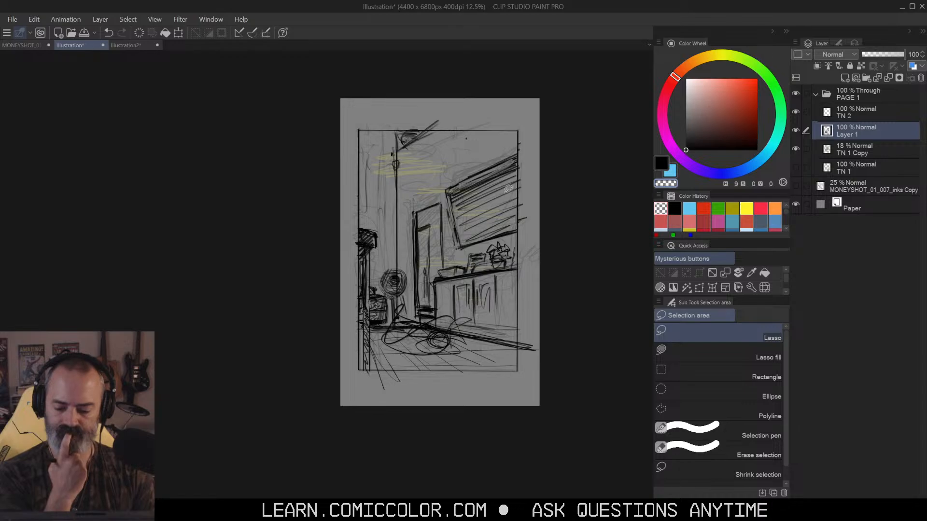
Step: Darken the base line of the cabinets along the floor with heavy strokes, and close its end at the panel border
key("ctrl+space")
left_click(496, 283)
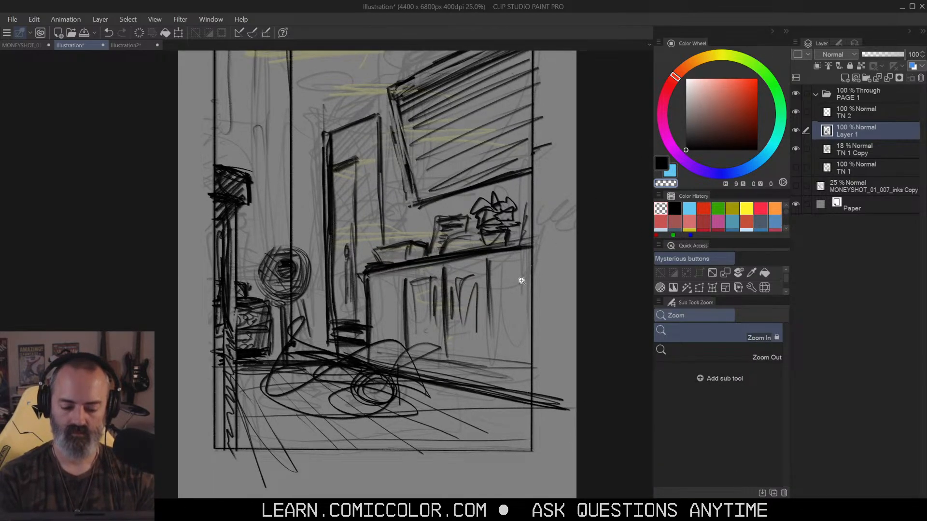
key("b")
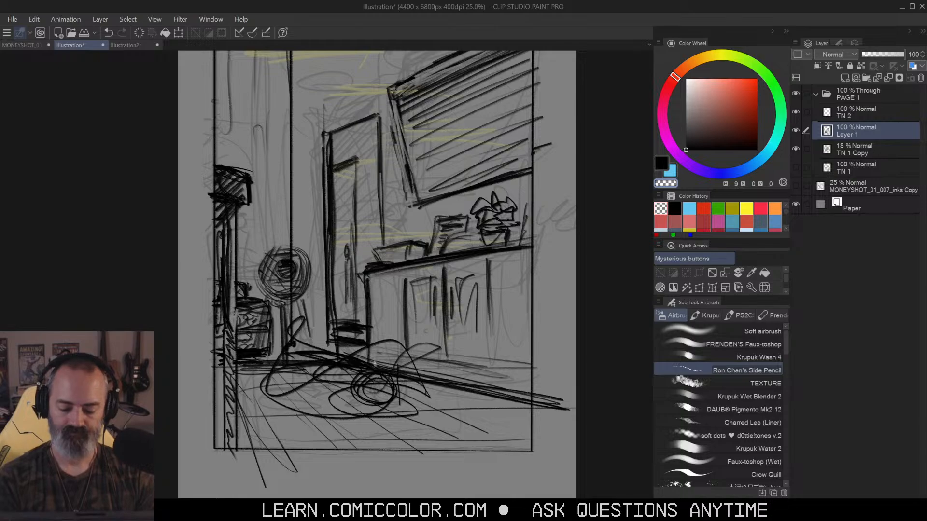
key("c")
mouse_move(369, 352)
left_mouse_down()
mouse_move(376, 368)
mouse_move(385, 358)
mouse_move(533, 374)
left_mouse_up()
mouse_move(382, 355)
left_mouse_down()
mouse_move(528, 376)
mouse_move(439, 360)
left_mouse_up()
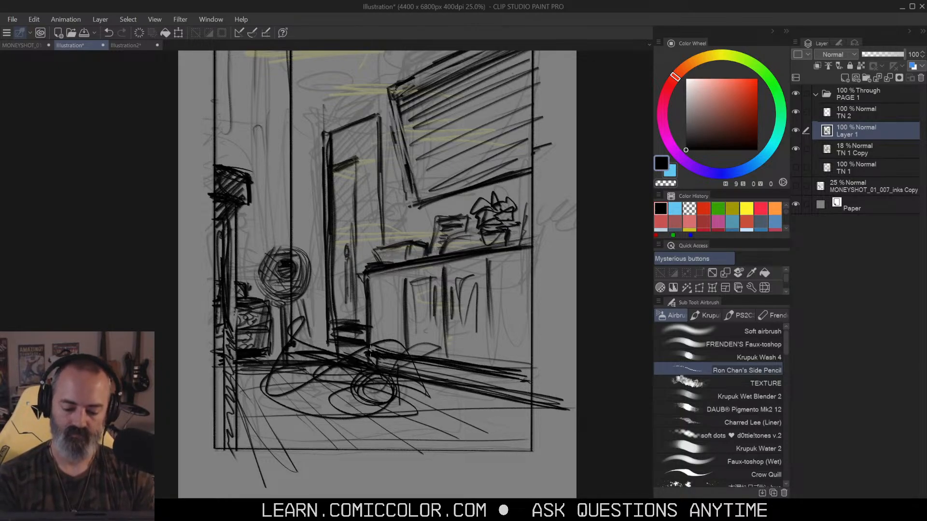
left_click_drag(365, 353, 381, 347)
left_click_drag(527, 367, 532, 380)
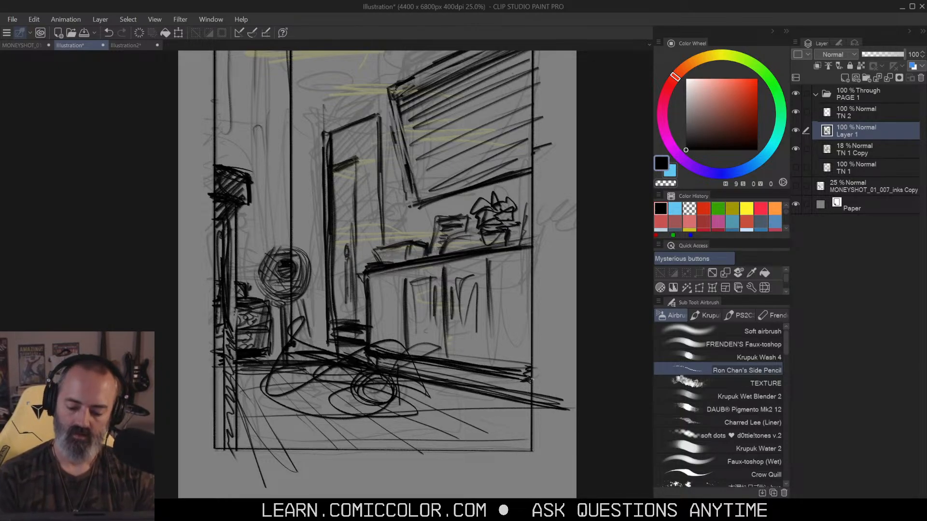
Step: Strengthen the vertical dividers between the cabinet doors with dark strokes
left_click_drag(405, 286, 404, 345)
left_click_drag(448, 262, 444, 281)
mouse_move(485, 258)
left_mouse_down()
mouse_move(489, 360)
mouse_move(493, 315)
mouse_move(494, 343)
left_mouse_up()
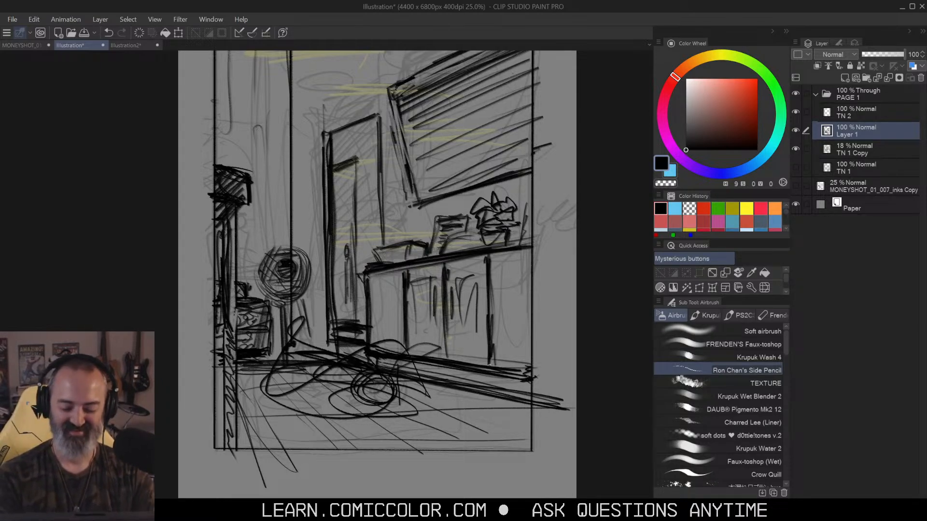
Step: Sketch tall inset panels on the two middle cabinet doors and shade them with rough vertical strokes
mouse_move(414, 279)
left_mouse_down()
mouse_move(428, 314)
mouse_move(416, 310)
left_mouse_up()
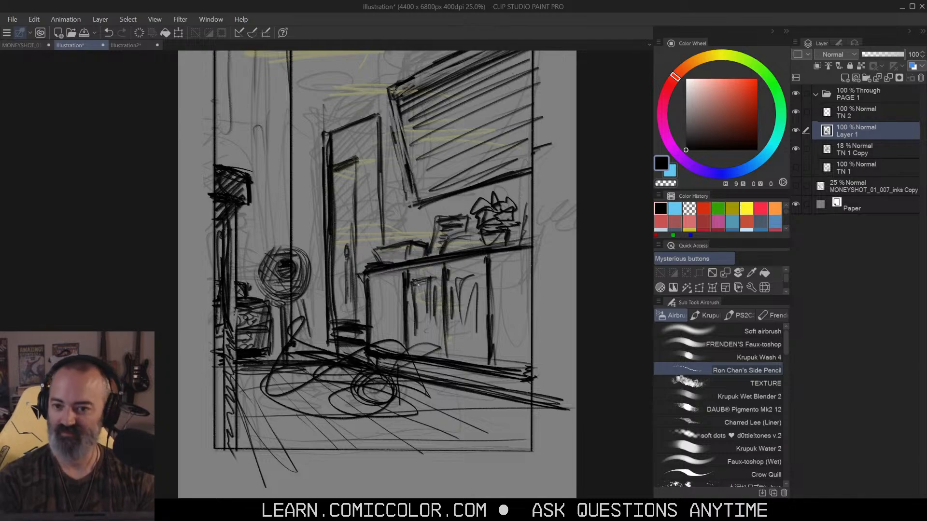
left_click_drag(413, 286, 415, 339)
mouse_move(413, 305)
left_mouse_down()
mouse_move(415, 343)
mouse_move(431, 347)
left_mouse_up()
mouse_move(433, 290)
left_mouse_down()
mouse_move(432, 342)
mouse_move(429, 311)
mouse_move(416, 346)
left_mouse_up()
left_click_drag(417, 278, 428, 345)
mouse_move(461, 287)
left_mouse_down()
mouse_move(461, 338)
mouse_move(460, 278)
left_mouse_up()
mouse_move(458, 278)
left_mouse_down()
mouse_move(472, 272)
mouse_move(462, 343)
mouse_move(476, 348)
mouse_move(465, 351)
left_mouse_up()
left_click_drag(473, 279, 474, 349)
Step: Outline the inset panel of the cabinet door beside the panel border and fill it with diagonal hatching
mouse_move(502, 272)
left_mouse_down()
mouse_move(527, 267)
mouse_move(502, 345)
left_mouse_up()
mouse_move(505, 275)
left_mouse_down()
mouse_move(506, 345)
mouse_move(526, 340)
left_mouse_up()
mouse_move(511, 279)
left_mouse_down()
mouse_move(513, 309)
mouse_move(511, 273)
left_mouse_up()
left_click_drag(505, 307, 530, 272)
mouse_move(505, 350)
left_mouse_down()
mouse_move(529, 285)
mouse_move(530, 319)
left_mouse_up()
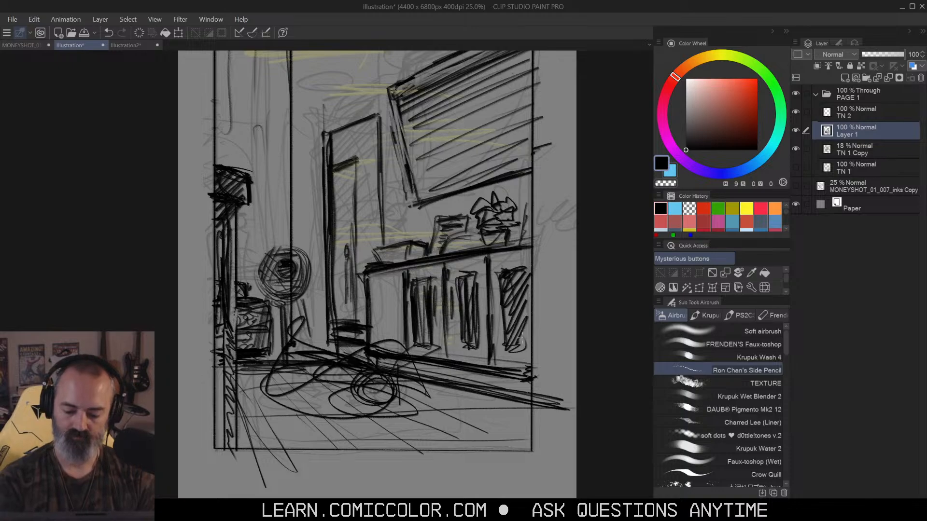
Step: Sketch a narrow shaded inset panel on the cabinet door nearest the doorway
mouse_move(382, 288)
left_mouse_down()
mouse_move(396, 332)
mouse_move(396, 283)
left_mouse_up()
left_click_drag(379, 311, 379, 328)
left_click_drag(395, 282, 391, 326)
left_click_drag(386, 281, 377, 348)
left_click_drag(390, 289, 382, 345)
left_click_drag(514, 236, 518, 225)
Step: Thicken the window's slanted side and upper edges and scribble dense diagonal hatching across its pane
left_click_drag(559, 194, 541, 209)
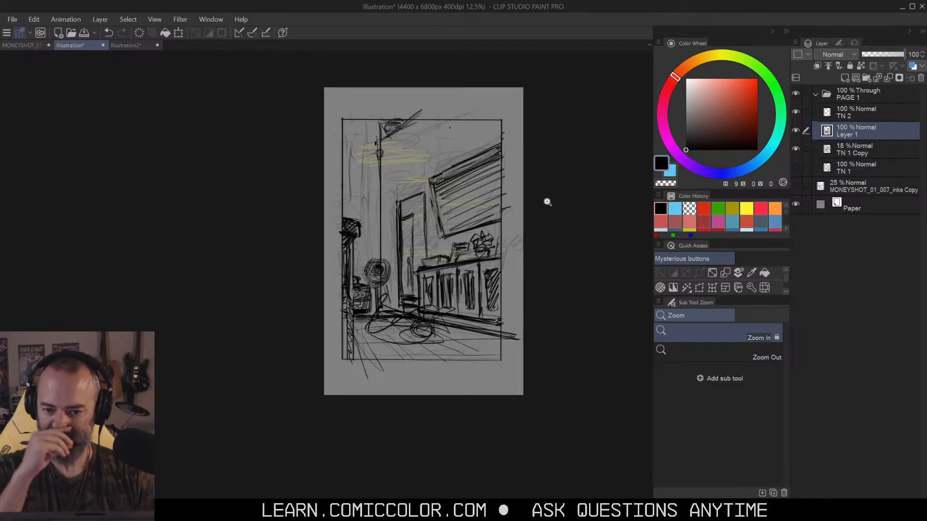
left_click_drag(548, 170, 550, 172)
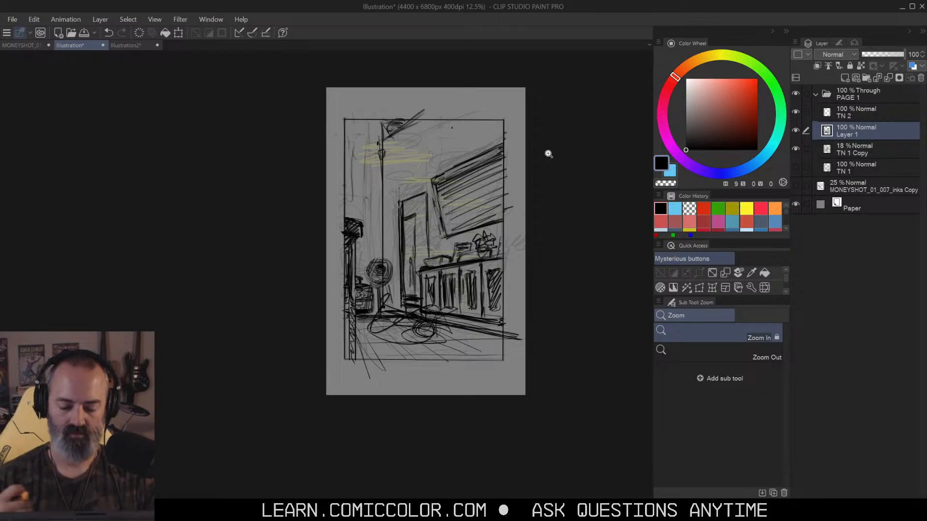
left_click(501, 197)
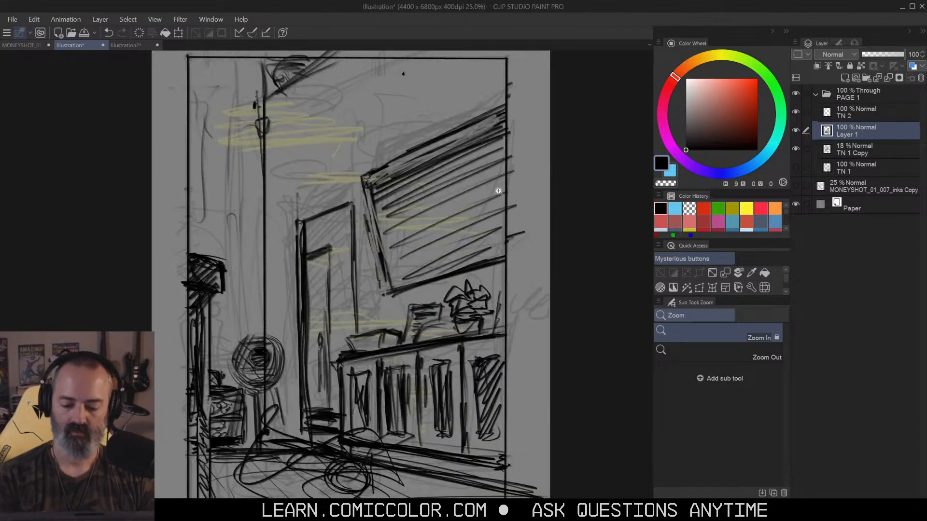
left_click(520, 179, "alt")
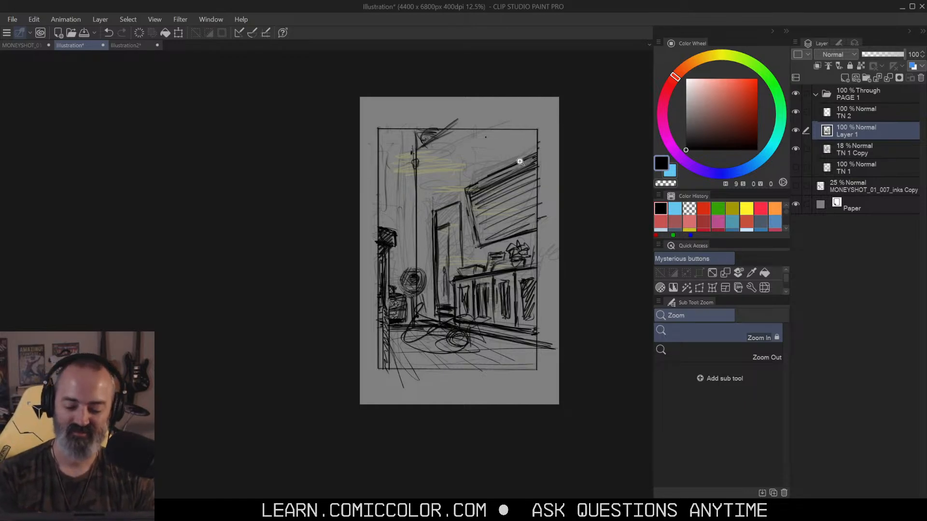
left_click(483, 218)
key("b")
left_click_drag(444, 158, 467, 232)
left_click_drag(452, 179, 478, 269)
left_click_drag(449, 157, 591, 87)
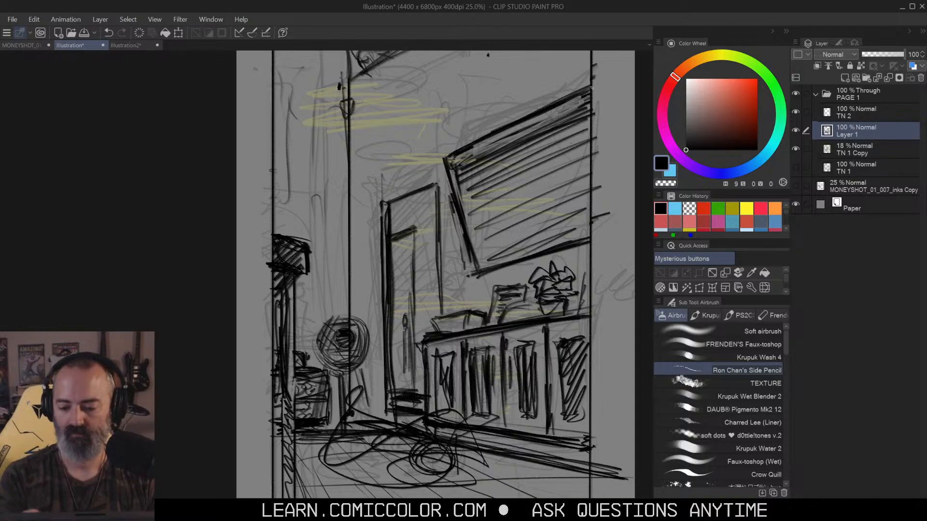
mouse_move(455, 155)
left_mouse_down()
mouse_move(494, 141)
mouse_move(477, 194)
mouse_move(502, 252)
mouse_move(587, 208)
left_mouse_up()
Step: Check what Layer 1 contains by toggling its visibility, and rename it PAGE 1 SKETCH
key("ctrl+space")
left_click(582, 214, "alt")
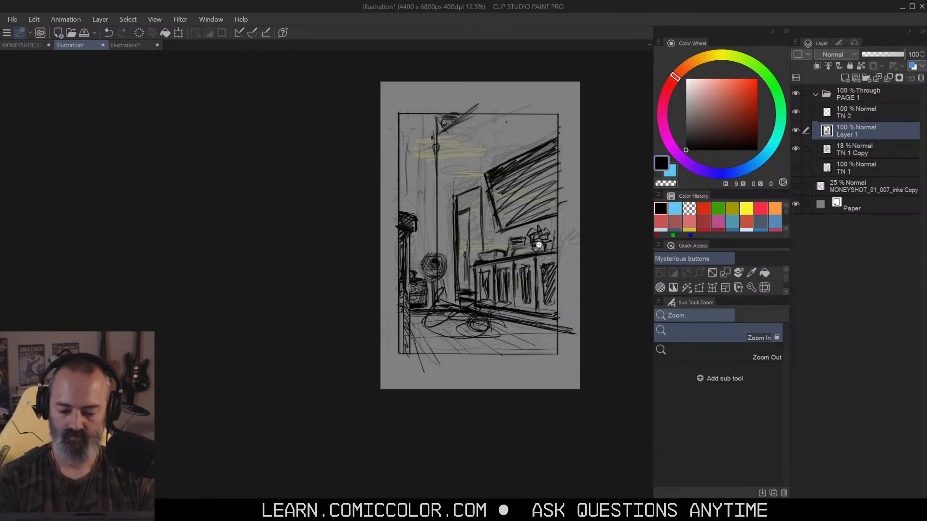
left_click_drag(533, 238, 417, 275)
left_click(795, 130)
left_click(796, 131)
double_click(847, 135)
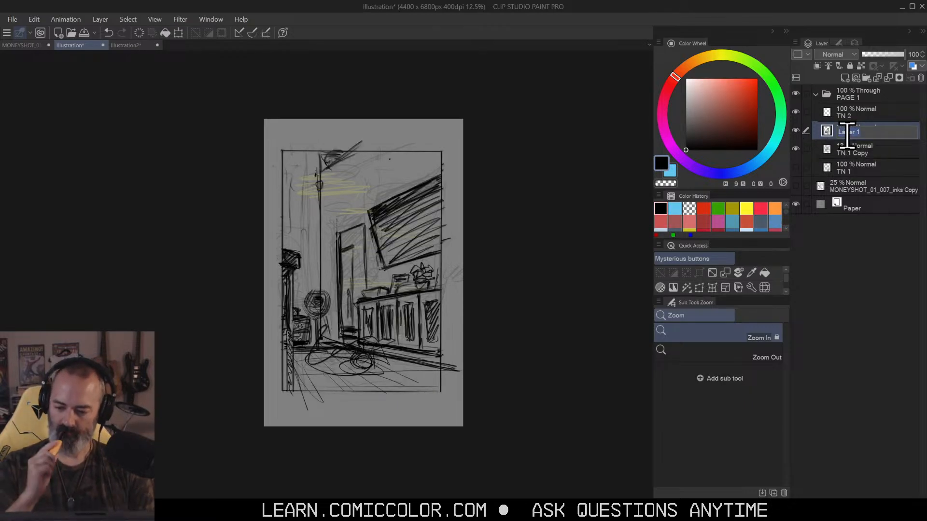
type("PAGE 1 SKET")
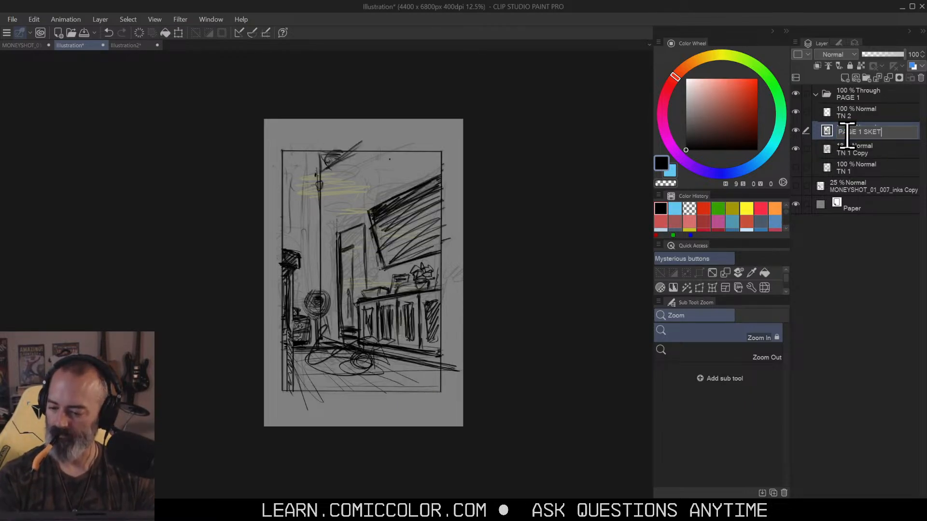
type("CH")
key("Return")
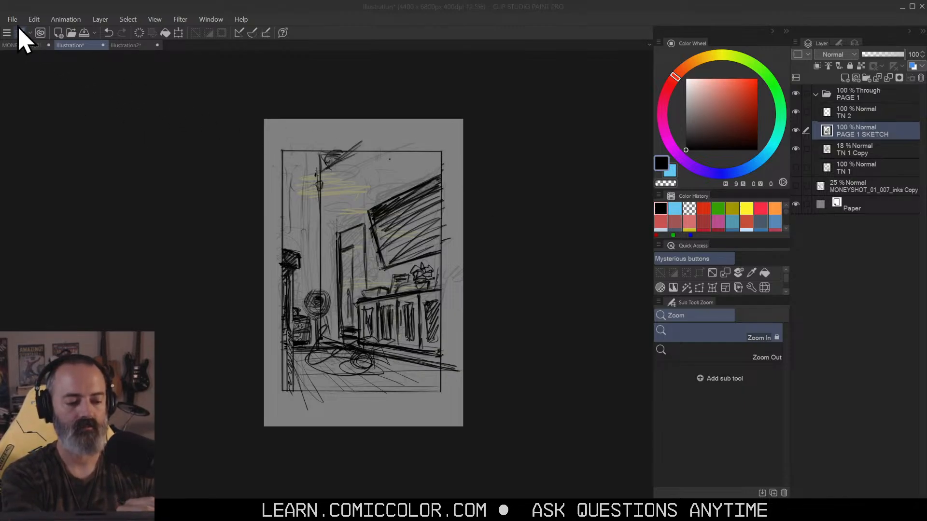
Step: Set the canvas colour profile preview to CMYK : U.S. Sheetfed Coated v2
left_click(211, 19)
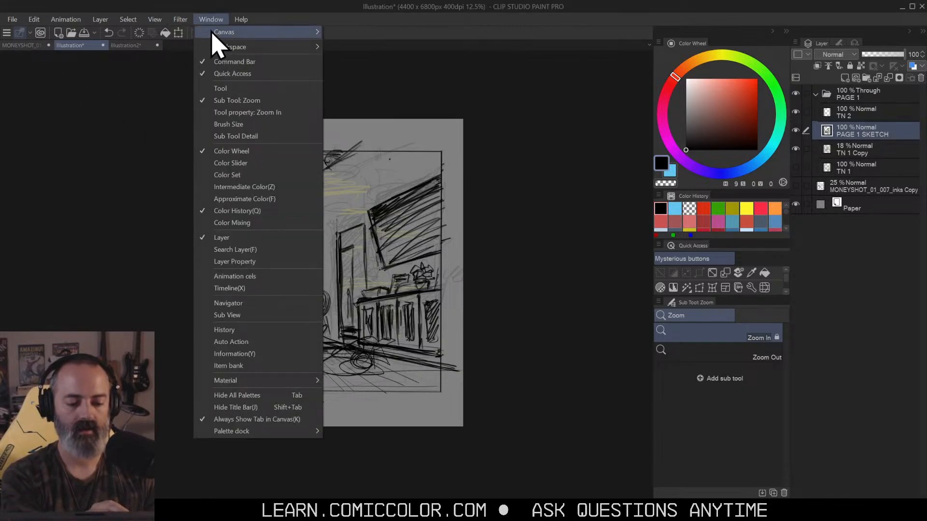
left_click(211, 22)
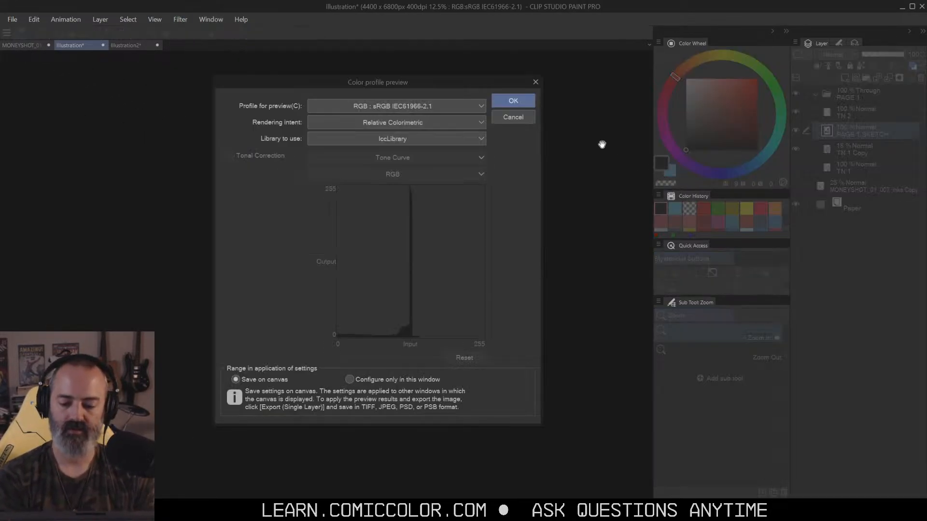
left_click(466, 107)
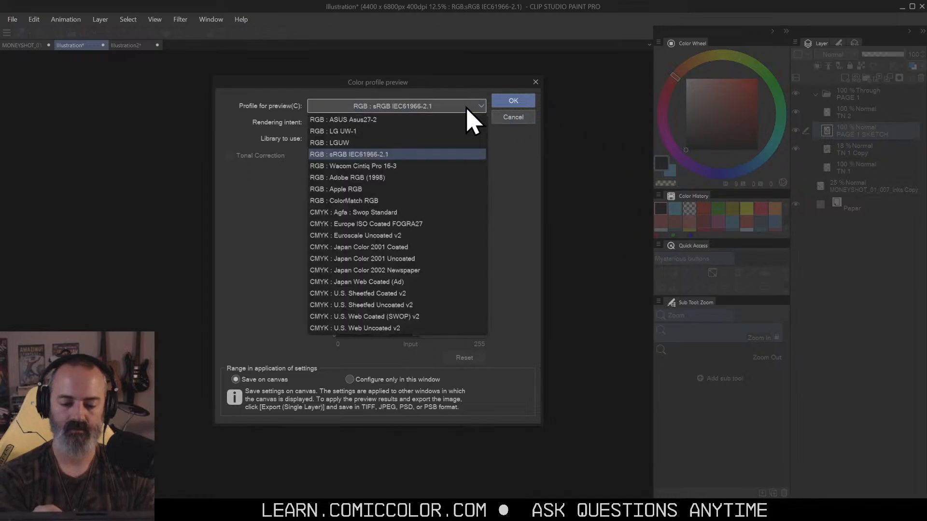
left_click(414, 294)
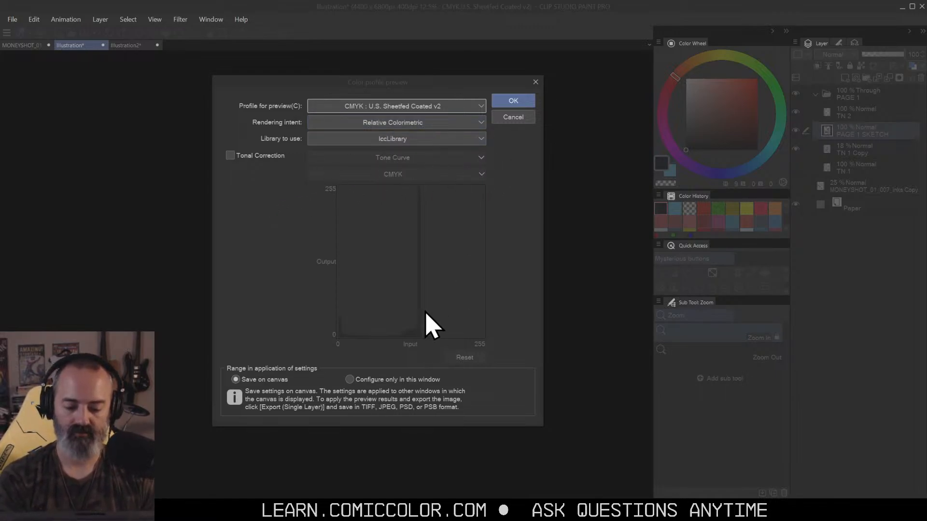
left_click(530, 103)
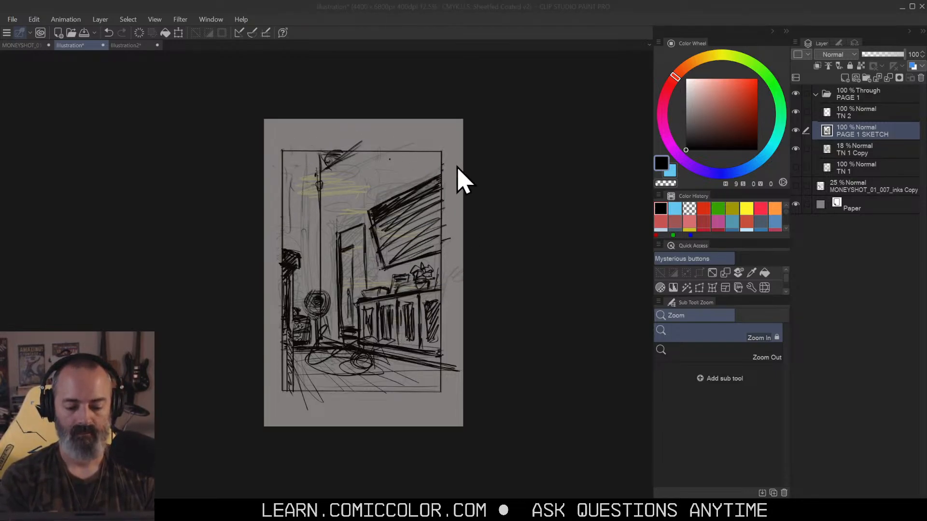
left_click_drag(462, 187, 515, 151)
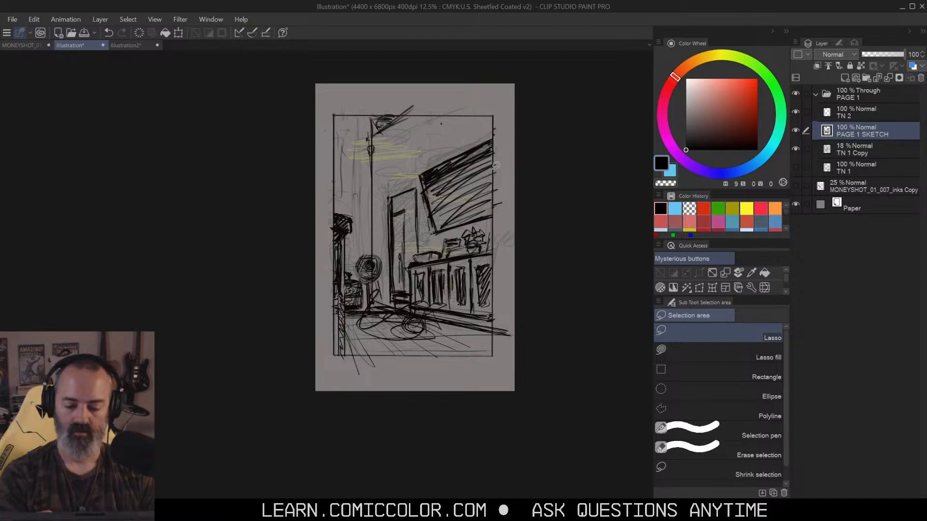
left_click_drag(517, 148, 527, 164)
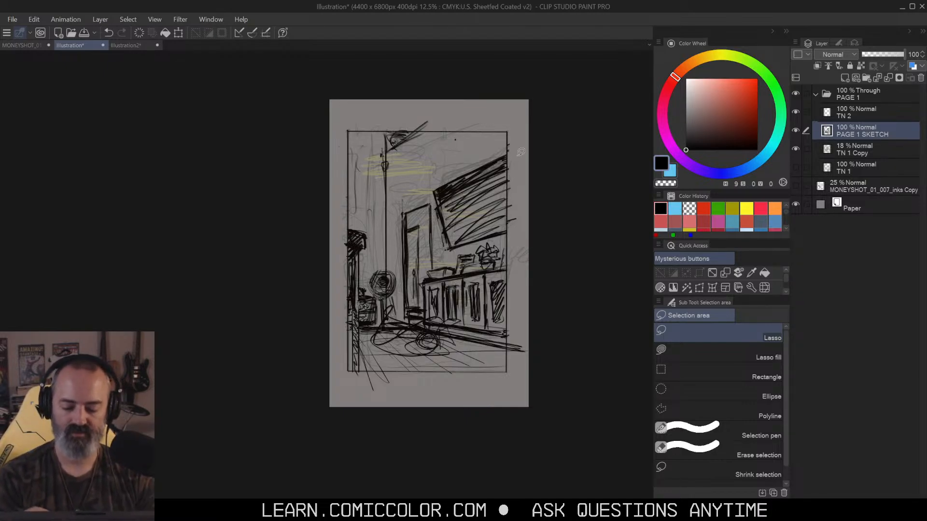
key("ctrl+space")
left_click(434, 323)
left_click_drag(452, 325, 457, 280)
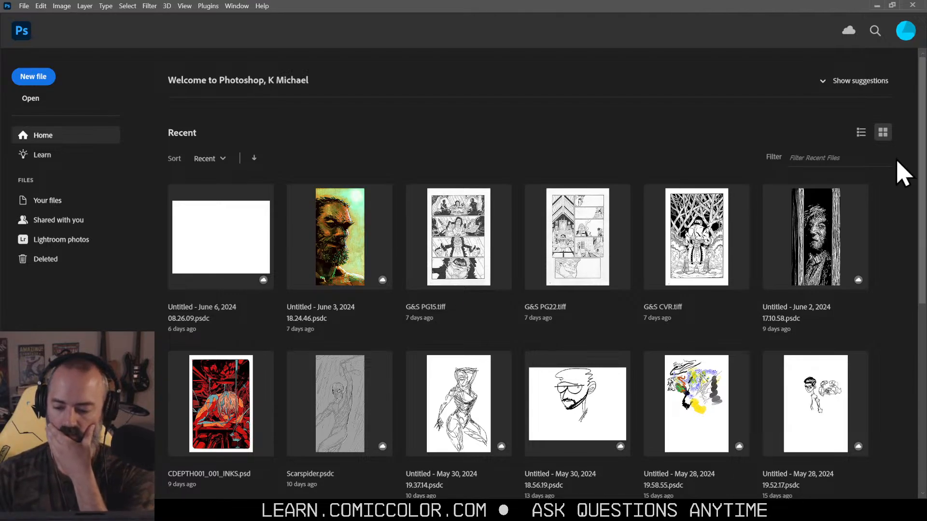
left_click(877, 5)
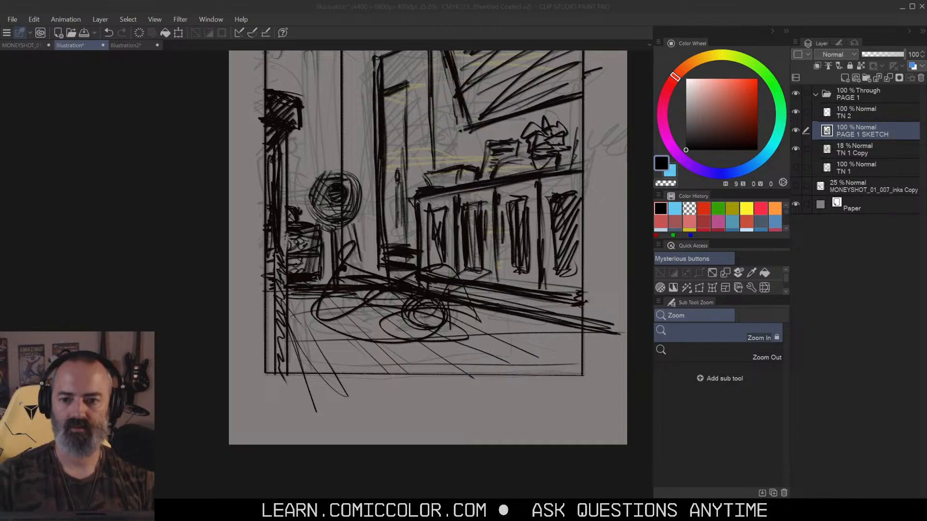
Step: Switch to Photoshop and compare the bearded portrait's RGB colours with its CMYK proof
mouse_move(926, 38)
left_mouse_down()
mouse_move(641, 21)
mouse_move(442, 27)
mouse_move(437, 0)
left_mouse_up()
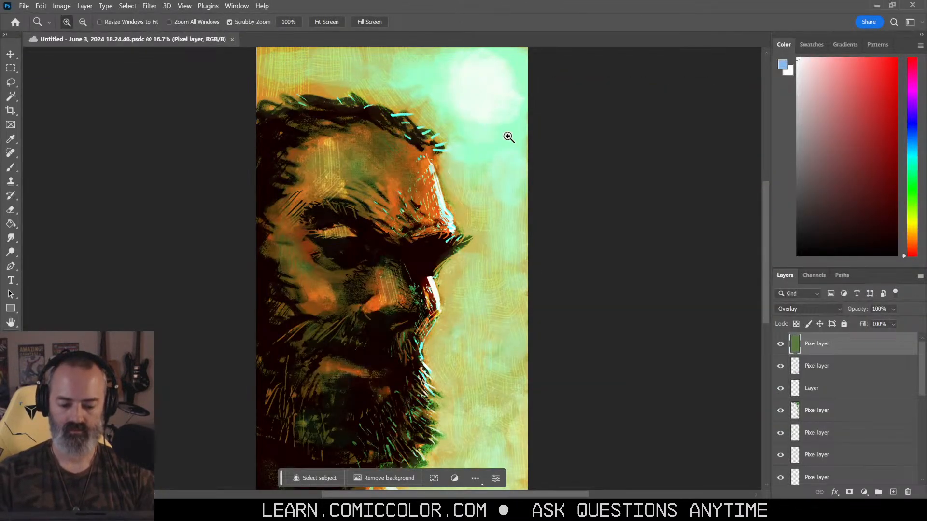
left_click(490, 297, "alt")
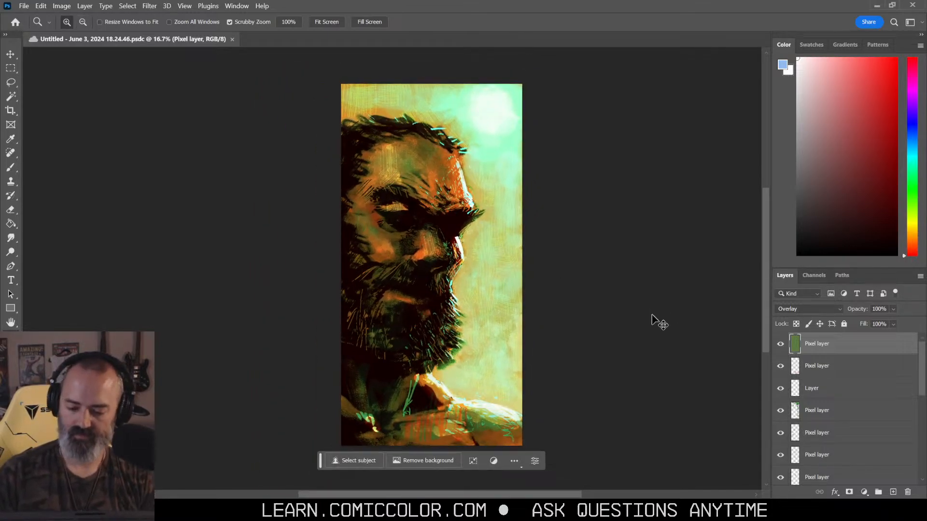
key("ctrl+y")
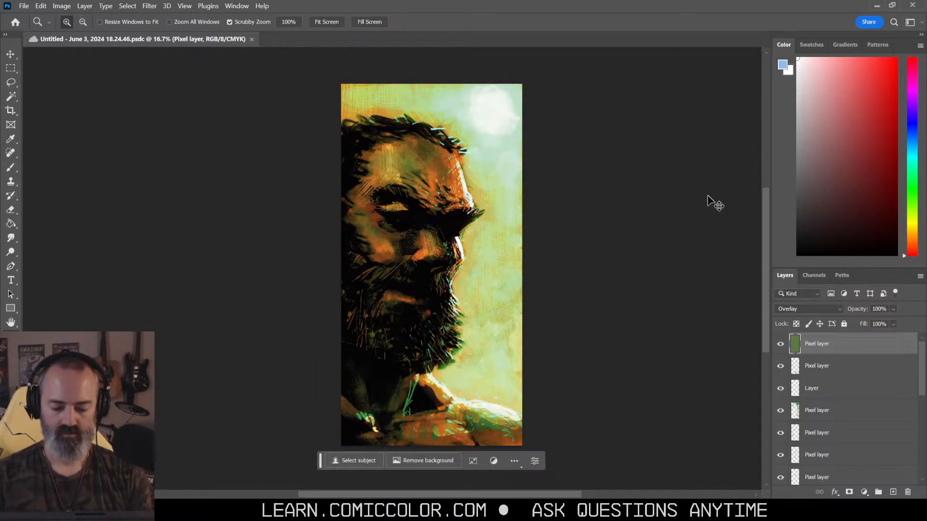
key("ctrl+y")
key("ctrl+y")
key("ctrl+y")
key("ctrl+y")
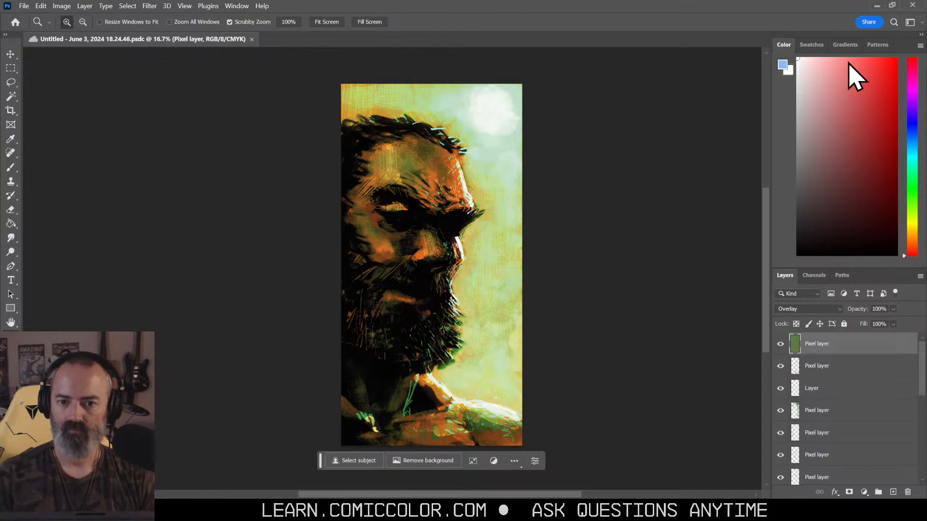
Step: Save a copy of the portrait cloud document as a PSD file
left_click(23, 6)
mouse_move(67, 73)
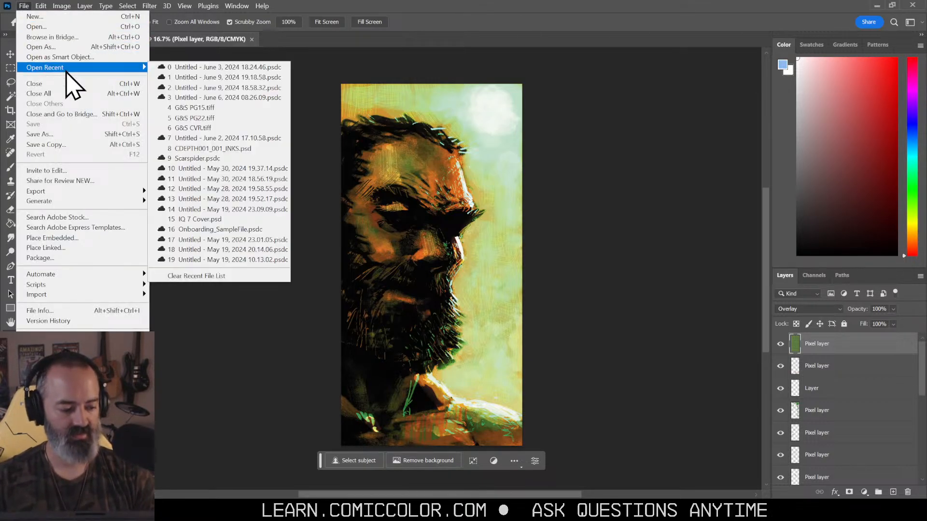
left_click(68, 135)
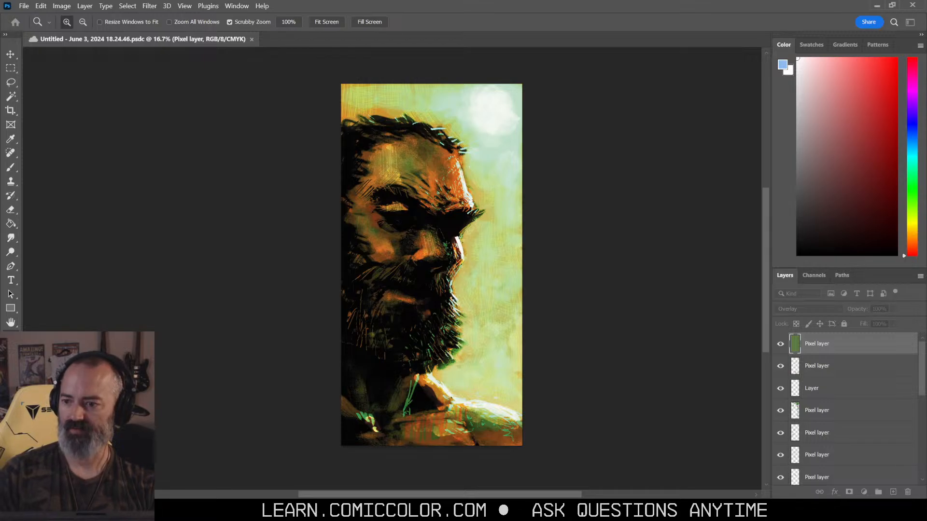
key("ctrl+alt+s")
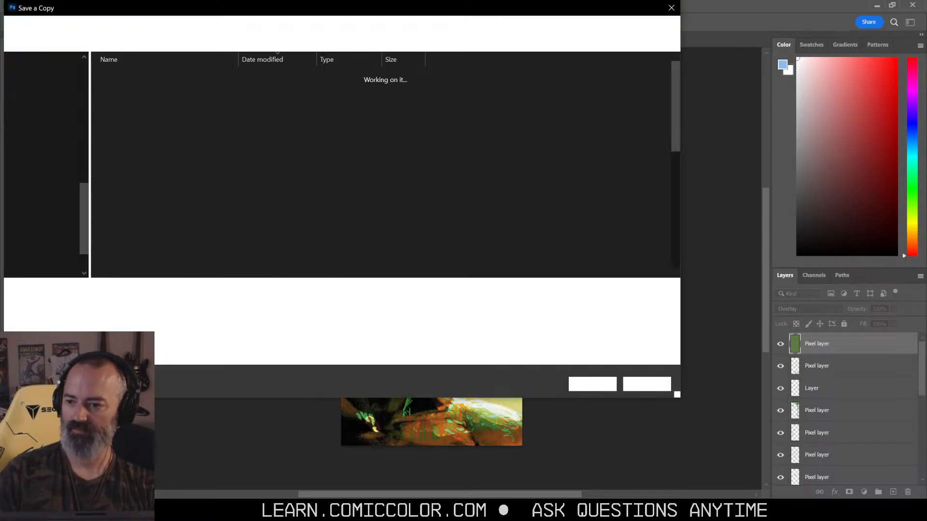
left_click_drag(511, 8, 926, 10)
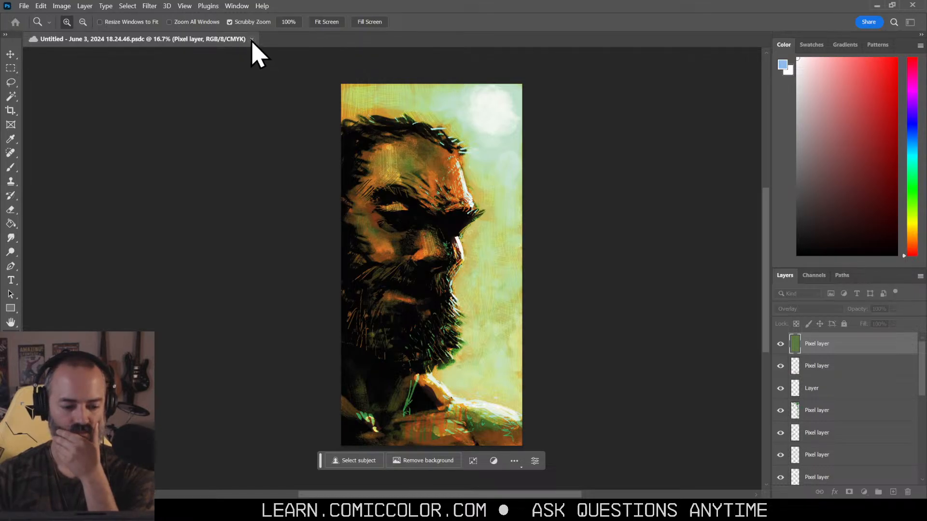
Step: Close the portrait cloud document and open its PSD copy, Untitled - June 3, 2024 18.psd
left_click(251, 39)
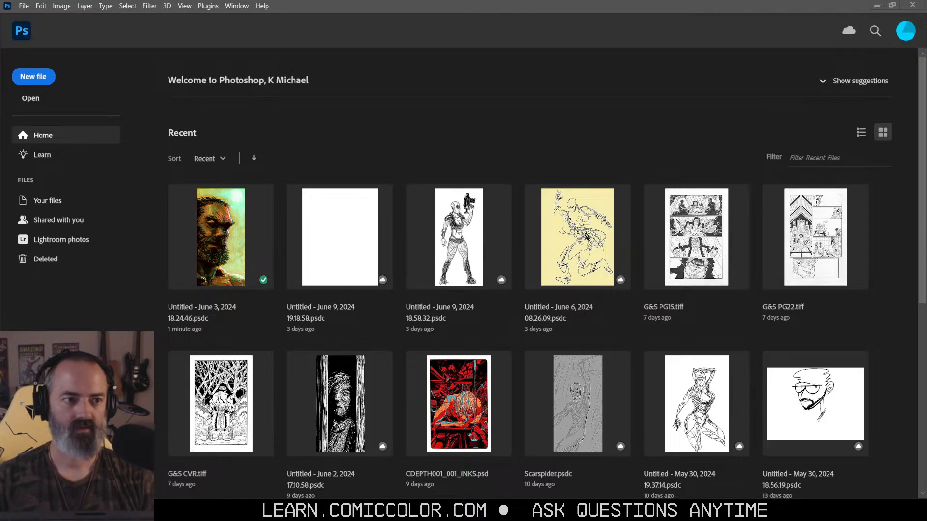
left_click(215, 234)
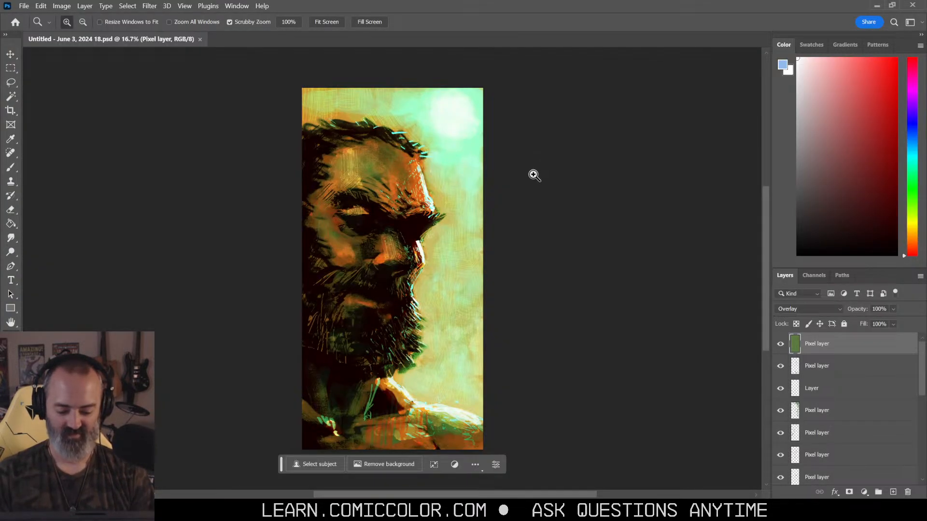
Step: Toggle the CMYK proof on the portrait PSD to compare it with the RGB colours, leaving the proof on
key("ctrl+y")
key("ctrl+y")
key("ctrl+y")
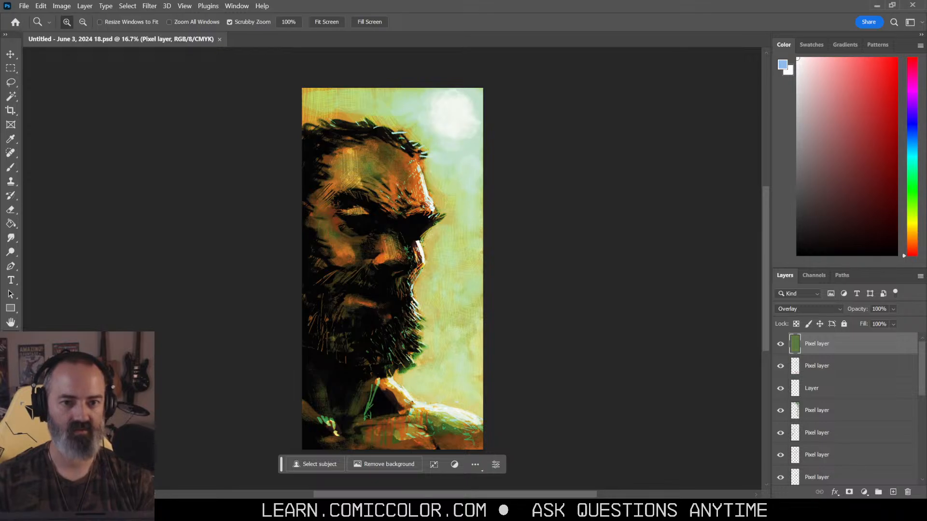
Step: Switch to Clip Studio Paint and set the portrait's colour profile preview to CMYK : U.S. Sheetfed Coated v2 with Relative Colorimetric intent
key("alt+Tab")
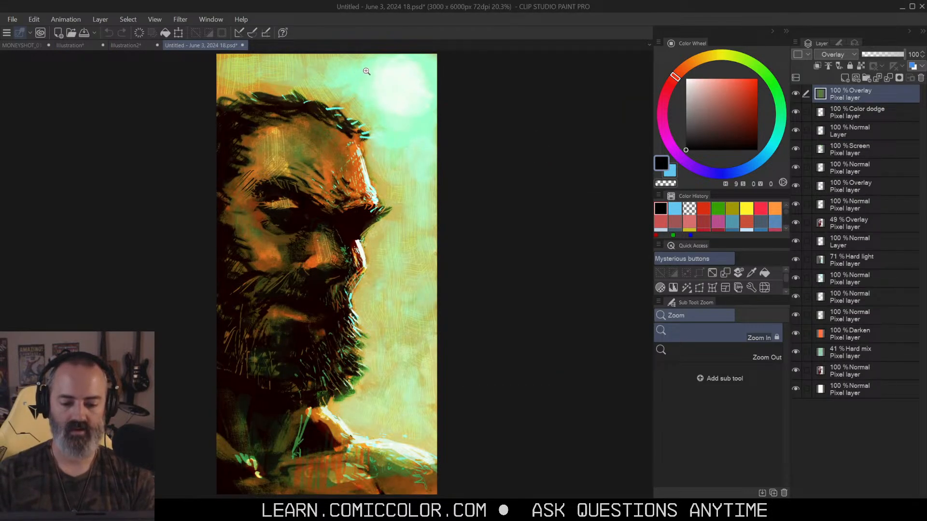
left_click(184, 21)
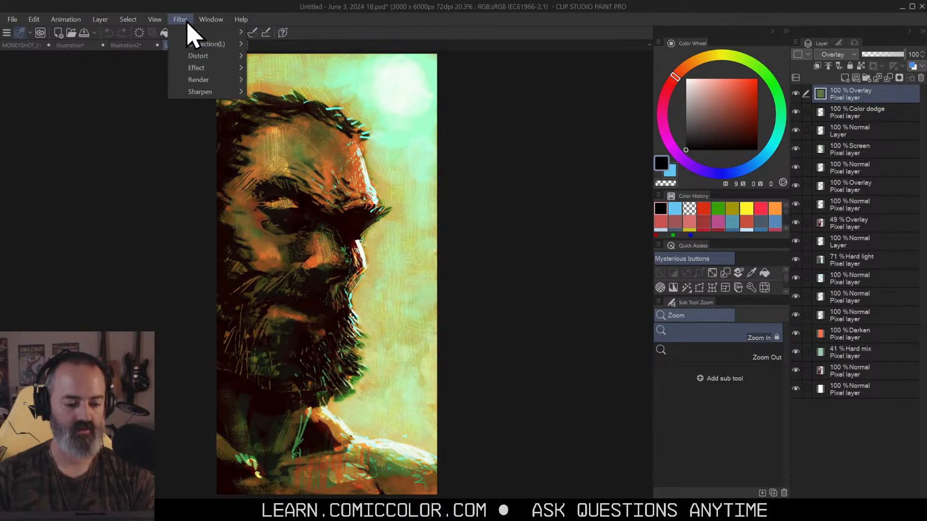
mouse_move(155, 20)
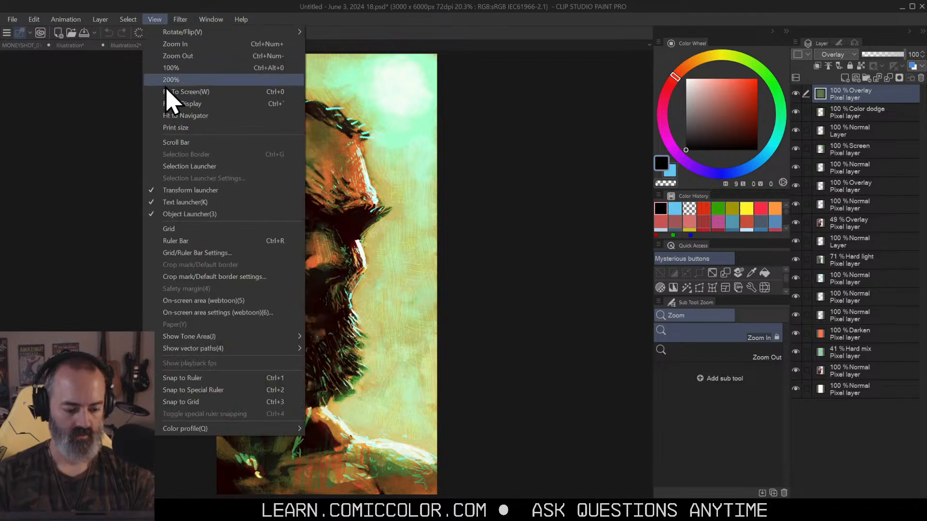
mouse_move(193, 429)
left_click(319, 431)
left_click(444, 103)
left_click(431, 294)
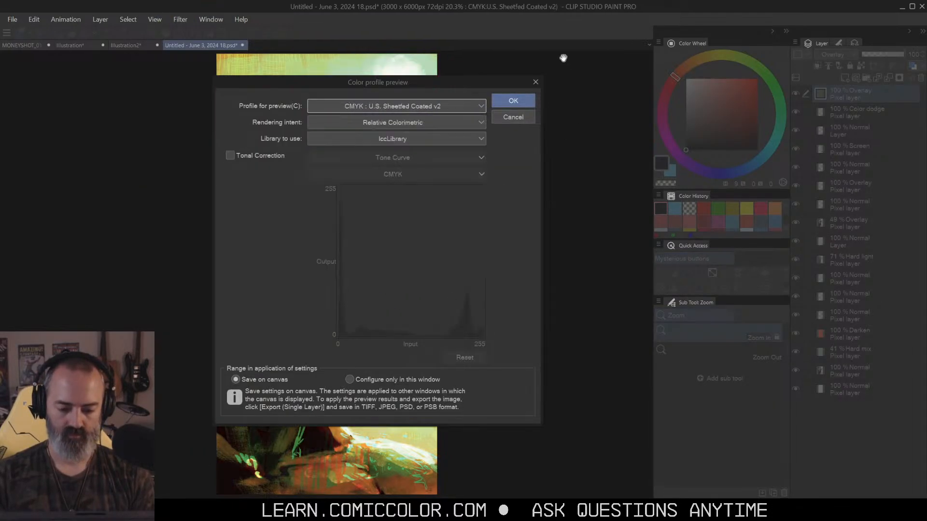
left_click(516, 100)
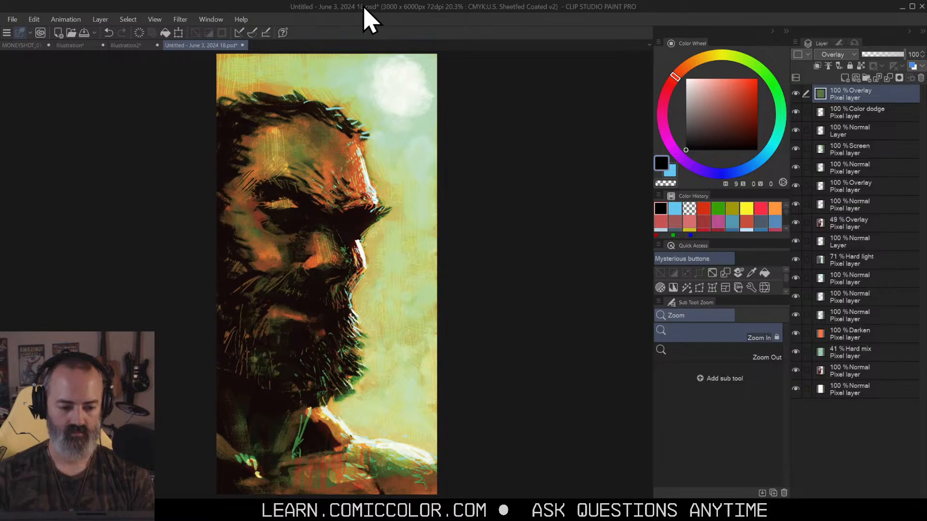
Step: Resize and arrange the Photoshop and Clip Studio Paint windows so both portraits show side by side
left_click_drag(304, 7, 715, 87)
left_click_drag(545, 10, 158, 22)
left_click_drag(589, 27, 341, 22)
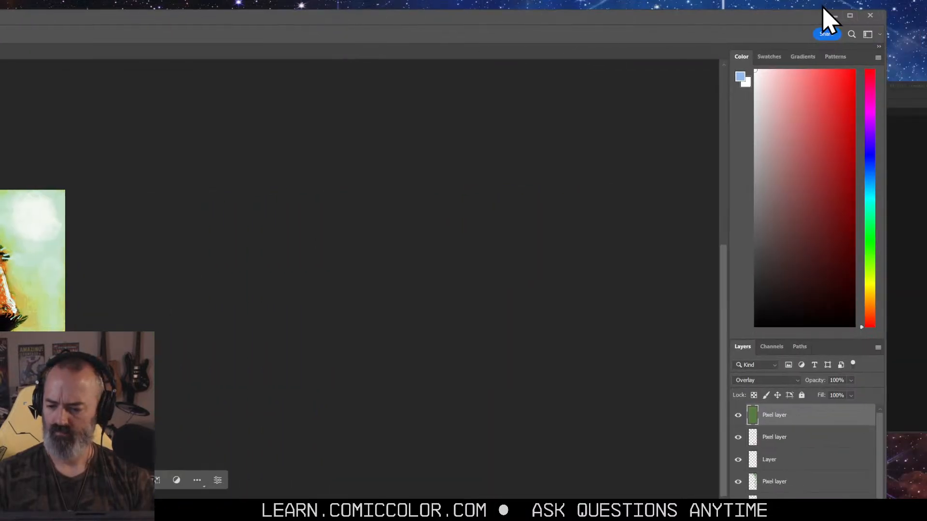
left_click_drag(884, 47, 562, 22)
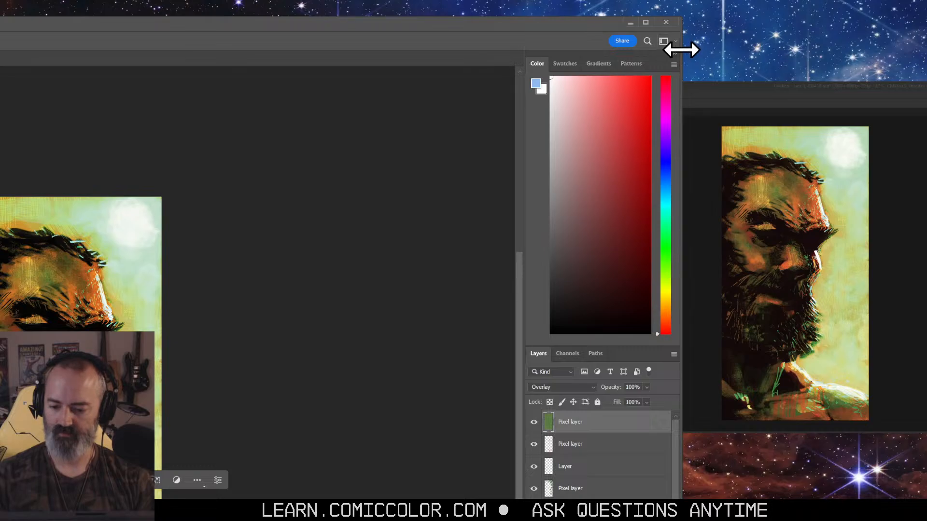
left_click_drag(681, 49, 188, 54)
left_click_drag(81, 27, 456, 11)
mouse_move(703, 86)
left_mouse_down()
mouse_move(656, 61)
mouse_move(386, 42)
mouse_move(309, 65)
left_mouse_up()
left_click_drag(148, 103, 628, 96)
mouse_move(698, 41)
left_mouse_down()
mouse_move(152, 36)
mouse_move(192, 41)
left_mouse_up()
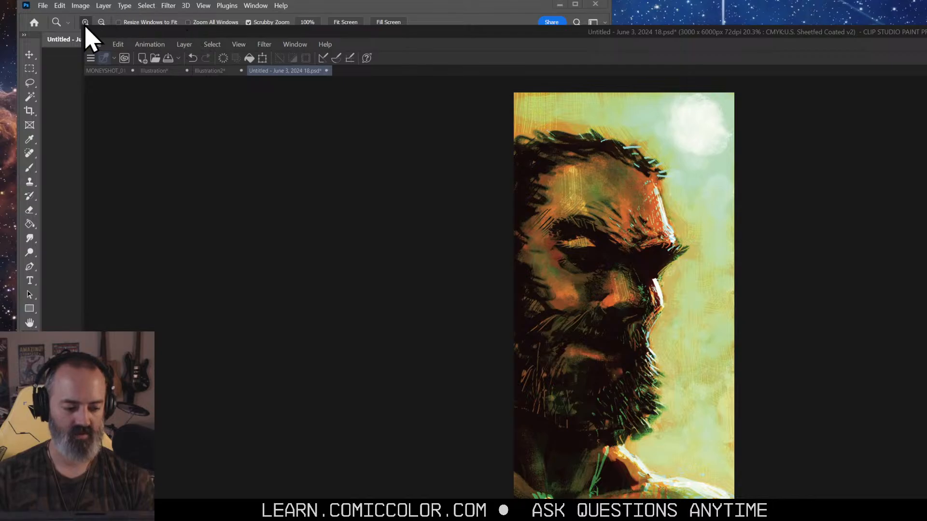
left_click_drag(83, 25, 391, 59)
left_click_drag(614, 75, 565, 48)
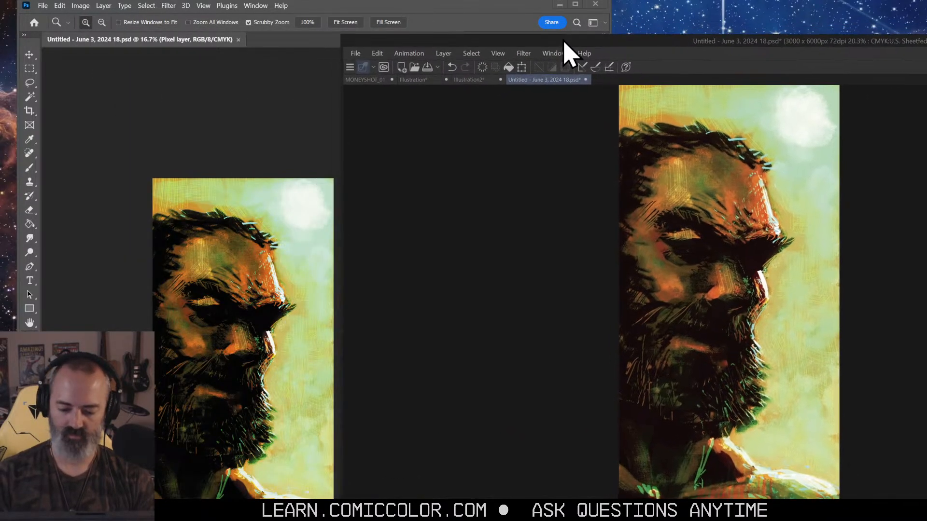
Step: Zoom both portraits to 25% and line up the faces next to each other for comparison
left_click(259, 245)
left_click_drag(279, 220, 392, 223)
left_click(330, 216)
left_click(714, 227)
scroll(704, 212, "up", 1)
left_click_drag(704, 212, 445, 183)
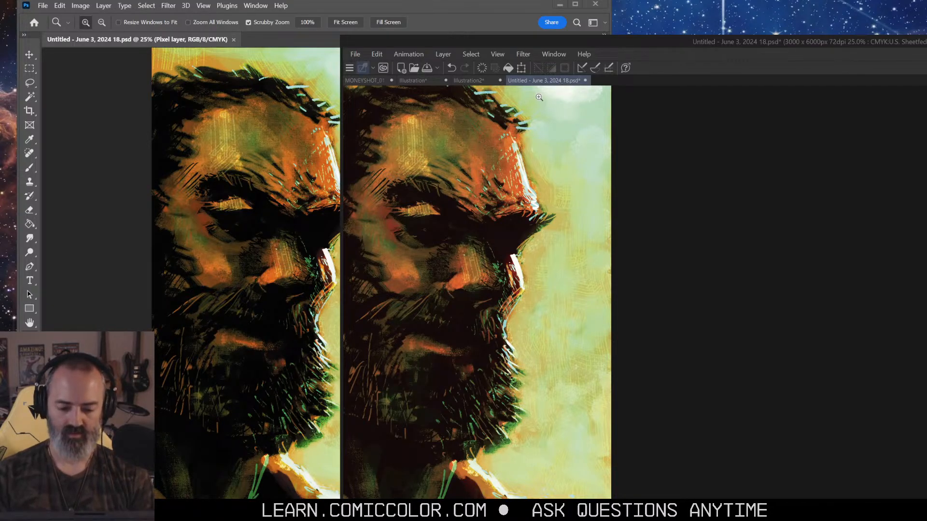
Step: Compare the portrait's RGB colours with its CMYK preview in both Photoshop and Clip Studio Paint
left_click(289, 116)
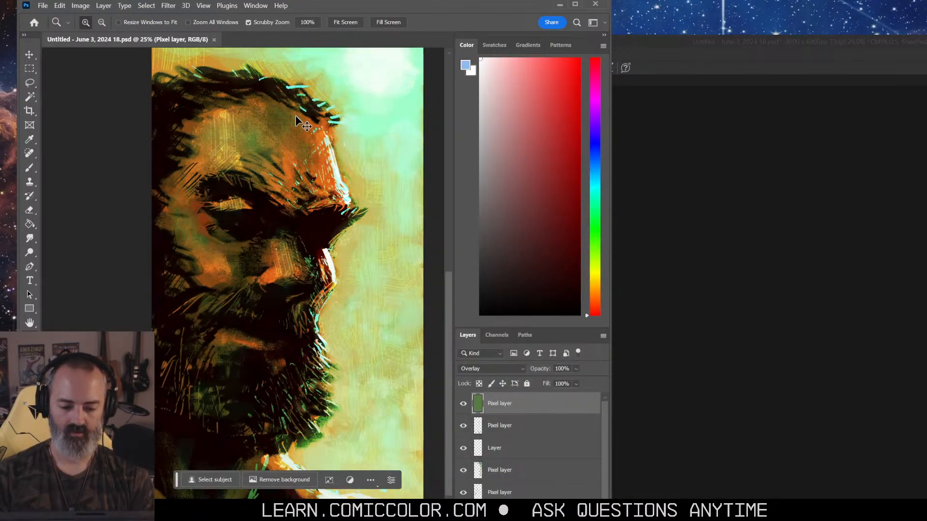
left_click(674, 149)
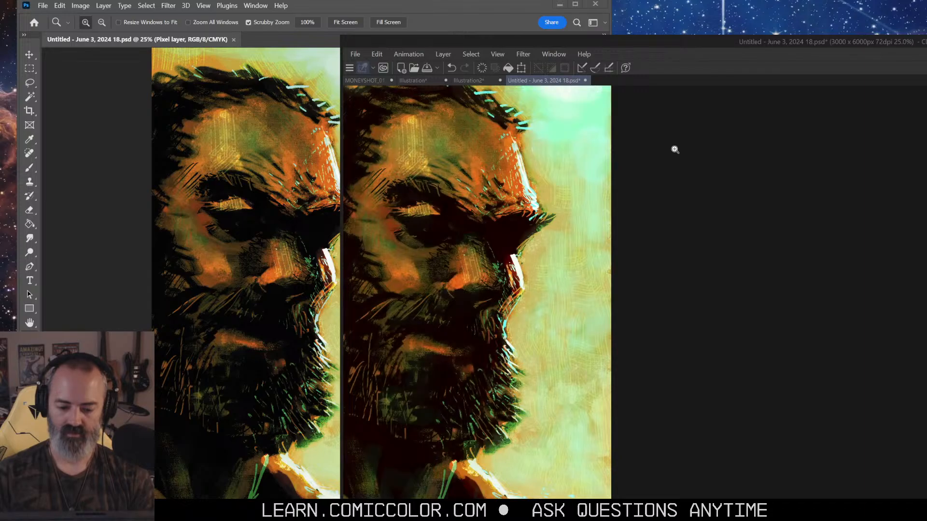
key("ctrl+y")
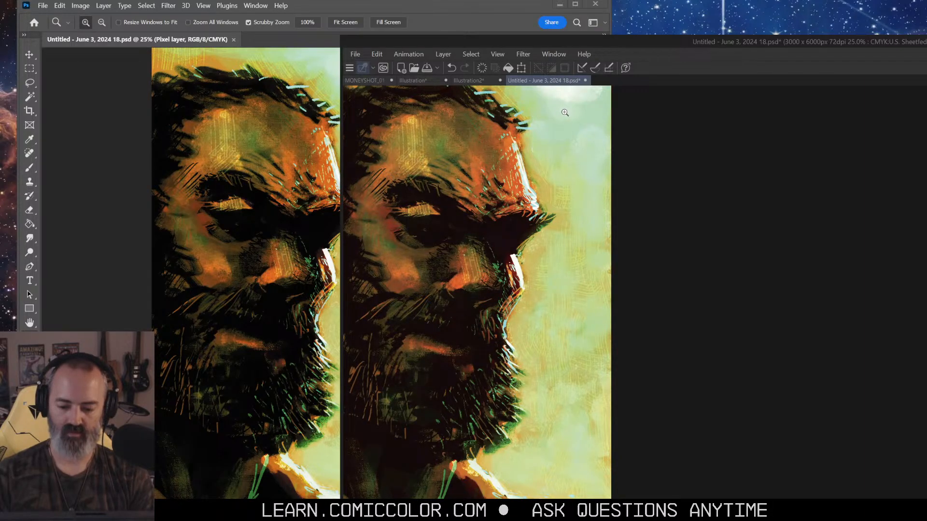
key("ctrl+y")
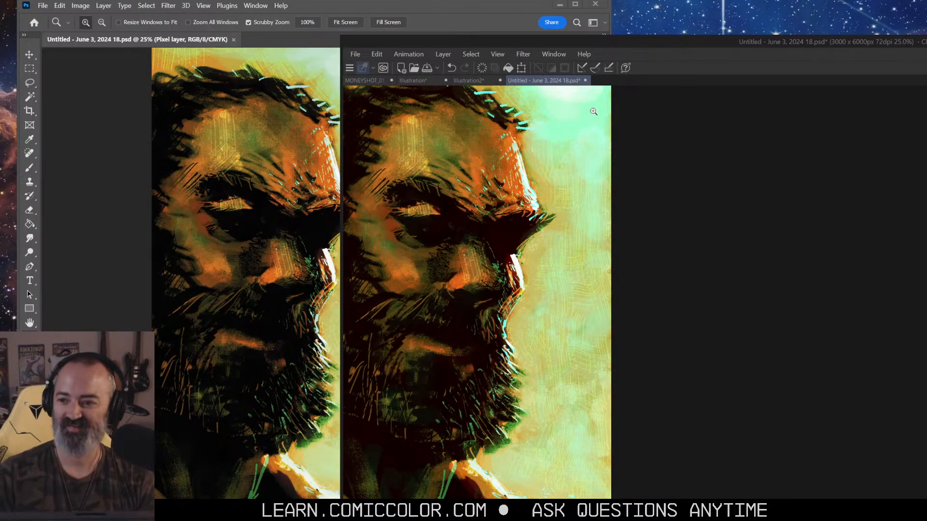
key("ctrl+y")
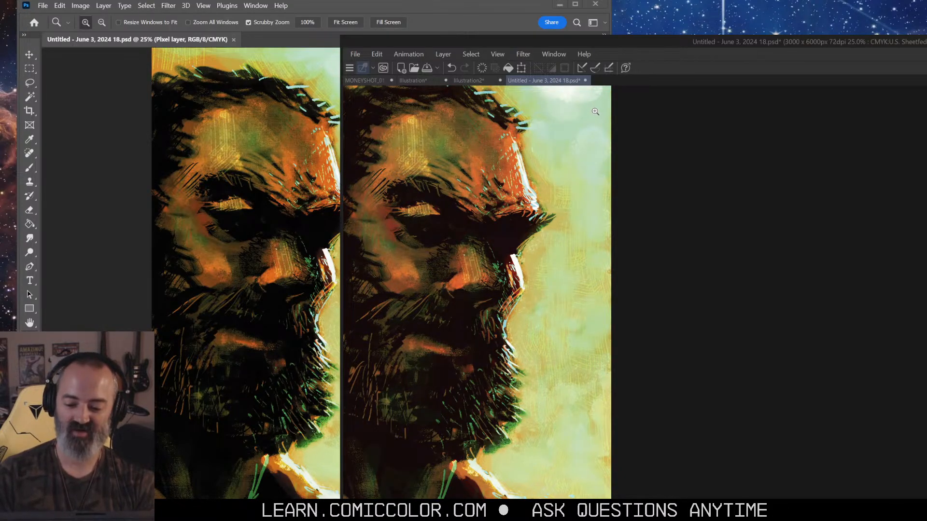
left_click(314, 109)
key("ctrl+y")
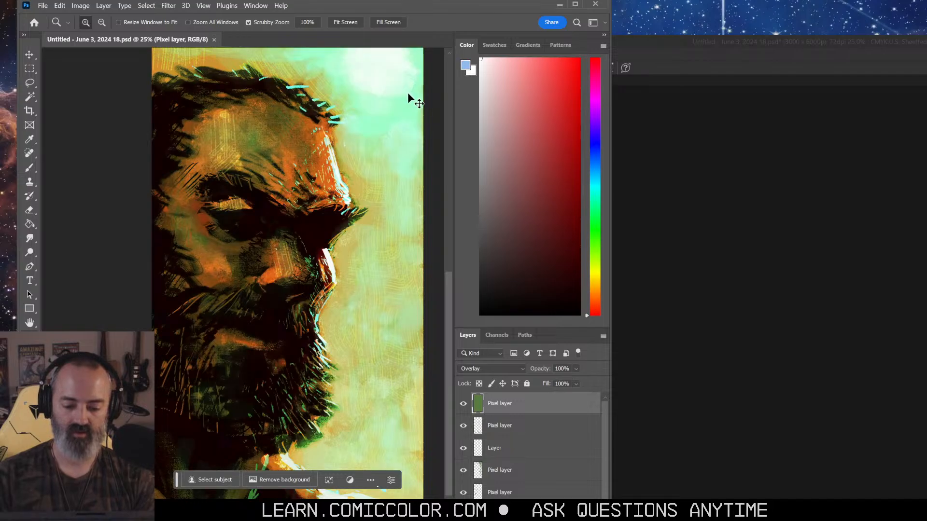
key("ctrl+y")
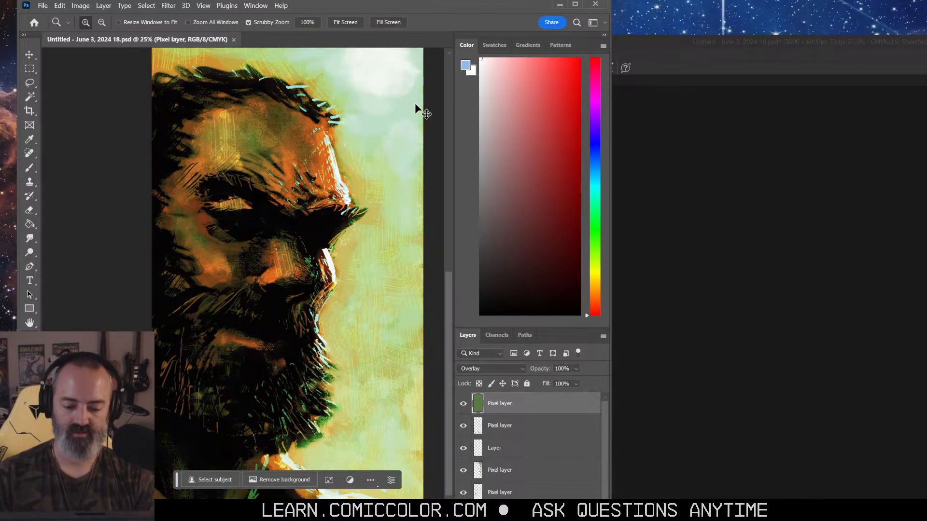
left_click(638, 137)
left_click_drag(513, 170, 522, 179)
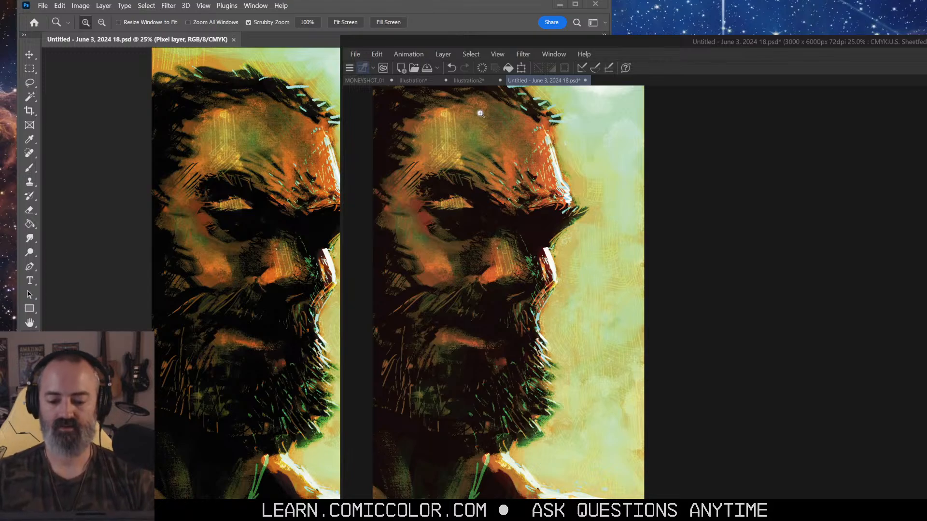
Step: Export the portrait to the Desktop as a single-layer CMYK TIFF at 100% with the ICC profile embedded, and return to Photoshop
left_click(356, 54)
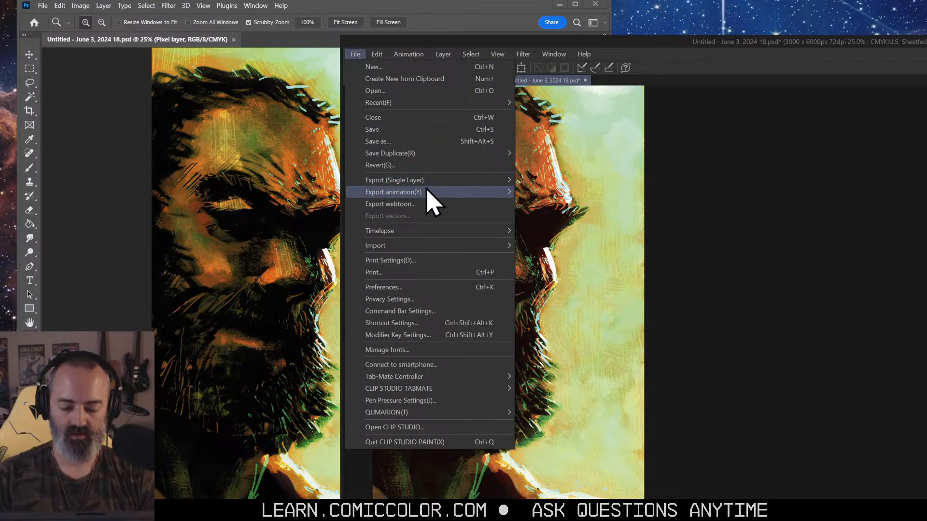
mouse_move(427, 183)
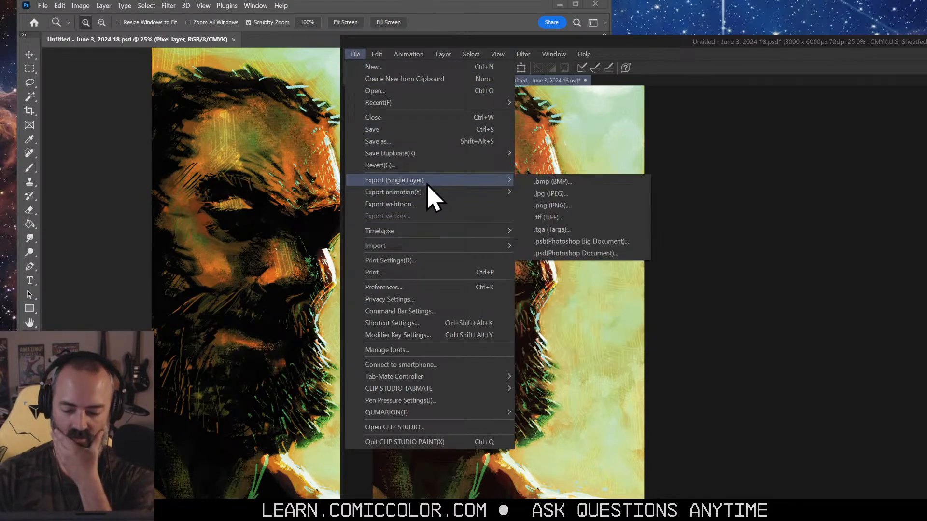
left_click(562, 218)
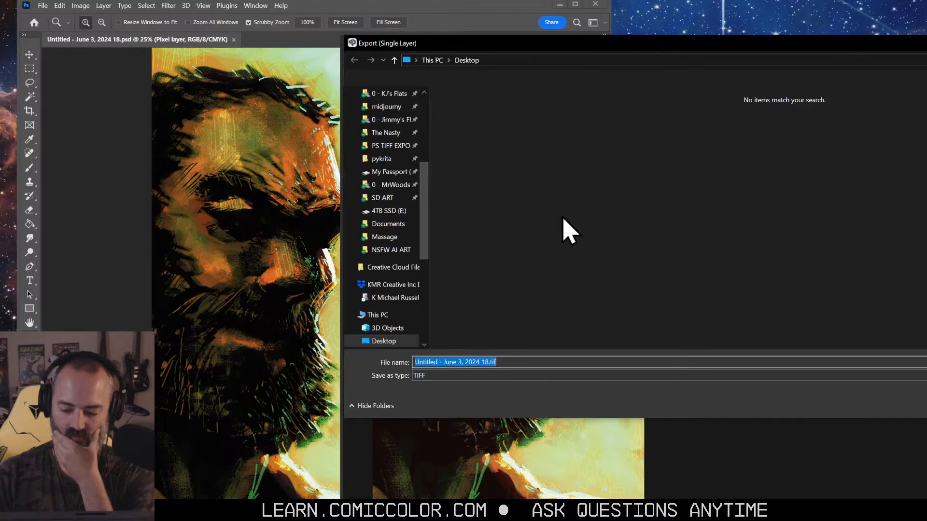
left_click_drag(704, 37, 473, 28)
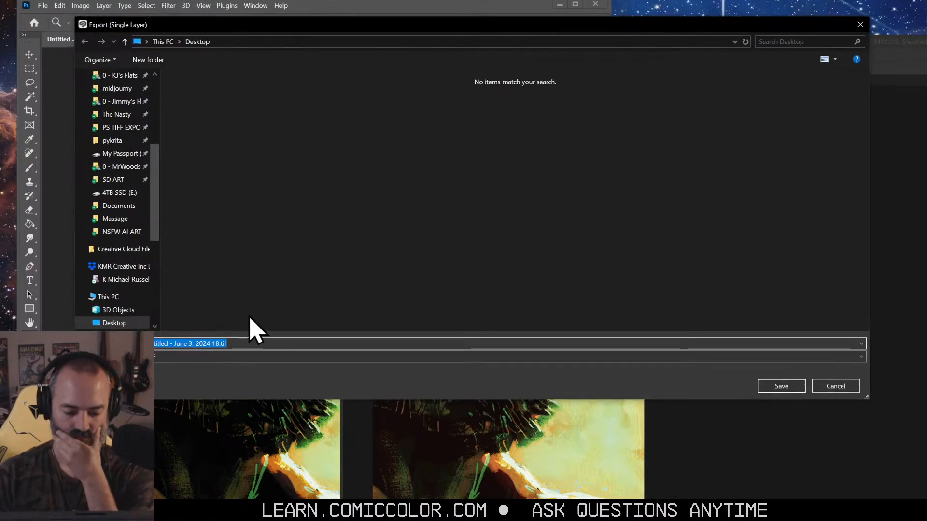
left_click(791, 387)
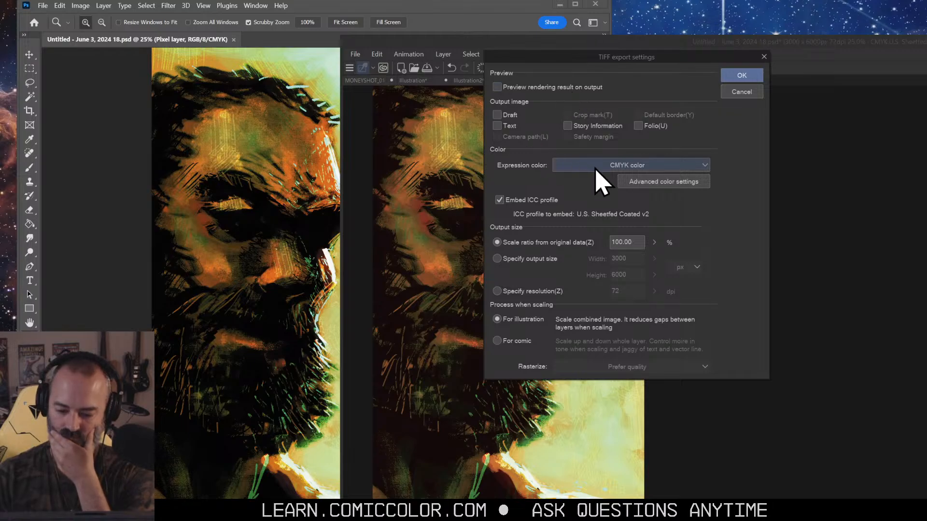
left_click(670, 182)
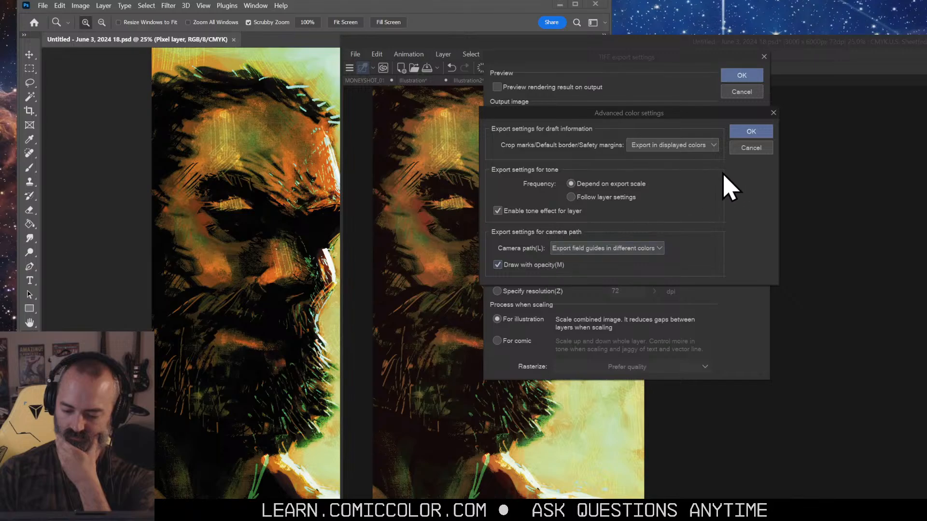
left_click(748, 148)
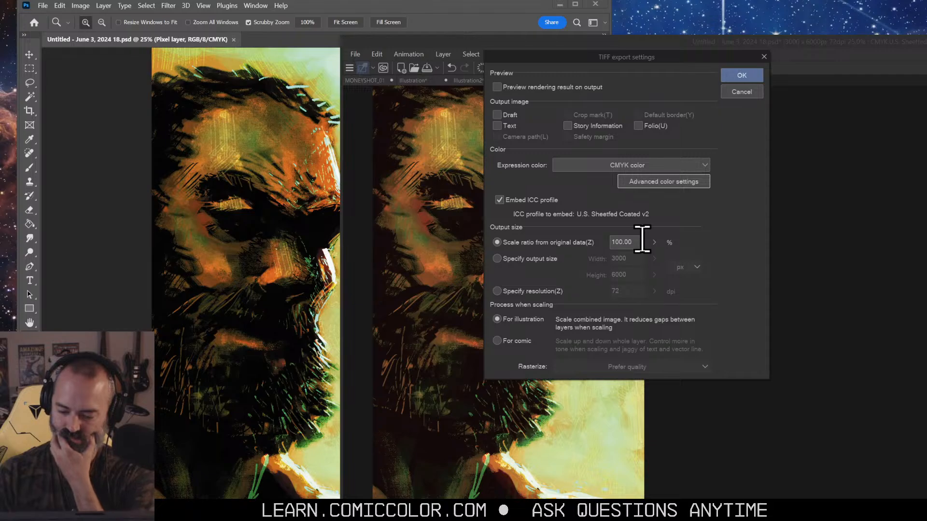
left_click(741, 75)
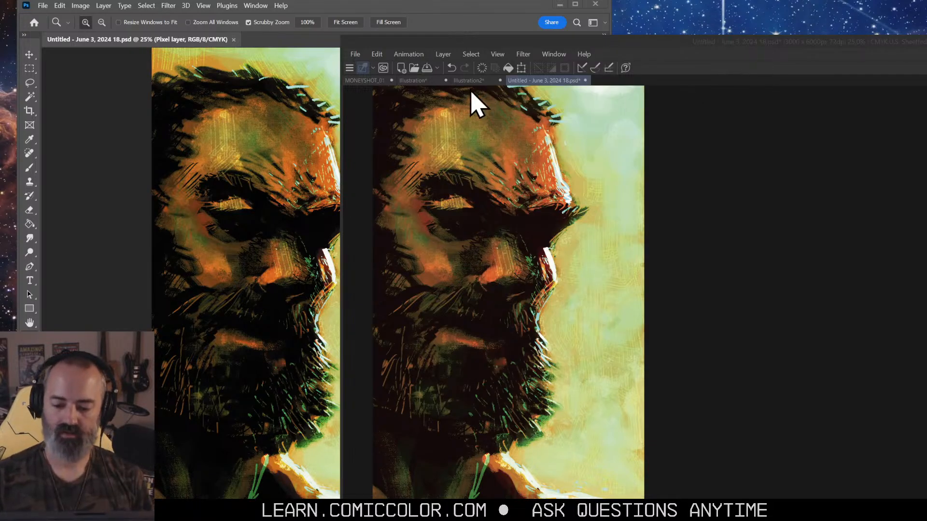
left_click(440, 17)
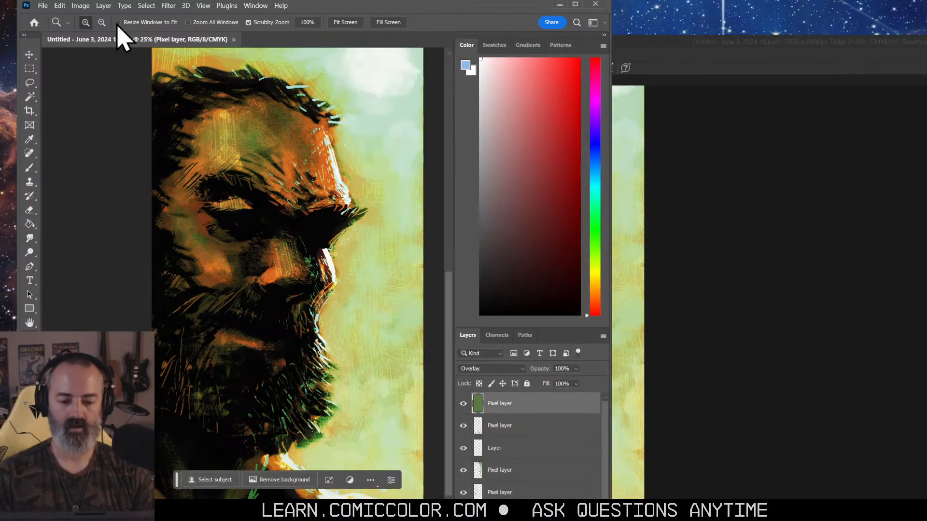
left_click(42, 6)
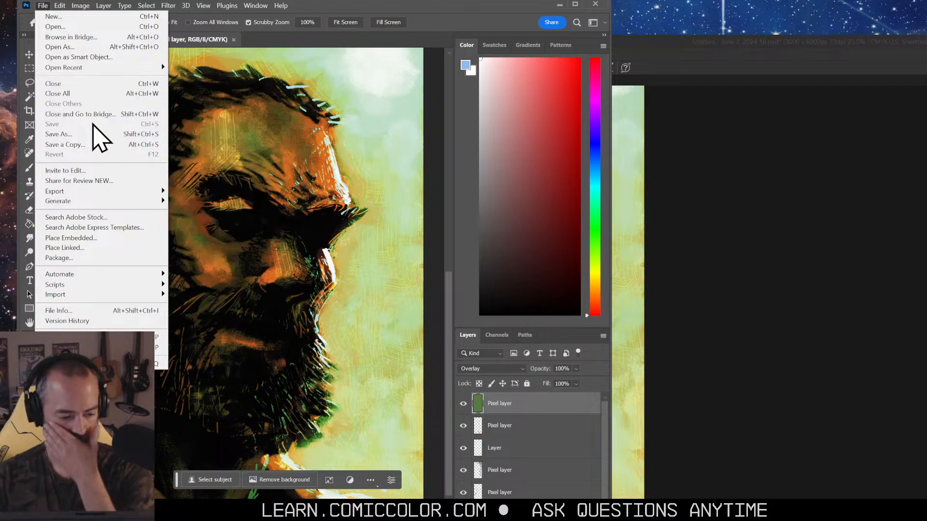
left_click(127, 136)
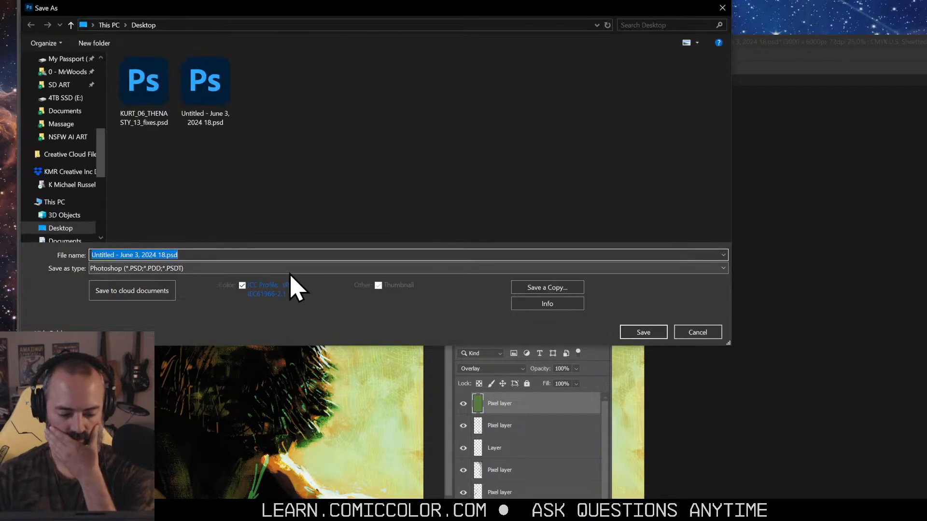
left_click(232, 269)
left_click(155, 306)
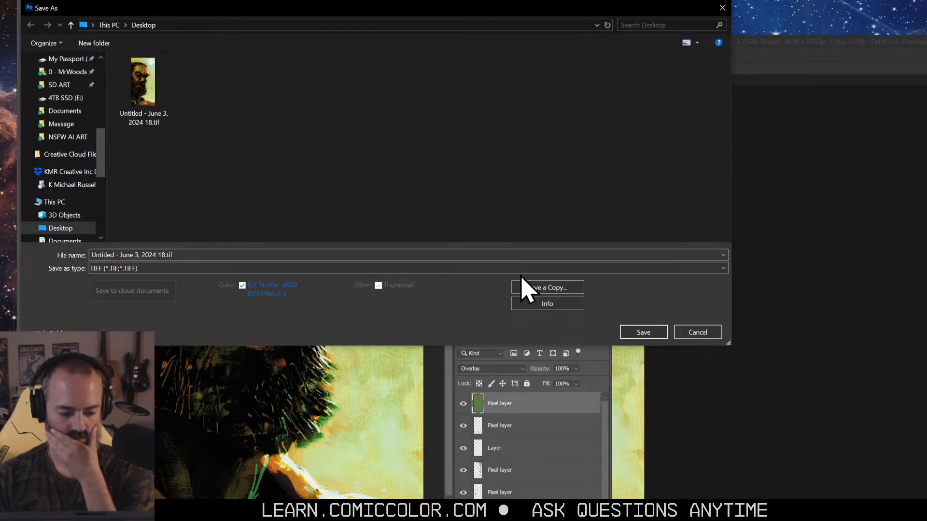
left_click(558, 289)
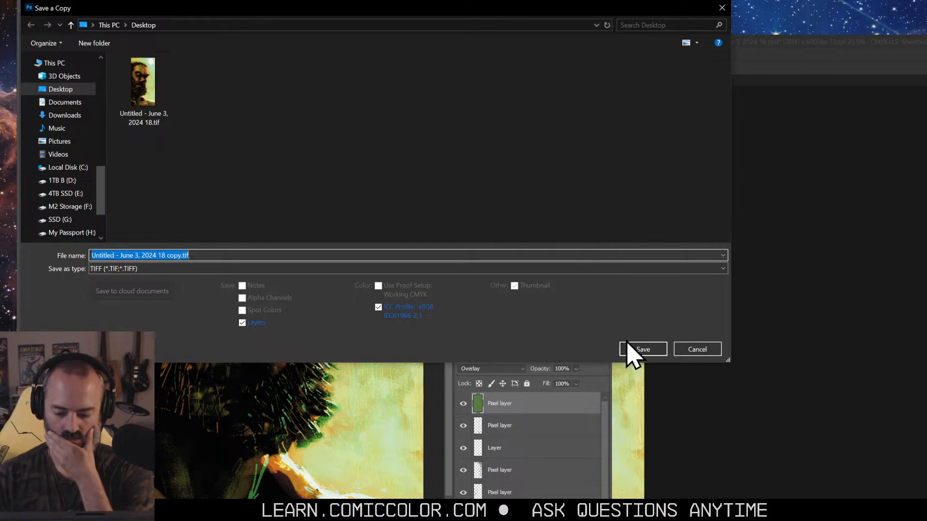
left_click(378, 307)
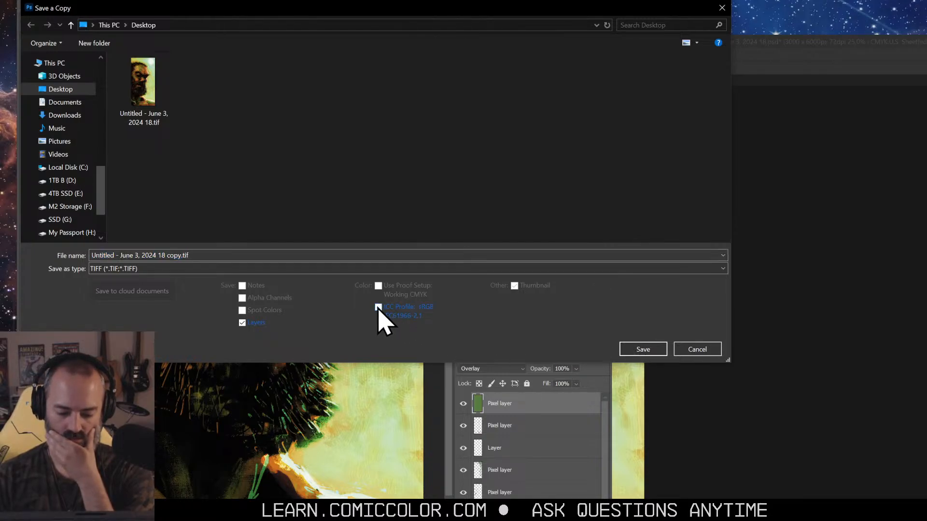
left_click(691, 349)
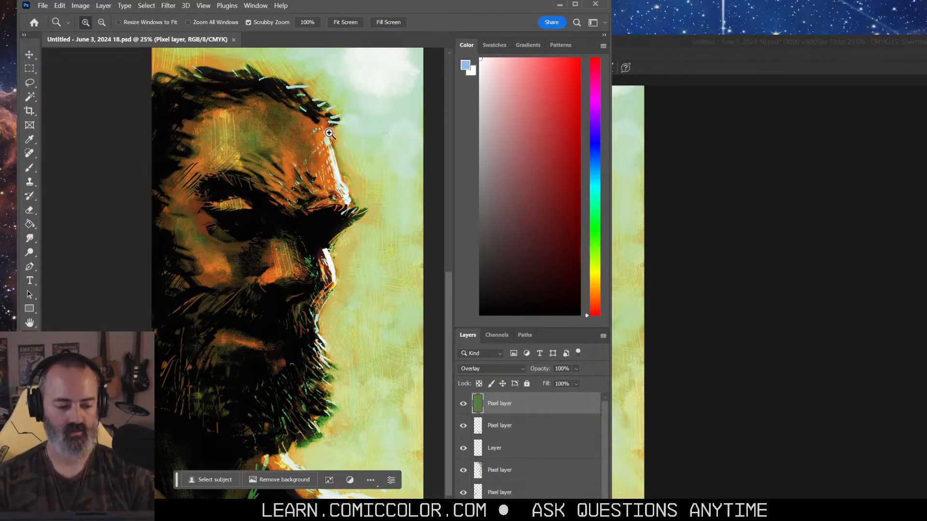
Step: Turn off the portrait's CMYK preview and merge all its visible layers into one
left_click(42, 5)
mouse_move(80, 7)
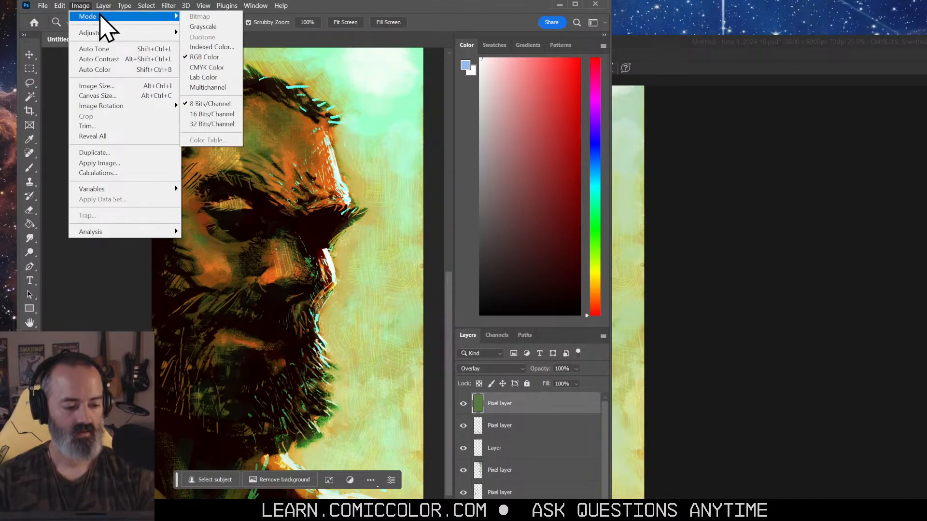
left_click(81, 7)
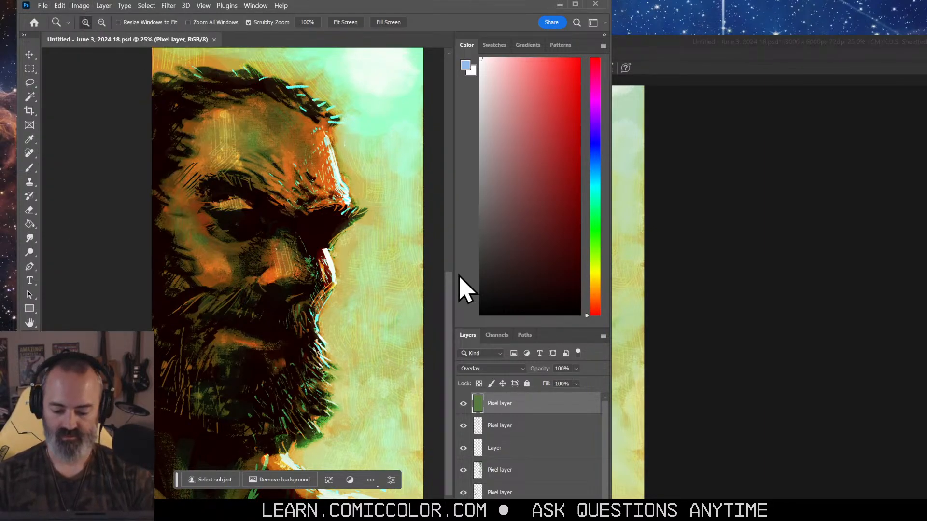
right_click(487, 458)
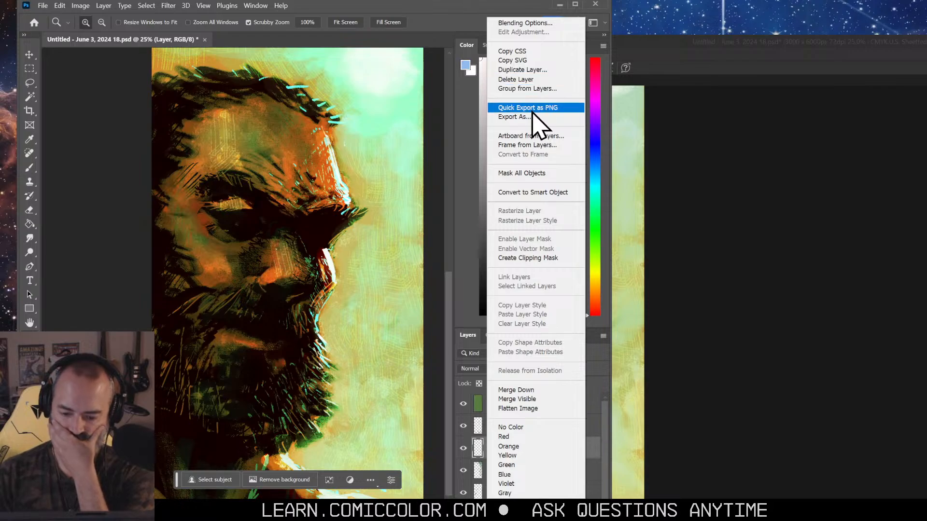
left_click(529, 399)
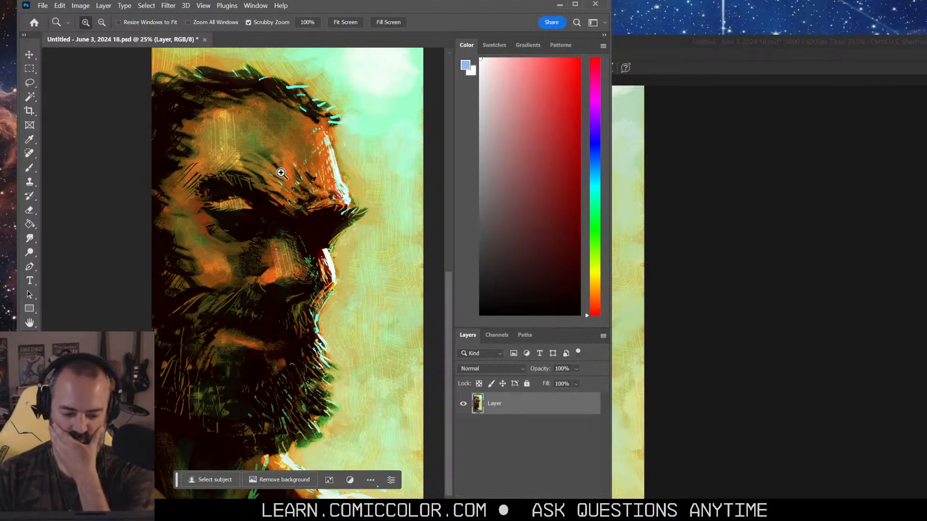
Step: Convert the merged portrait from RGB to CMYK Color mode
mouse_move(114, 7)
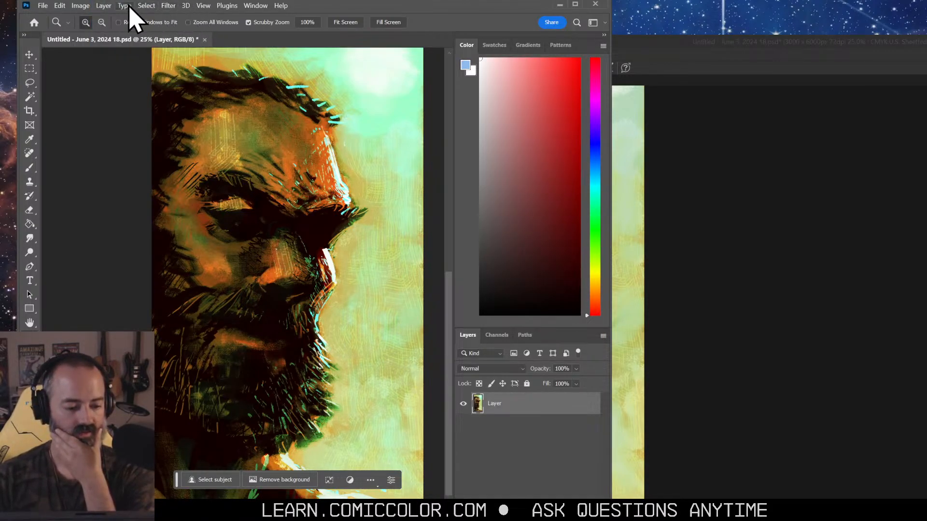
left_click(43, 6)
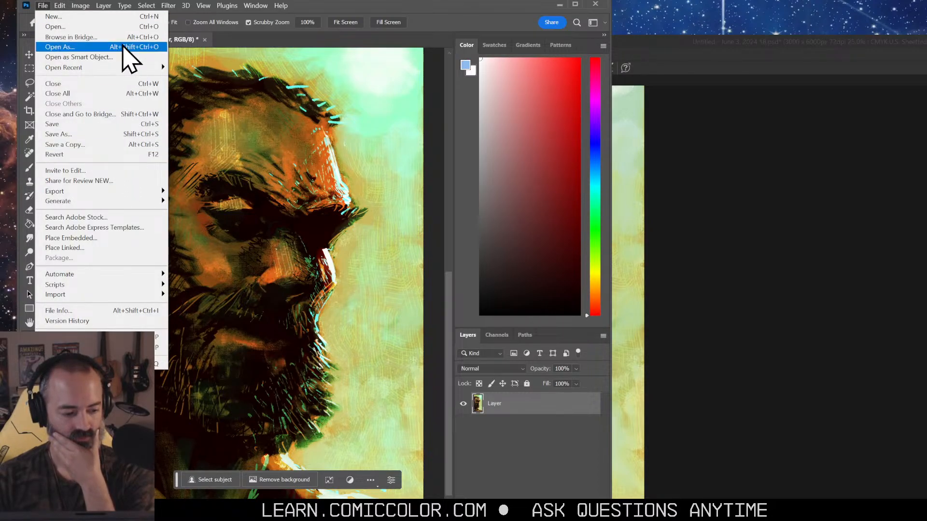
mouse_move(80, 7)
mouse_move(111, 17)
left_click(213, 68)
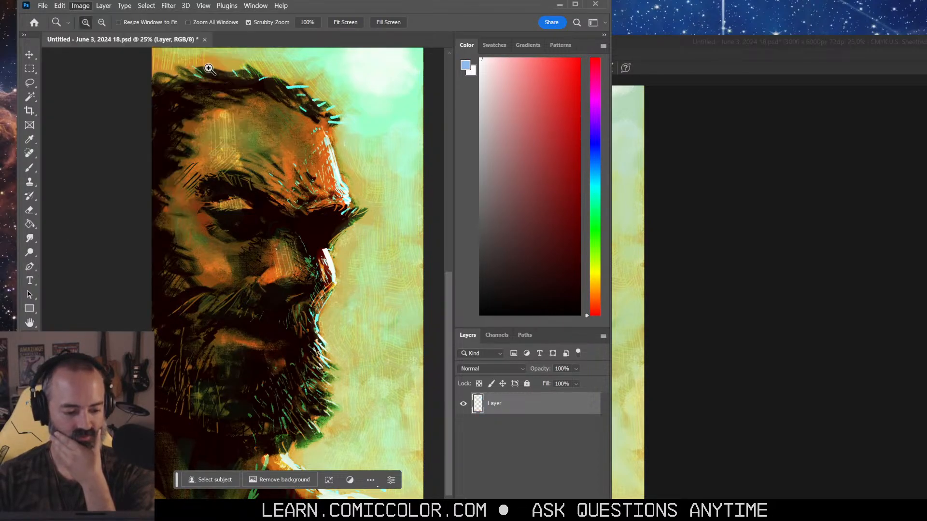
Step: Save the CMYK portrait to the Desktop as a TIFF named PS, using LZW compression and keeping the existing TIFF
left_click(42, 6)
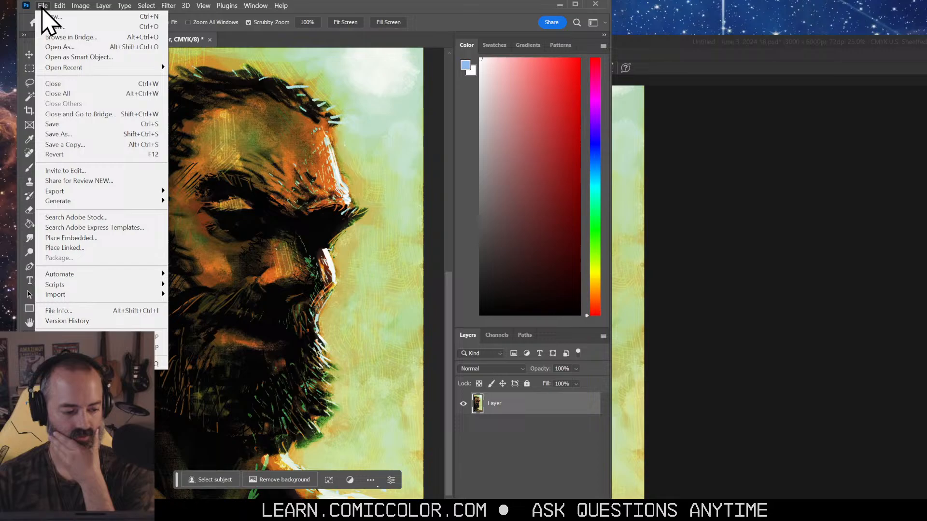
left_click(102, 135)
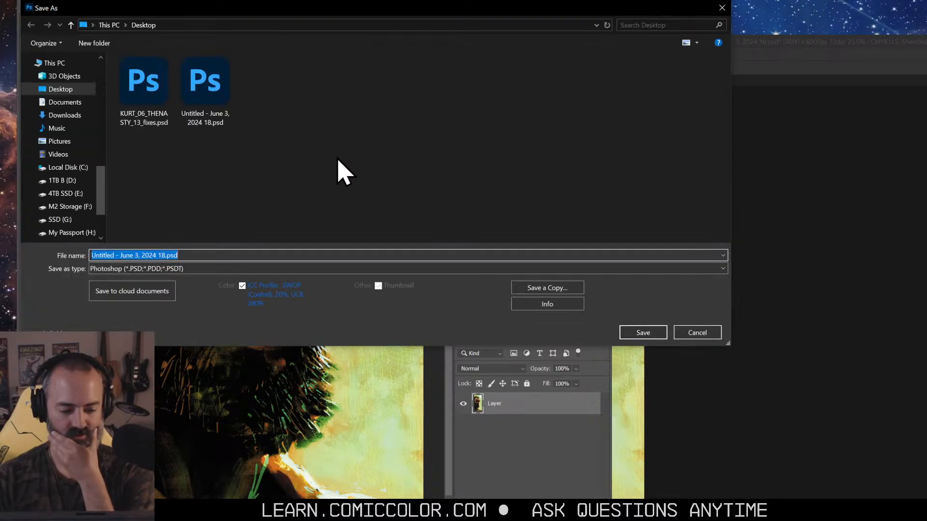
left_click(168, 268)
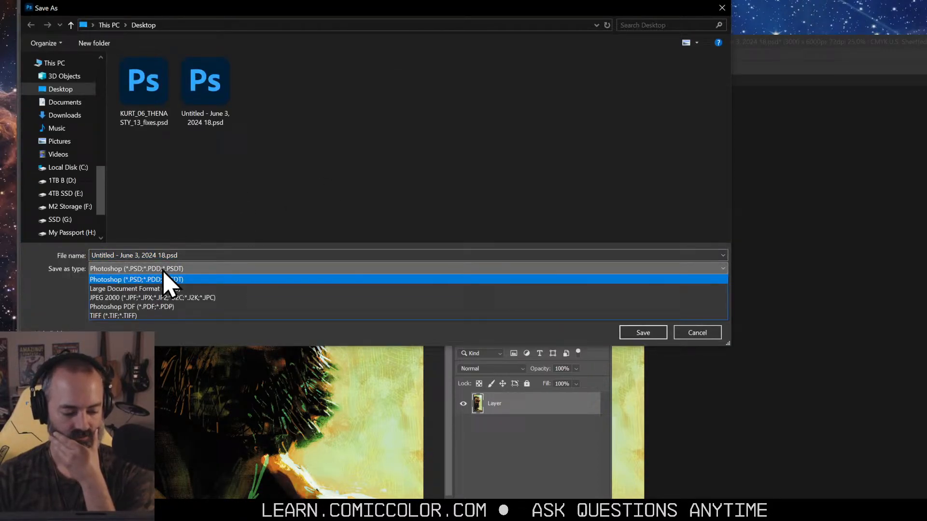
left_click(140, 318)
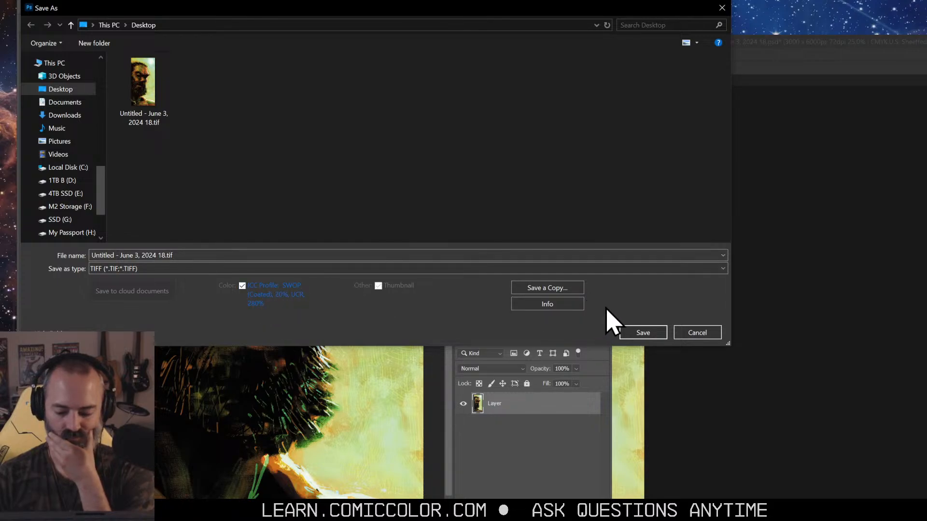
left_click(638, 333)
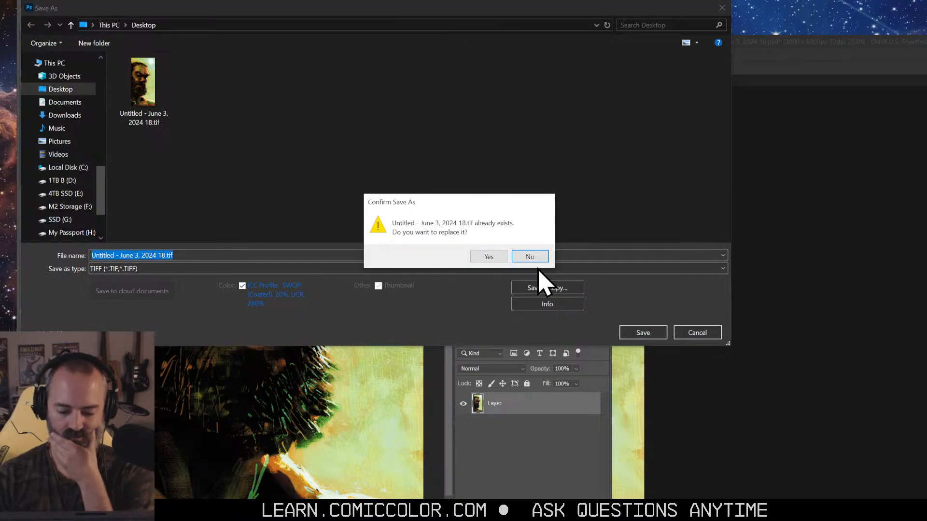
left_click(530, 256)
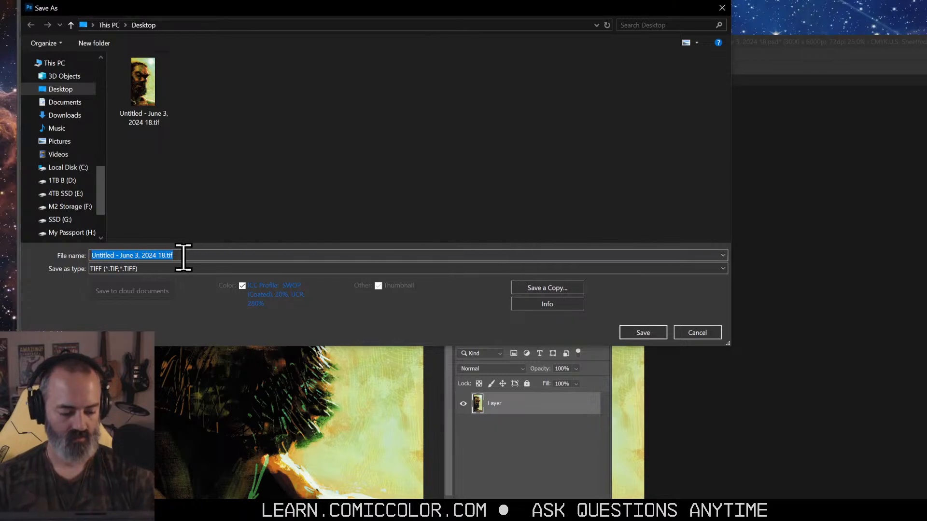
left_click(165, 256)
left_click_drag(165, 255, 24, 243)
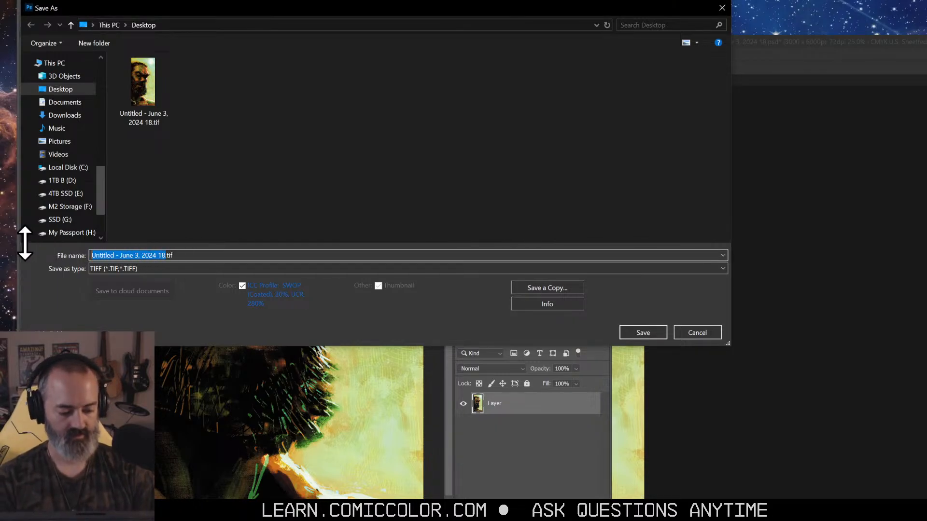
type("PS")
key("Return")
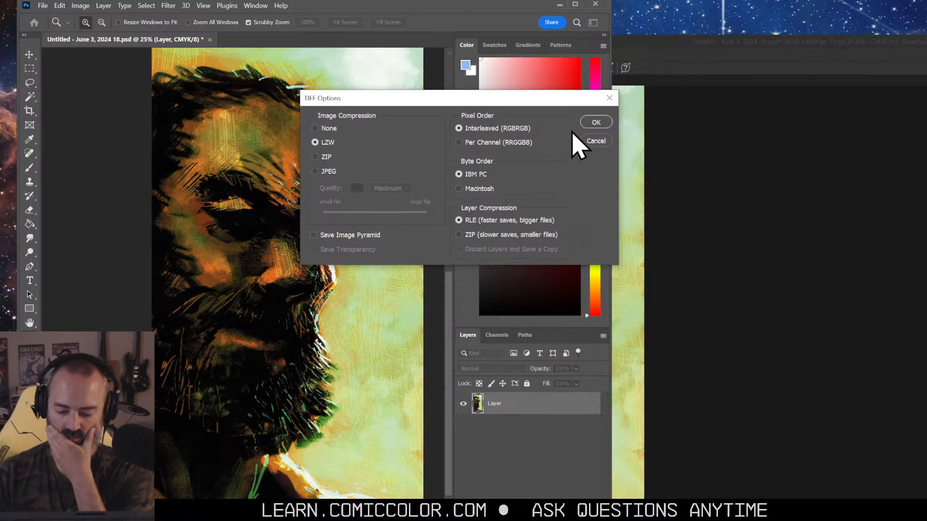
left_click(598, 123)
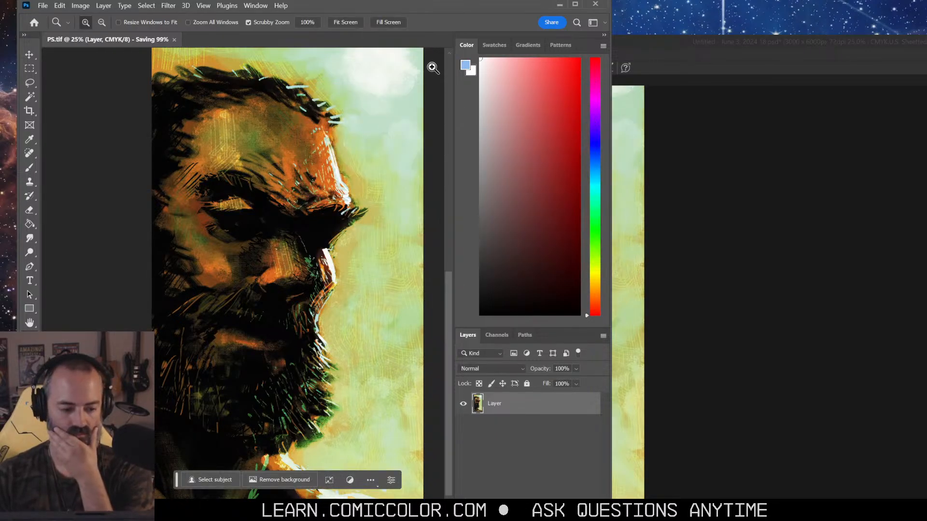
Step: Open the exported Untitled - June 3, 2024 18.tif and tile it beside PS.tif in the maximized Photoshop window
left_click_drag(517, 10, 627, 17)
left_click(246, 47)
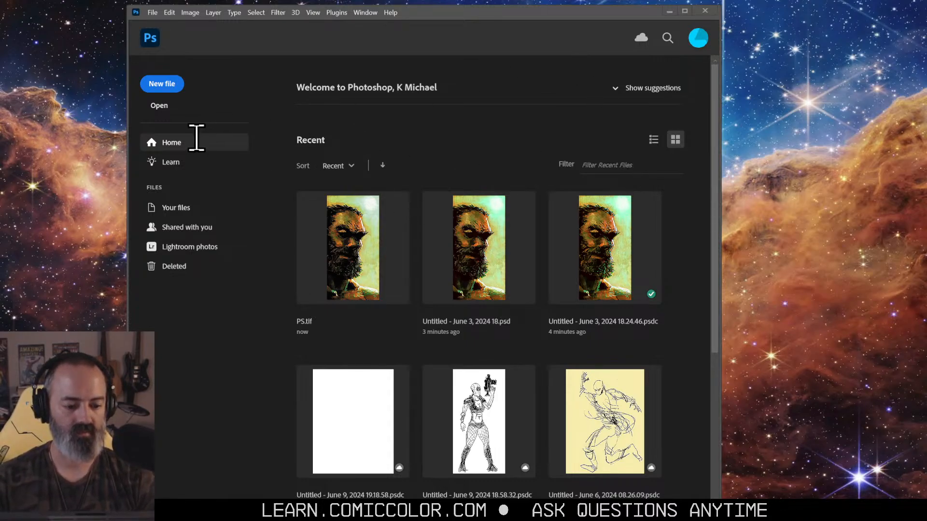
left_click_drag(926, 314, 494, 130)
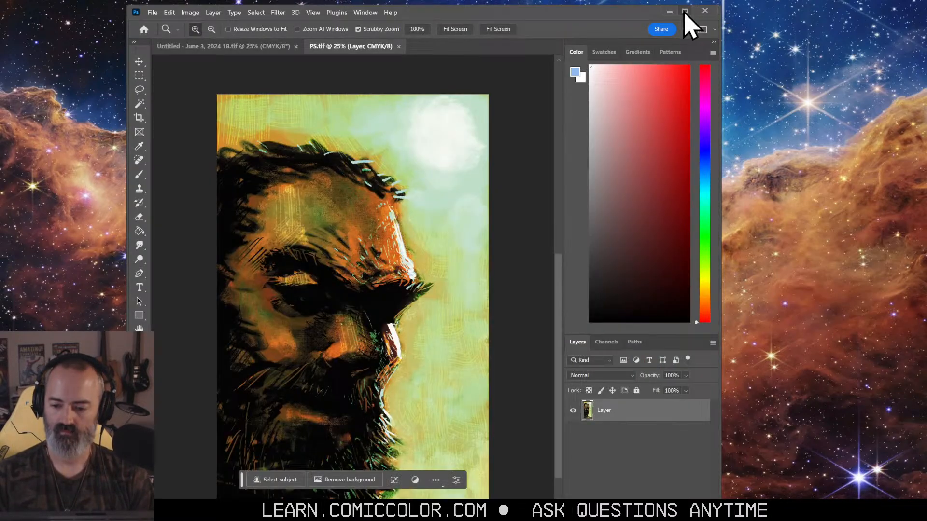
left_click(685, 12)
left_click_drag(214, 42, 770, 71)
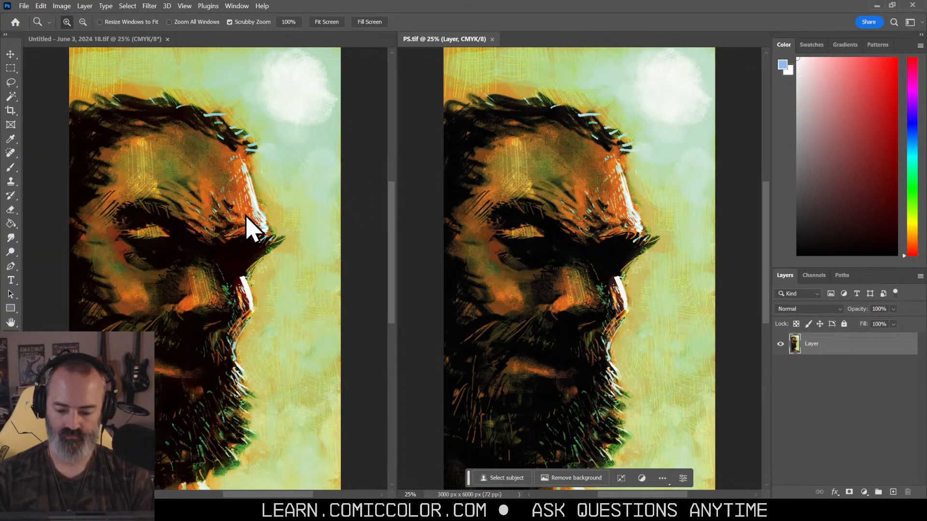
Step: Zoom both TIFF portraits out to 16.7% and line them up next to each other for comparison
left_click(242, 246)
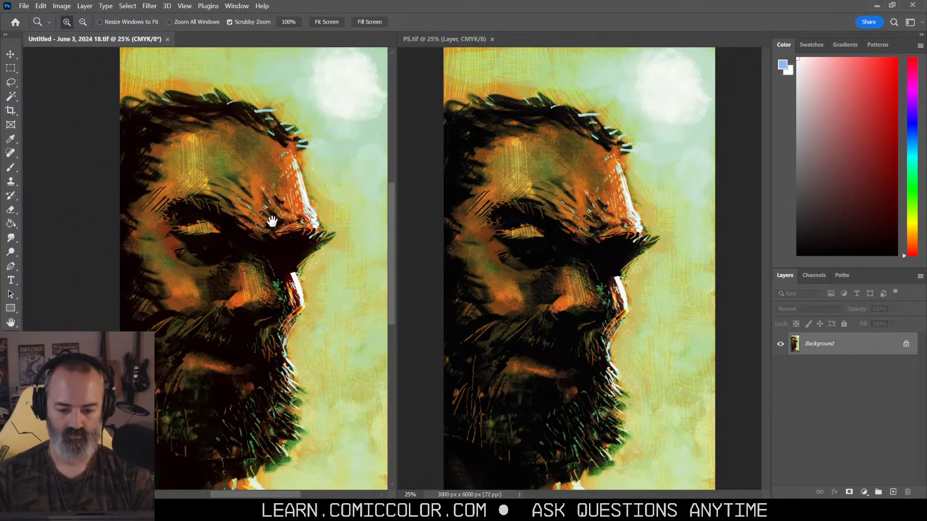
left_click(266, 245, "alt")
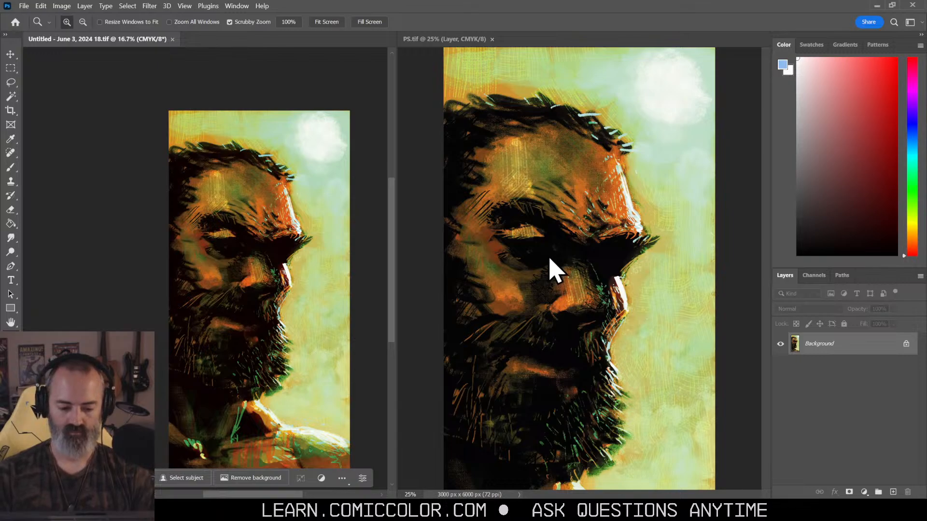
left_click(555, 265)
left_click(565, 255, "alt")
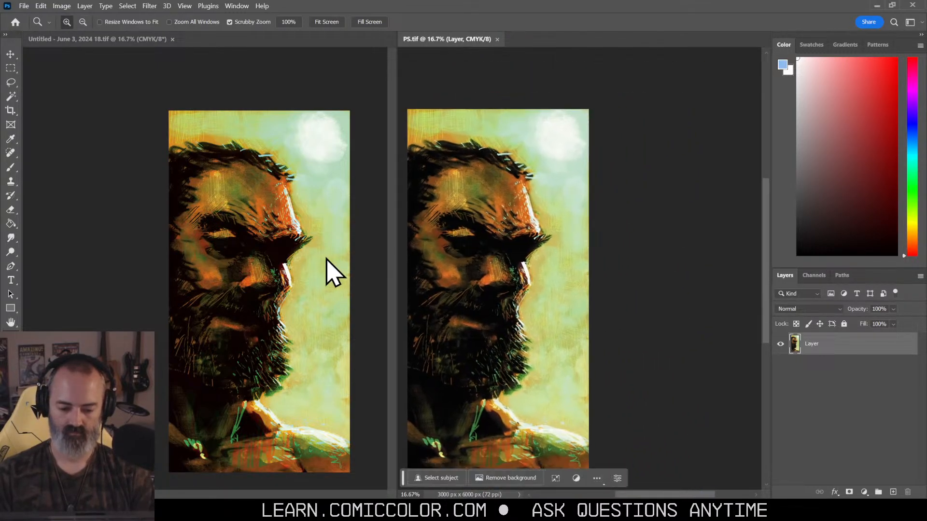
left_click(338, 260)
key("l")
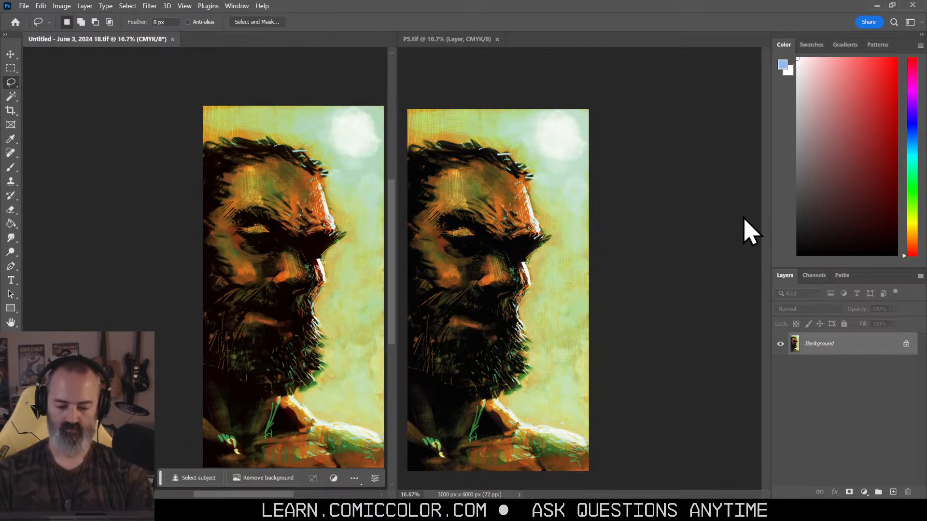
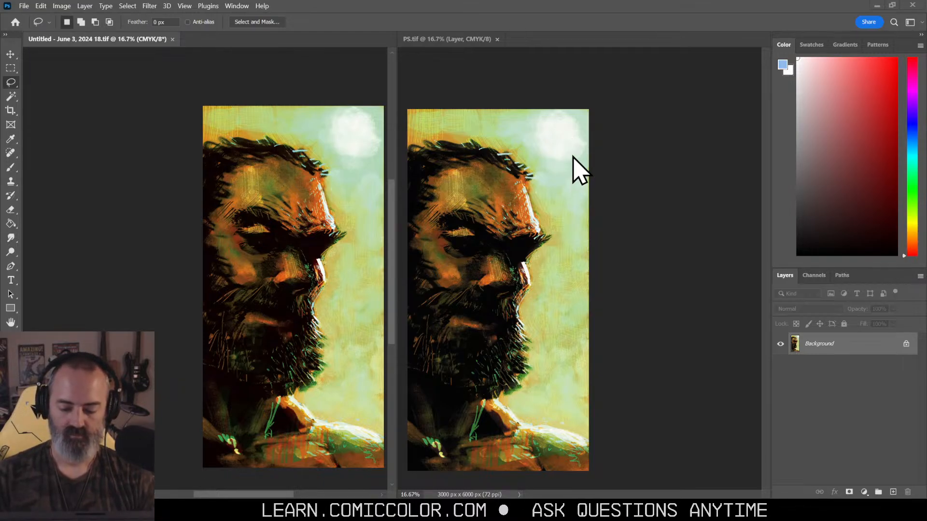
Step: Copy the entire PS.tif portrait and paste it as a new layer into Untitled - June 3, 2024 18.tif
left_click(641, 157)
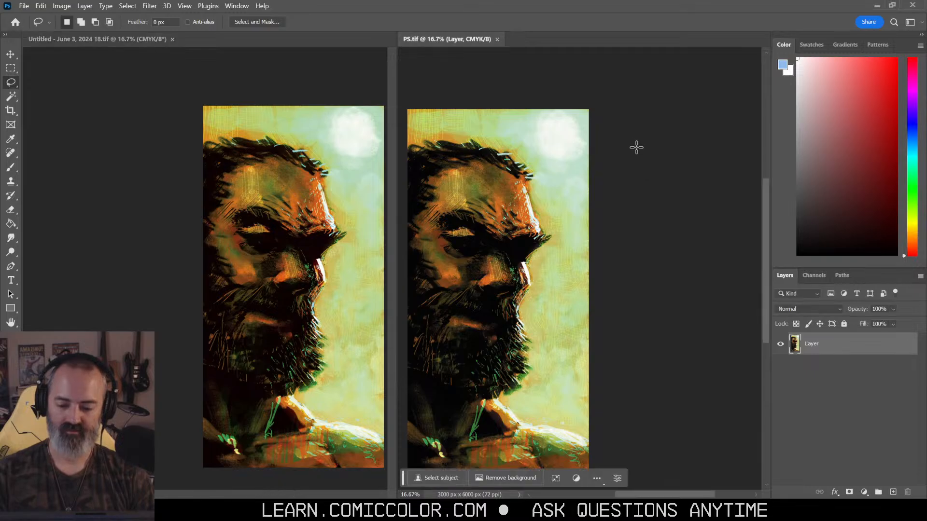
key("ctrl+a")
key("ctrl+c")
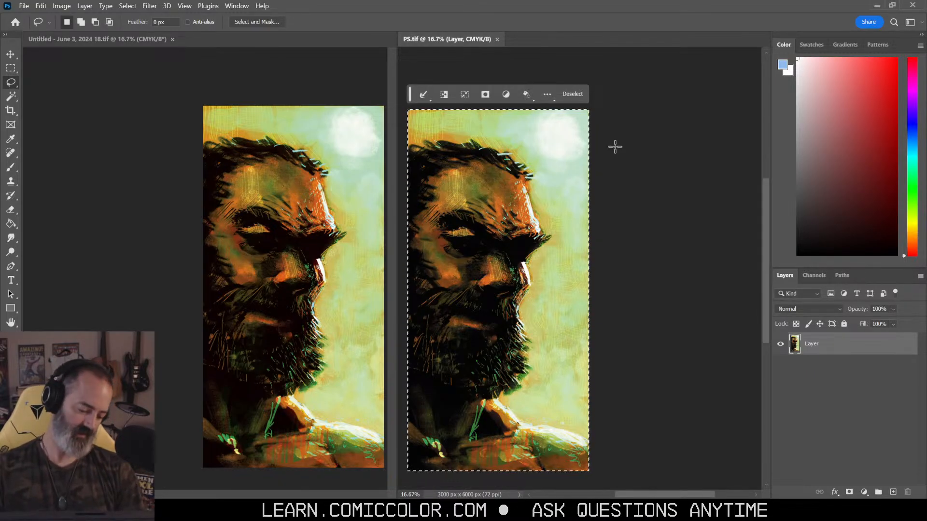
left_click(217, 201)
key("ctrl+v")
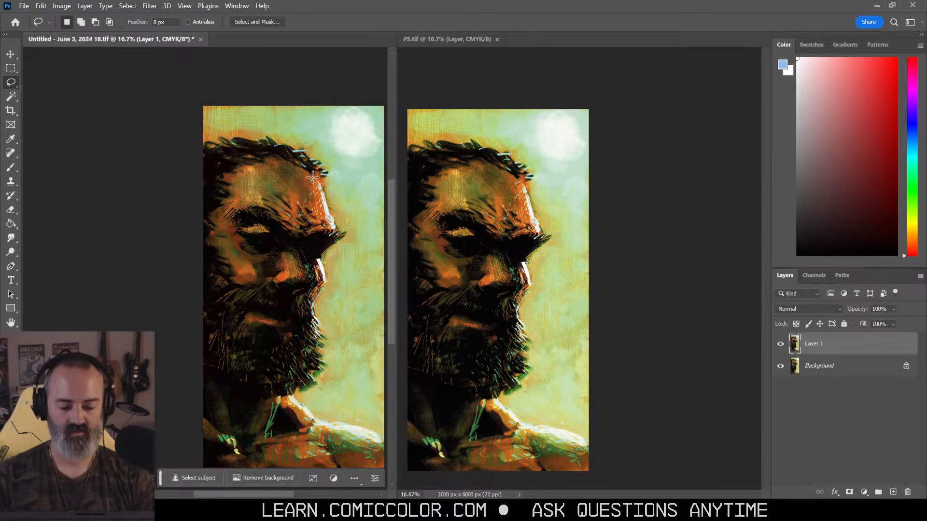
Step: Set the pasted layer's blend mode to Difference and inspect the result at 25% zoom
left_click(817, 310)
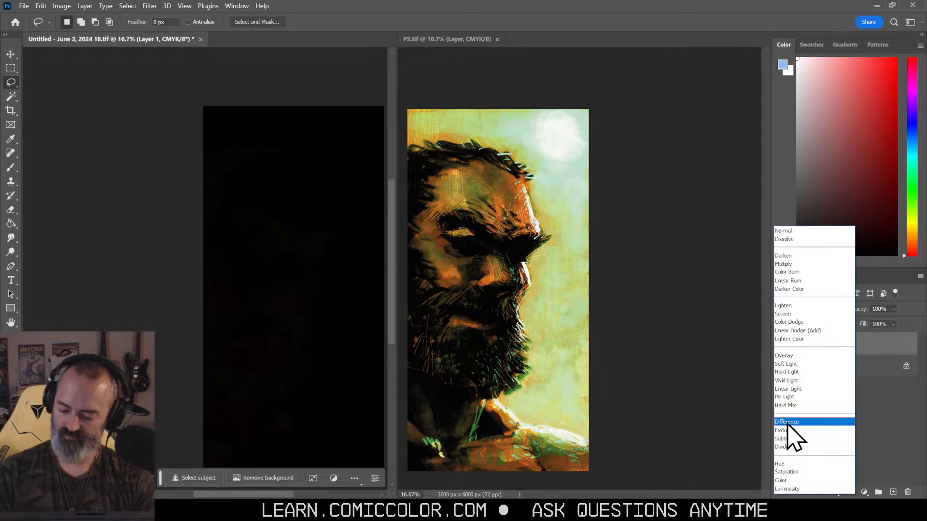
left_click(788, 422)
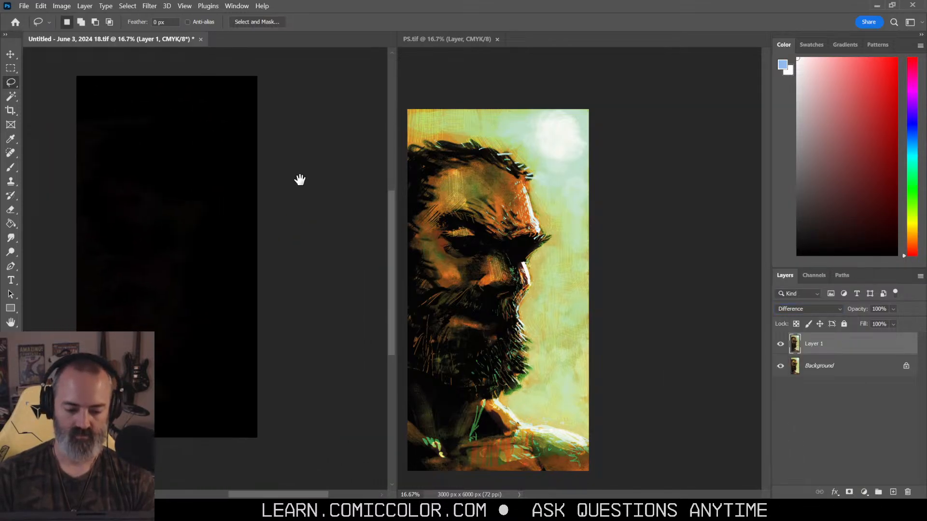
key("z")
left_click(247, 205)
key("l")
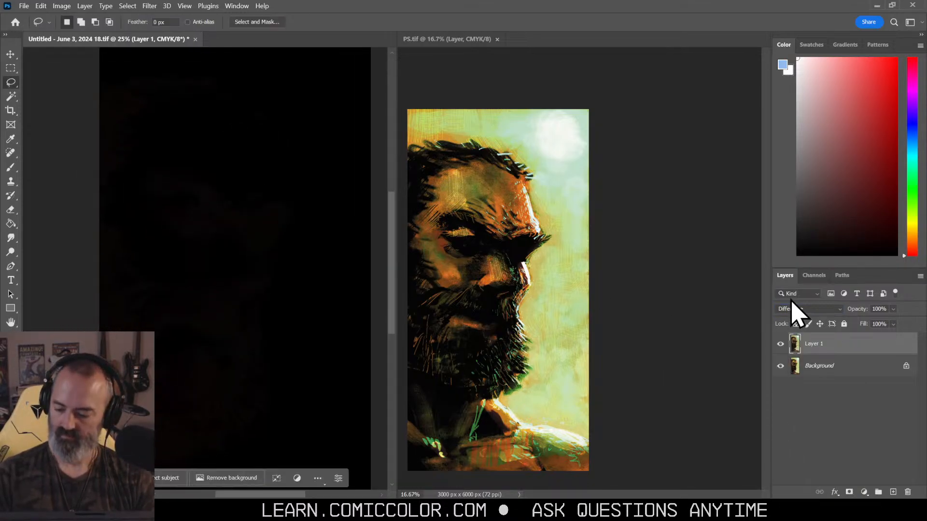
Step: Compare the pasted layer in Difference and Normal blending, leaving its blend mode at Normal
left_click(826, 309)
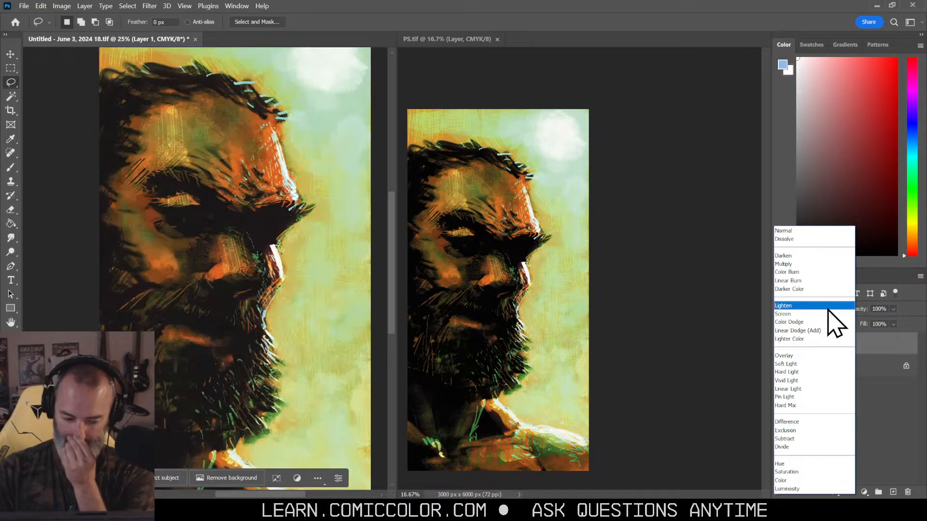
left_click(801, 423)
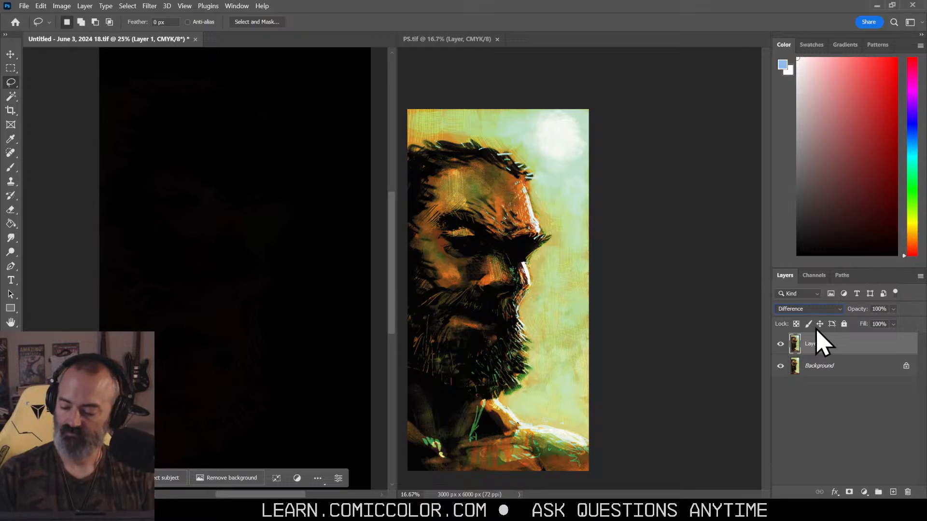
left_click(840, 309)
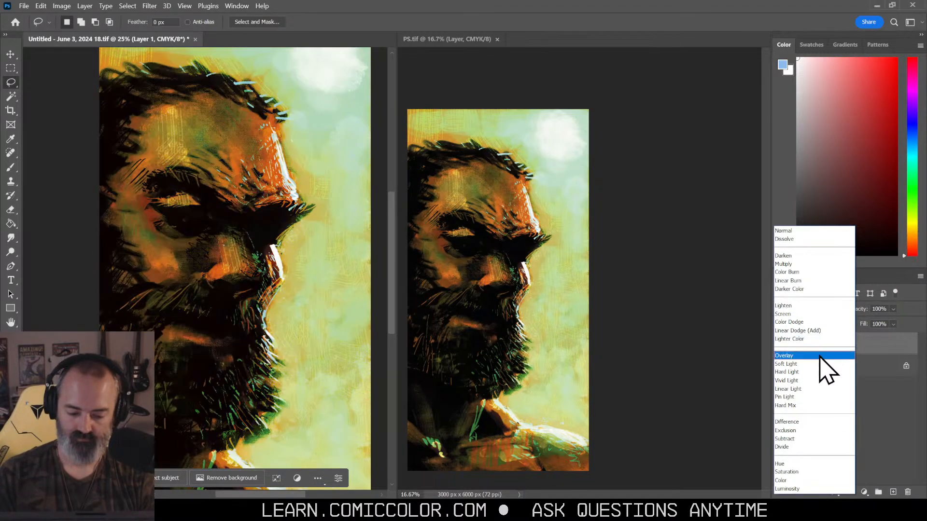
left_click(859, 343)
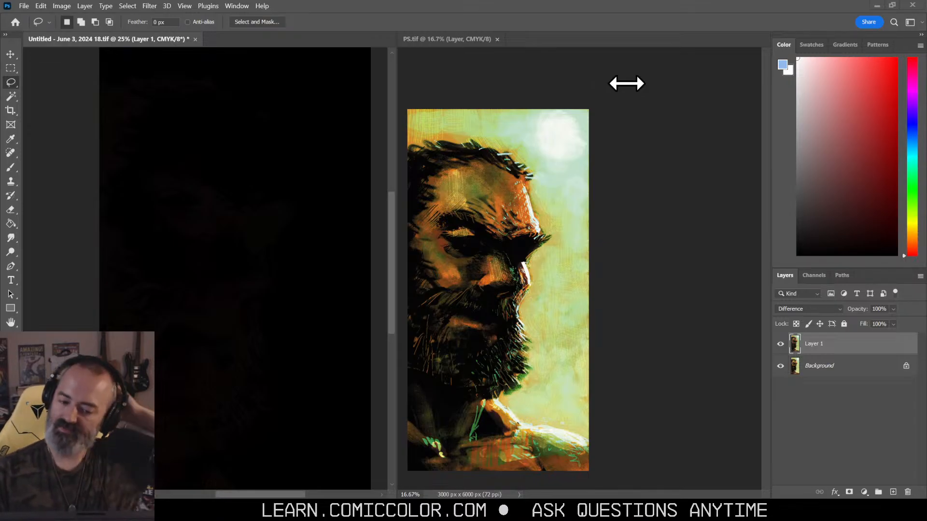
key("shift+alt+n")
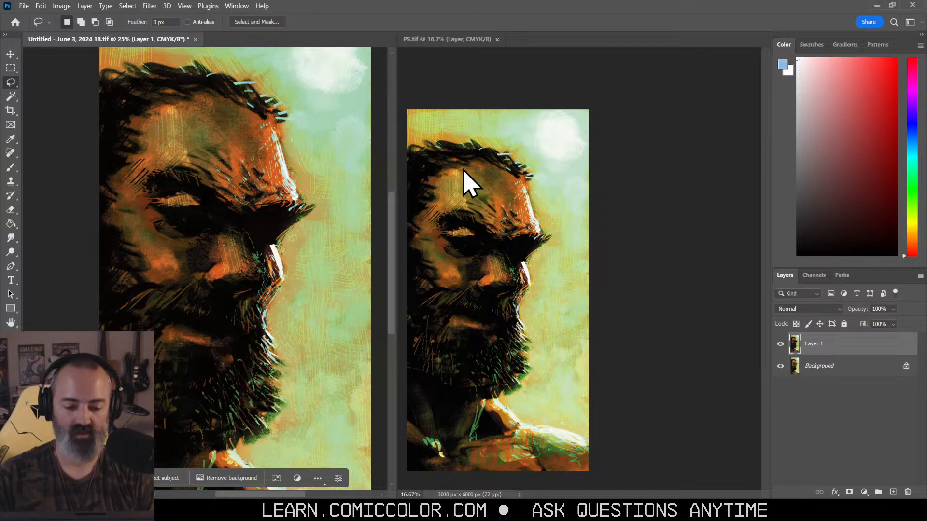
Step: Deselect PS.tif and line up both portraits at 33.3% zoom for comparison
mouse_move(296, 172)
left_mouse_down()
mouse_move(349, 212)
mouse_move(353, 228)
left_mouse_up()
key("z")
left_click(536, 239)
left_click_drag(524, 225, 468, 231)
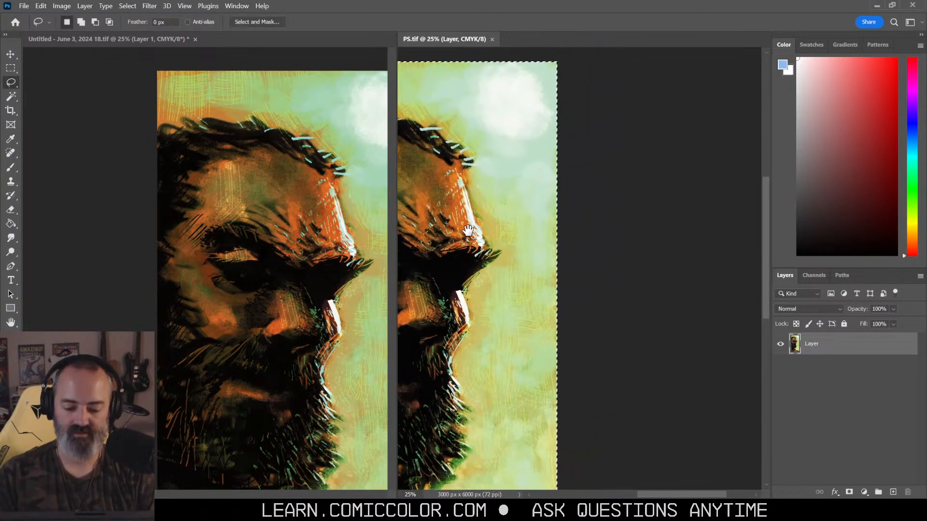
left_click(306, 248)
left_click(325, 248, "ctrl")
left_click(443, 252)
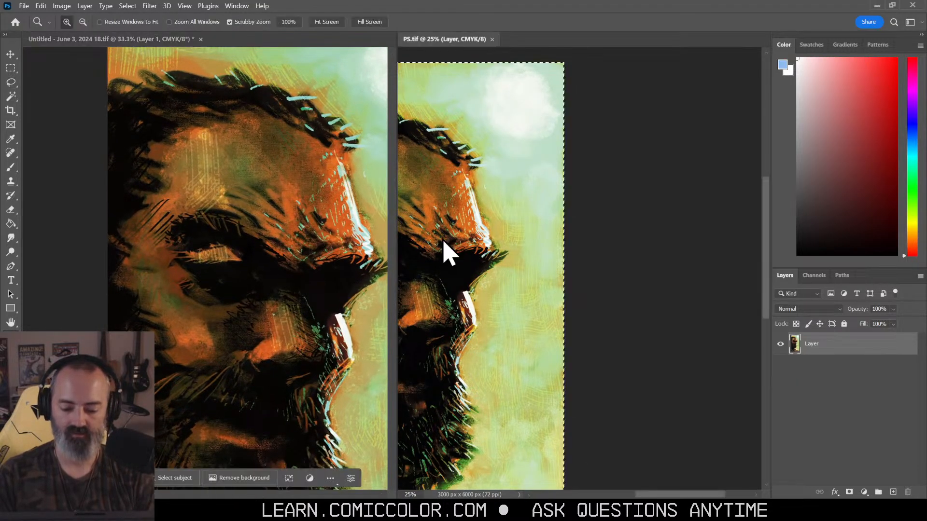
left_click(479, 239, "ctrl")
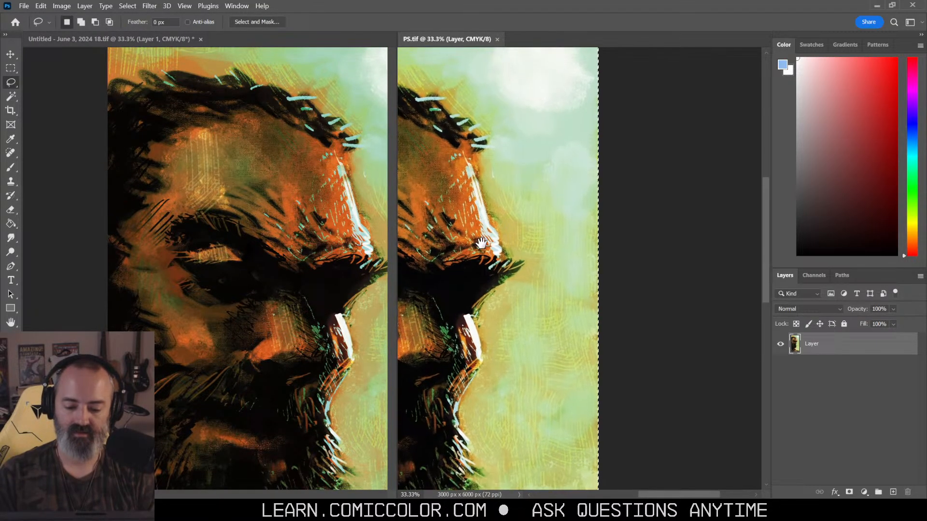
key("ctrl+d")
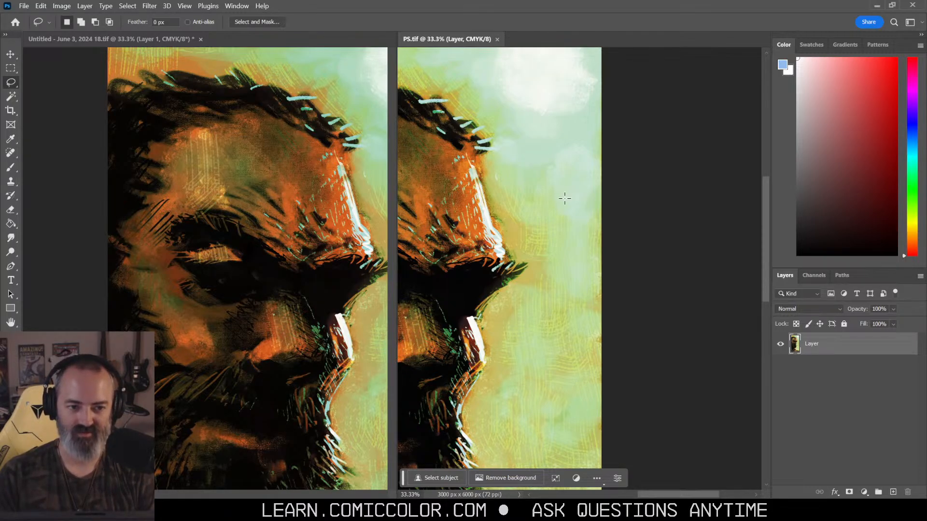
left_click(376, 199)
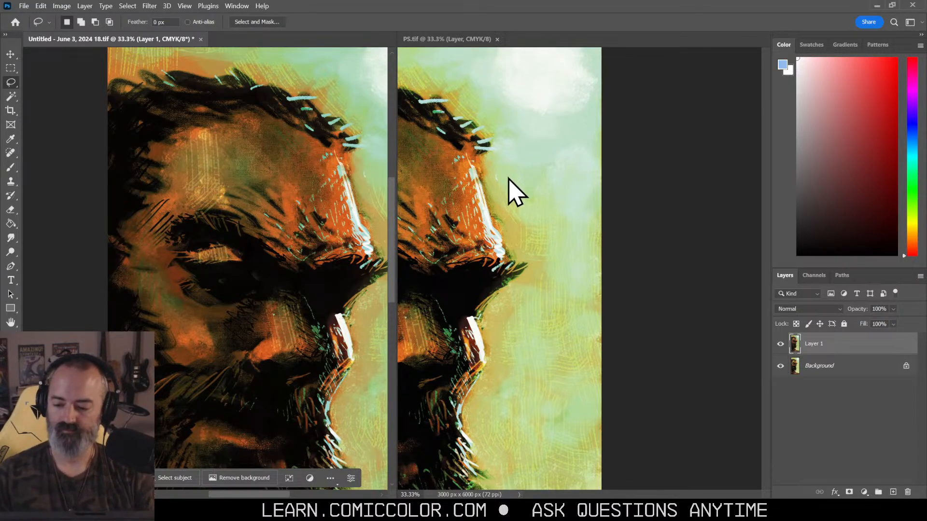
Step: Pick a saturated red and swap it into the foreground colour for painting
left_click(892, 104)
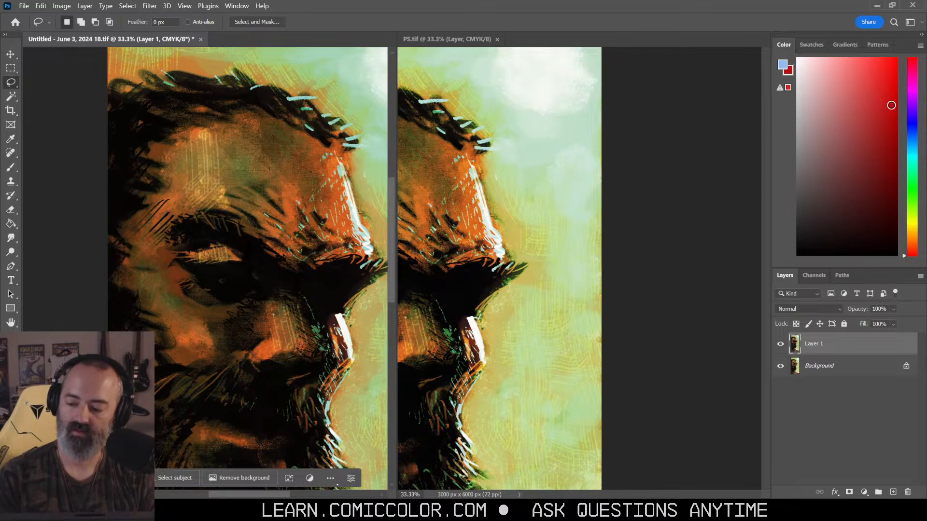
key("b")
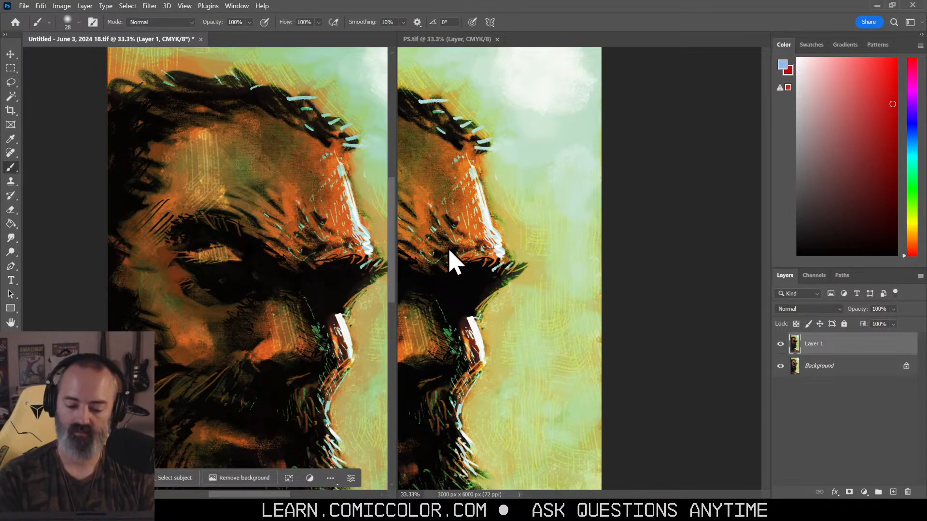
mouse_move(351, 207)
left_mouse_down()
mouse_move(384, 206)
mouse_move(372, 198)
mouse_move(381, 197)
left_mouse_up()
key("shift+b")
left_click(342, 193)
key("ctrl+z")
left_click_drag(881, 95, 893, 92)
key("c")
key("x")
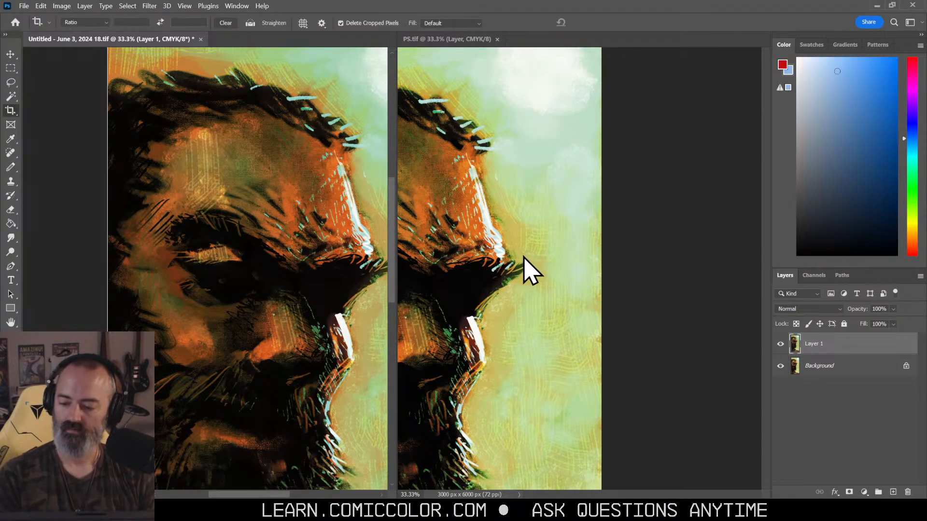
left_click_drag(365, 150, 366, 153)
left_click_drag(297, 234, 339, 197)
left_click(579, 22)
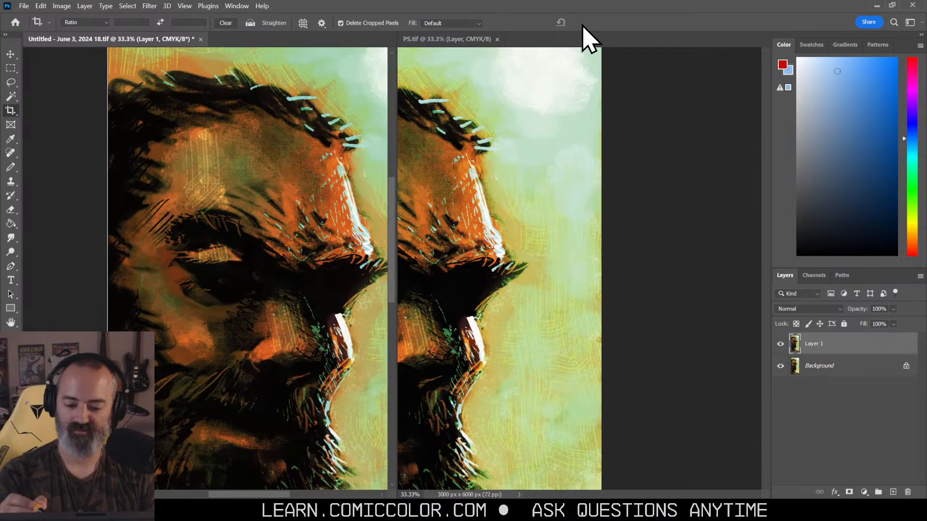
left_click_drag(365, 234, 282, 227)
key("Escape")
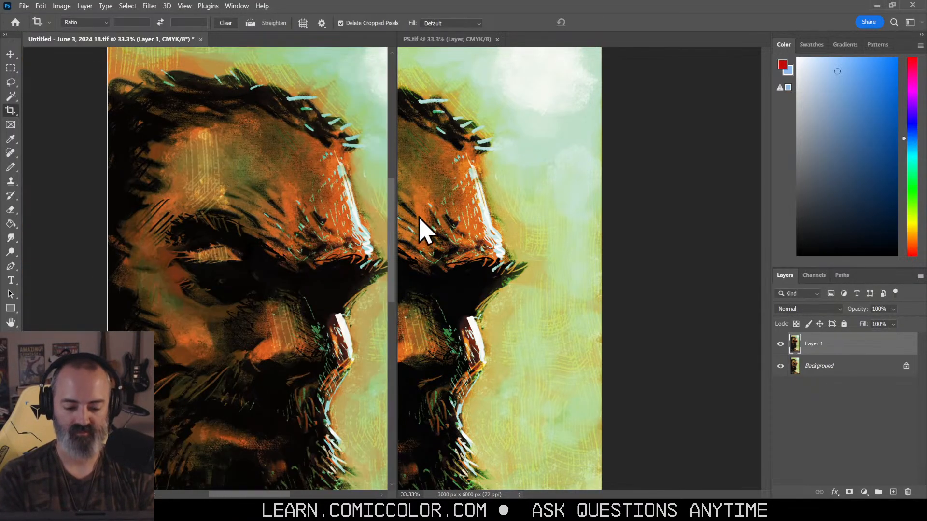
Step: Zoom both portraits to 25% and position the faces next to each other for comparison
left_click_drag(353, 235, 302, 190)
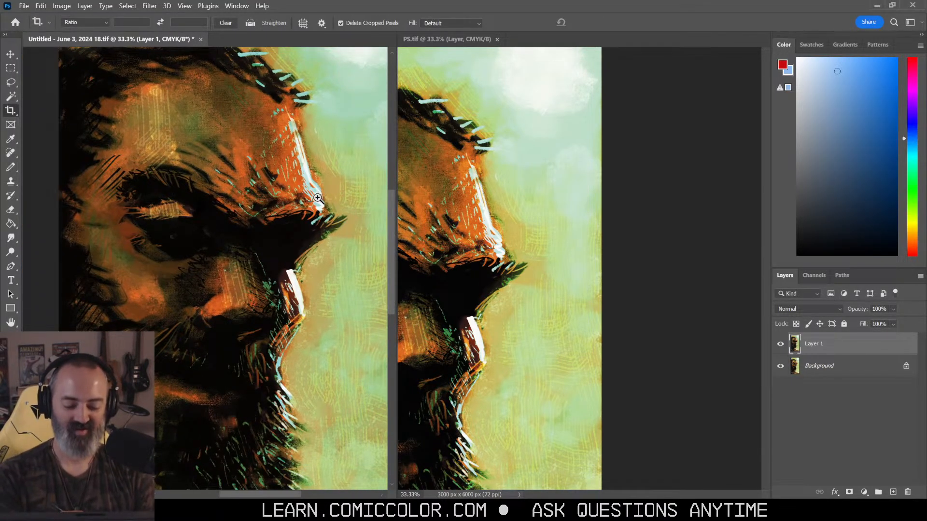
key("z")
left_click(343, 212, "alt")
left_click(355, 217, "alt")
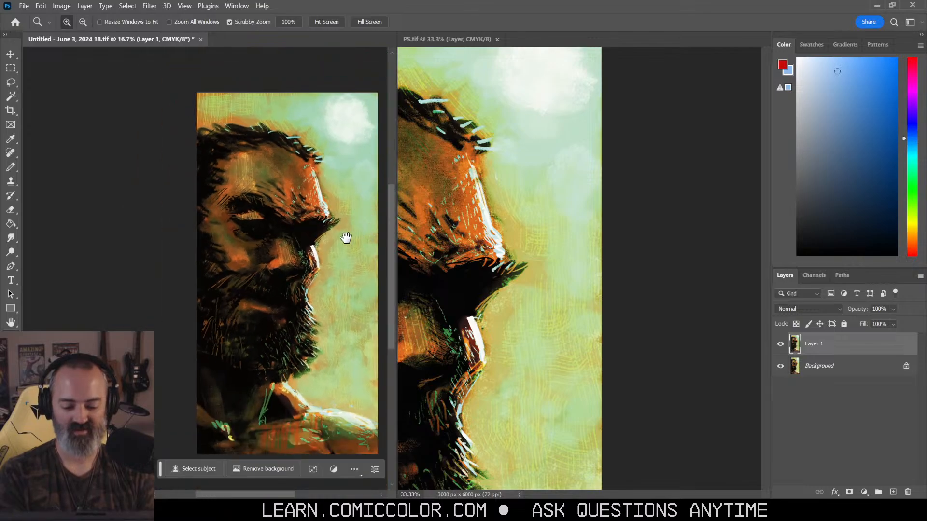
left_click_drag(345, 239, 331, 226)
left_click(498, 216, "alt")
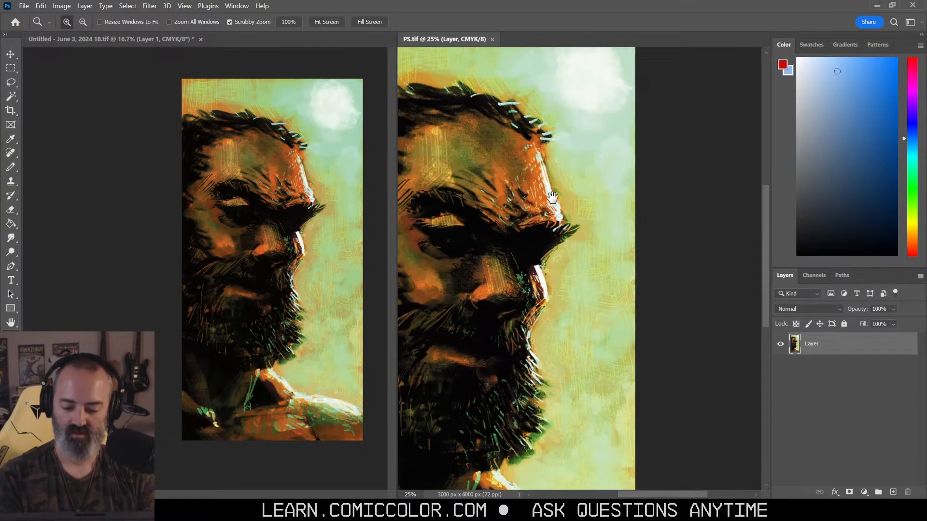
left_click(320, 175)
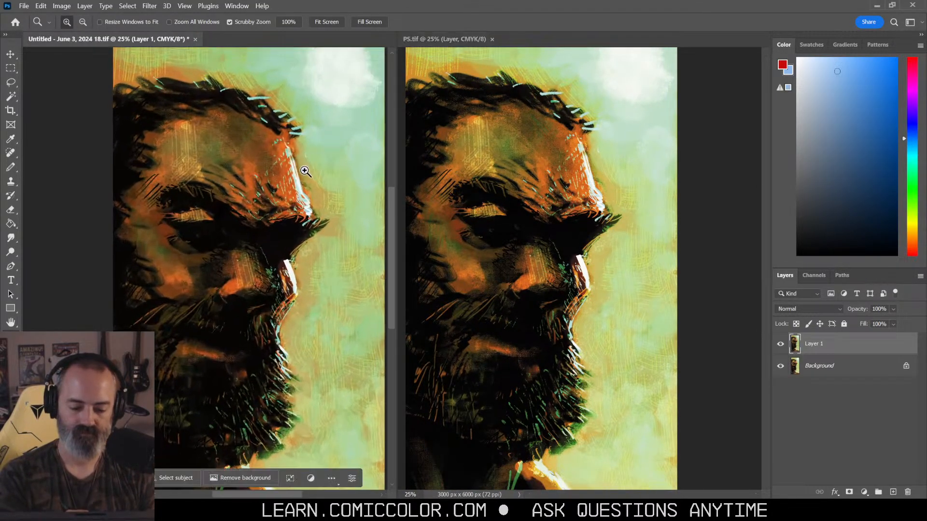
Step: Paint a large soft red spot over the forehead edge in both portraits with a 368 px brush
key("b")
key("shift+b")
mouse_move(307, 165)
left_mouse_down()
mouse_move(280, 180)
mouse_move(298, 195)
left_mouse_up()
mouse_move(589, 174)
left_mouse_down()
mouse_move(601, 190)
mouse_move(616, 174)
mouse_move(596, 163)
left_mouse_up()
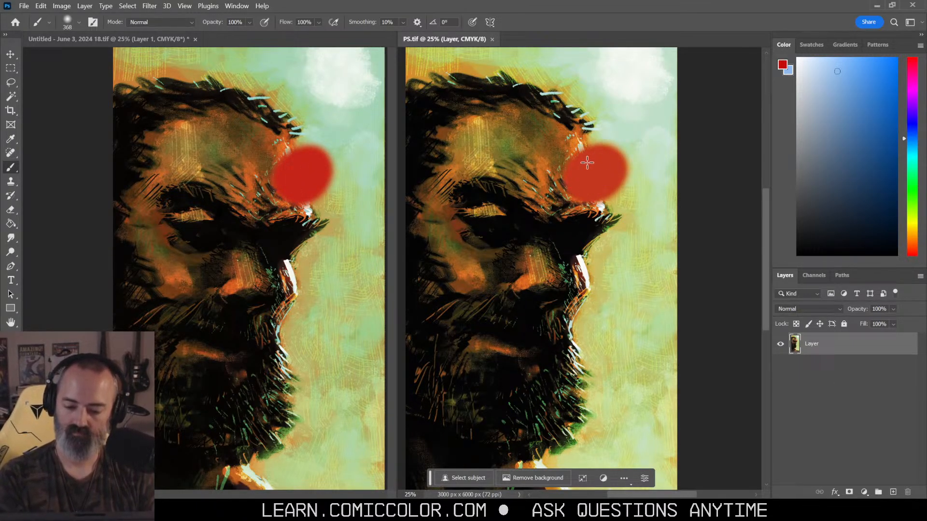
Step: Enlarge both portraits to 33.3% and bring their red spots side by side for comparison
key("l")
mouse_move(608, 182)
left_mouse_down()
mouse_move(639, 201)
mouse_move(565, 261)
left_mouse_up()
key("z")
left_click_drag(290, 256, 374, 275)
left_click_drag(558, 156, 622, 160)
left_click_drag(471, 176, 481, 171)
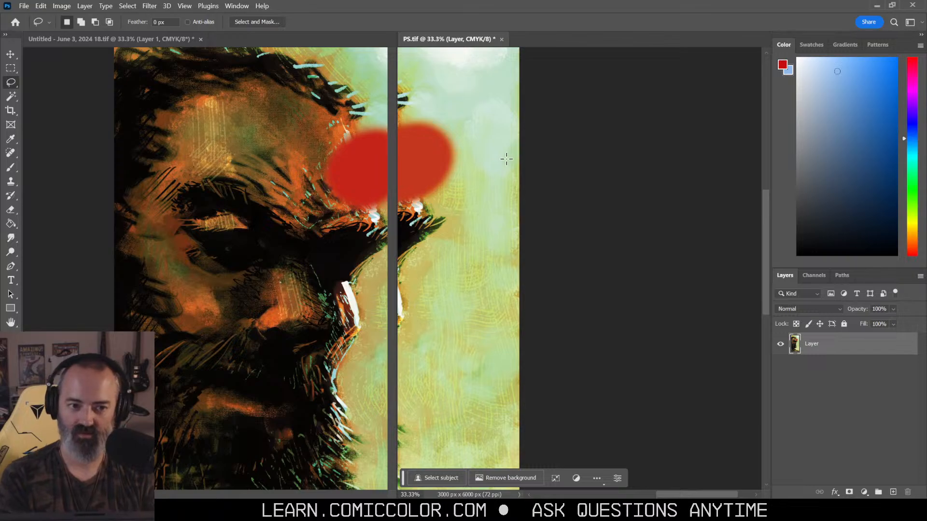
Step: Sample the red spot in each portrait alternately to compare the two document colours
key("b")
left_click(362, 166)
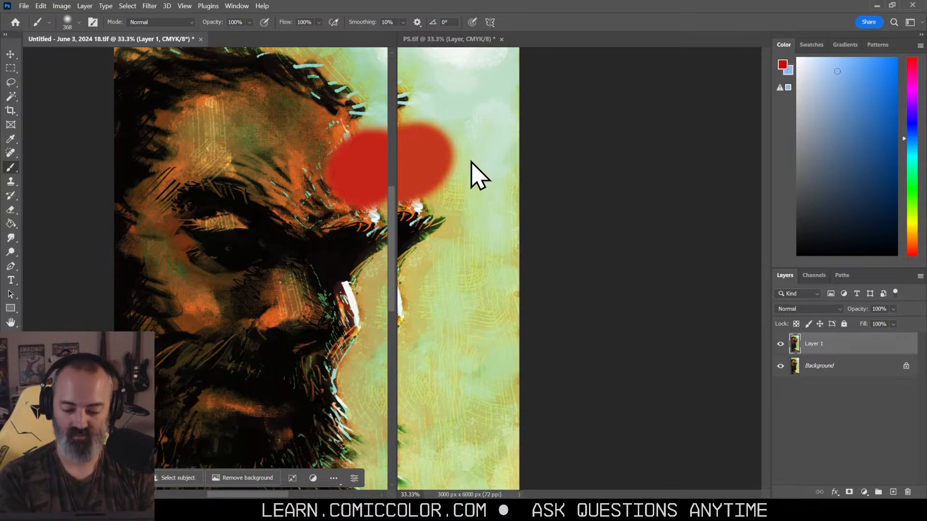
left_click(434, 159)
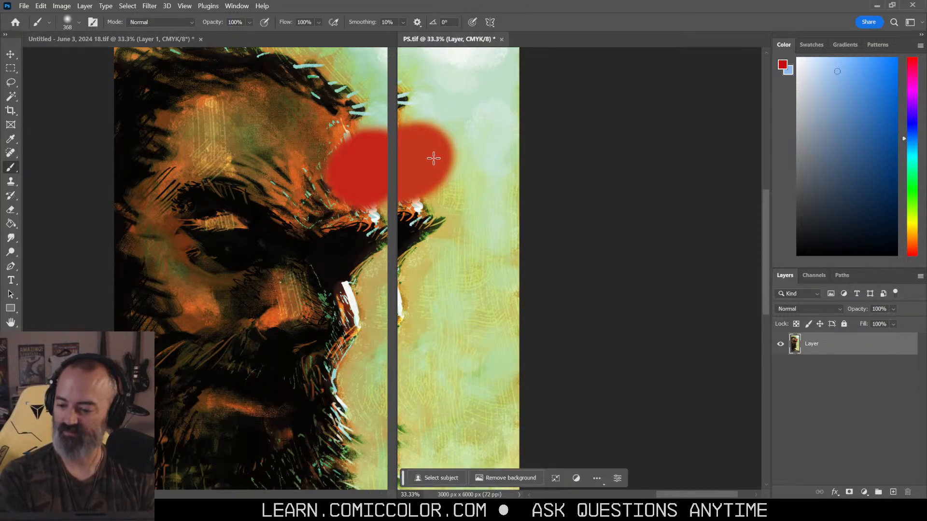
right_click(430, 146)
left_click(423, 145)
left_click(422, 152, "alt")
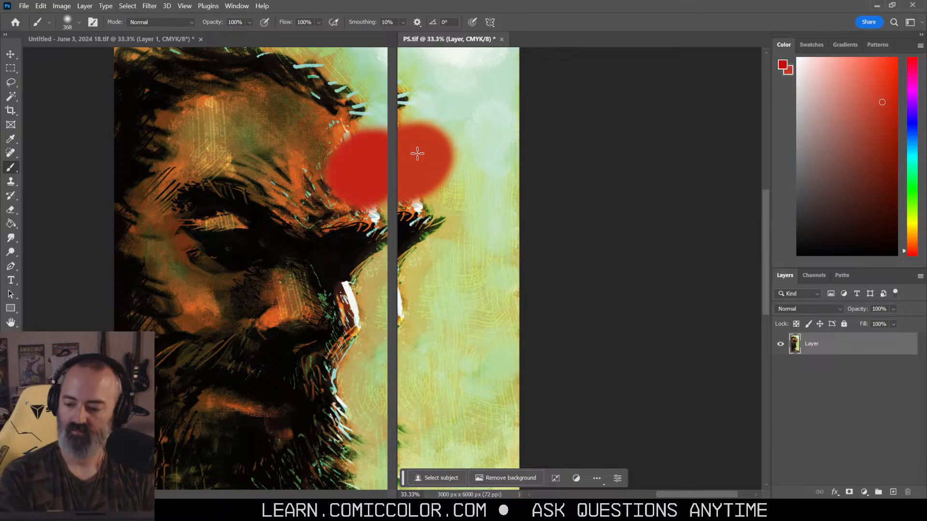
left_click(371, 162, "alt")
left_click(425, 157, "alt")
left_click(368, 163, "alt")
left_click(428, 156, "alt")
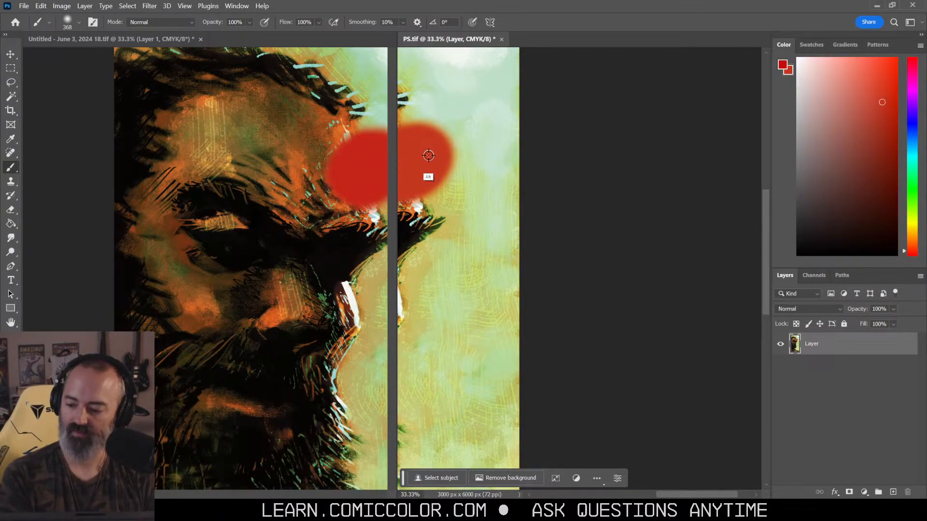
left_click(359, 166, "alt")
Step: Extend the red spot in both portraits with further strokes of the sampled red
left_click(357, 172)
mouse_move(347, 131)
left_mouse_down()
mouse_move(323, 169)
mouse_move(349, 168)
mouse_move(355, 142)
mouse_move(329, 169)
mouse_move(333, 197)
mouse_move(346, 142)
left_mouse_up()
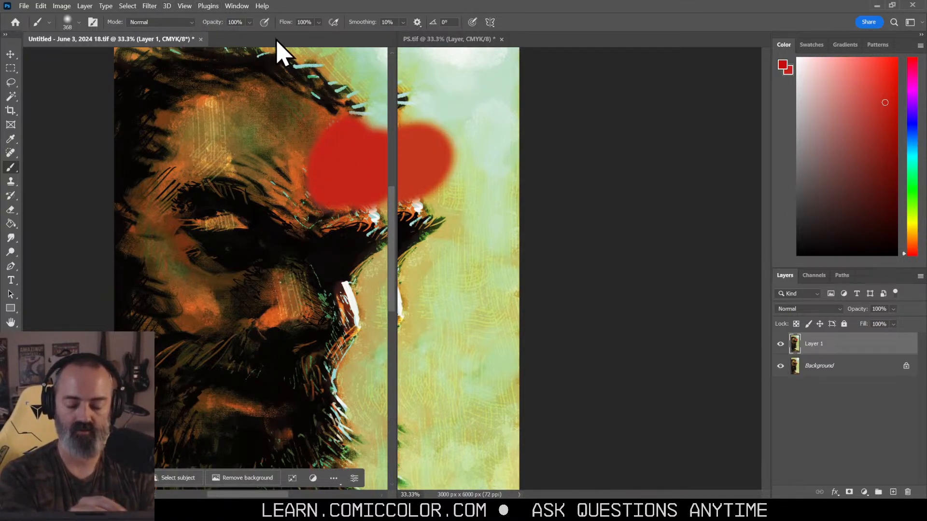
mouse_move(459, 161)
left_mouse_down()
mouse_move(458, 133)
mouse_move(439, 132)
mouse_move(420, 155)
left_mouse_up()
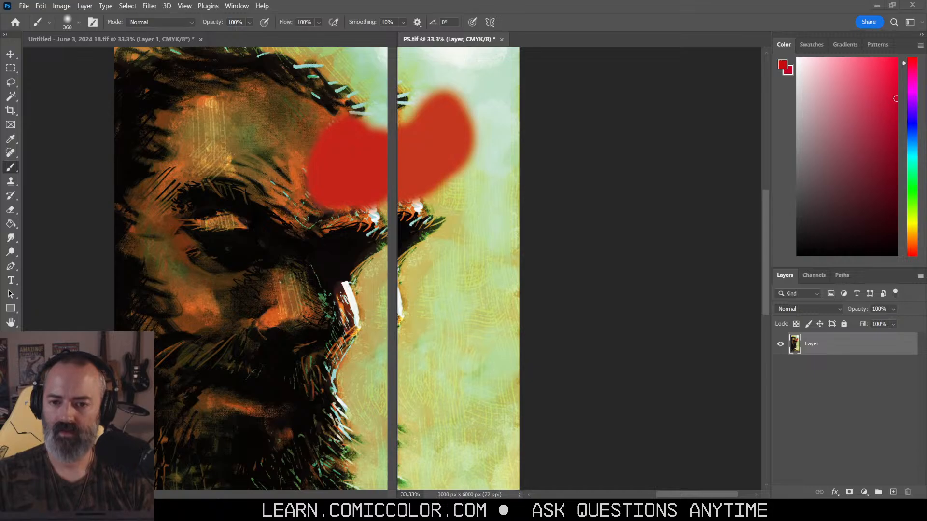
Step: Open the HEART_EYES #1 cover TIFF and close PS.tif without saving its changes
left_click_drag(926, 222, 601, 184)
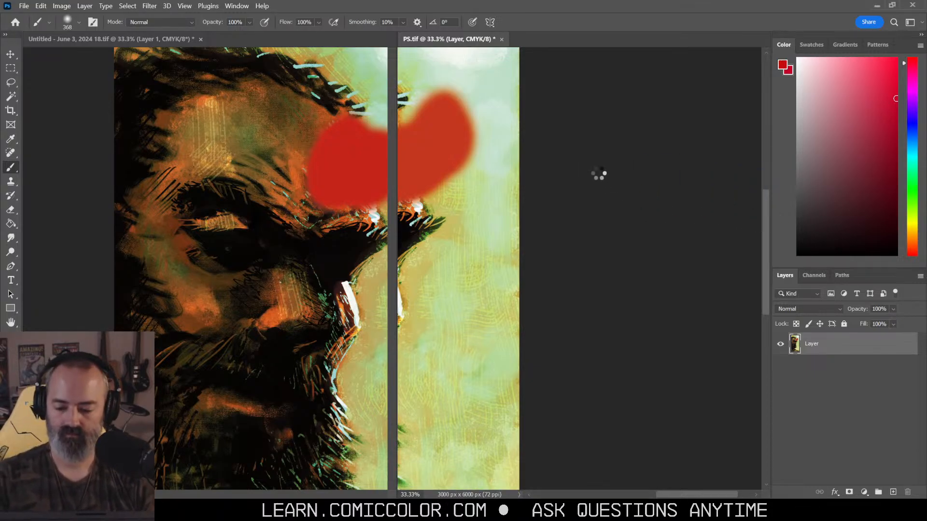
key("Escape")
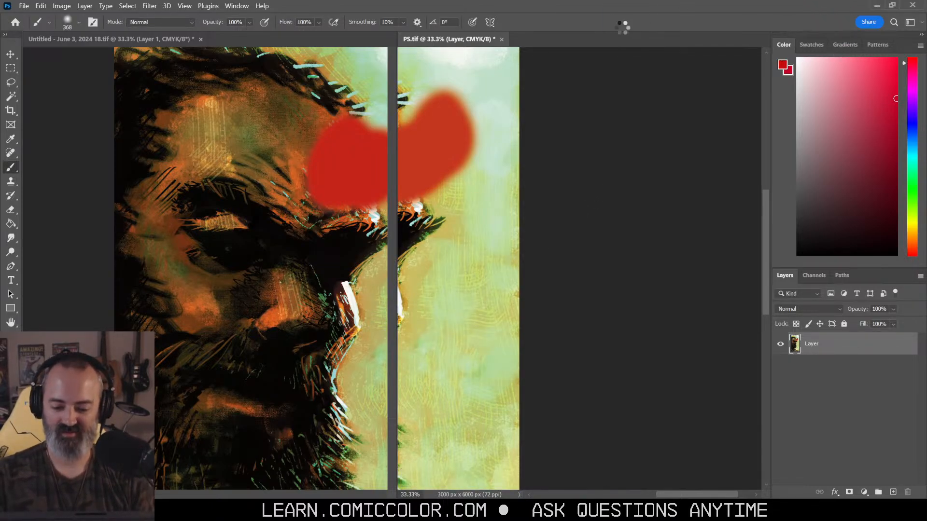
left_click(501, 39)
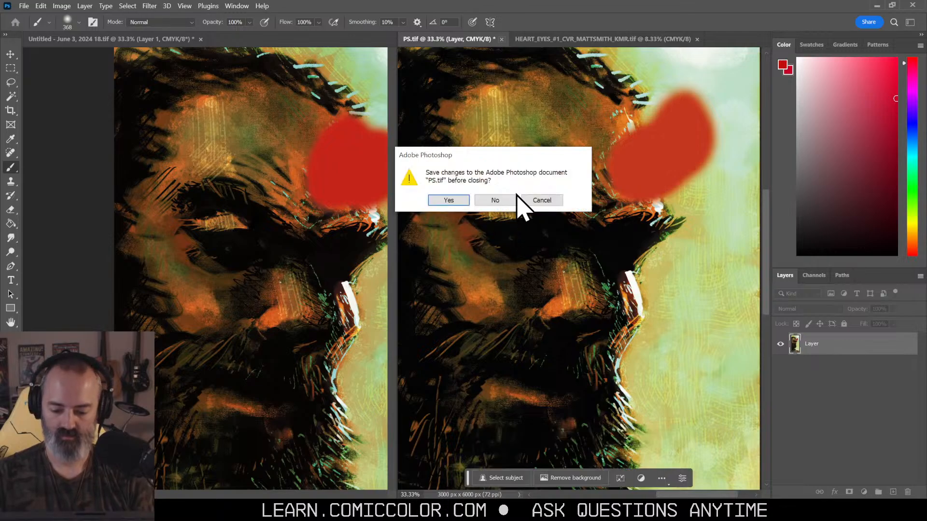
left_click(495, 200)
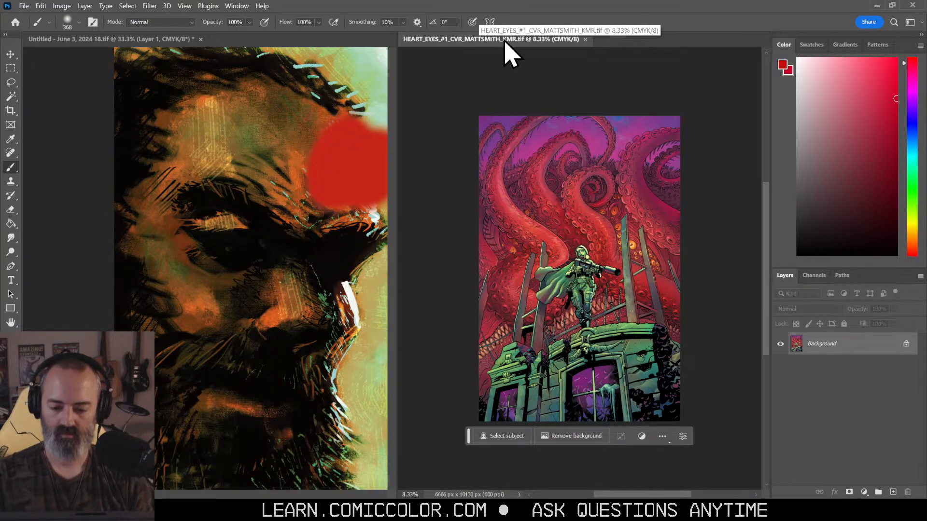
Step: Group the cover, zoomed to 12.5%, with the remaining portrait document and close Untitled - June 3, 2024 18.tif without saving
left_click(579, 215, "ctrl")
left_click_drag(591, 219, 578, 164)
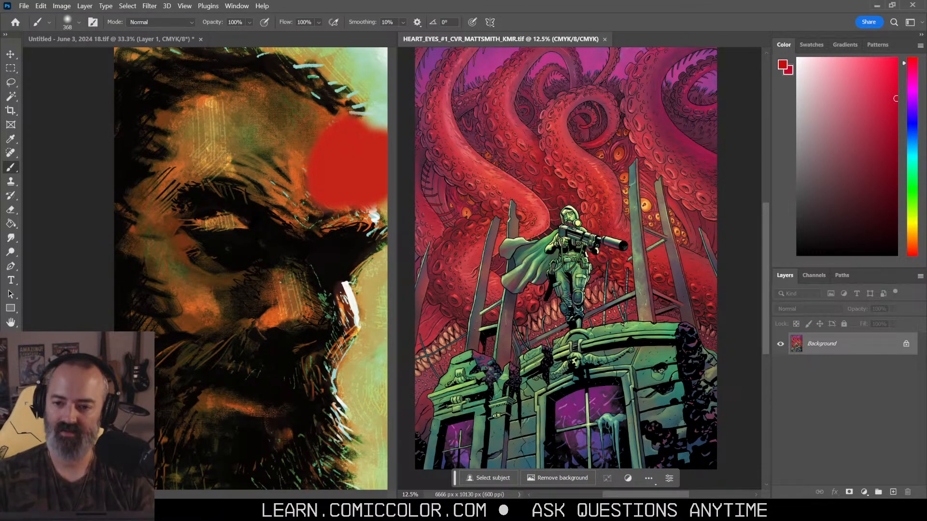
mouse_move(434, 38)
left_mouse_down()
mouse_move(346, 62)
mouse_move(238, 48)
left_mouse_up()
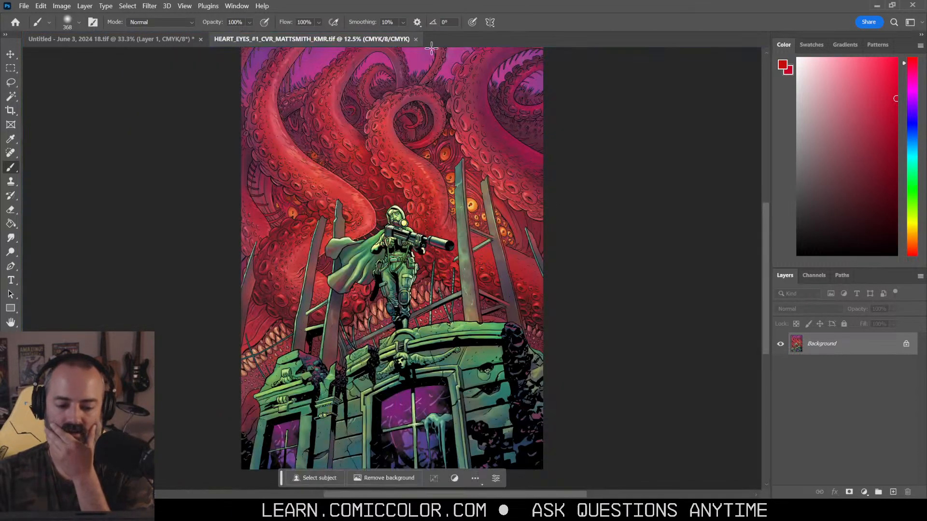
left_click(198, 41)
left_click(201, 38)
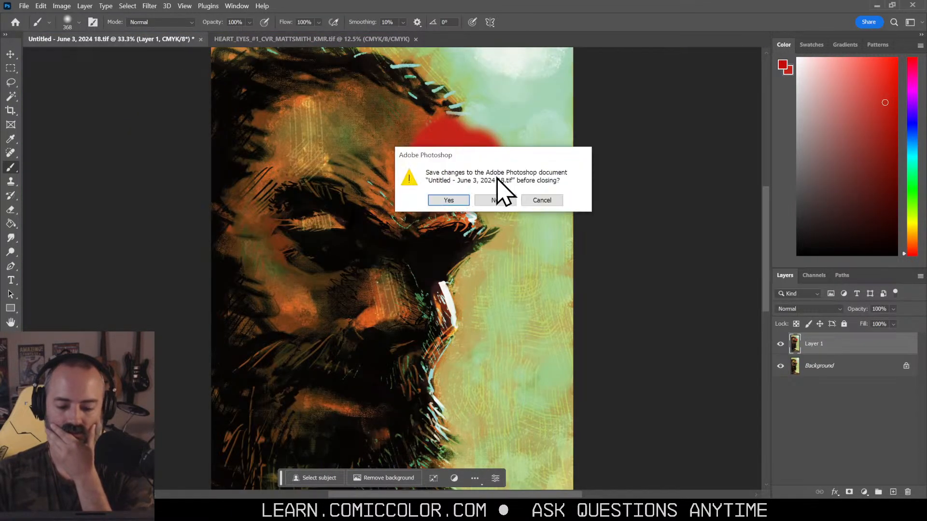
left_click(498, 200)
Step: Arrange the Photoshop window beside Clip Studio Paint with the HEART_EYES #1 cover shown in both programs
left_click_drag(749, 3, 389, 24)
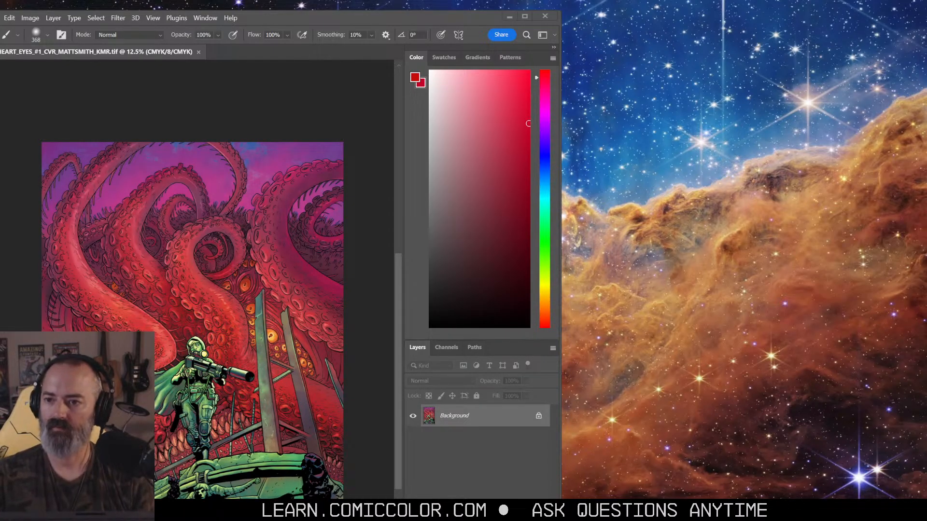
mouse_move(926, 126)
left_mouse_down()
mouse_move(563, 107)
mouse_move(620, 58)
mouse_move(617, 65)
left_mouse_up()
left_click(86, 289)
key("l")
mouse_move(157, 286)
left_mouse_down()
mouse_move(197, 244)
mouse_move(195, 253)
left_mouse_up()
left_click(659, 249)
left_click_drag(729, 211, 475, 228)
left_click_drag(461, 68, 592, 66)
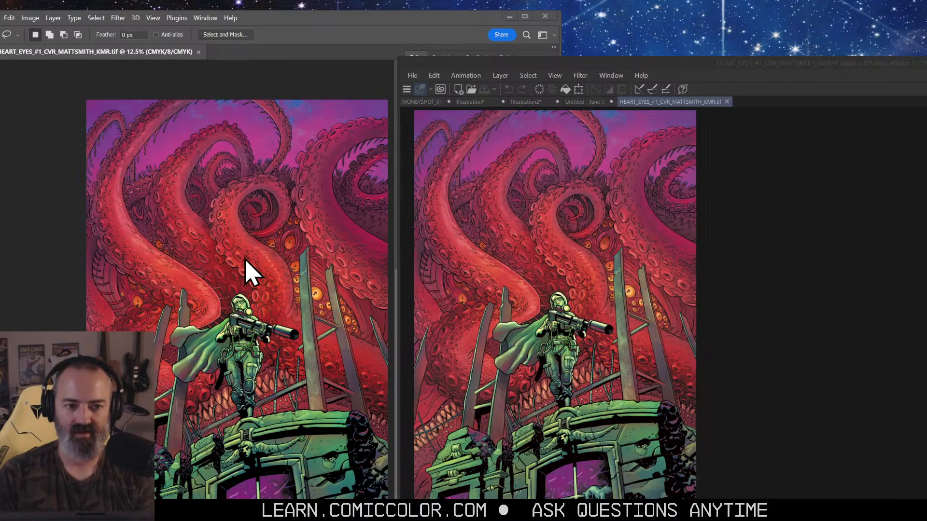
Step: Raise the Clip Studio Paint window and compare the cover's colours between the two programs
left_click(219, 259)
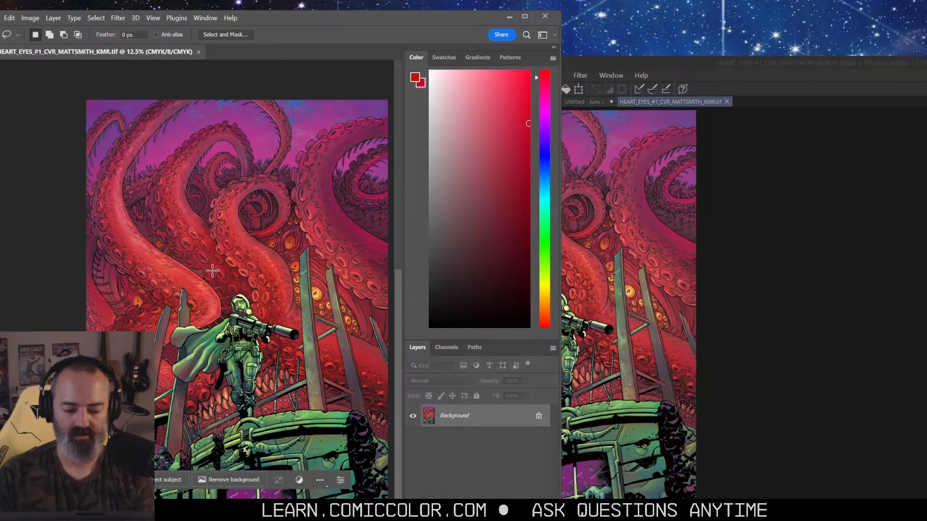
left_click(582, 284)
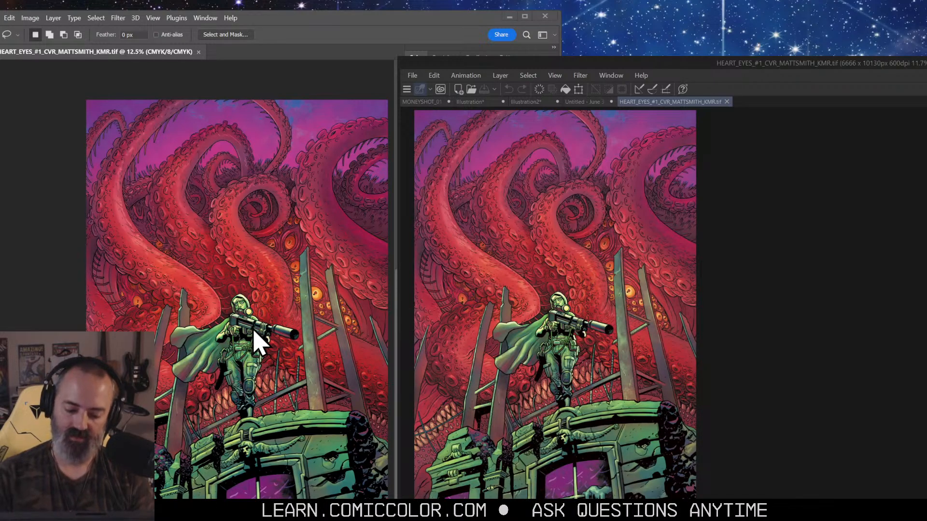
left_click_drag(527, 62, 526, 8)
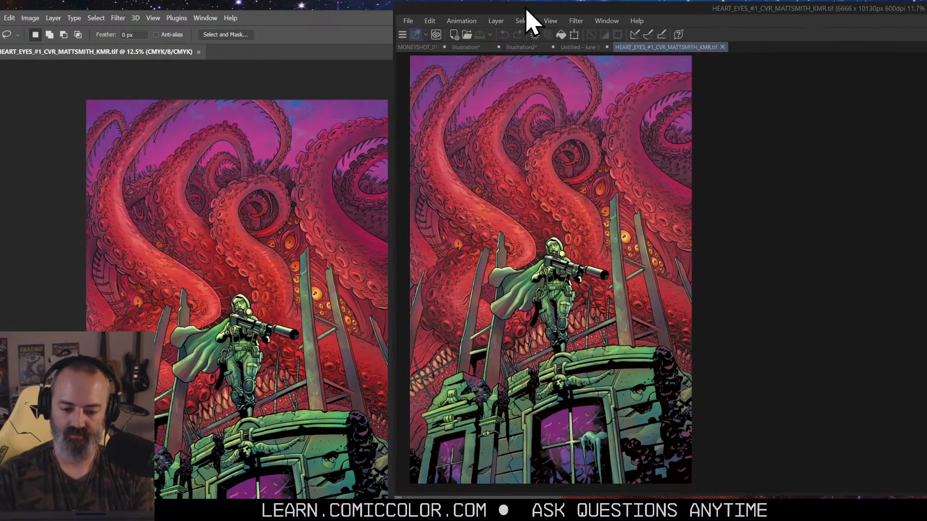
left_click(312, 330)
left_click(593, 229)
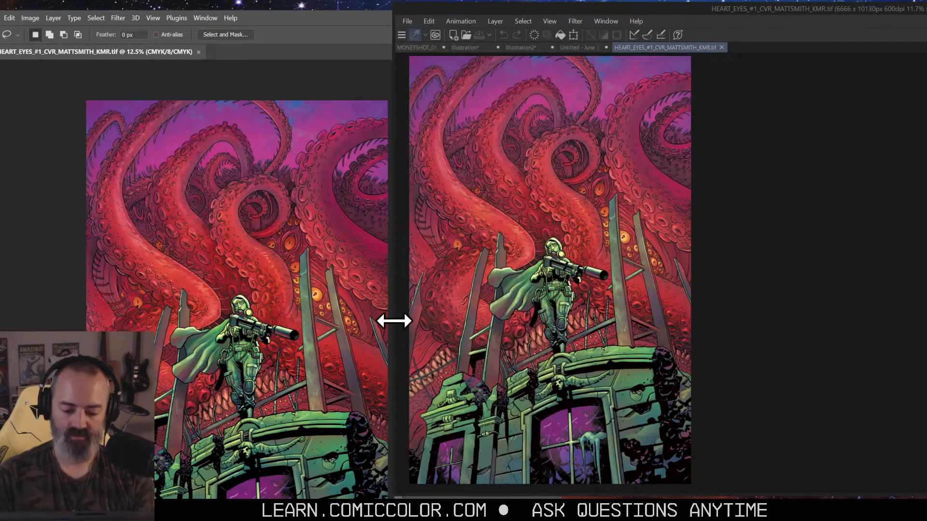
Step: Line up the same area of the HEART_EYES #1 cover in Photoshop and Clip Studio Paint and compare its colours around the armed figure
left_click(328, 338)
left_click_drag(306, 338, 331, 267)
left_click(589, 259)
left_click(179, 309)
left_click_drag(268, 308, 320, 317)
left_click(578, 278)
left_click_drag(591, 275, 520, 262)
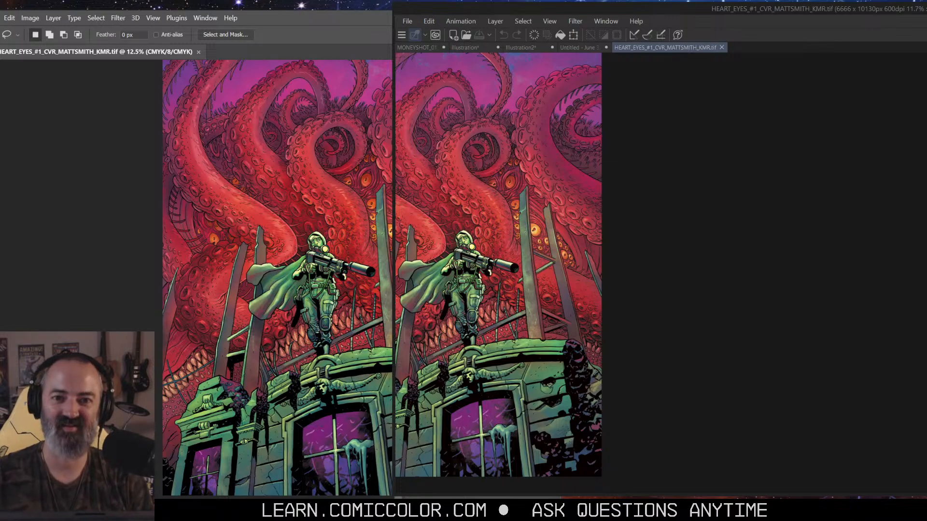
Step: Move the Clip Studio Paint window back over Photoshop to fill the screen and activate the Lasso selection tool
mouse_move(796, 9)
left_mouse_down()
mouse_move(569, 34)
mouse_move(428, 0)
mouse_move(386, 0)
left_mouse_up()
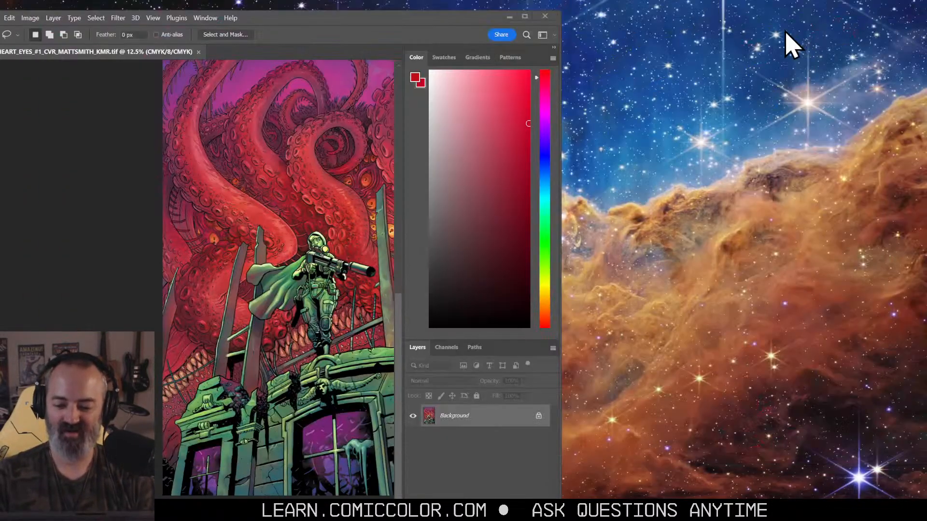
mouse_move(926, 21)
left_mouse_down()
mouse_move(385, 0)
mouse_move(345, 21)
mouse_move(129, 32)
left_mouse_up()
mouse_move(509, 32)
left_mouse_down()
mouse_move(329, 32)
mouse_move(318, 1)
left_mouse_up()
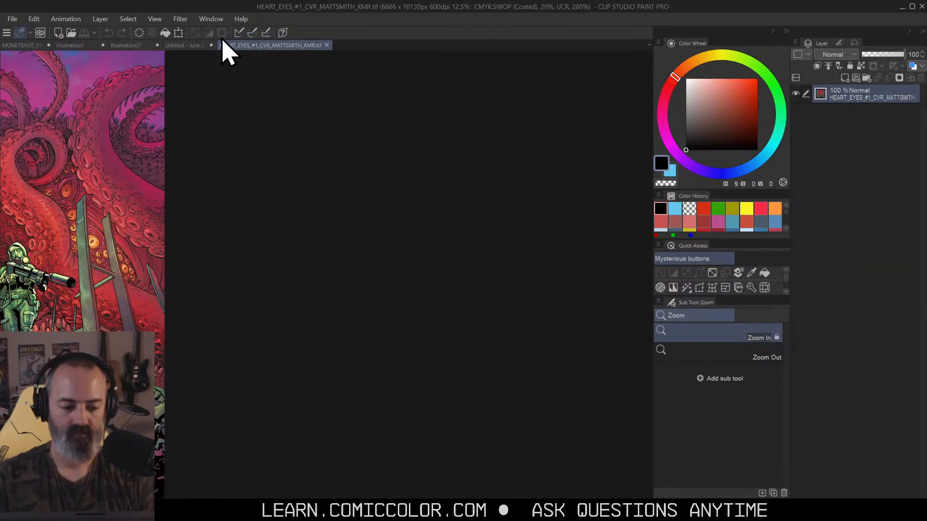
key("m")
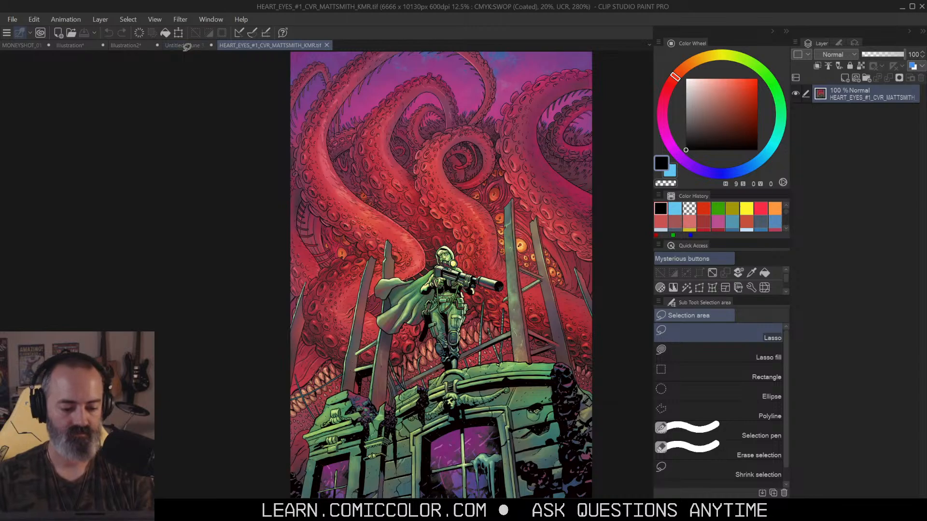
Step: Look through the open Untitled and Illustration2 documents and bring up the Illustration document with the page 1 sketch
left_click(187, 45)
left_click_drag(174, 116, 427, 121)
left_click(125, 46)
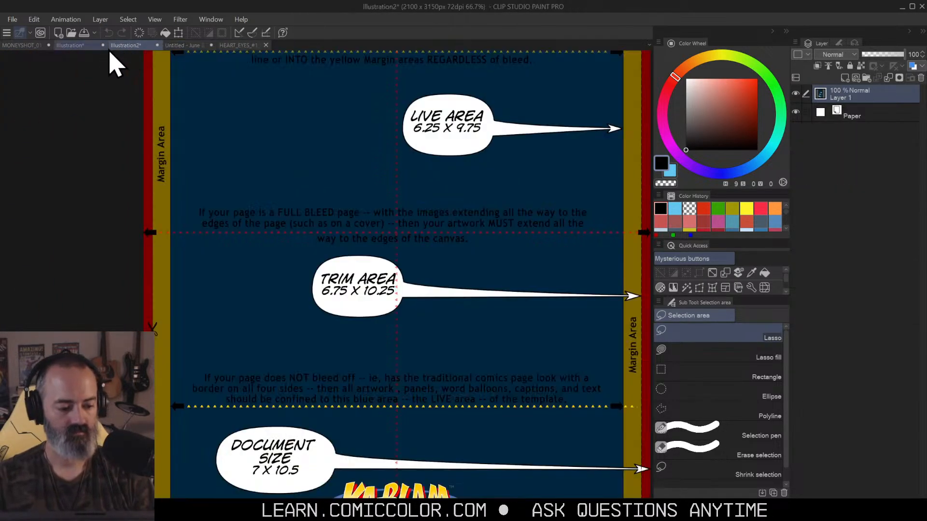
left_click(72, 45)
mouse_move(413, 109)
left_mouse_down()
mouse_move(475, 161)
mouse_move(503, 222)
mouse_move(465, 215)
left_mouse_up()
key("slash")
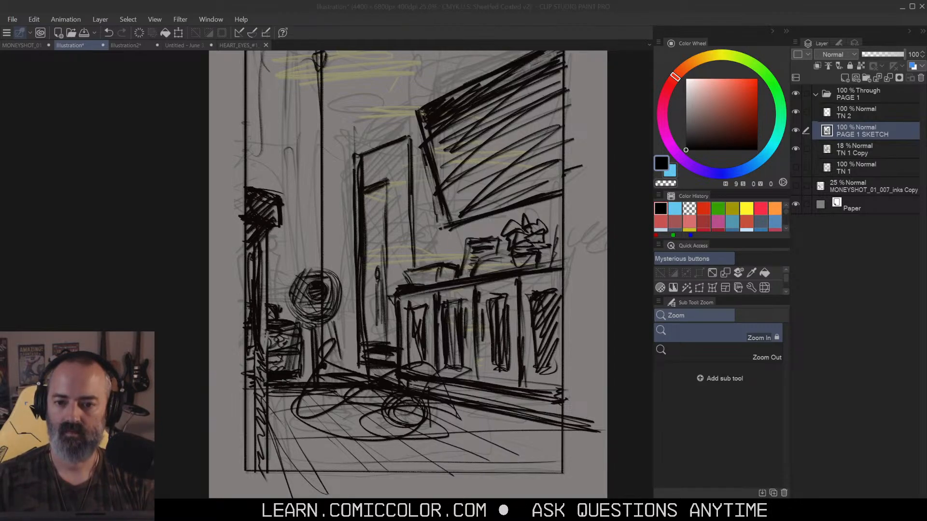
Step: Switch to Photoshop and open its Color Settings to review the working spaces, colour management policies and conversion options
left_click(372, 120)
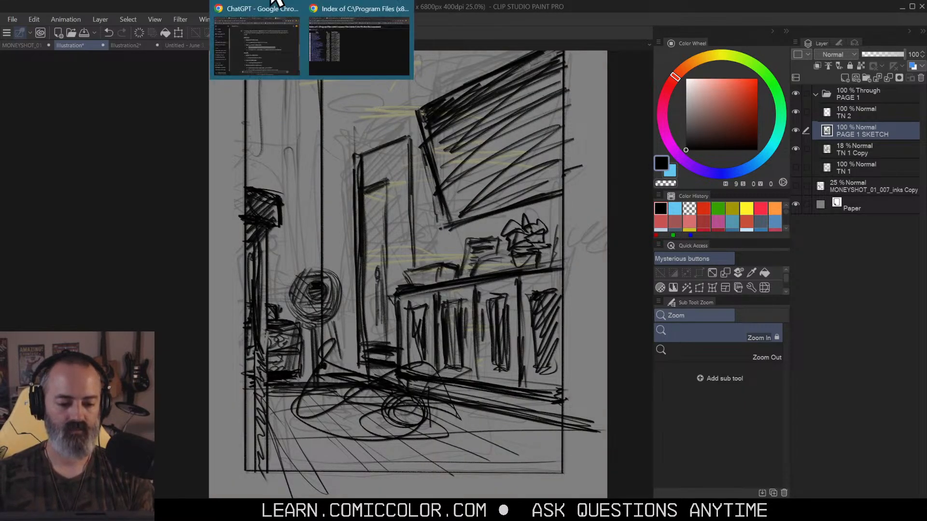
left_click(282, 45)
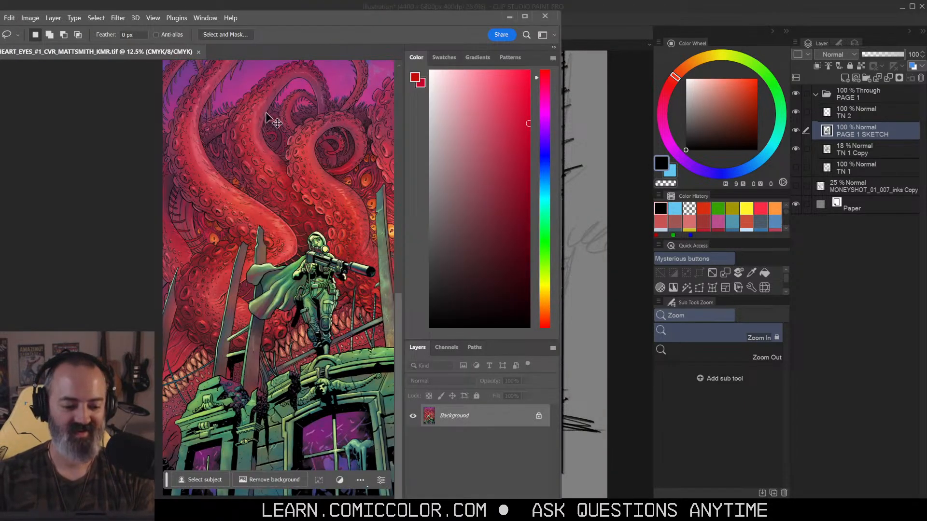
left_click(14, 18)
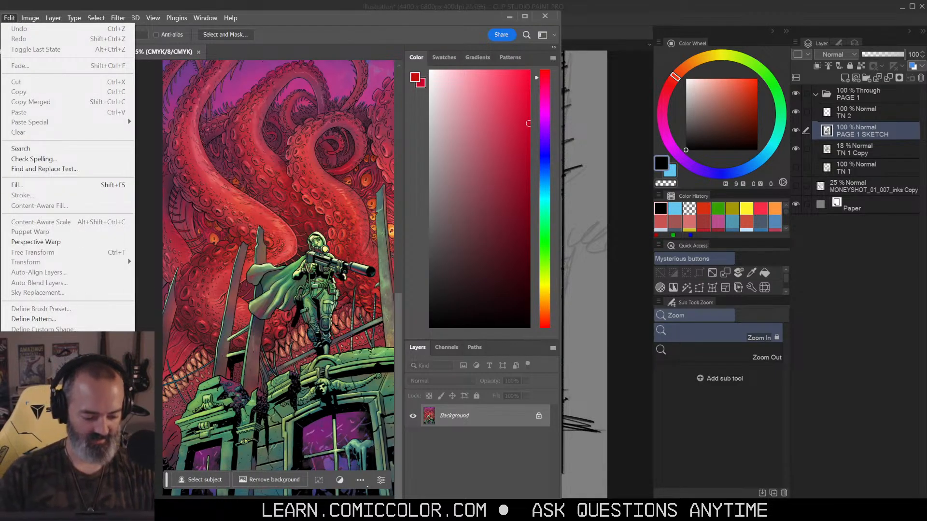
left_click(34, 397)
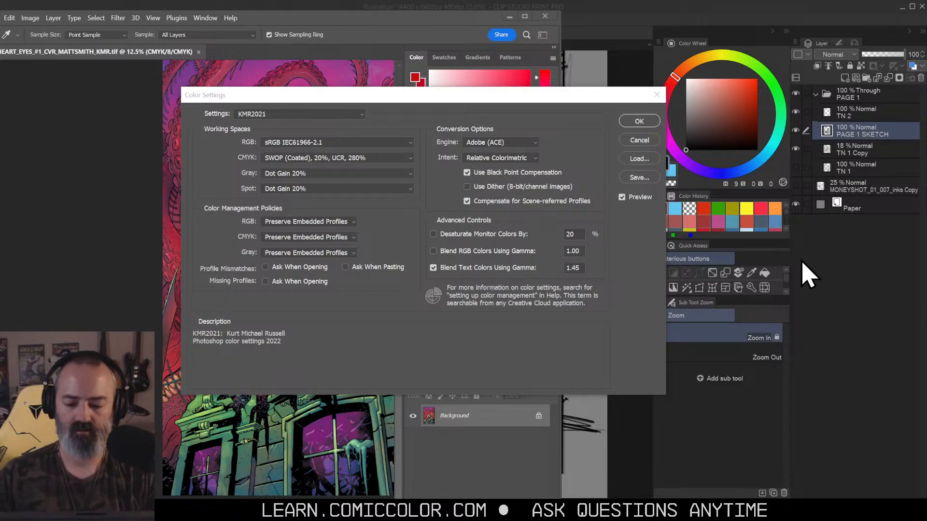
Step: Cancel the Color Settings dialog and minimise Photoshop to return to the page sketch in Clip Studio Paint
left_click(641, 147)
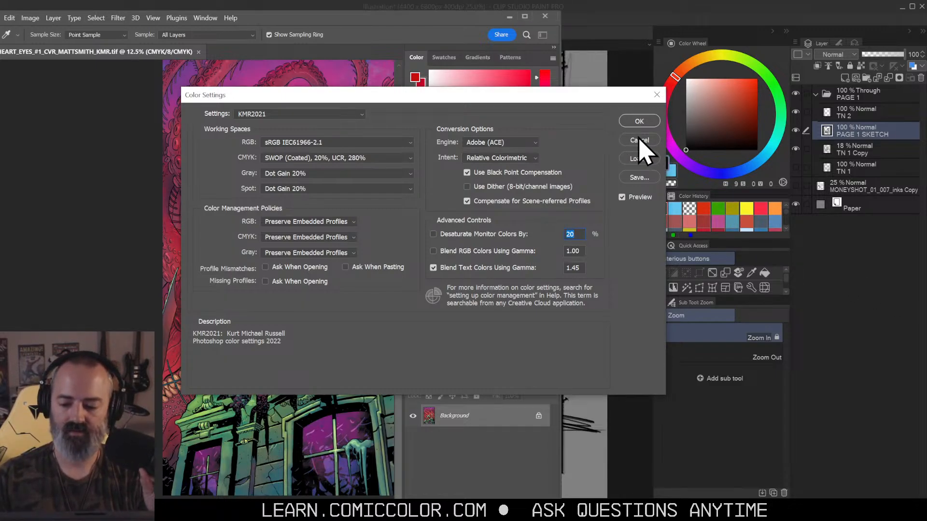
left_click(640, 140)
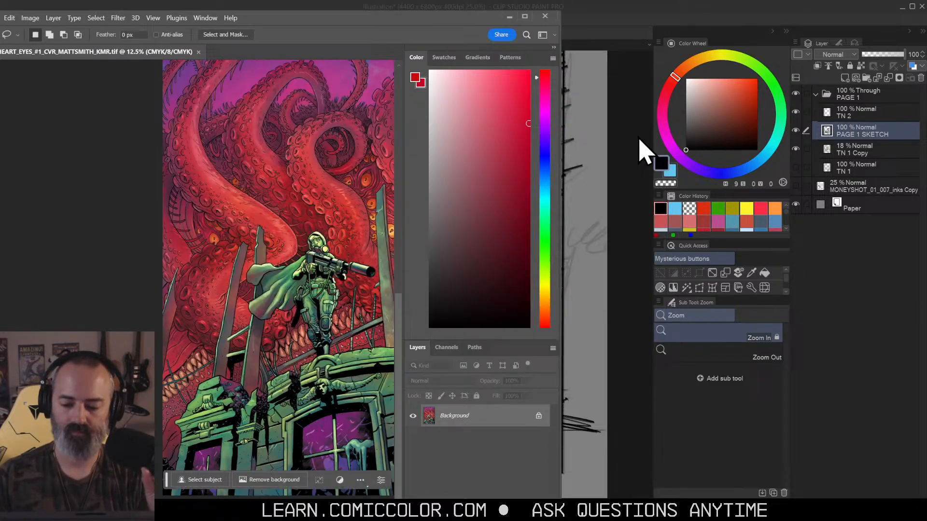
left_click(509, 17)
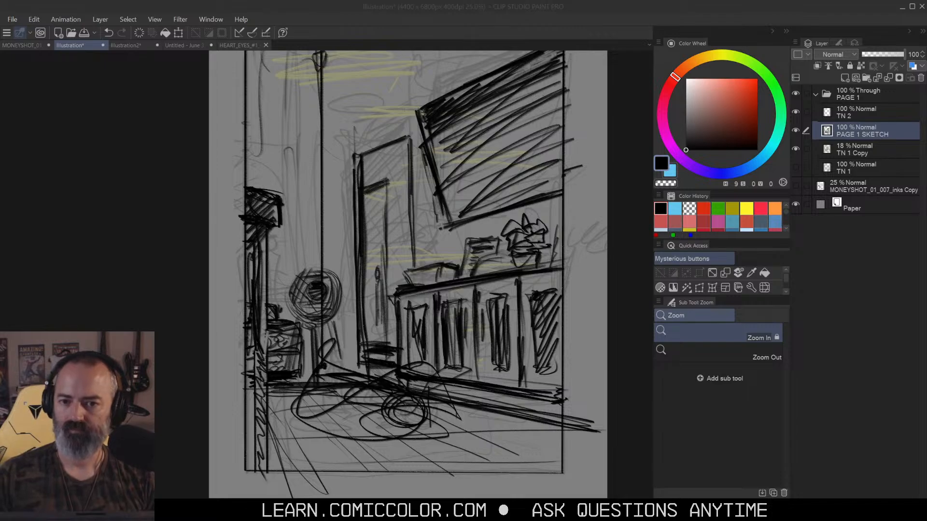